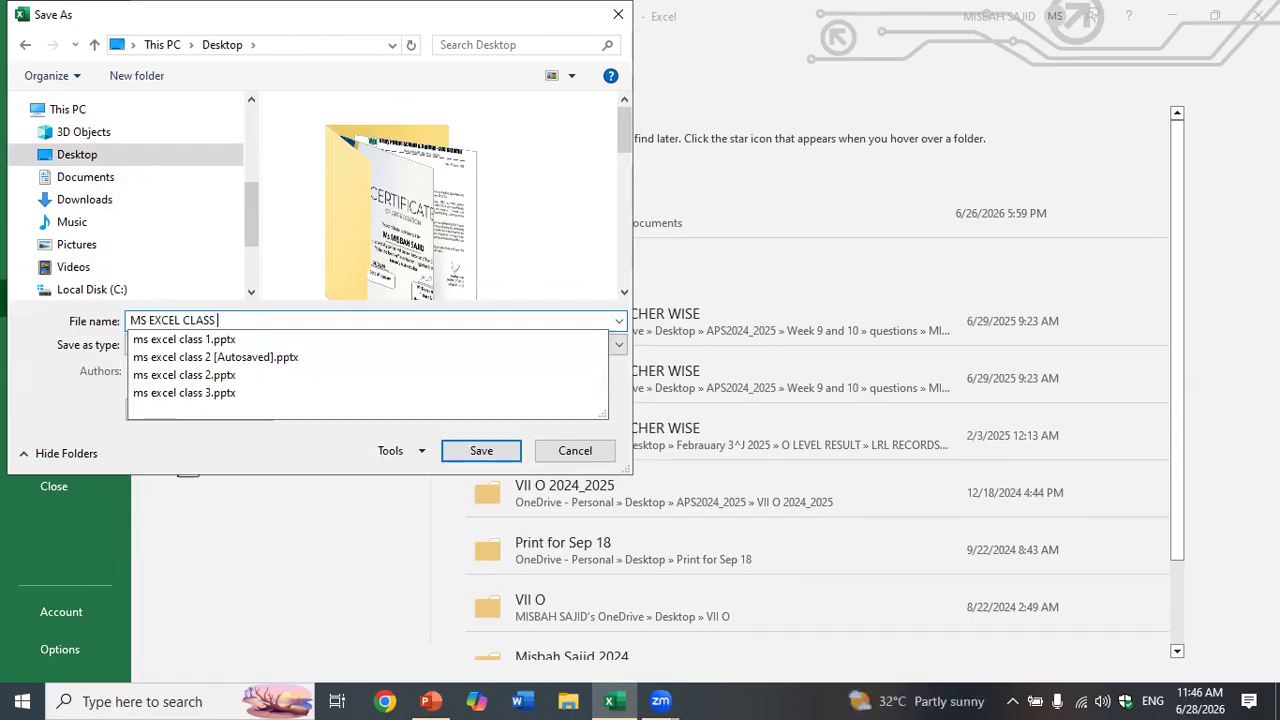
# Step: Save the workbook to the Desktop as MS EXCEL CLASS 3 in Excel Workbook format
pyautogui.write('3')
pyautogui.tripleClick(228, 319)
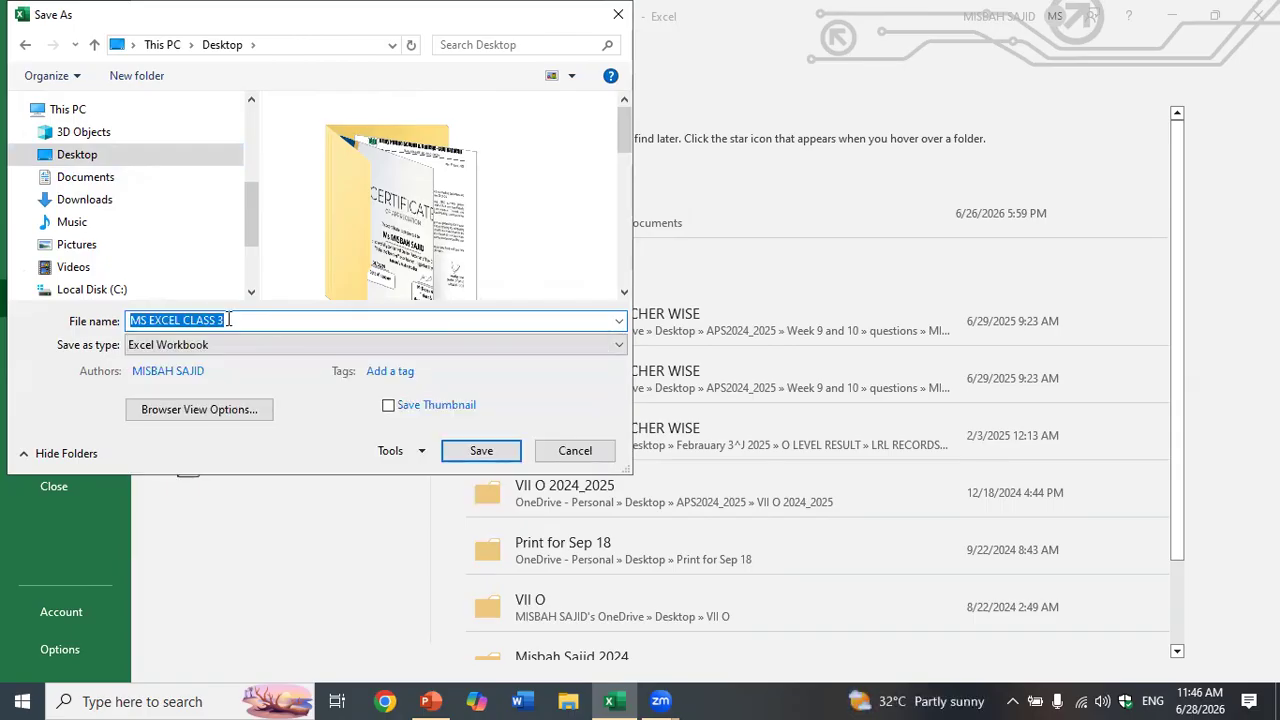
pyautogui.click(489, 449)
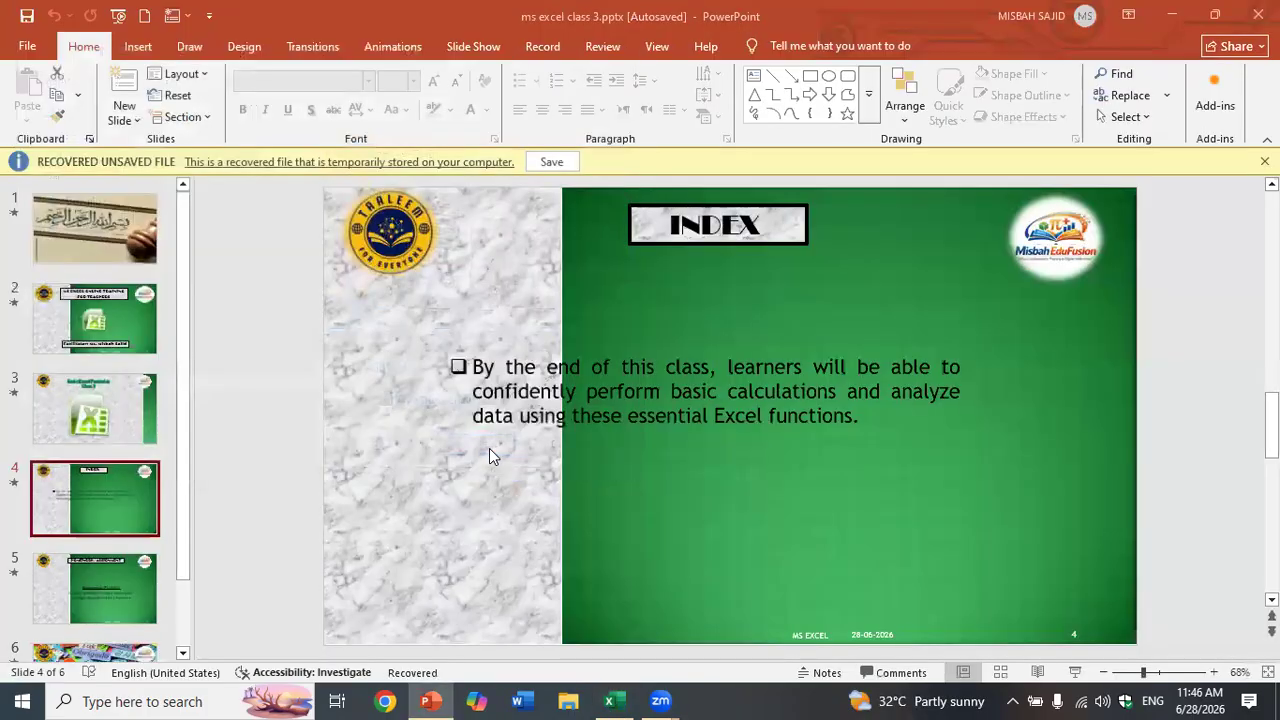
# Step: Switch back to the Excel workbook, open Sheet1's code window and create the Worksheet SelectionChange procedure
pyautogui.click(611, 700)
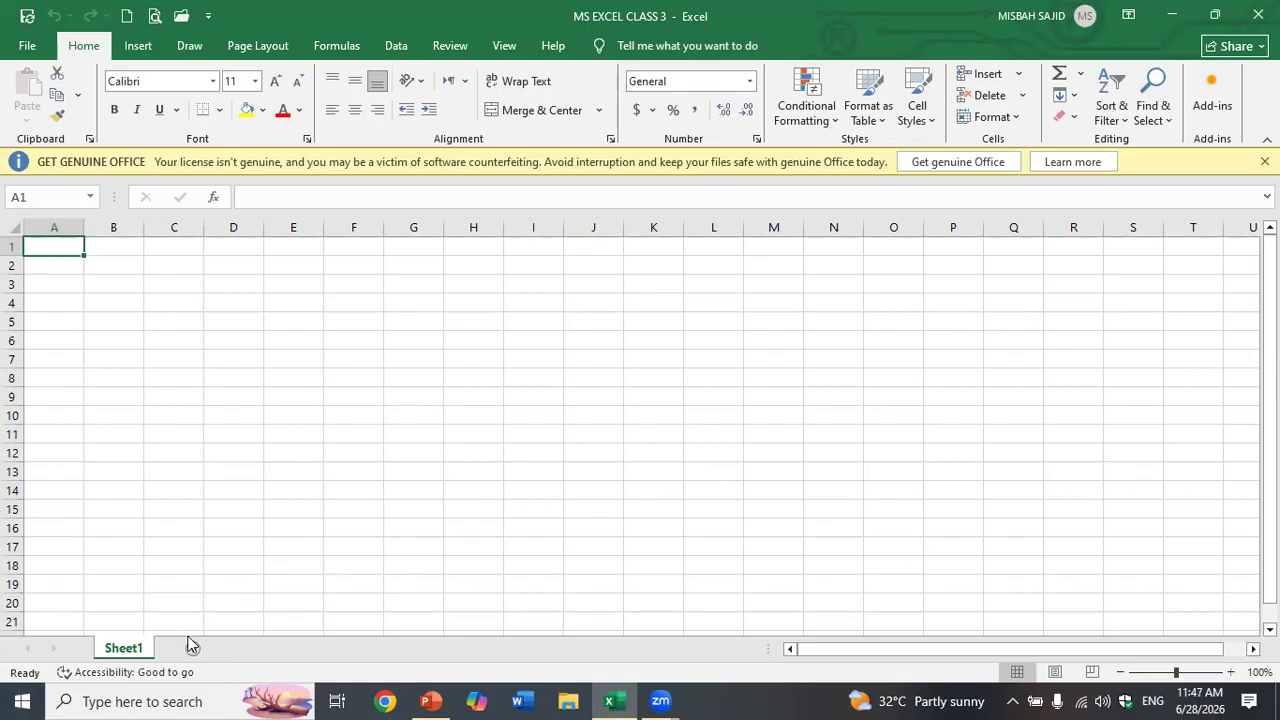
pyautogui.rightClick(127, 652)
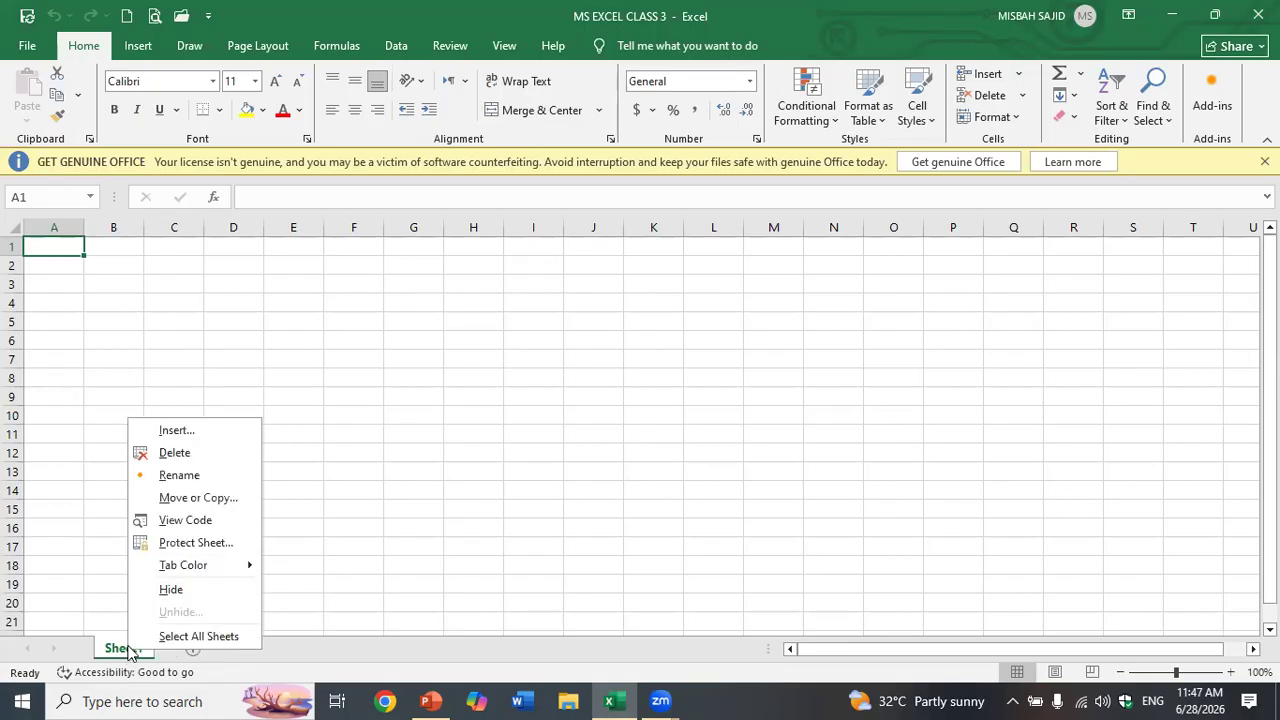
pyautogui.click(196, 517)
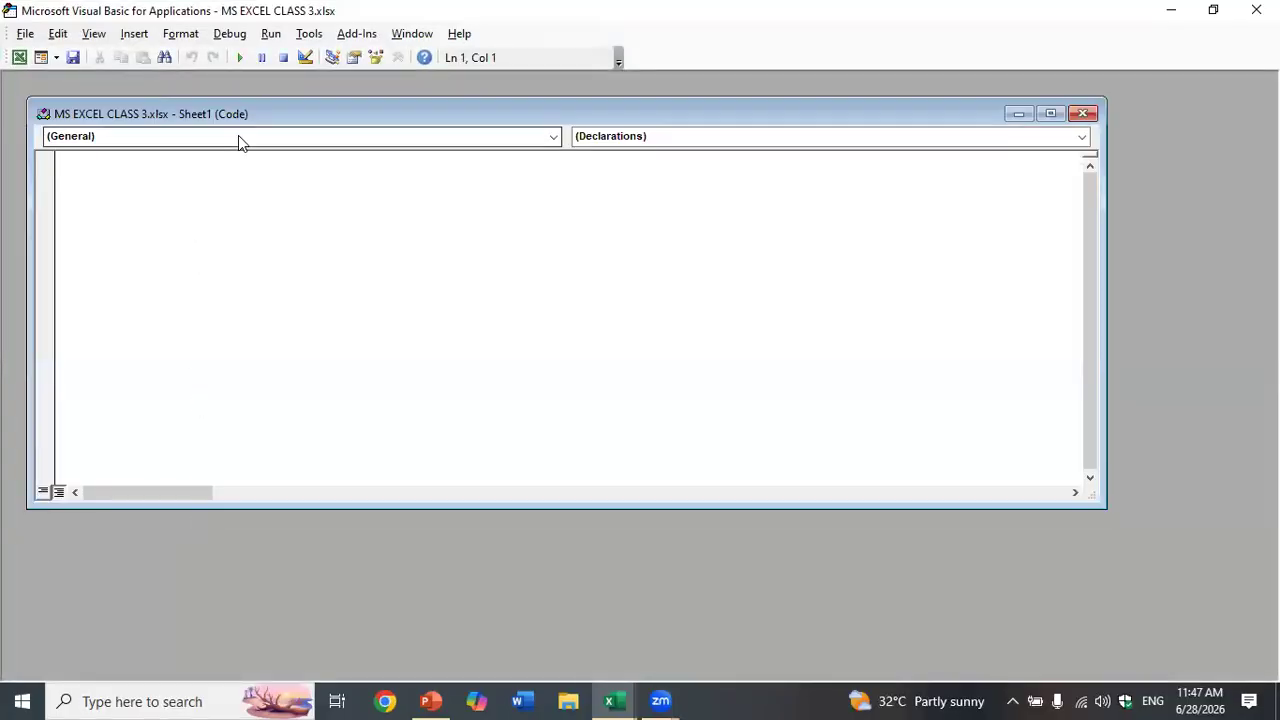
pyautogui.click(242, 138)
pyautogui.click(247, 185)
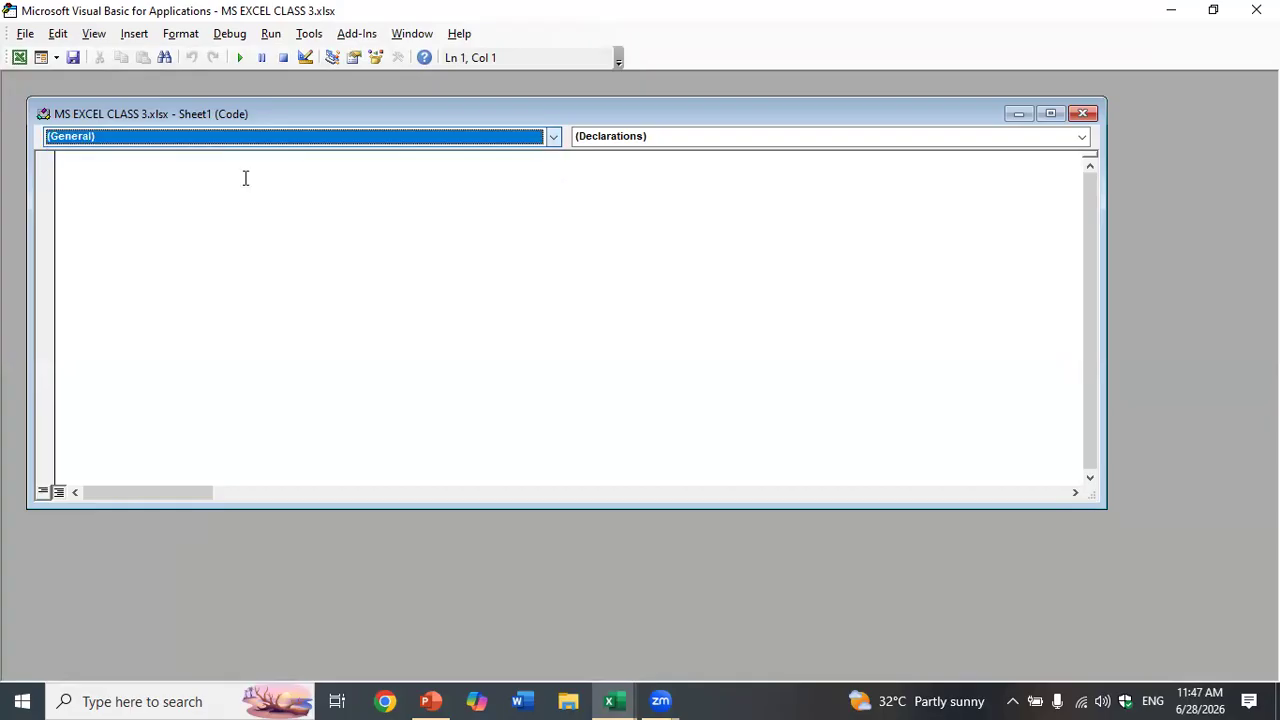
pyautogui.click(257, 137)
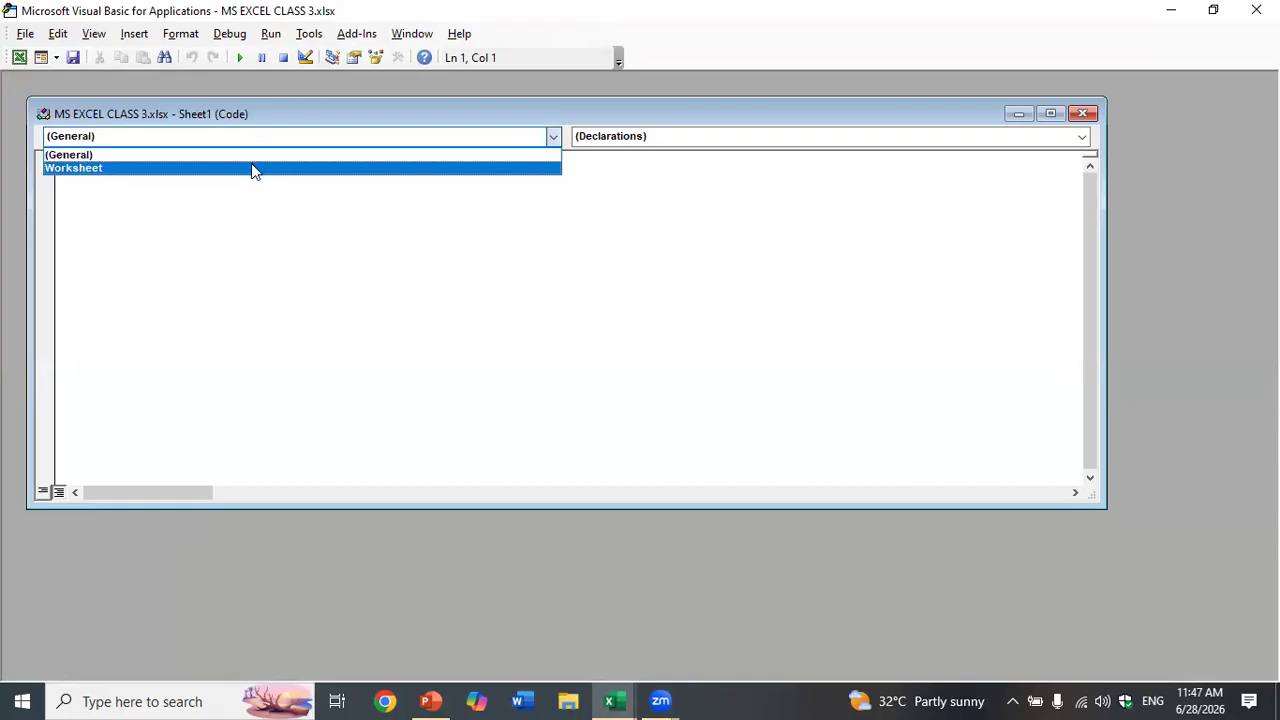
pyautogui.click(251, 168)
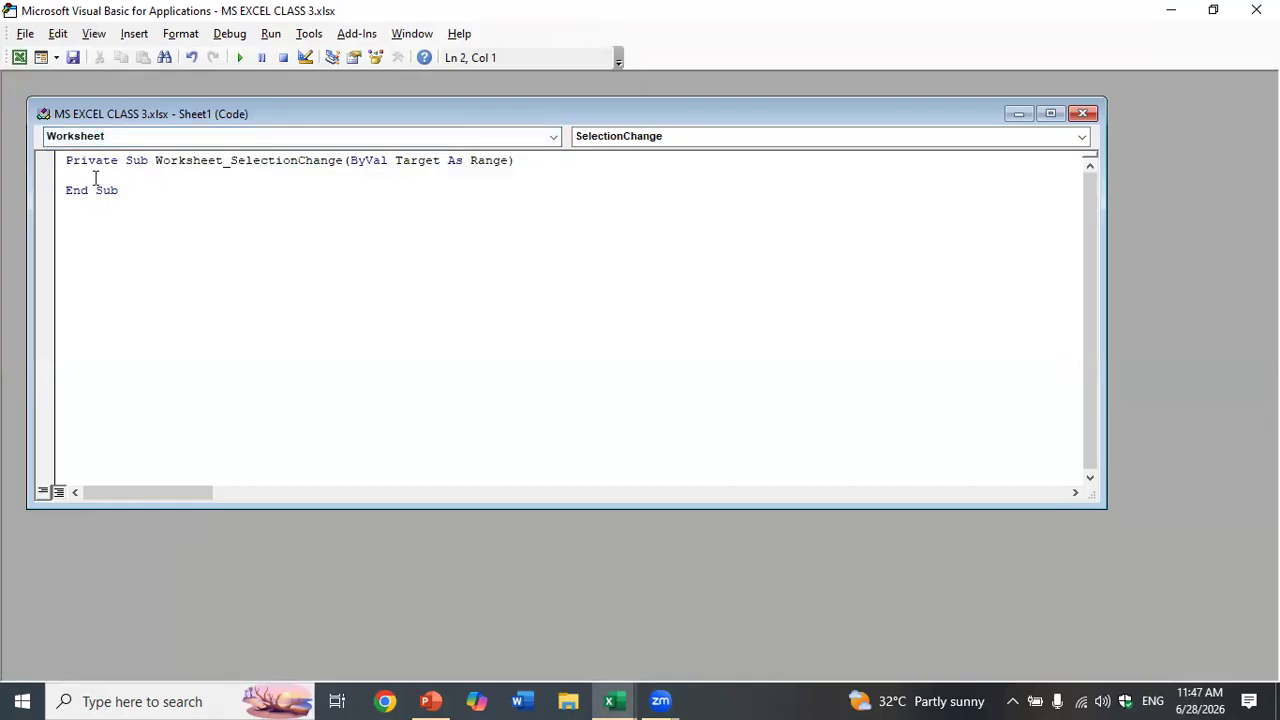
# Step: Write the line Cells.EntireColumn.AutoFit inside the SelectionChange procedure
pyautogui.write('Cells.')
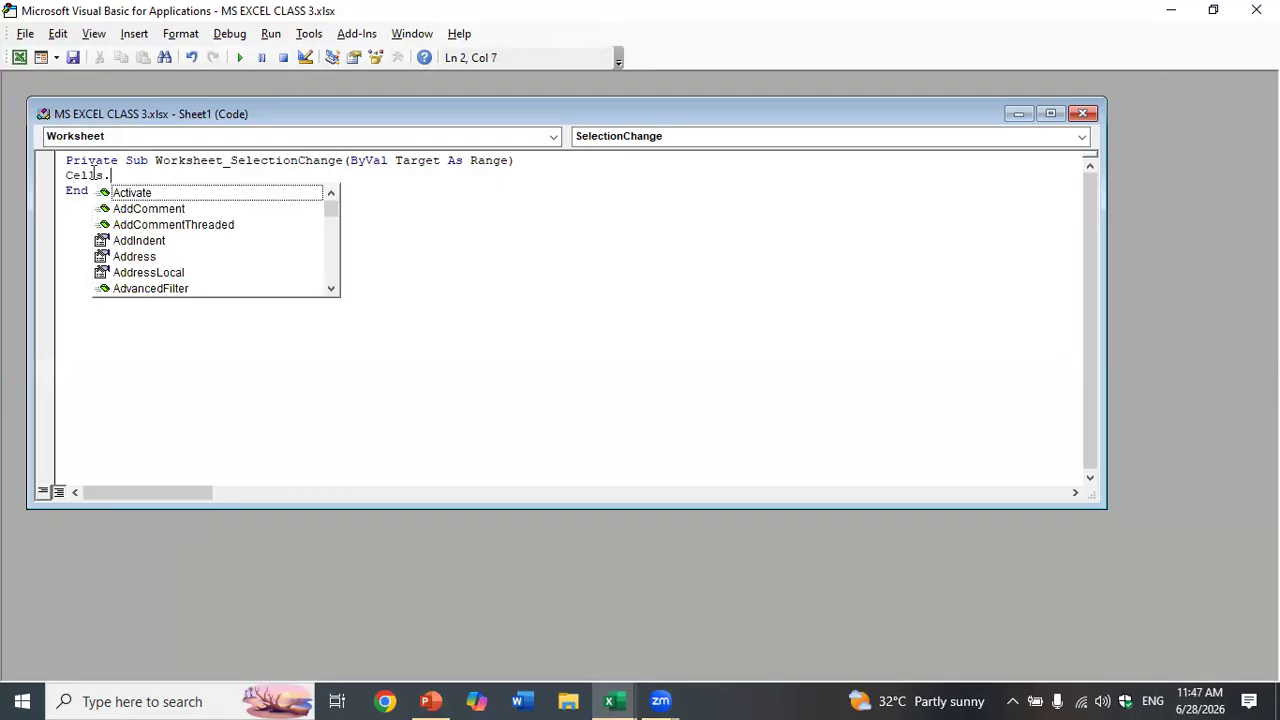
pyautogui.write('Entir')
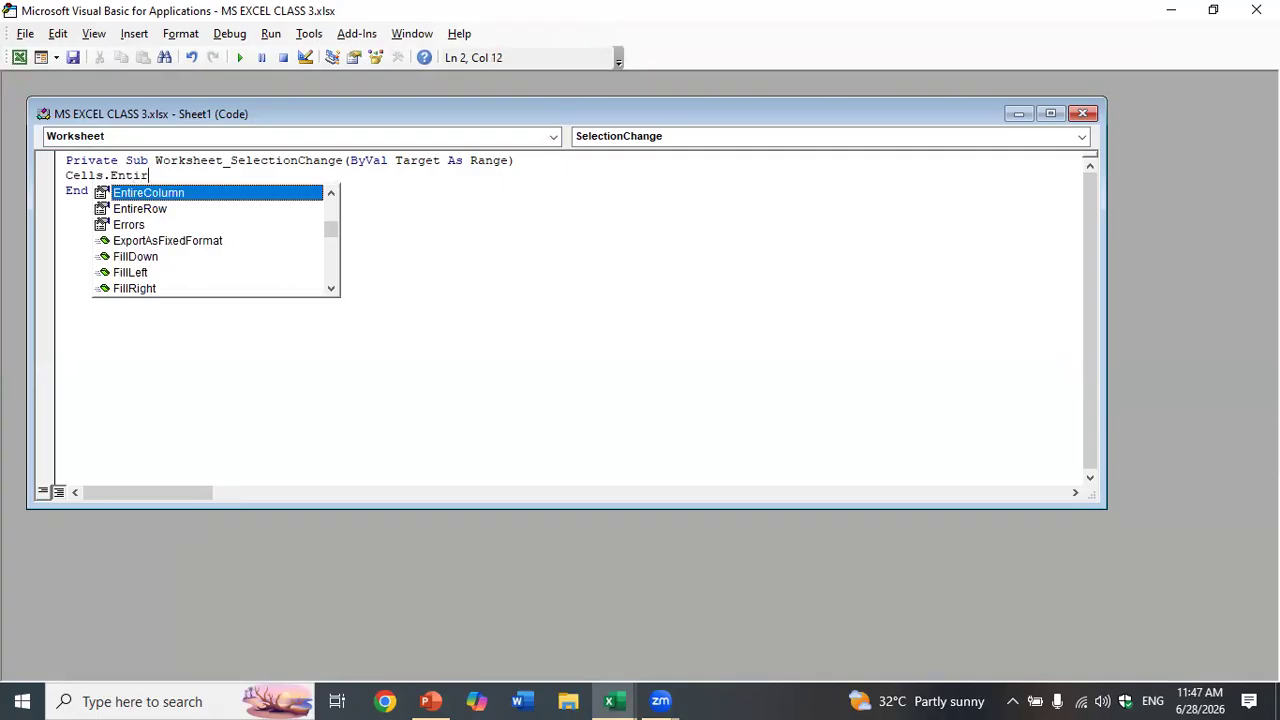
pyautogui.write('eColumn.AutoF')
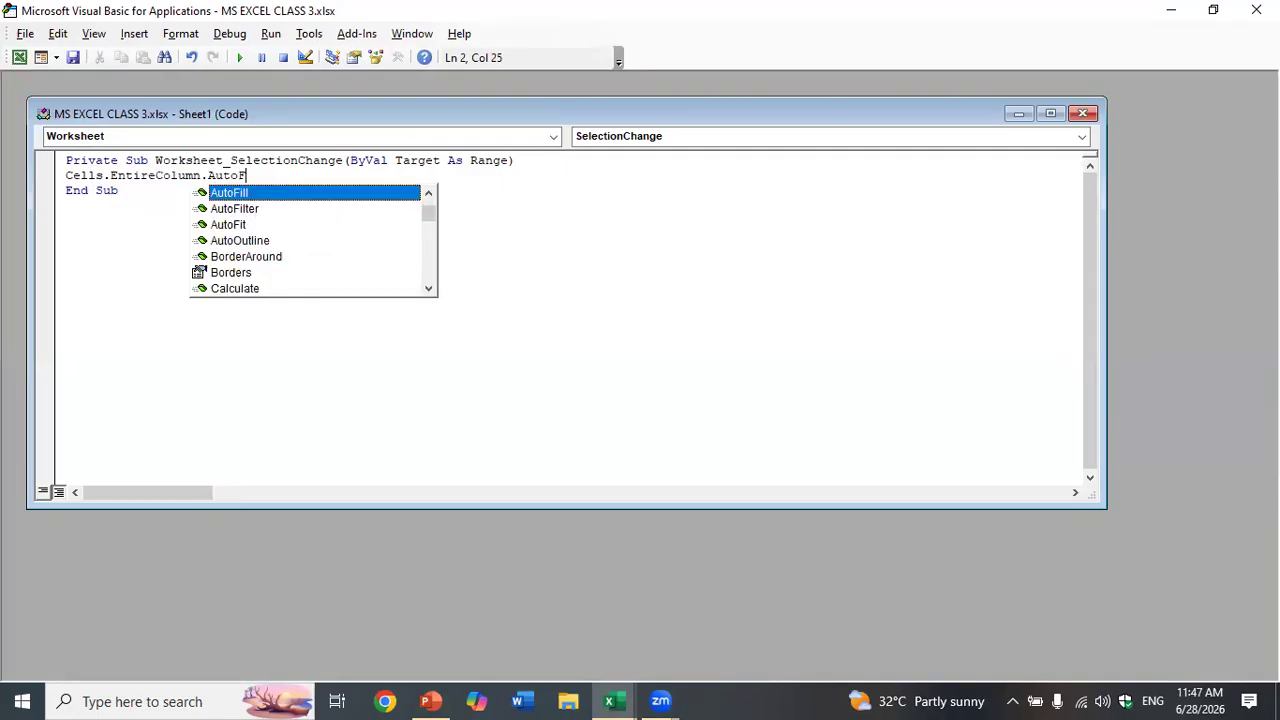
pyautogui.write('it')
pyautogui.press('Return')
# Step: Add the line Cells.EntireRow.AutoFit below the column line and close the code editor to return to the worksheet
pyautogui.write('C')
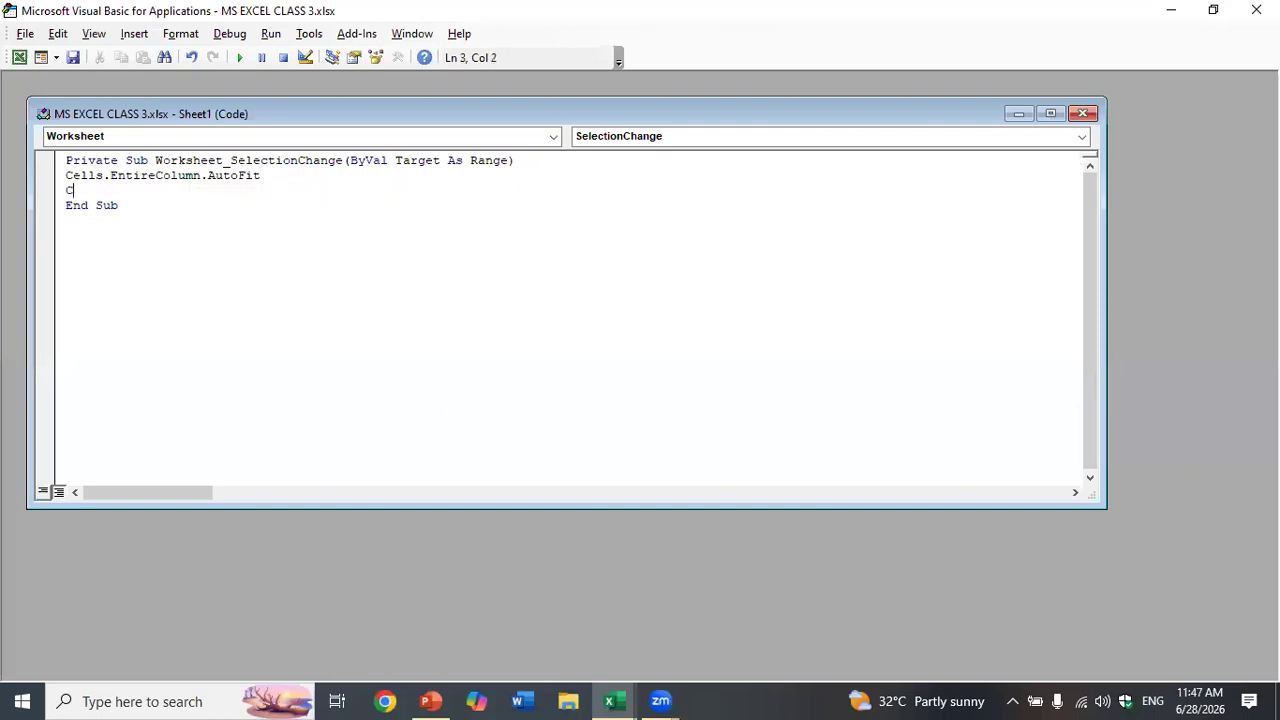
pyautogui.write('ells.E')
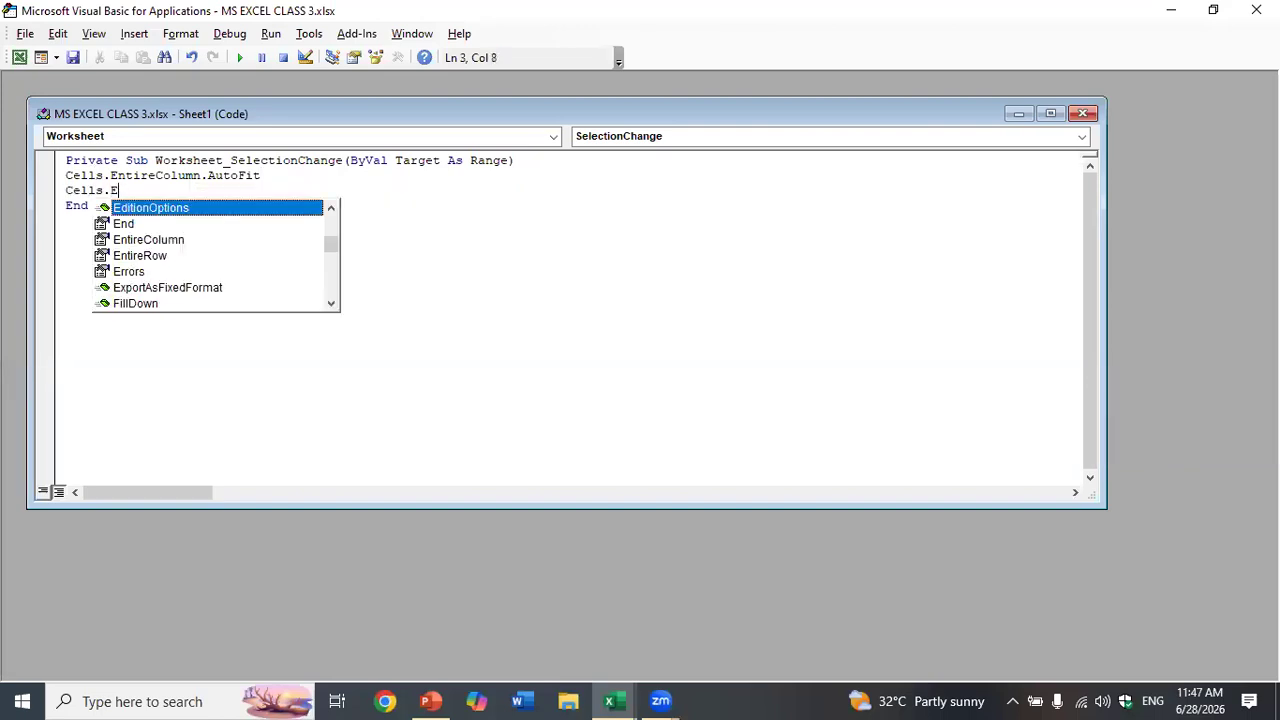
pyautogui.write('ntireR')
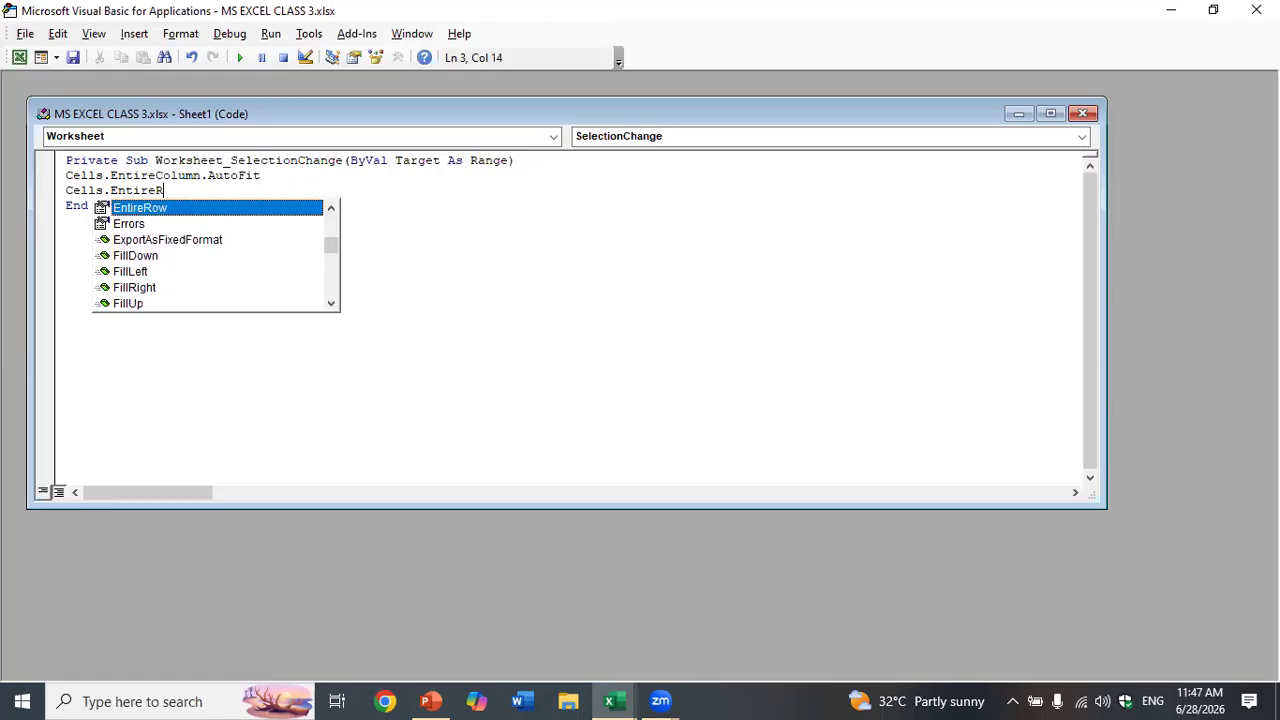
pyautogui.write('ow.')
pyautogui.write('Au')
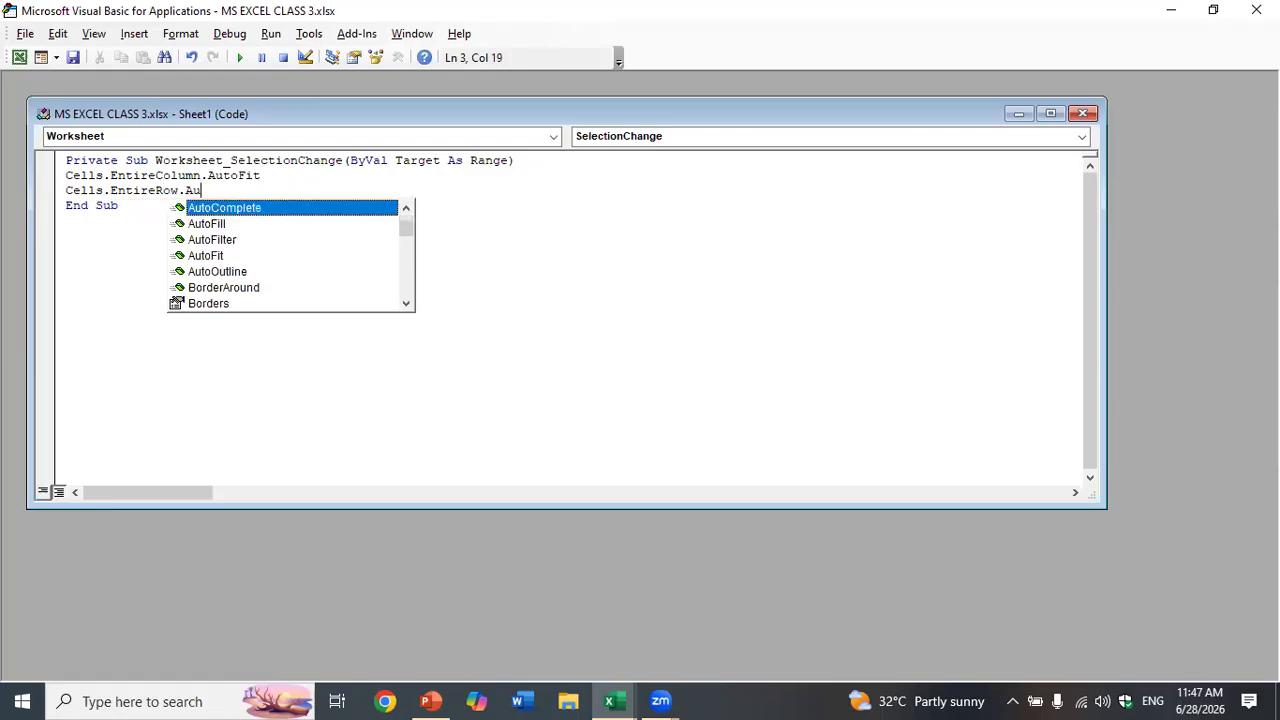
pyautogui.write('toFit')
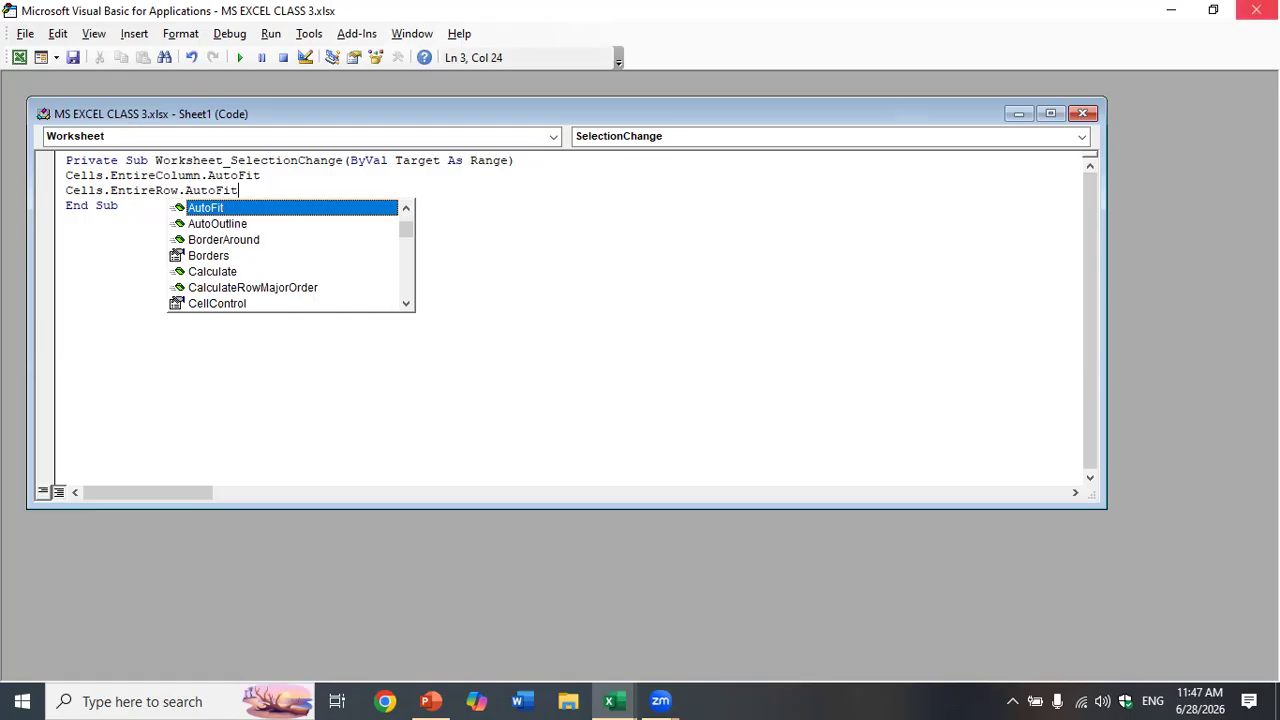
pyautogui.click(1082, 113)
pyautogui.click(1257, 10)
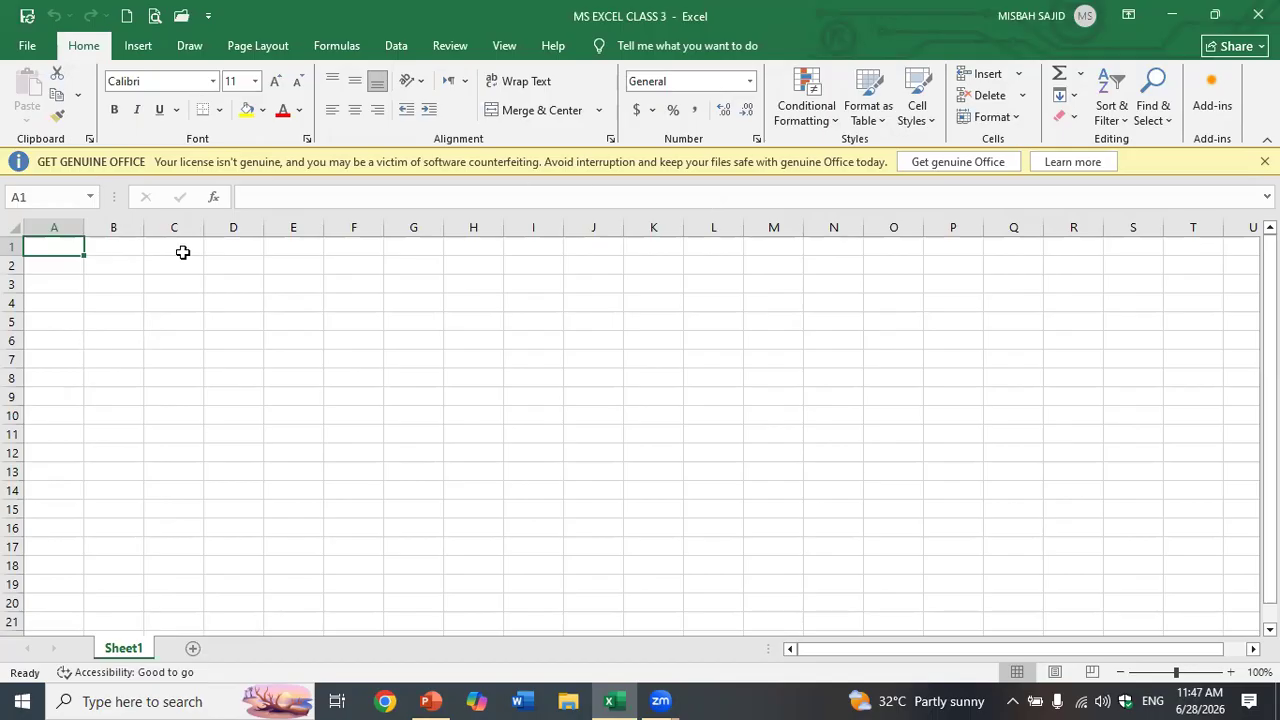
# Step: Enter the heading "Addition" in cell B2, correcting its spelling
pyautogui.click(14, 243)
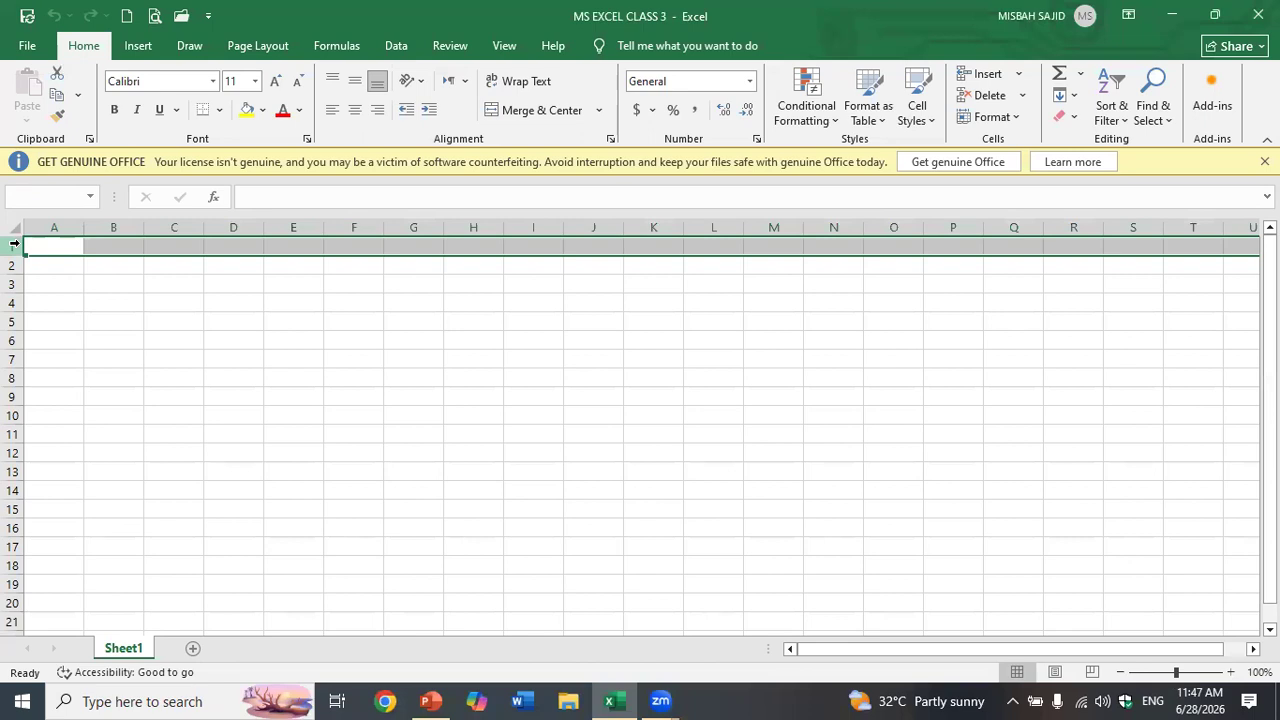
pyautogui.click(212, 377)
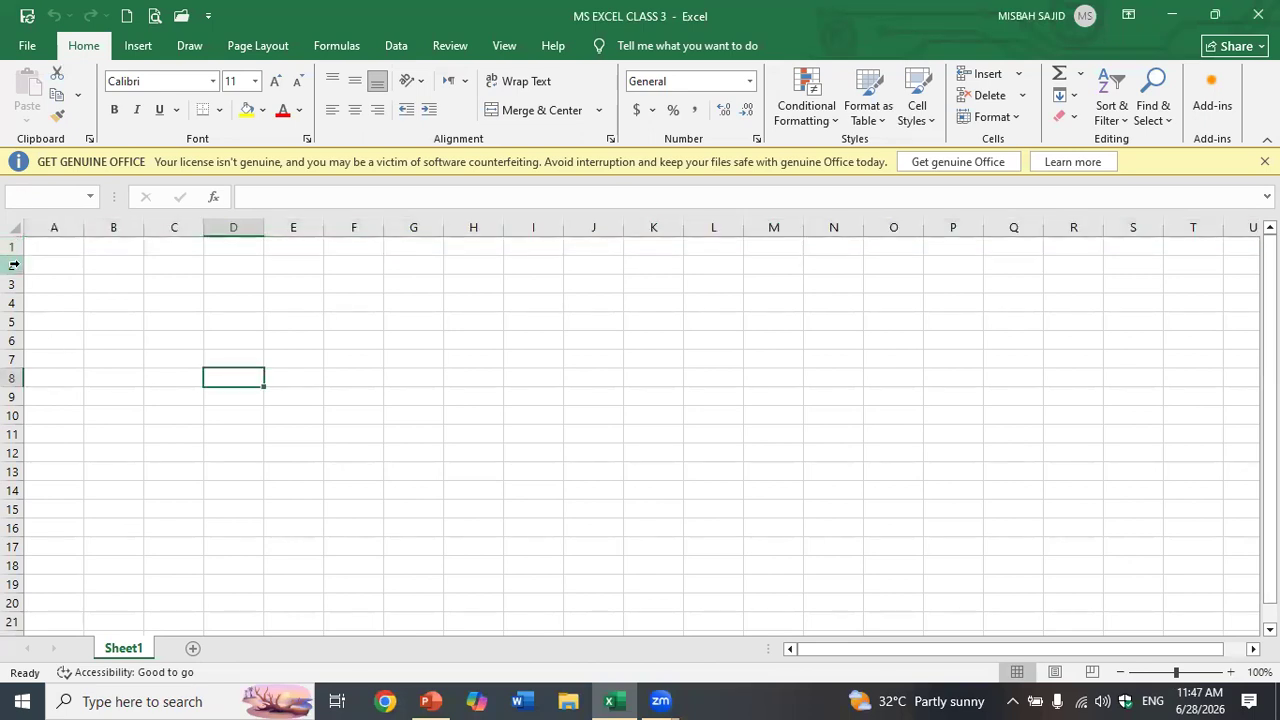
pyautogui.click(97, 264)
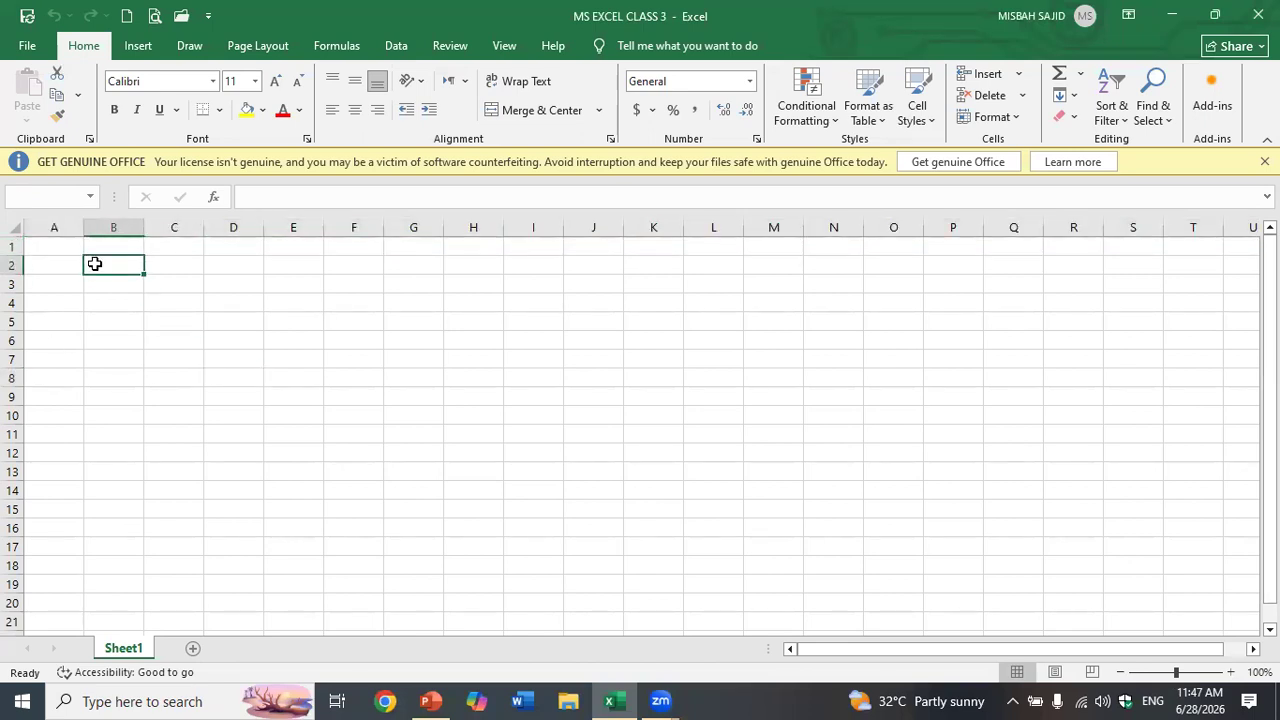
pyautogui.write('Adiition')
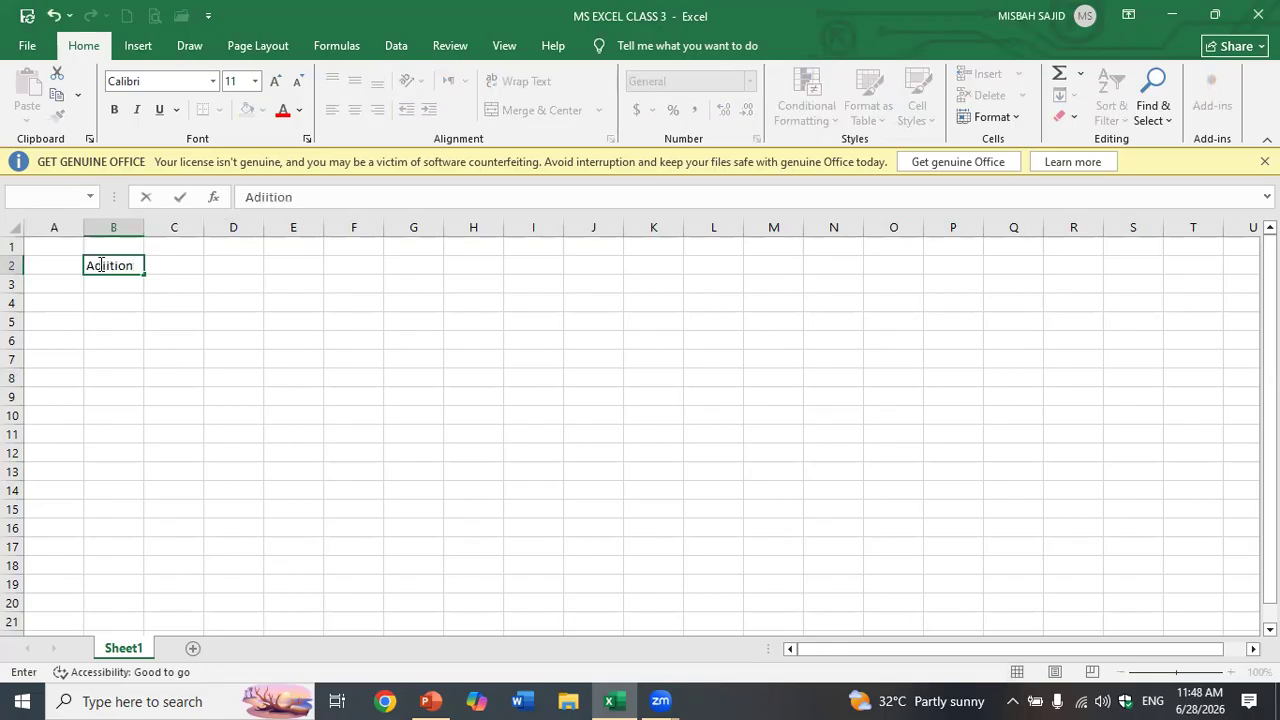
pyautogui.press('Return')
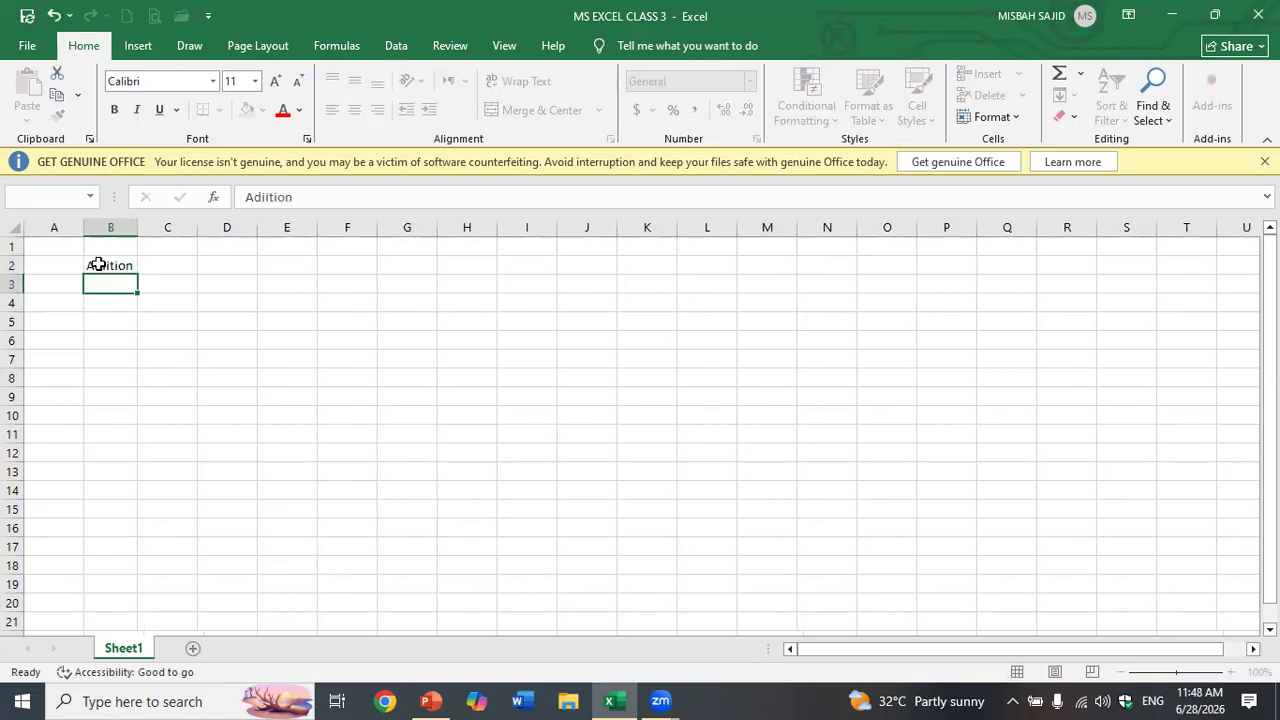
pyautogui.click(124, 264)
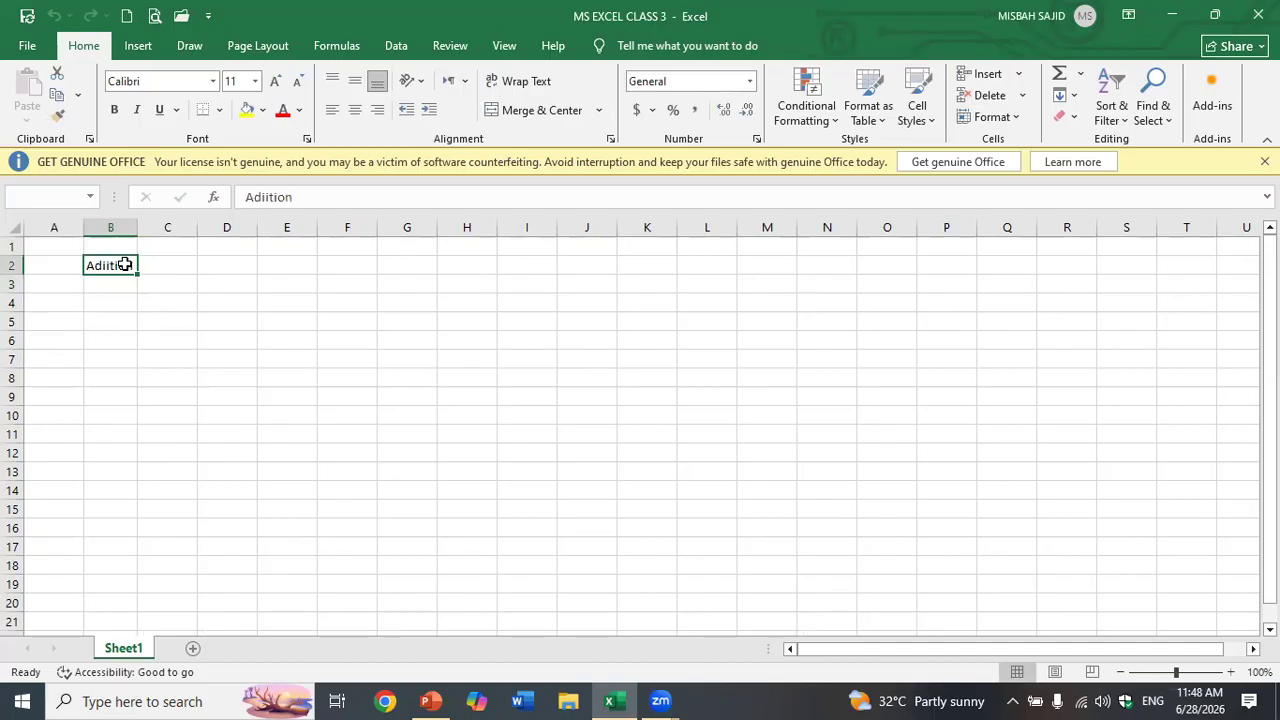
pyautogui.write('Addition')
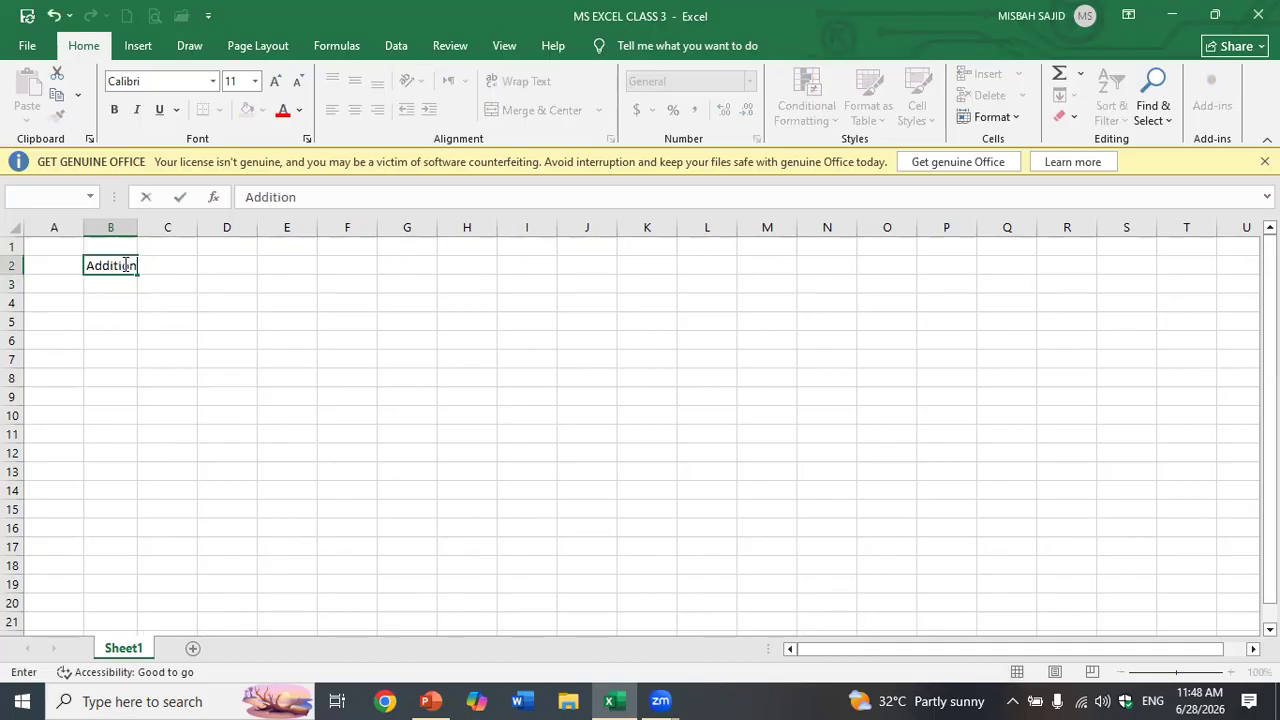
pyautogui.press('Return')
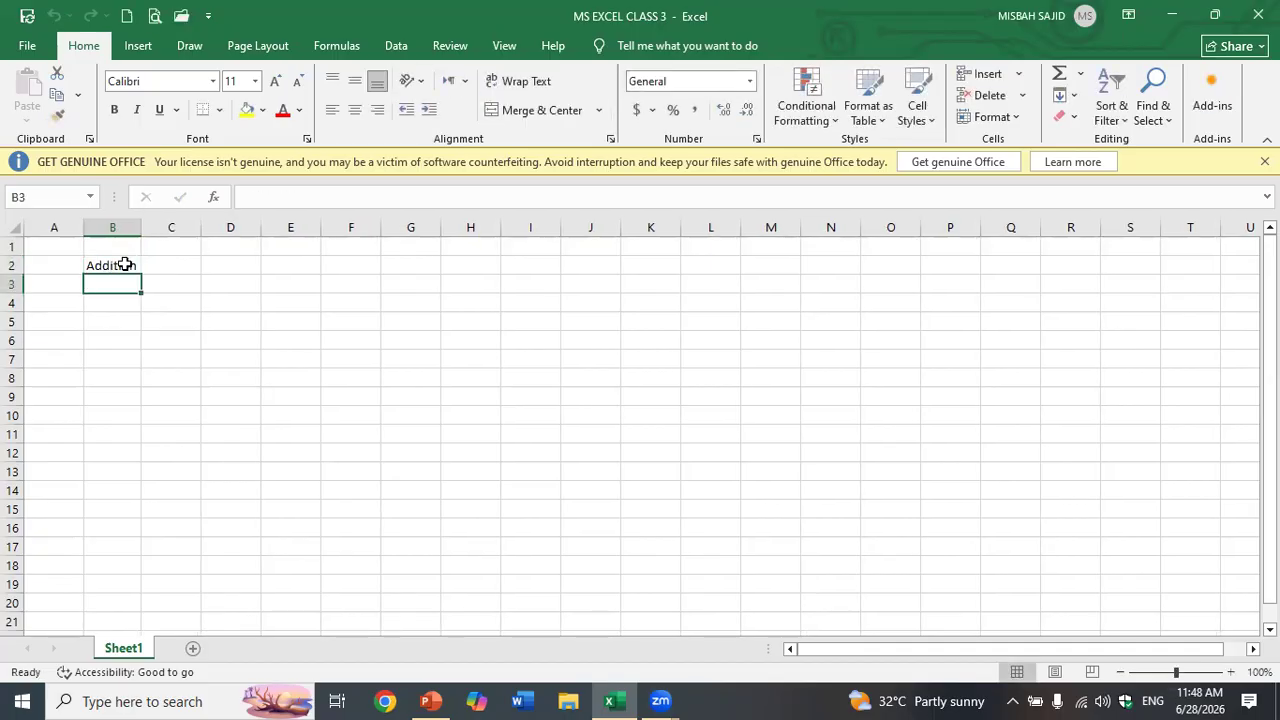
# Step: Enter the numbers 25, 6, 13, 12 and 10 in cells B3 to B7 under the Addition heading
pyautogui.write('25')
pyautogui.press('Return')
pyautogui.write('6')
pyautogui.press('Return')
pyautogui.write('13')
pyautogui.press('Return')
pyautogui.write('12')
pyautogui.press('Return')
pyautogui.write('10')
pyautogui.press('Return')
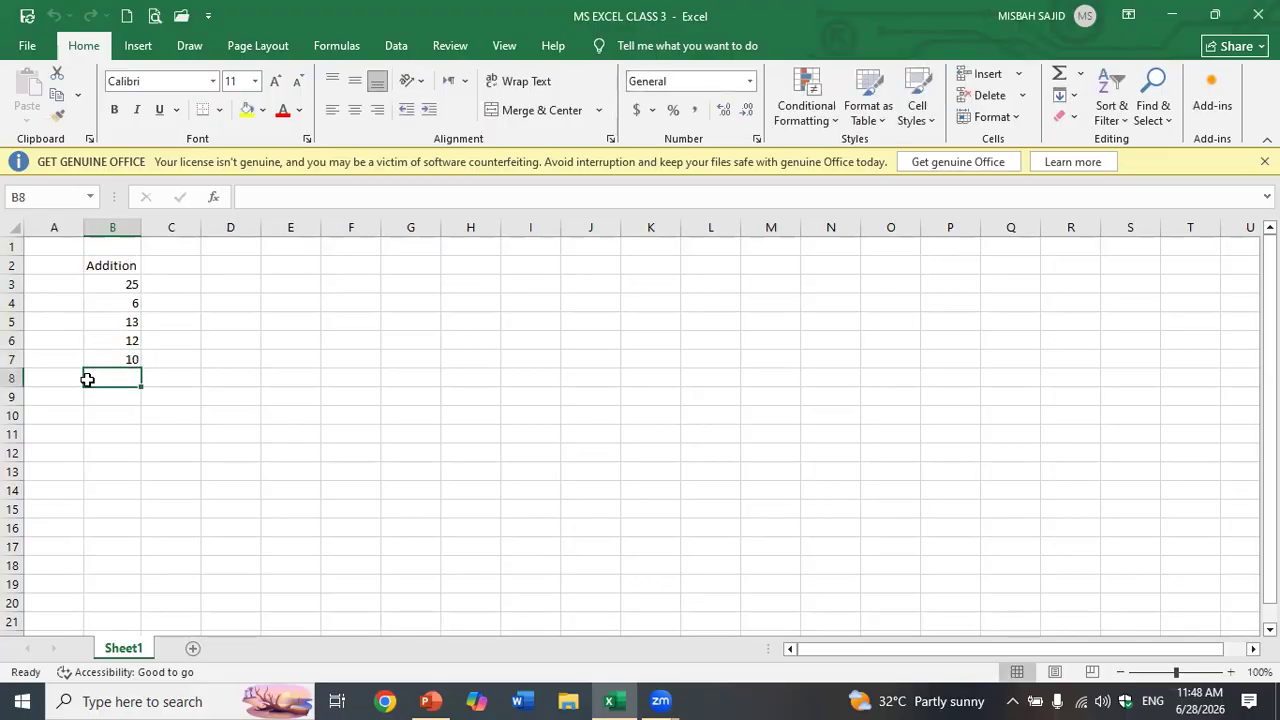
# Step: Label cell A8 "Result" and add up the Addition numbers in B8 with =SUM(B3:B7)
pyautogui.click(63, 376)
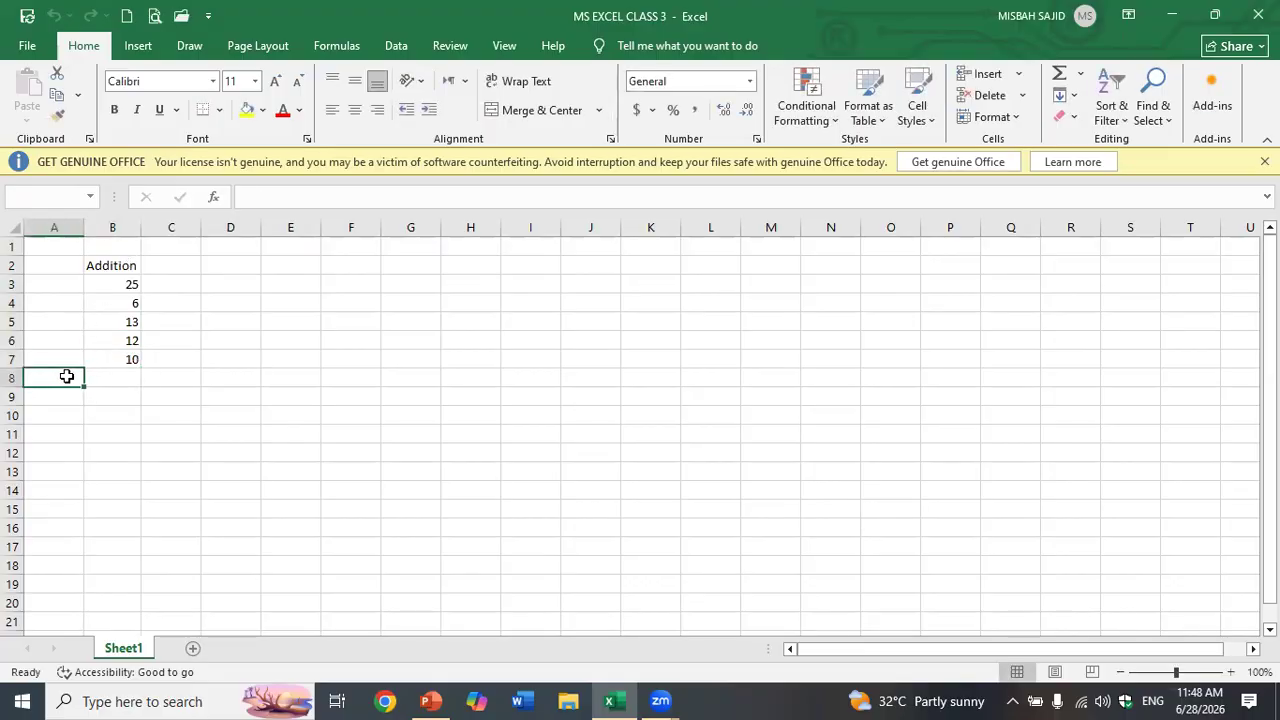
pyautogui.write('Result')
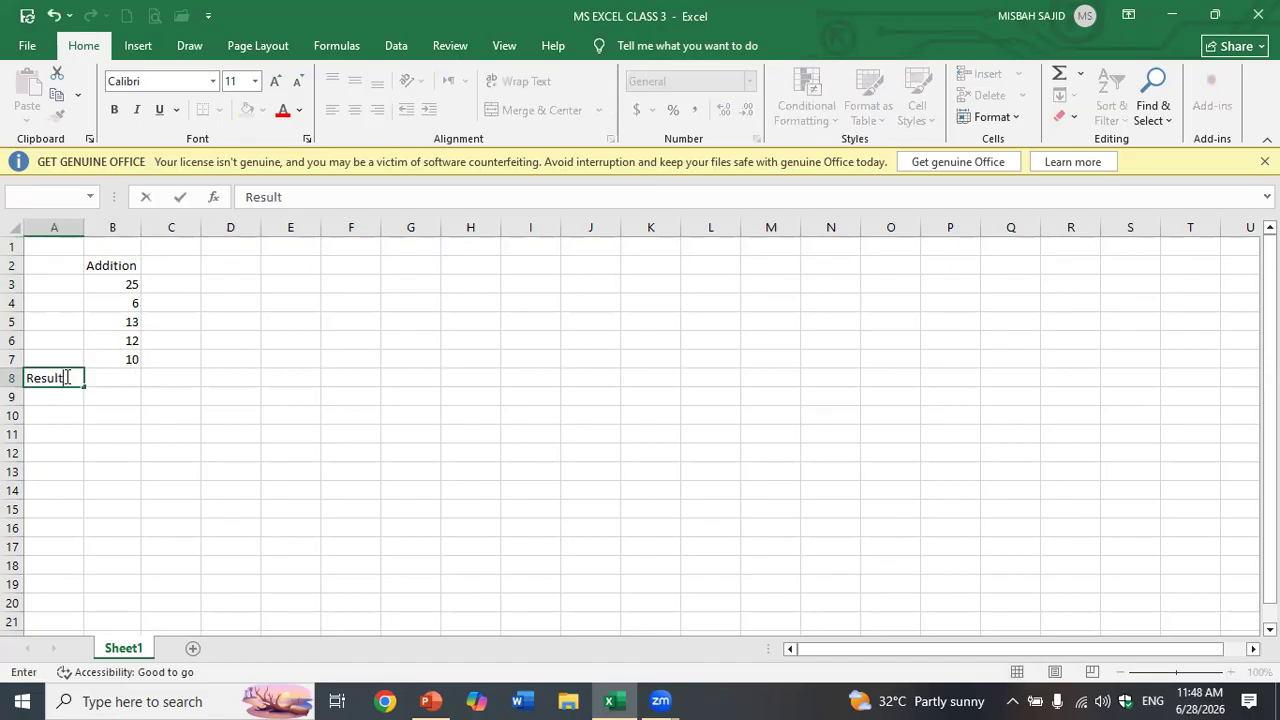
pyautogui.press('Tab')
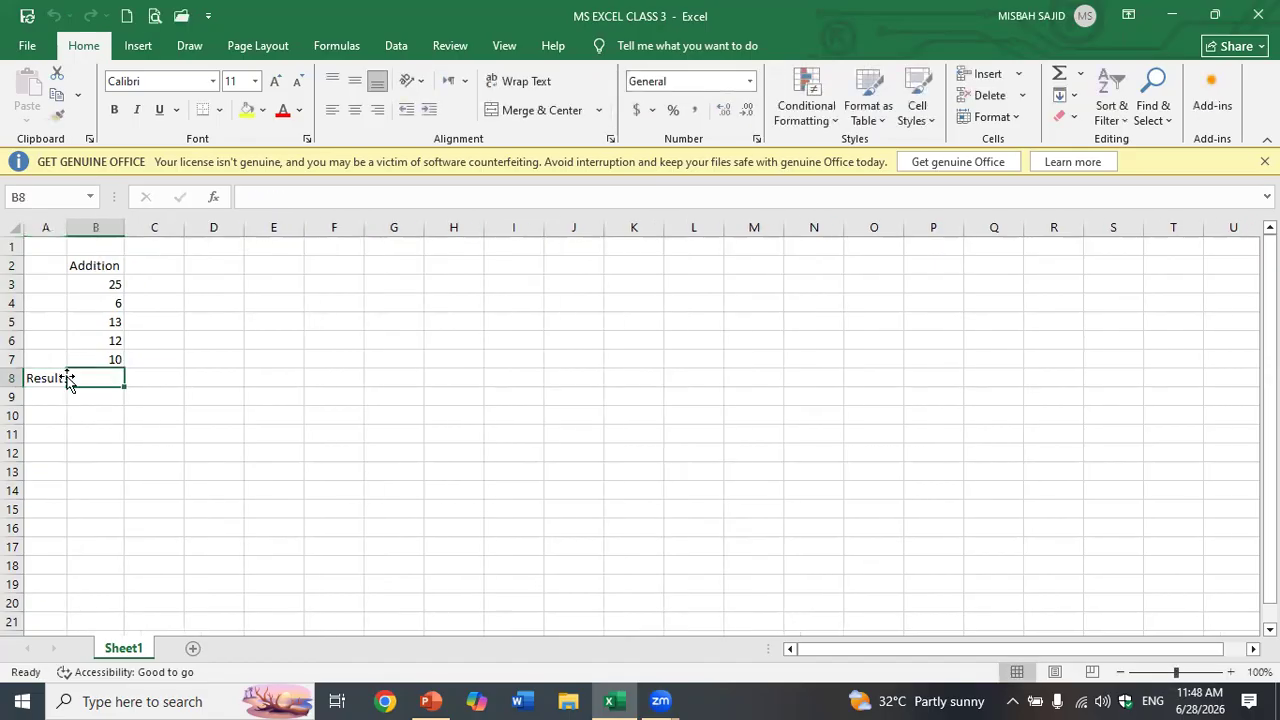
pyautogui.write('=')
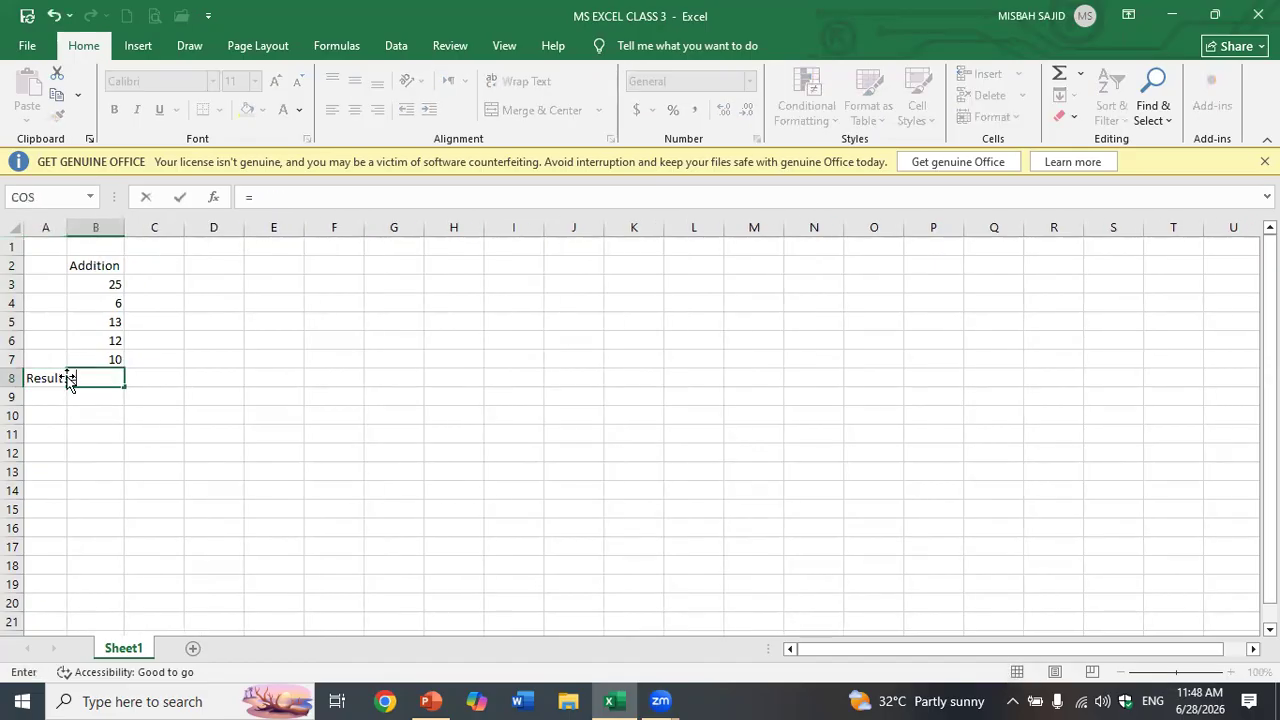
pyautogui.write('sum(')
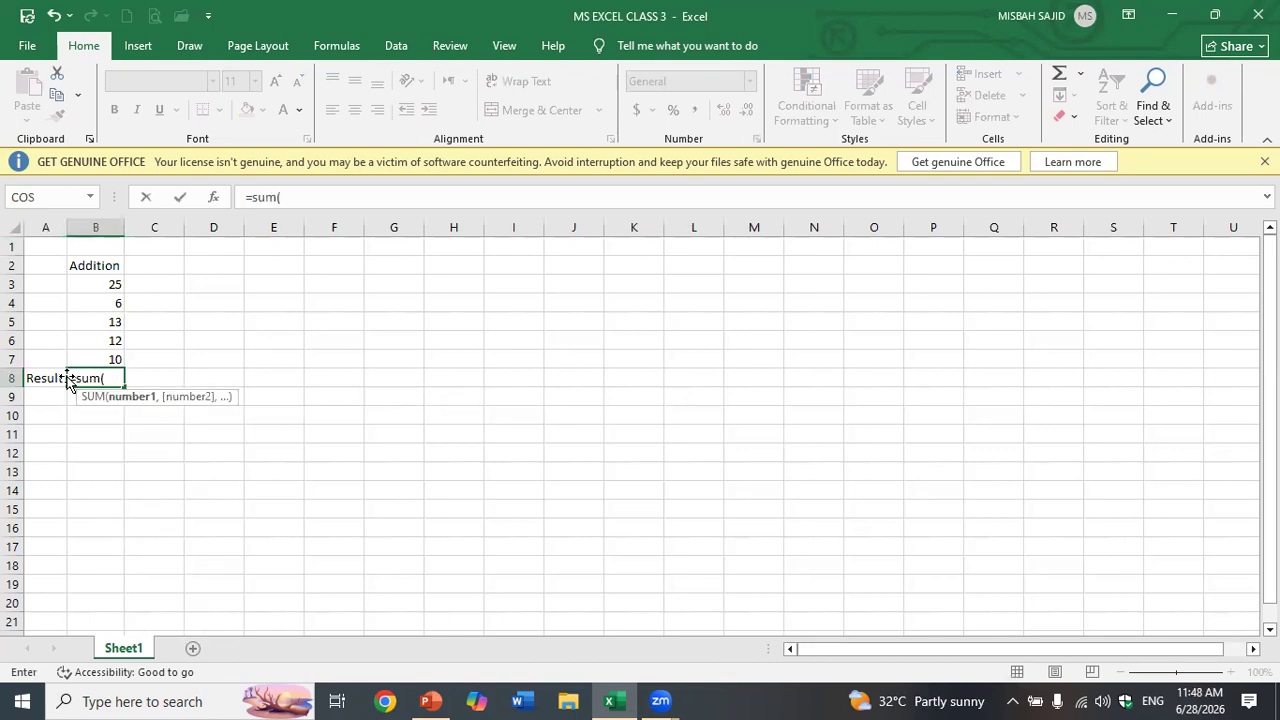
pyautogui.moveTo(100, 286); pyautogui.dragTo(100, 354)
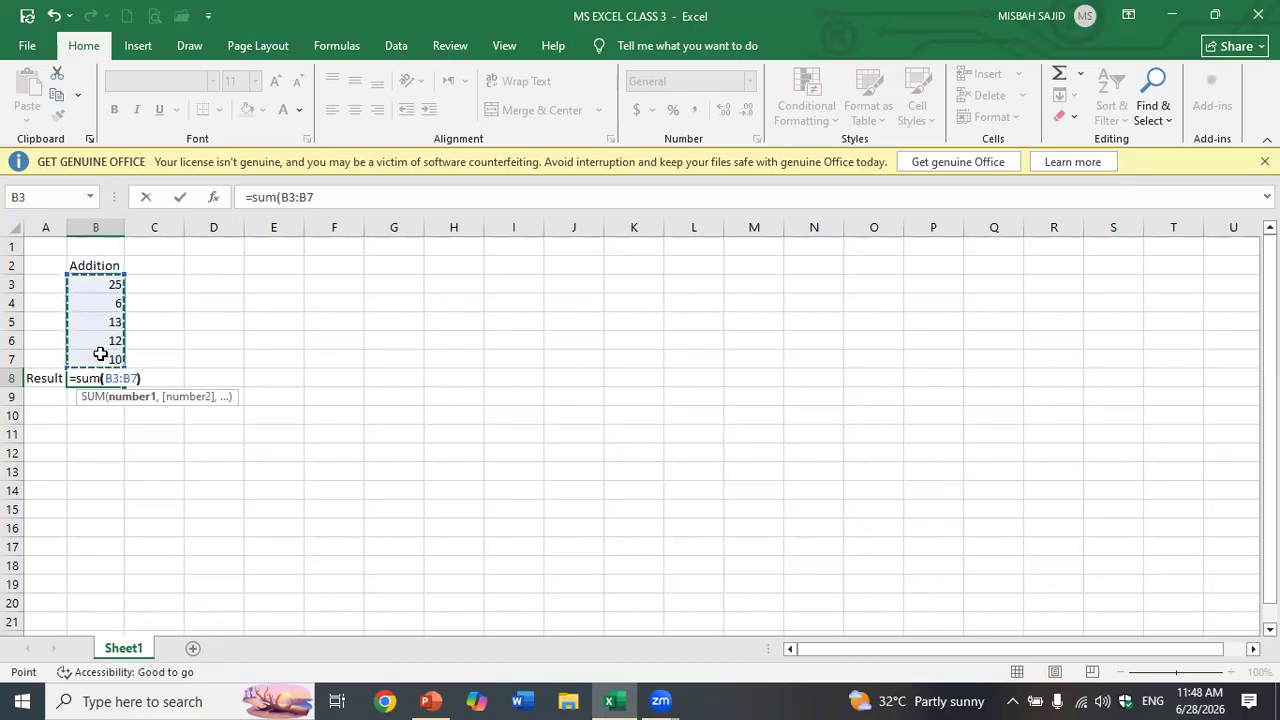
pyautogui.write(')')
pyautogui.press('Return')
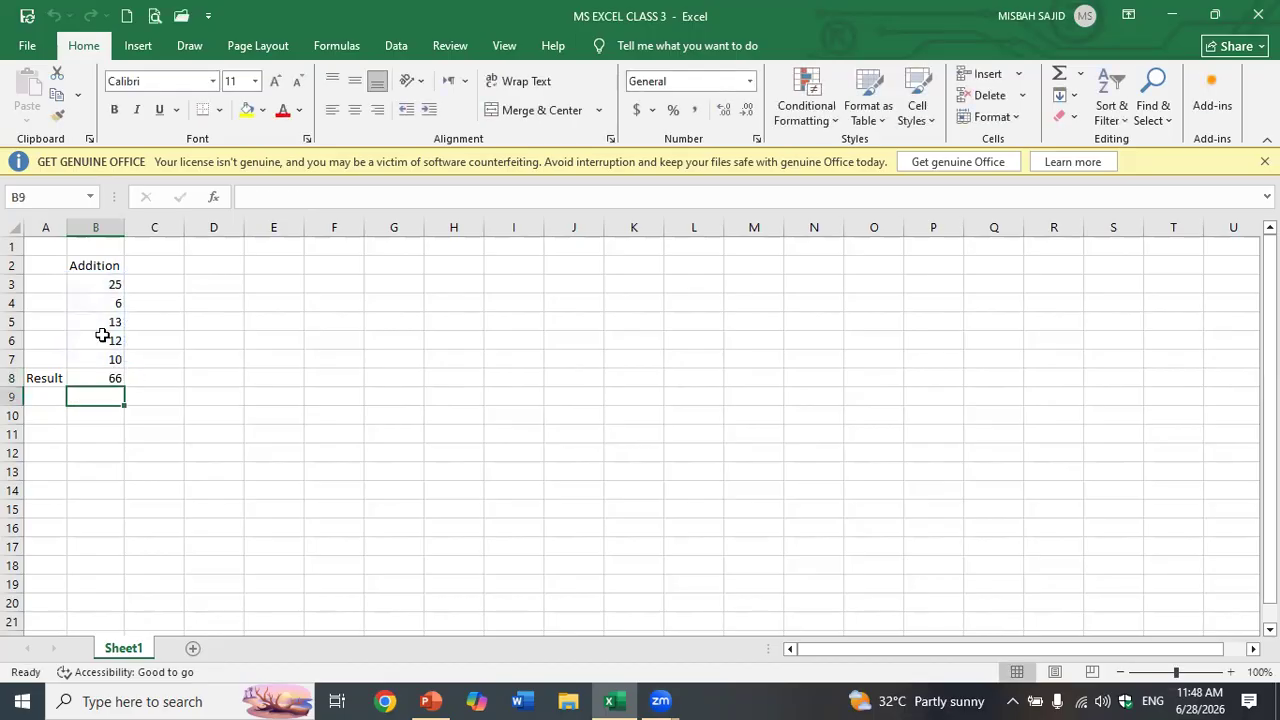
# Step: Enter the heading "Subtraction" in cell D2
pyautogui.click(222, 264)
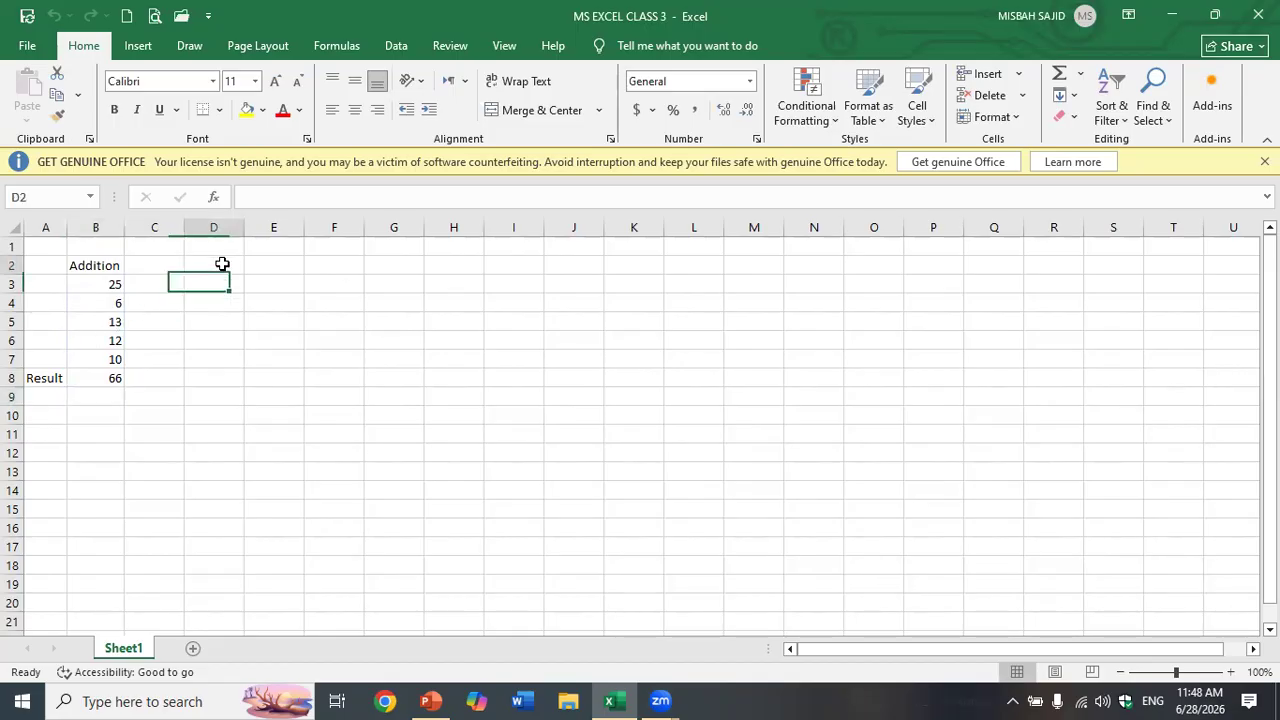
pyautogui.write('Subtraction')
pyautogui.press('Return')
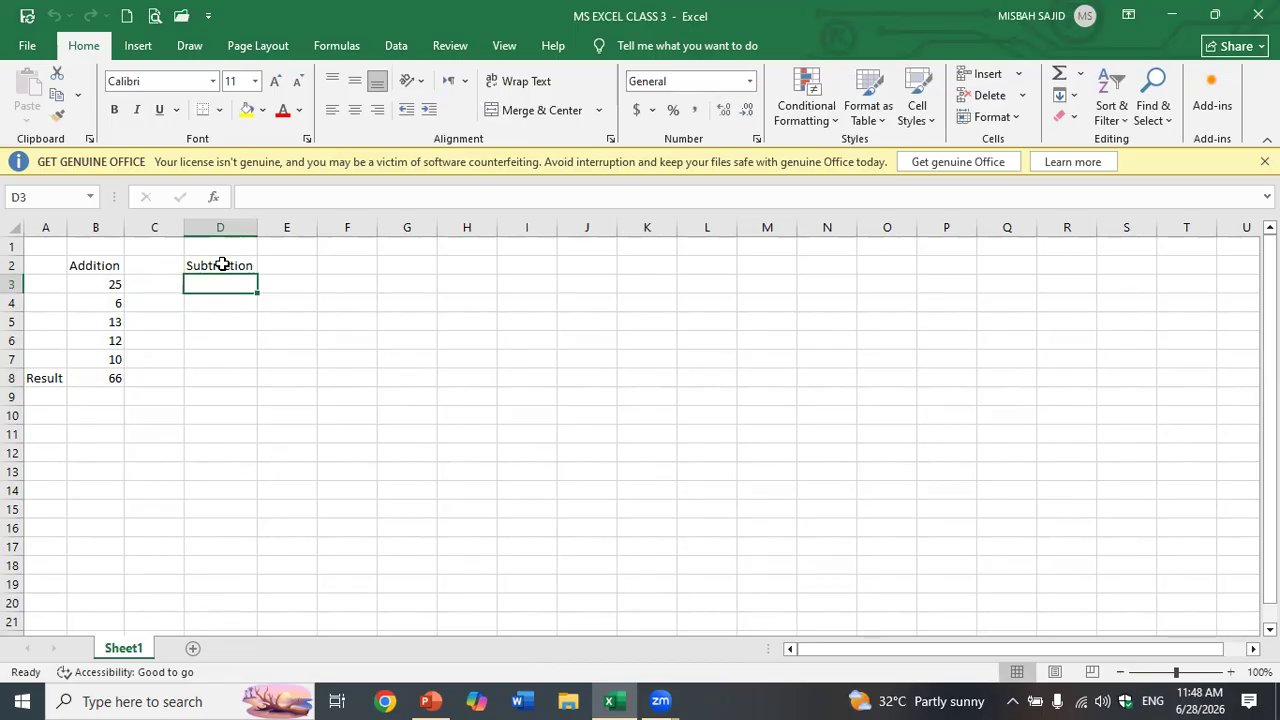
# Step: Enter the numbers 150 and 56 in cells D3 and D4 under the Subtraction heading
pyautogui.write('150')
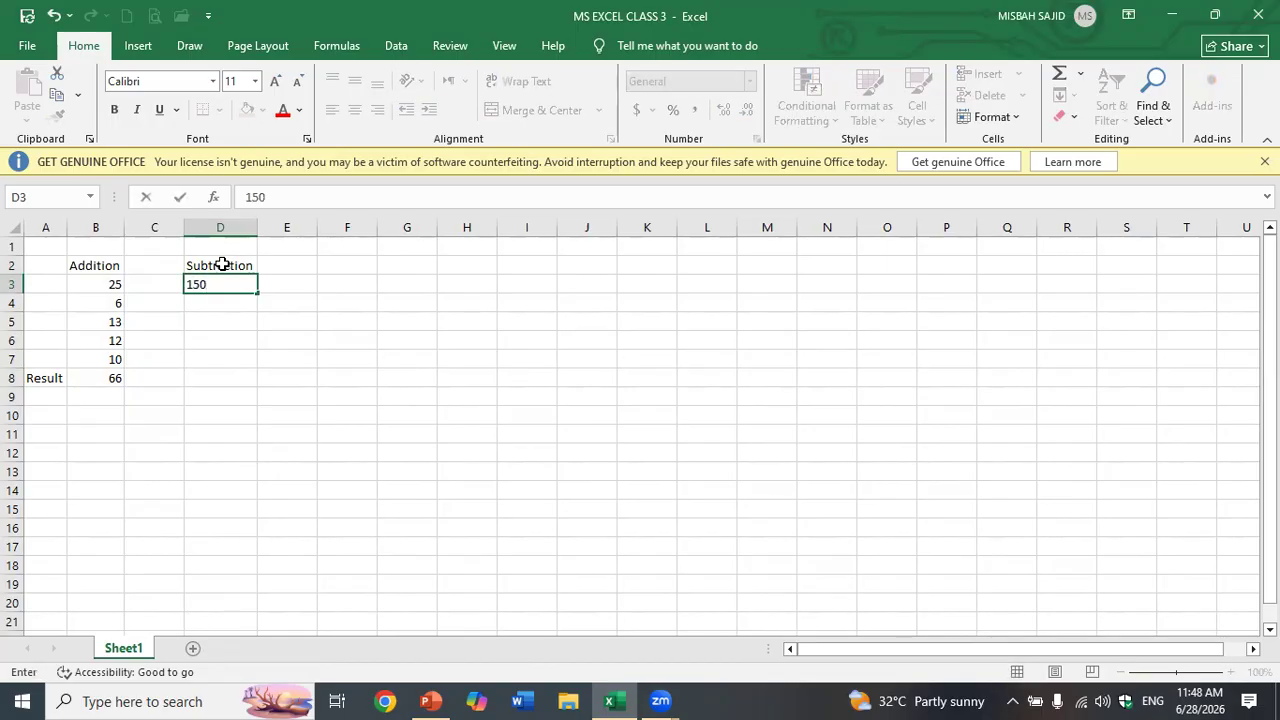
pyautogui.press('Return')
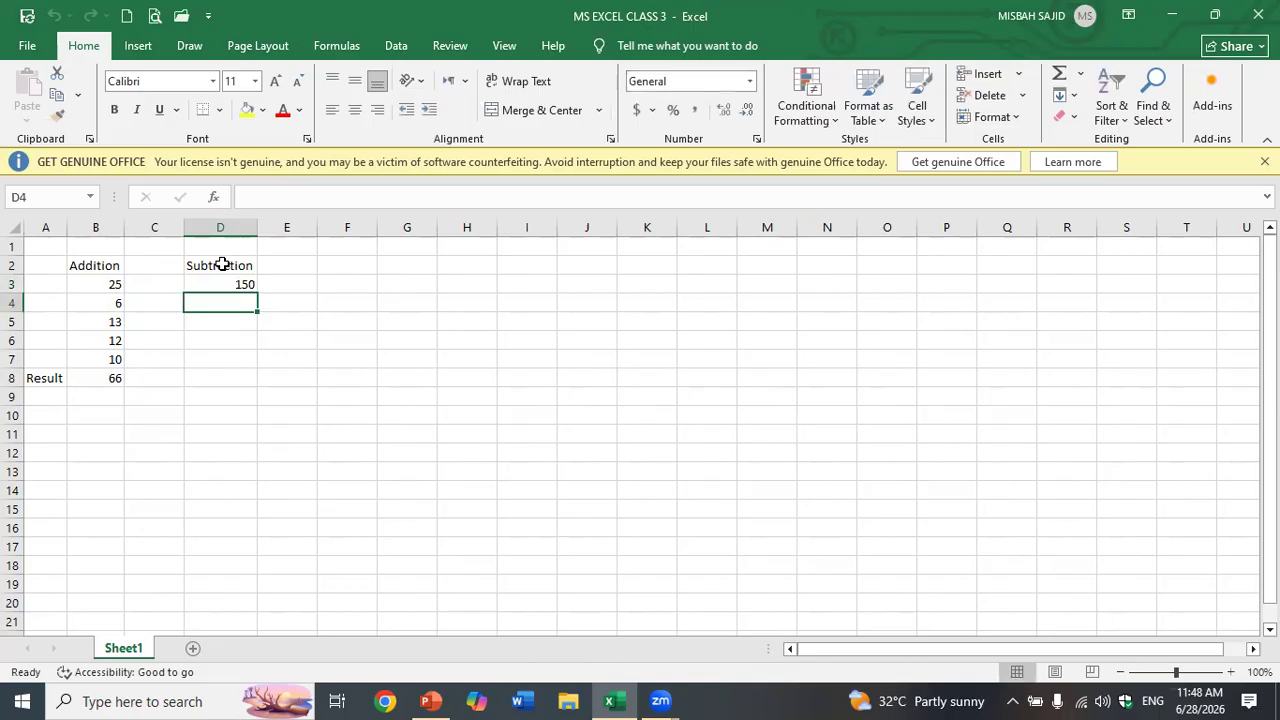
pyautogui.write('56')
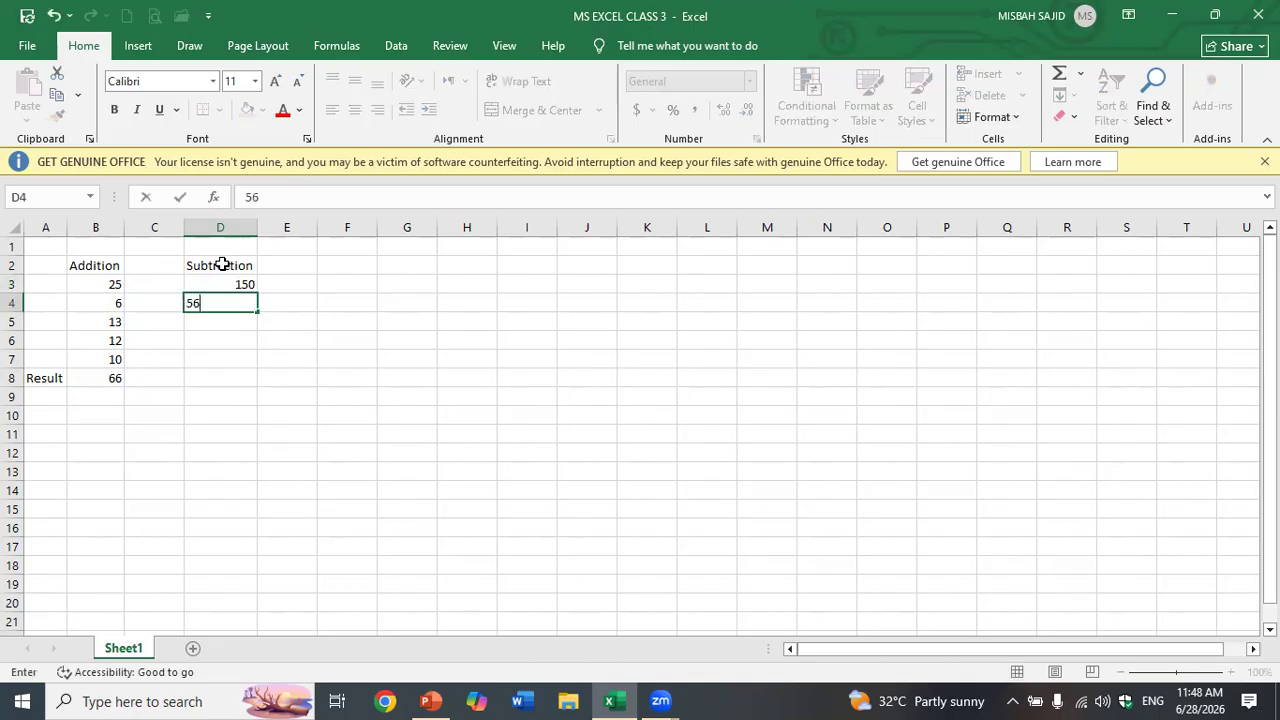
pyautogui.press('Return')
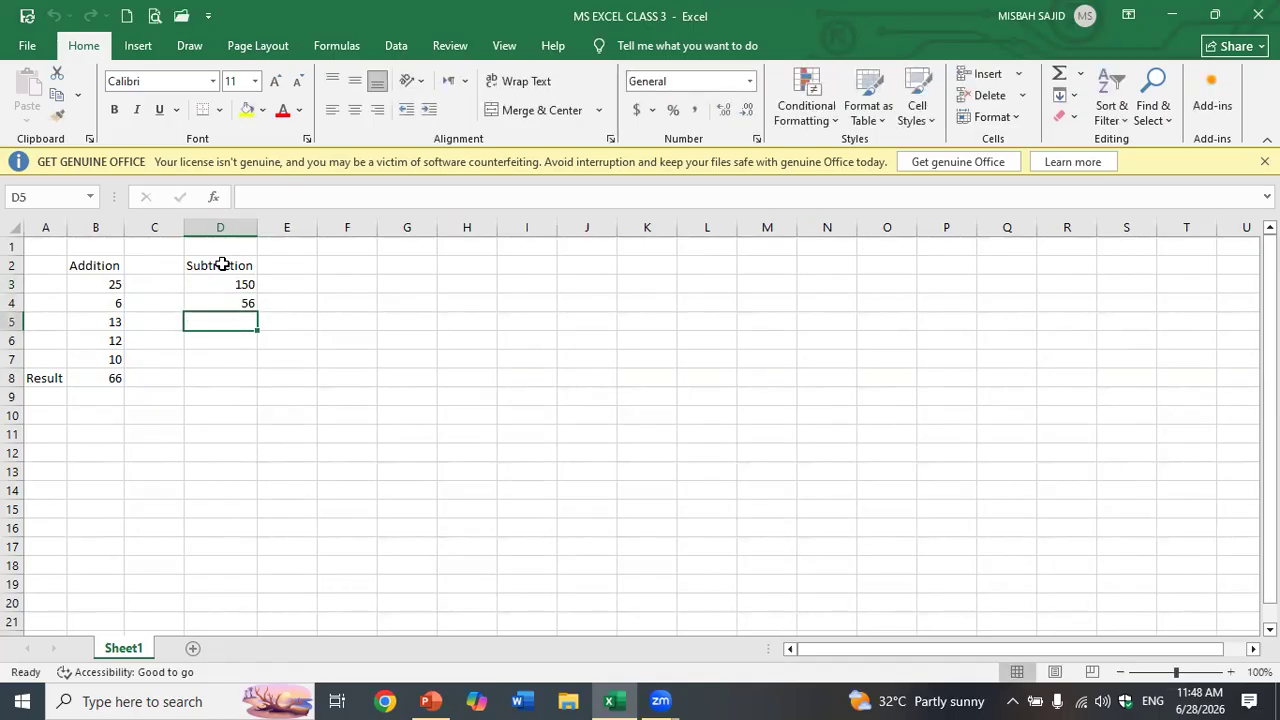
# Step: Delete cells D2 to D4 containing the Subtraction heading and its numbers, shifting cells left
pyautogui.click(222, 264)
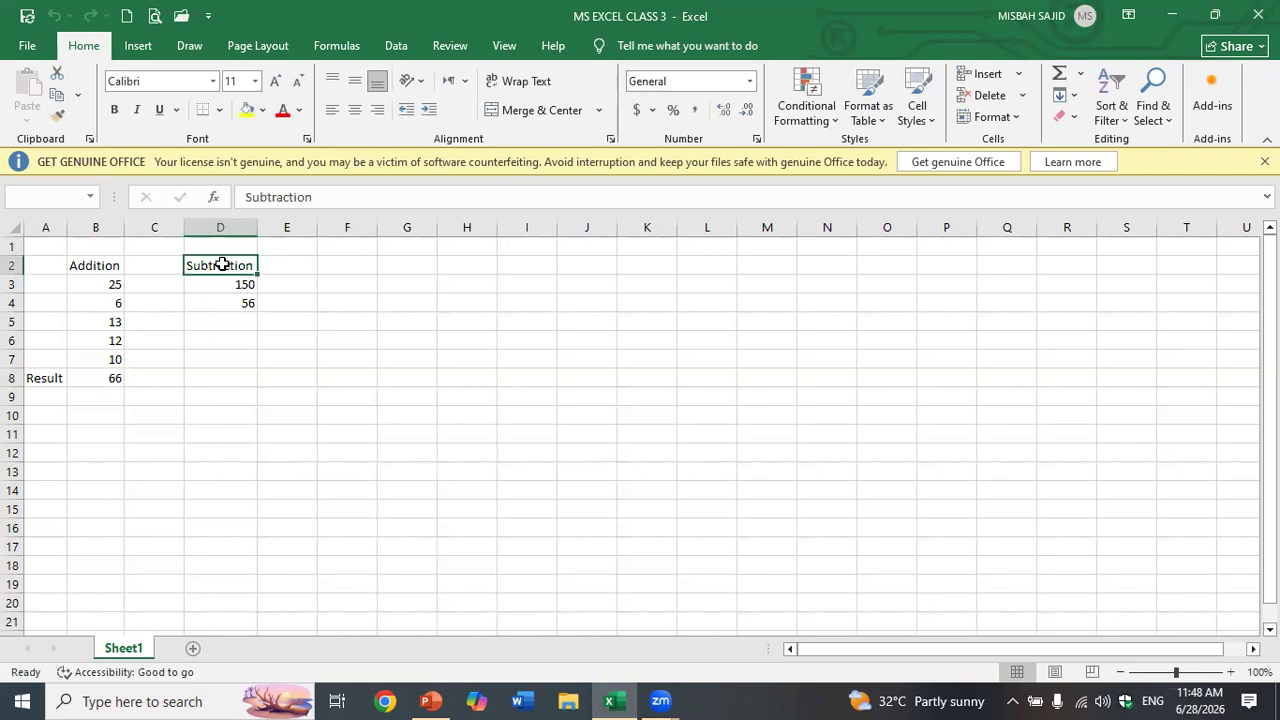
pyautogui.click(275, 341)
pyautogui.moveTo(194, 263); pyautogui.dragTo(210, 300)
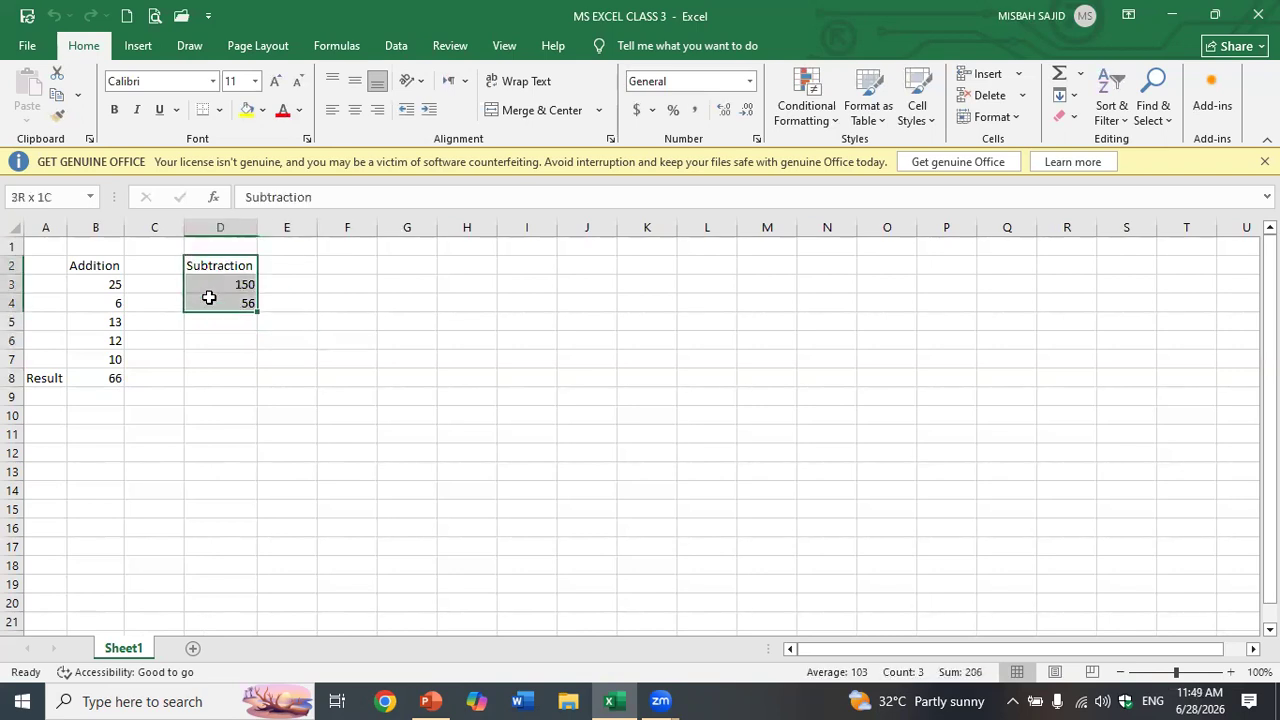
pyautogui.rightClick(212, 300)
pyautogui.click(292, 396)
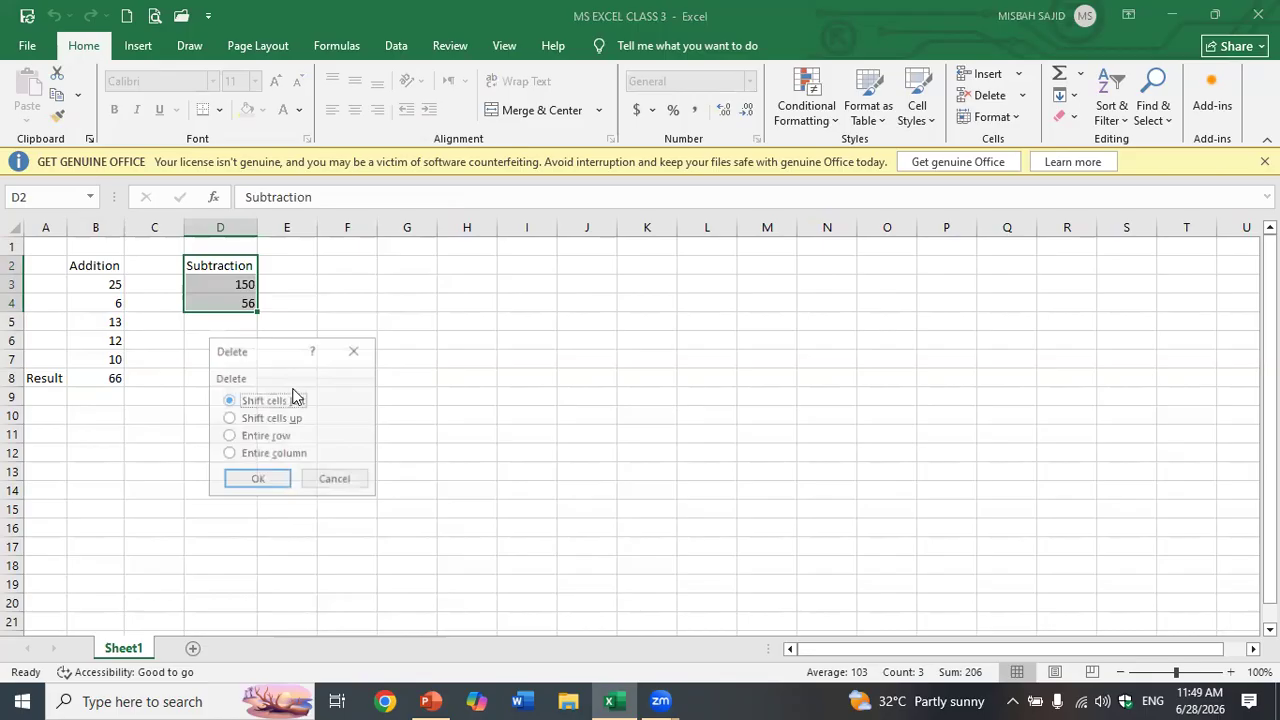
pyautogui.click(272, 482)
pyautogui.click(305, 400)
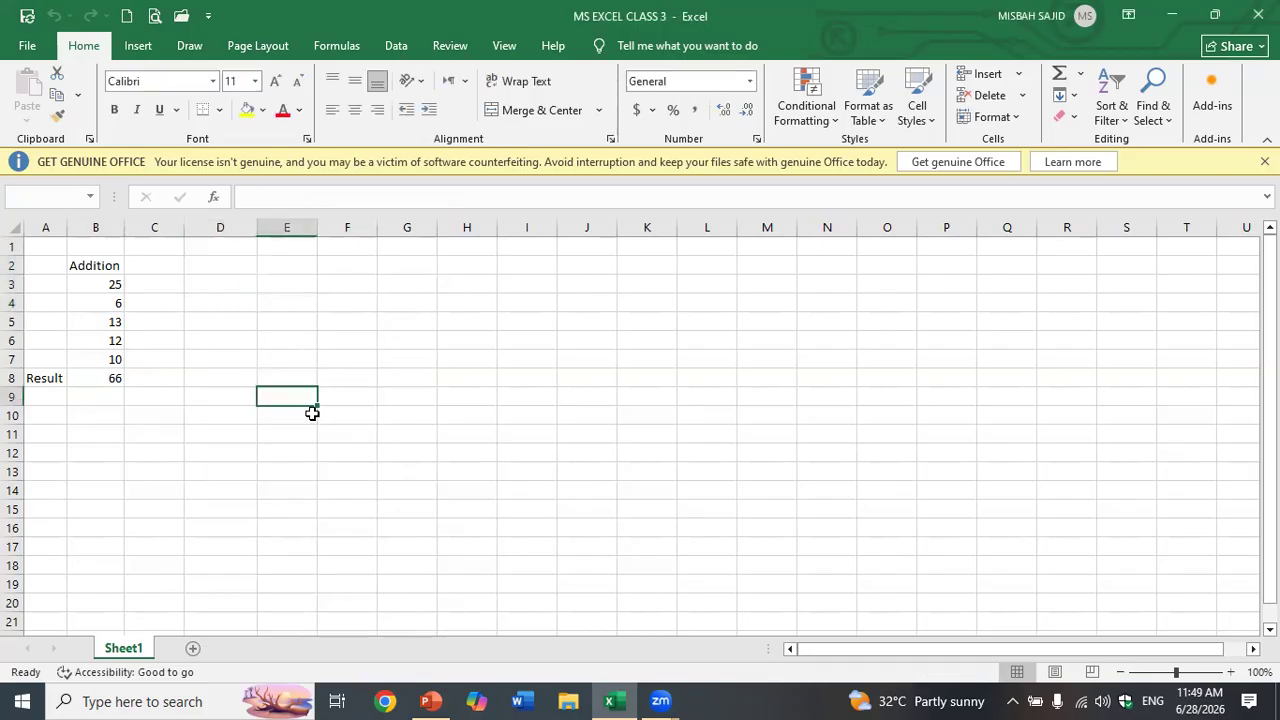
# Step: Enter the heading "Subtraction" in cell E2 with the numbers 156 and 29 below it in E3 and E4
pyautogui.click(286, 269)
pyautogui.write('Subtraction')
pyautogui.press('Return')
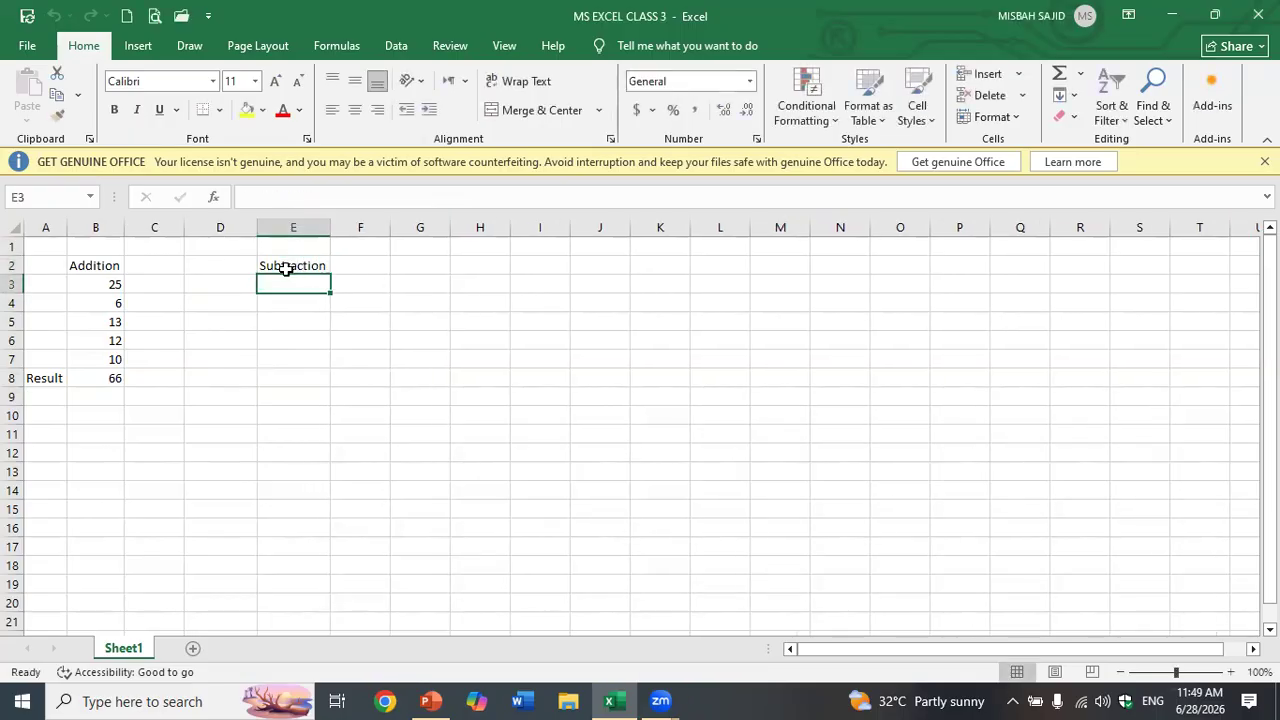
pyautogui.write('156')
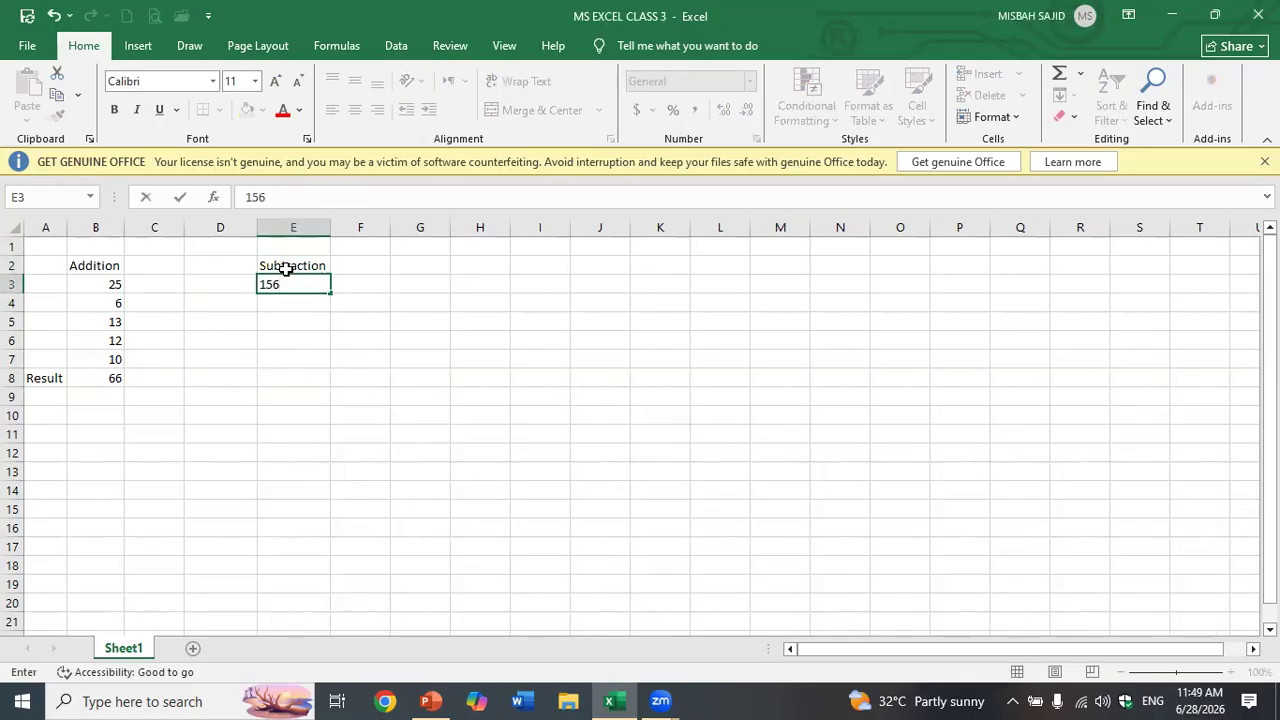
pyautogui.press('Return')
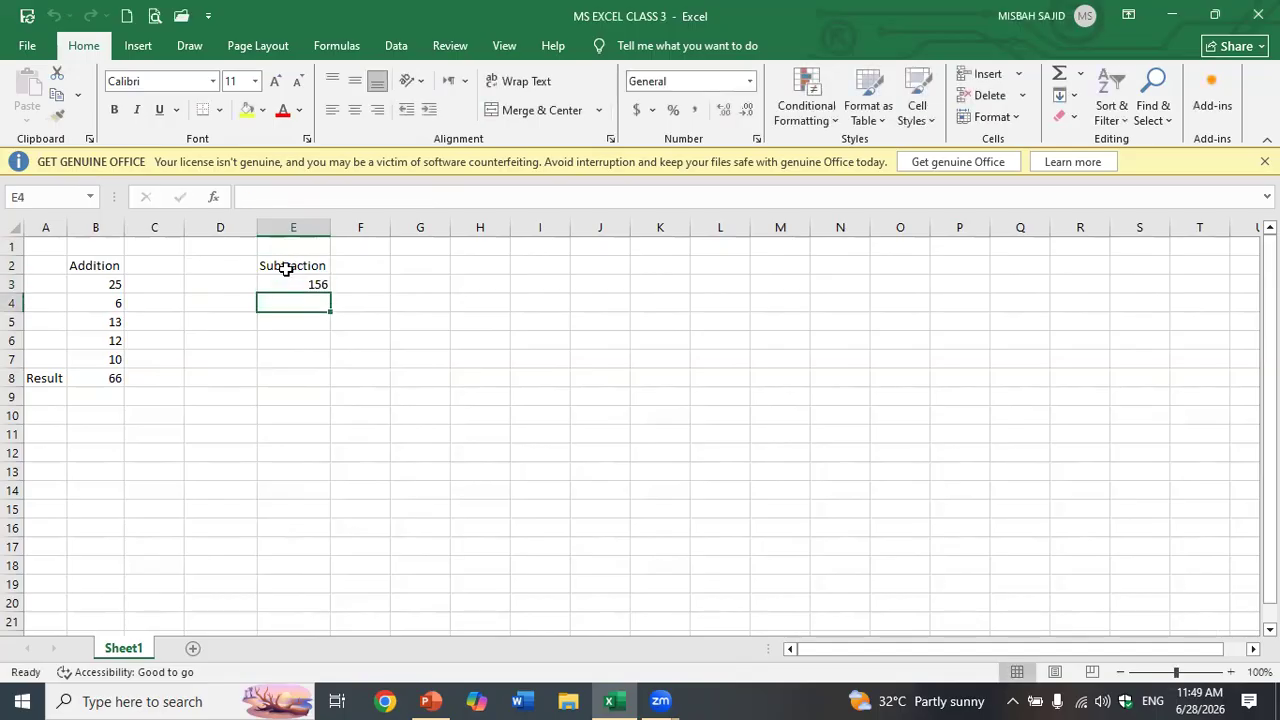
pyautogui.write('29')
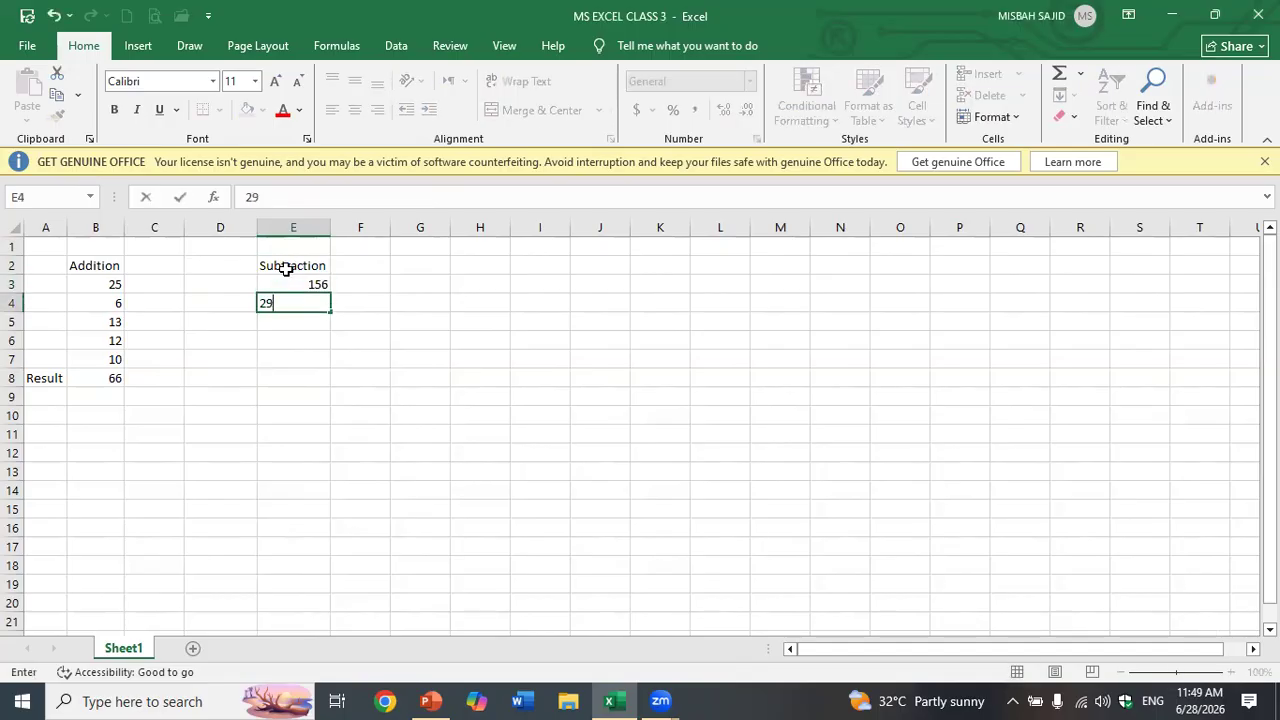
pyautogui.press('Return')
# Step: Label cell D5 "Result" and calculate the difference in E5 with the formula =E3-E4
pyautogui.press('Left')
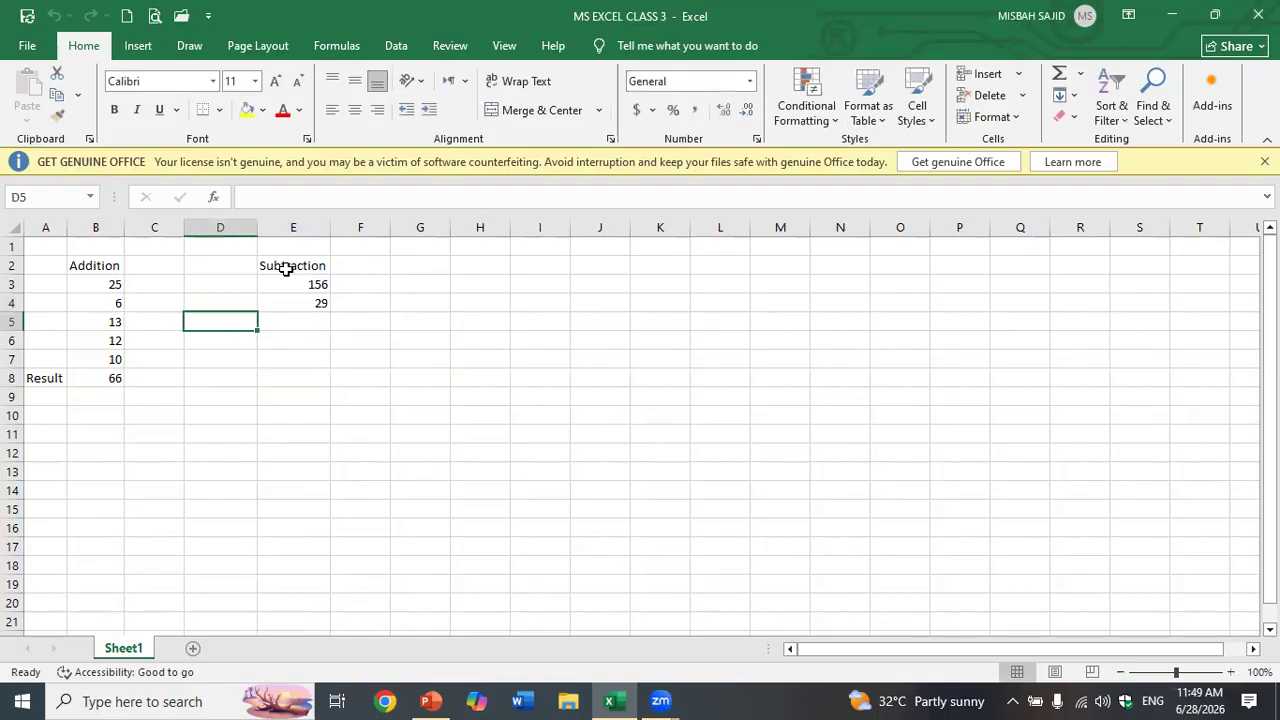
pyautogui.write('Result')
pyautogui.press('Tab')
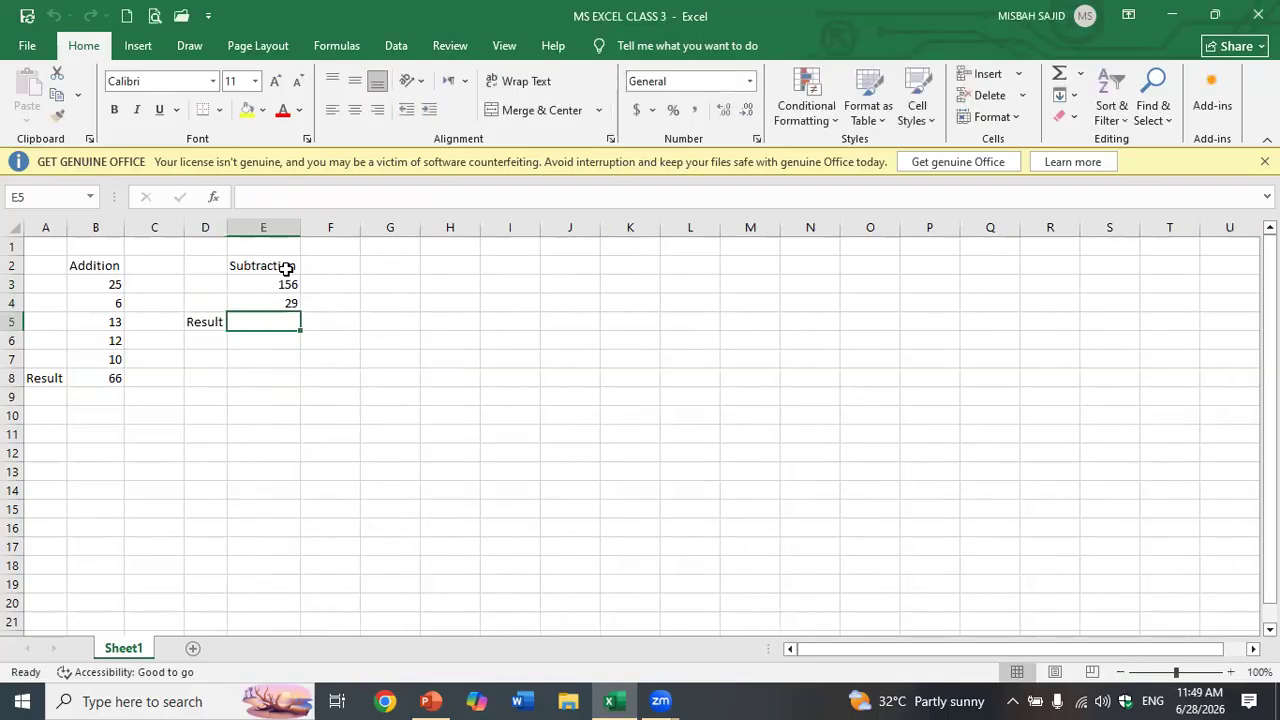
pyautogui.write('=')
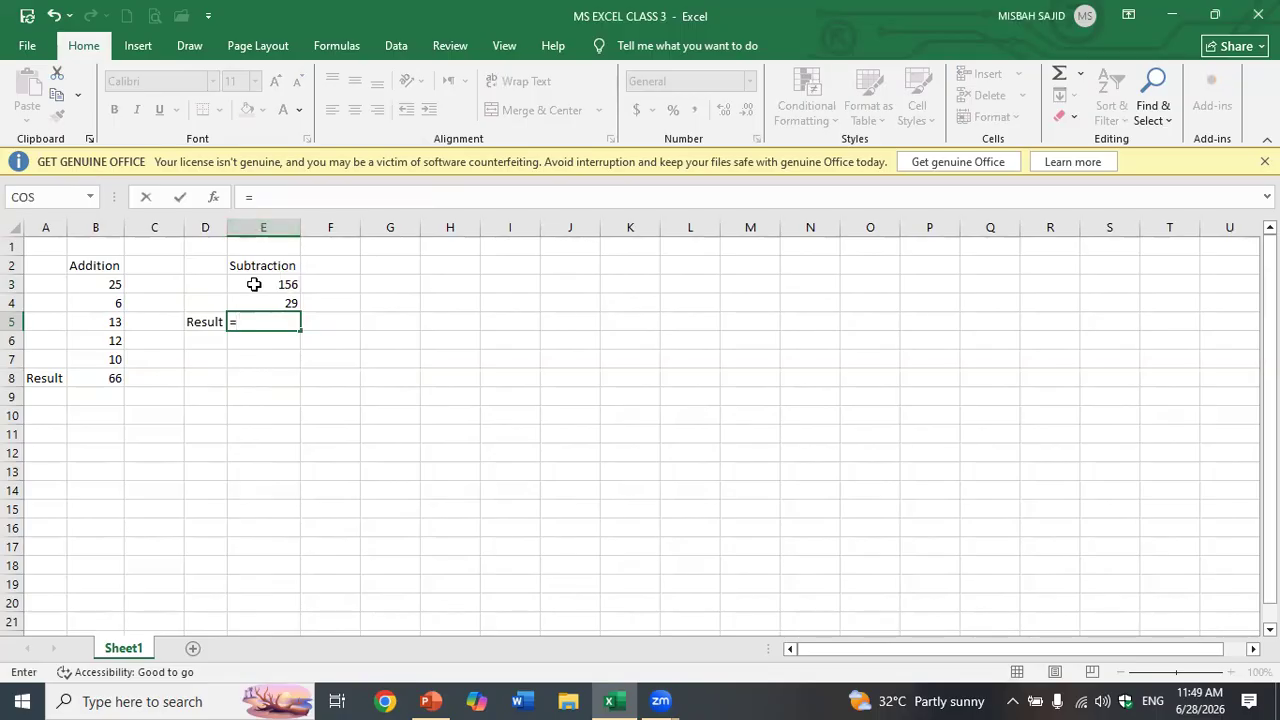
pyautogui.click(265, 284)
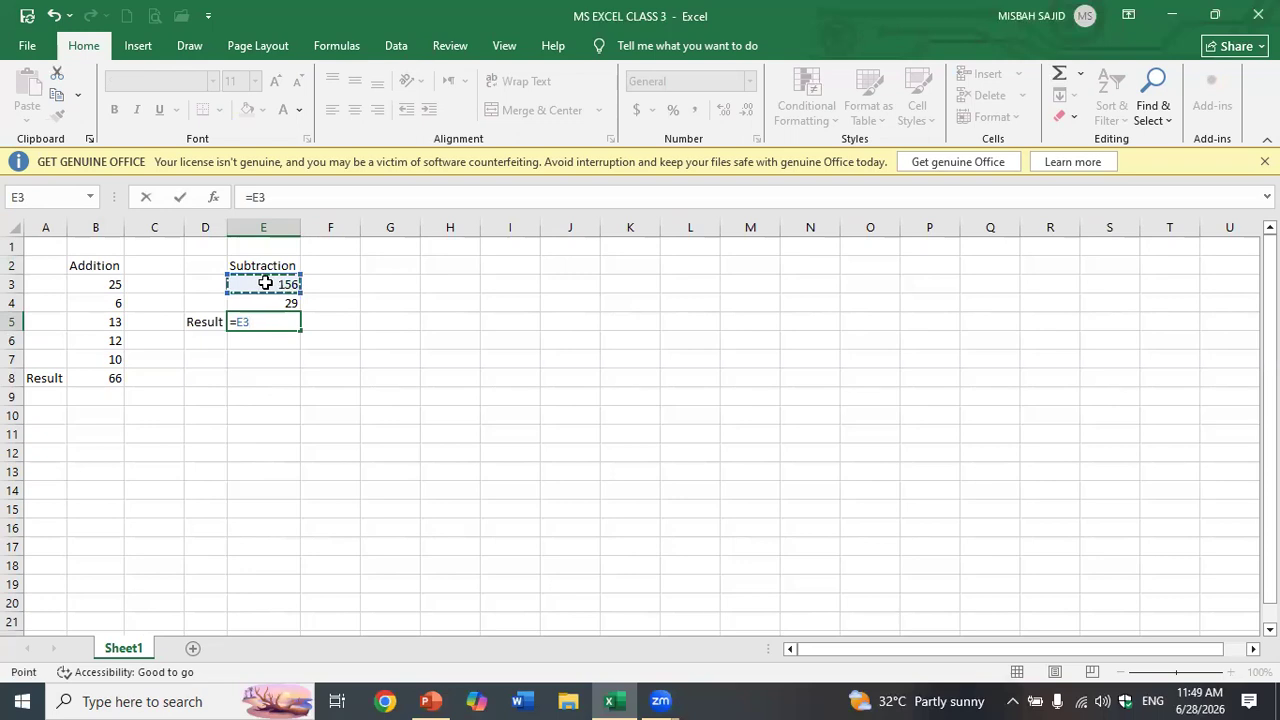
pyautogui.write('-')
pyautogui.click(272, 302)
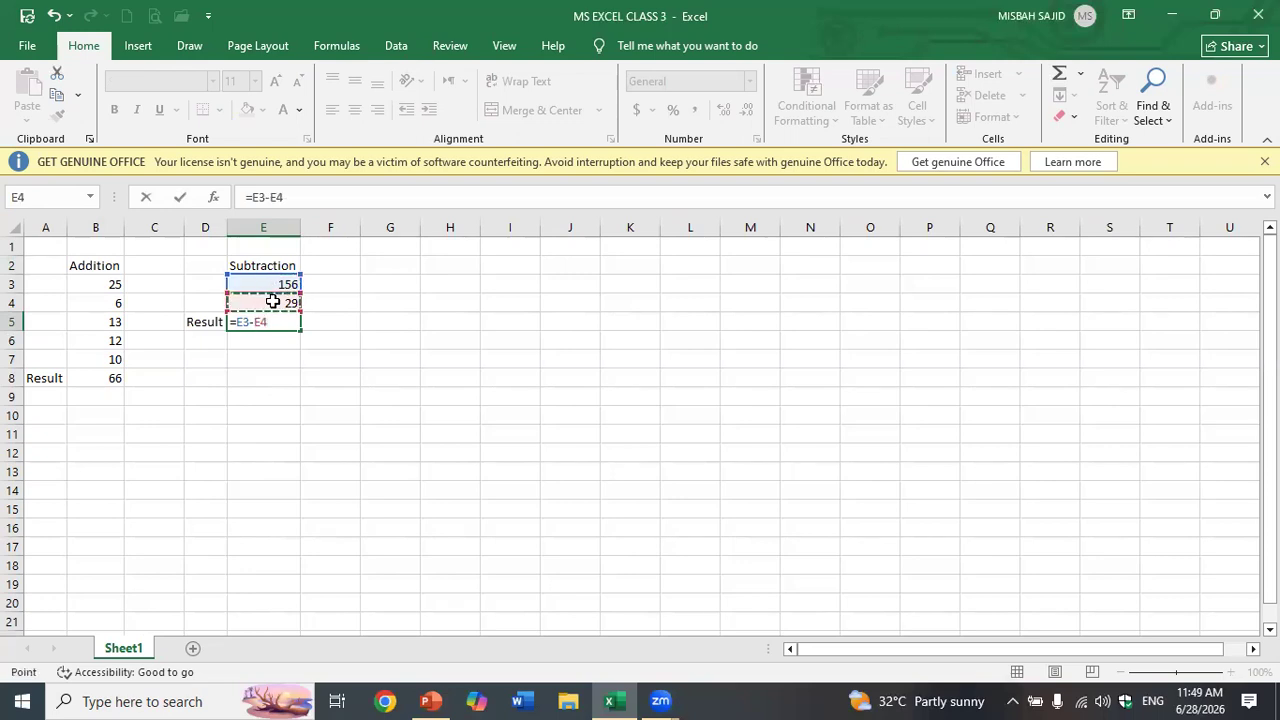
pyautogui.press('Return')
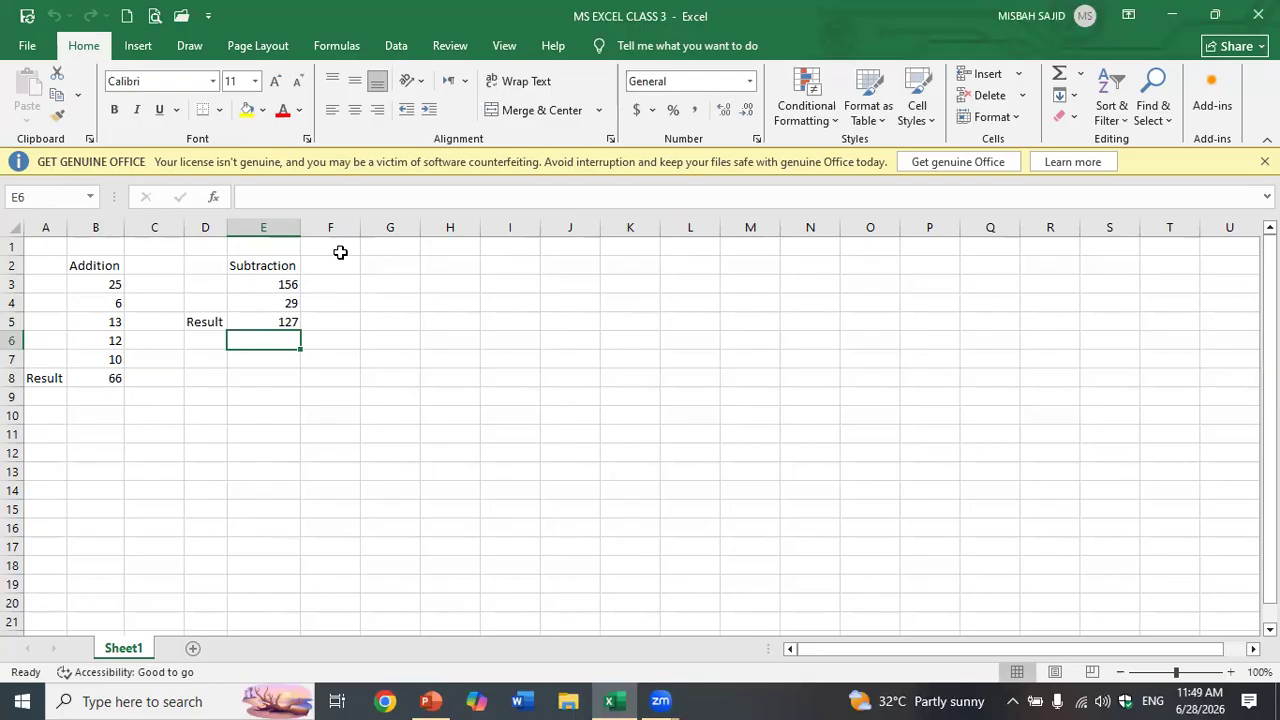
# Step: Enter the heading "Multiplication" in cell H2 with the numbers 29 and 5 below it in H3 and H4
pyautogui.click(449, 263)
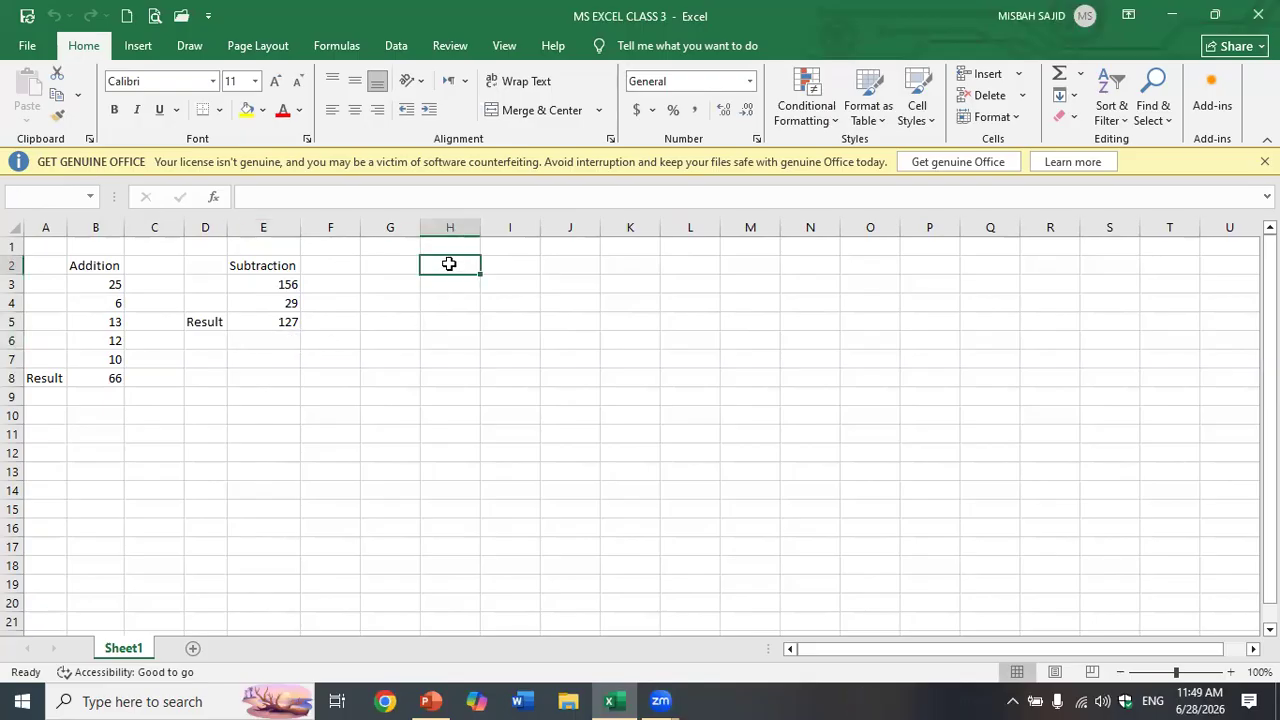
pyautogui.write('Multiplication')
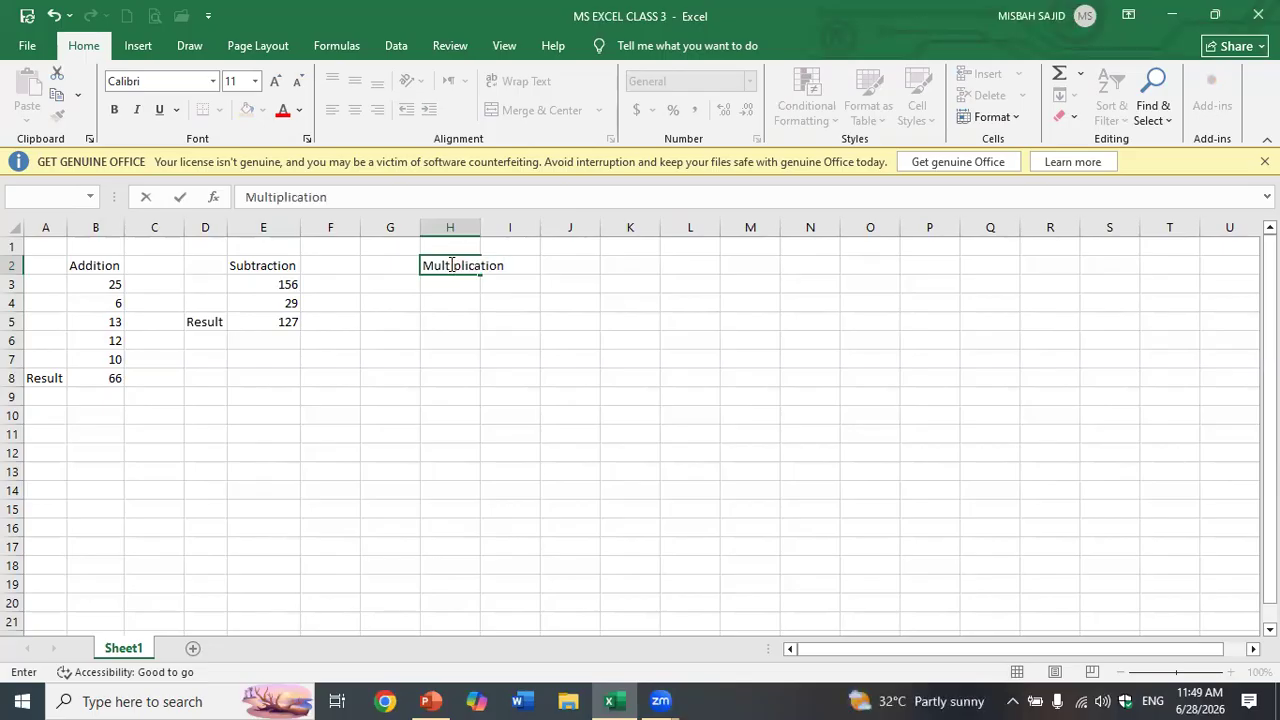
pyautogui.press('Return')
pyautogui.write('29')
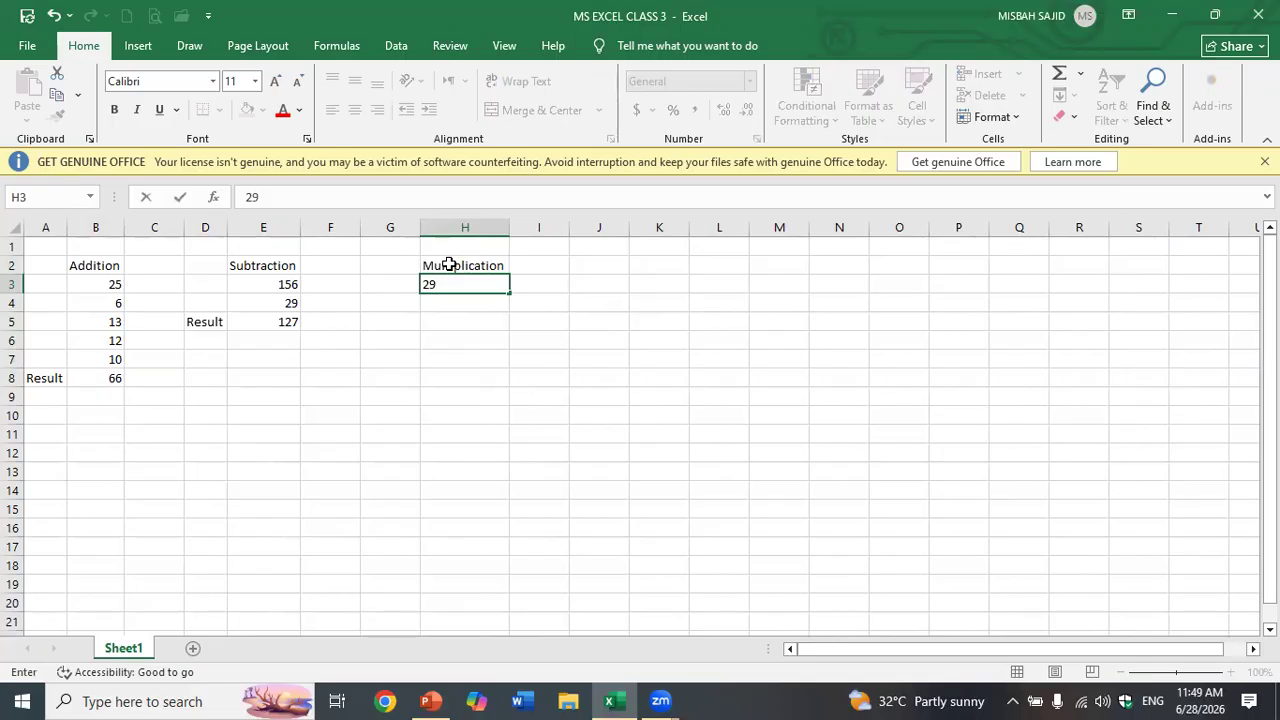
pyautogui.press('Return')
pyautogui.write('5')
pyautogui.press('Return')
pyautogui.press('Left')
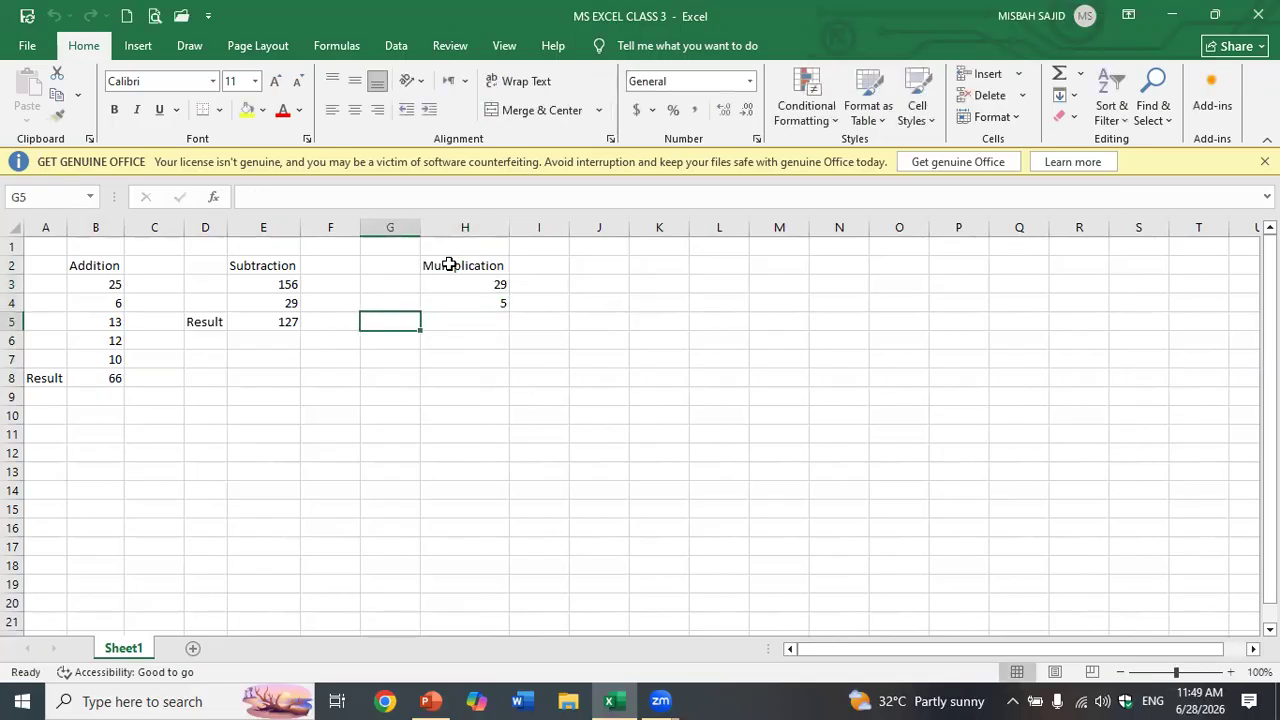
pyautogui.press('Right')
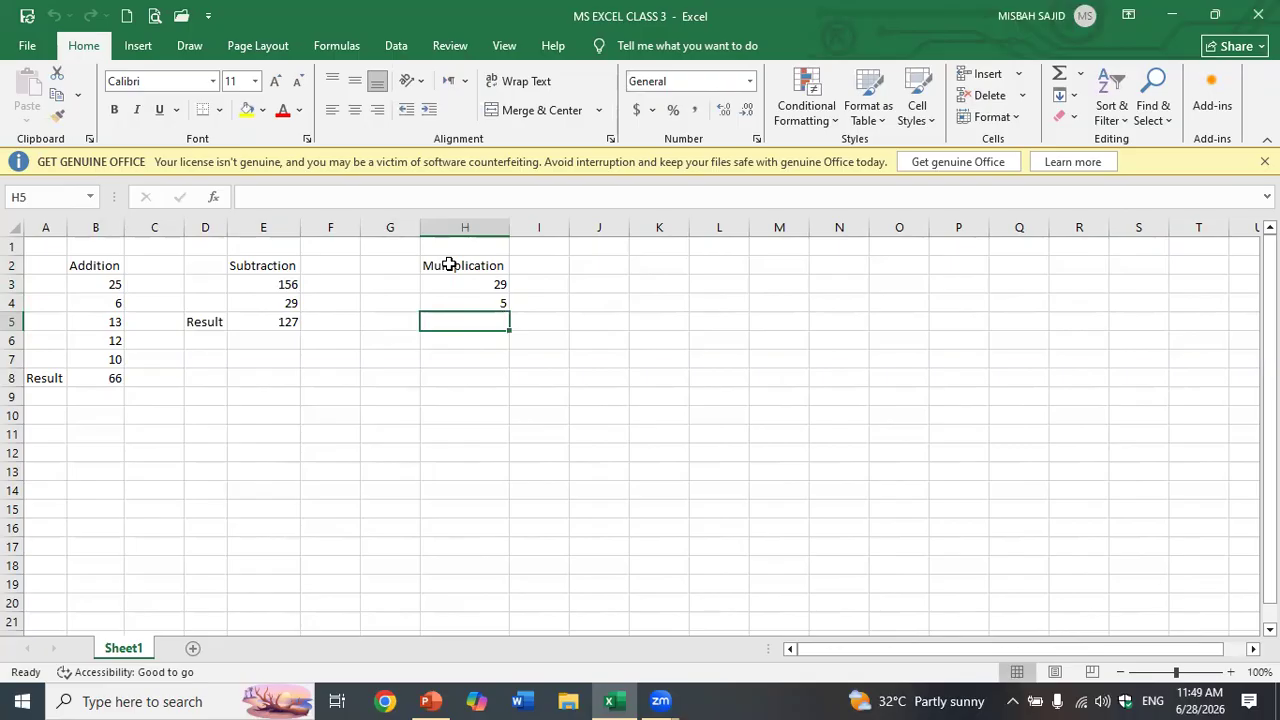
# Step: Change the heading in cell H2 to "Multiplication 1"
pyautogui.click(529, 264)
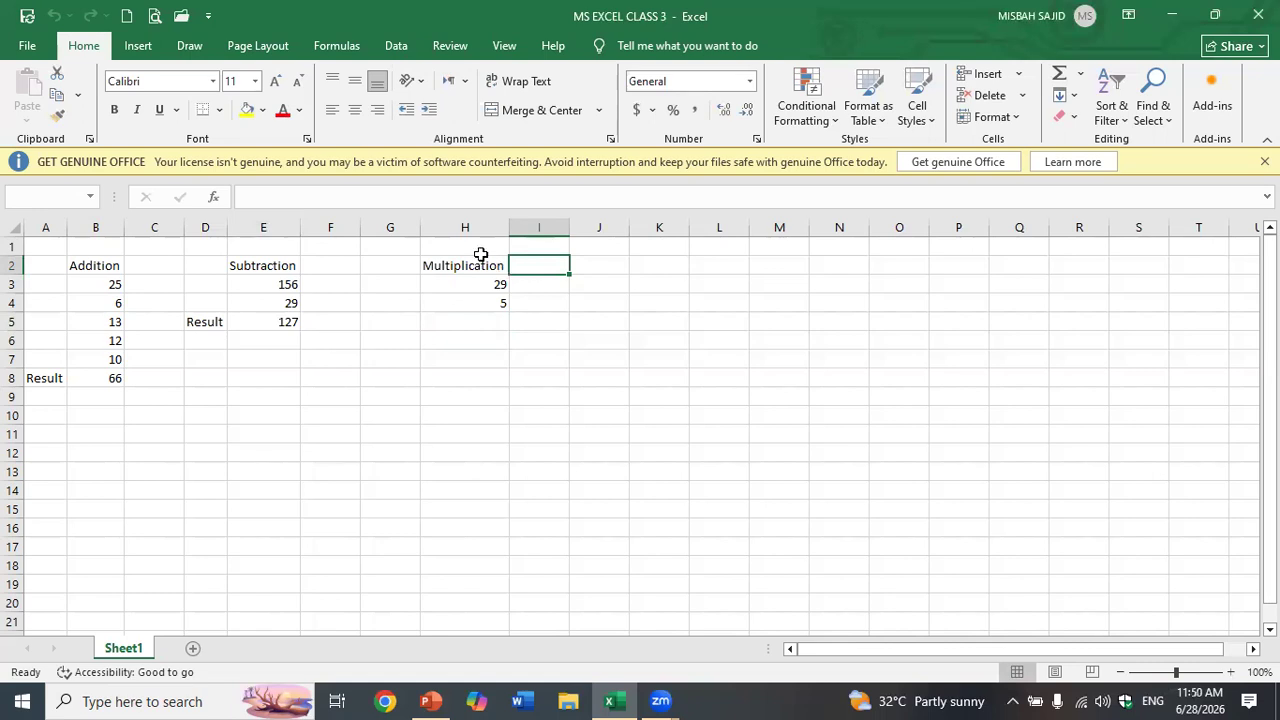
pyautogui.doubleClick(495, 263)
pyautogui.write('1')
pyautogui.press('Return')
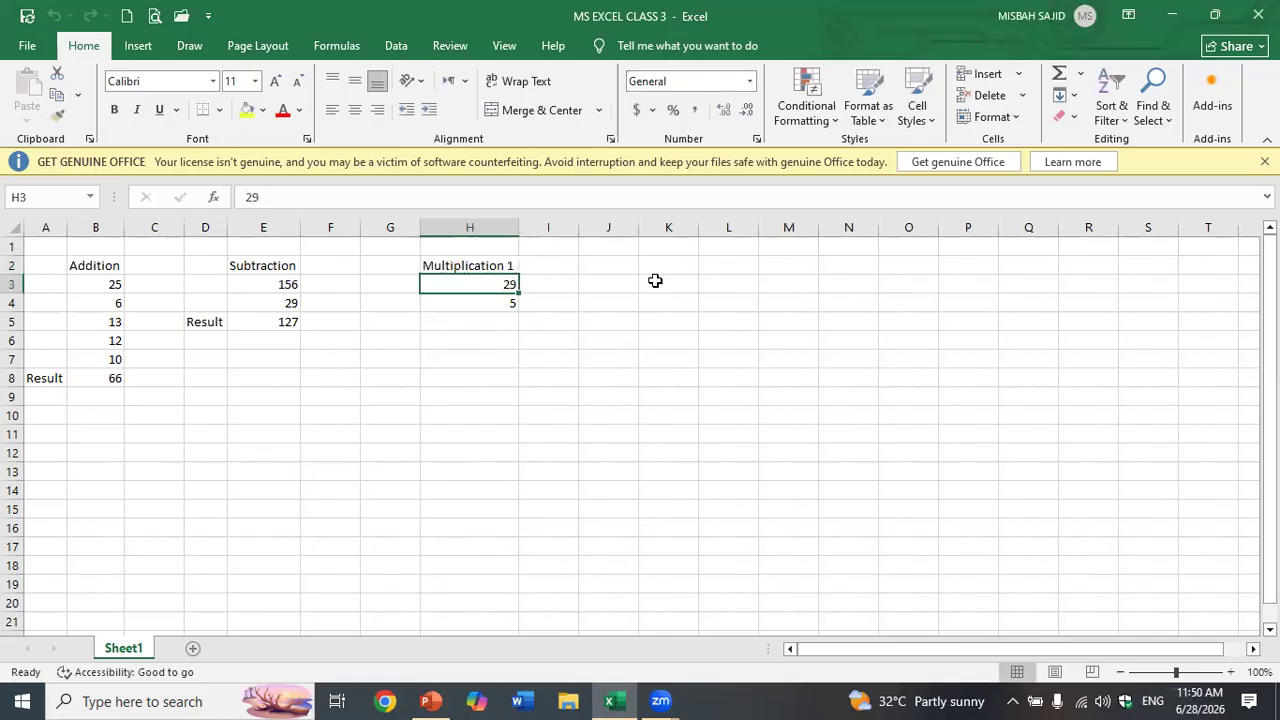
# Step: Copy the Multiplication 1 heading to cell K2 and change the copy to "Multiplication 2"
pyautogui.click(480, 268)
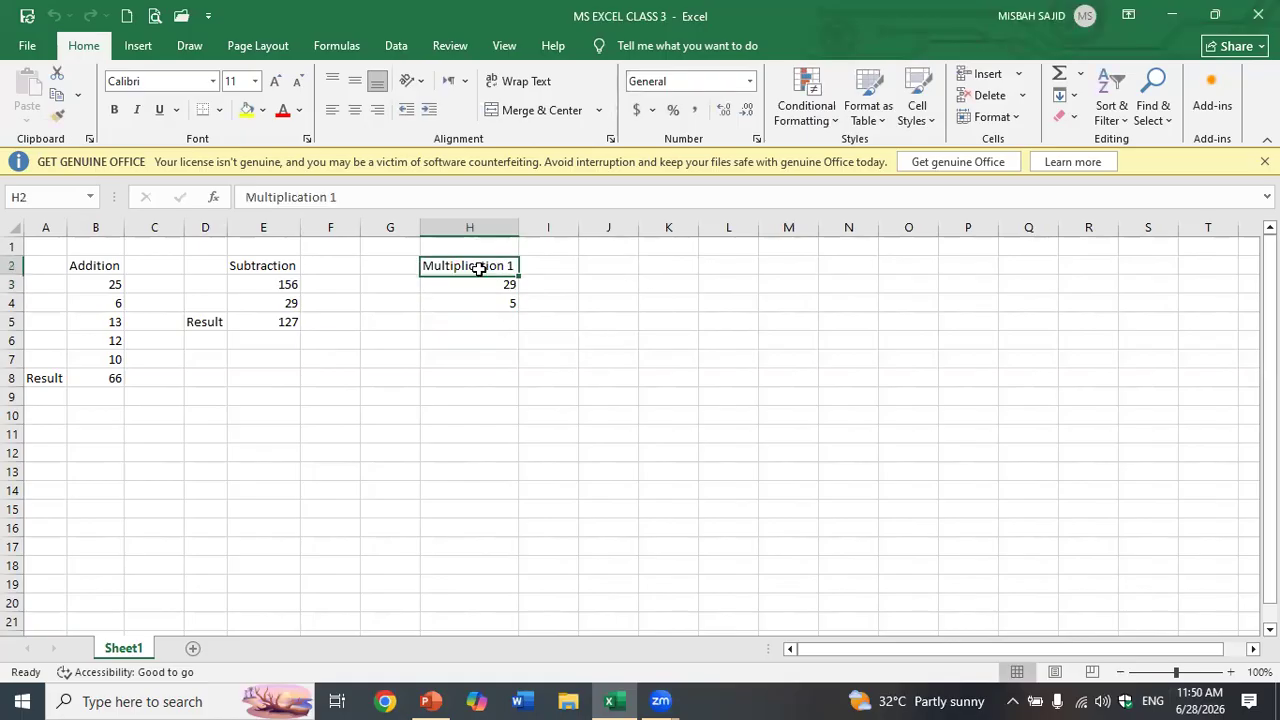
pyautogui.hotkey('ctrl', 'c')
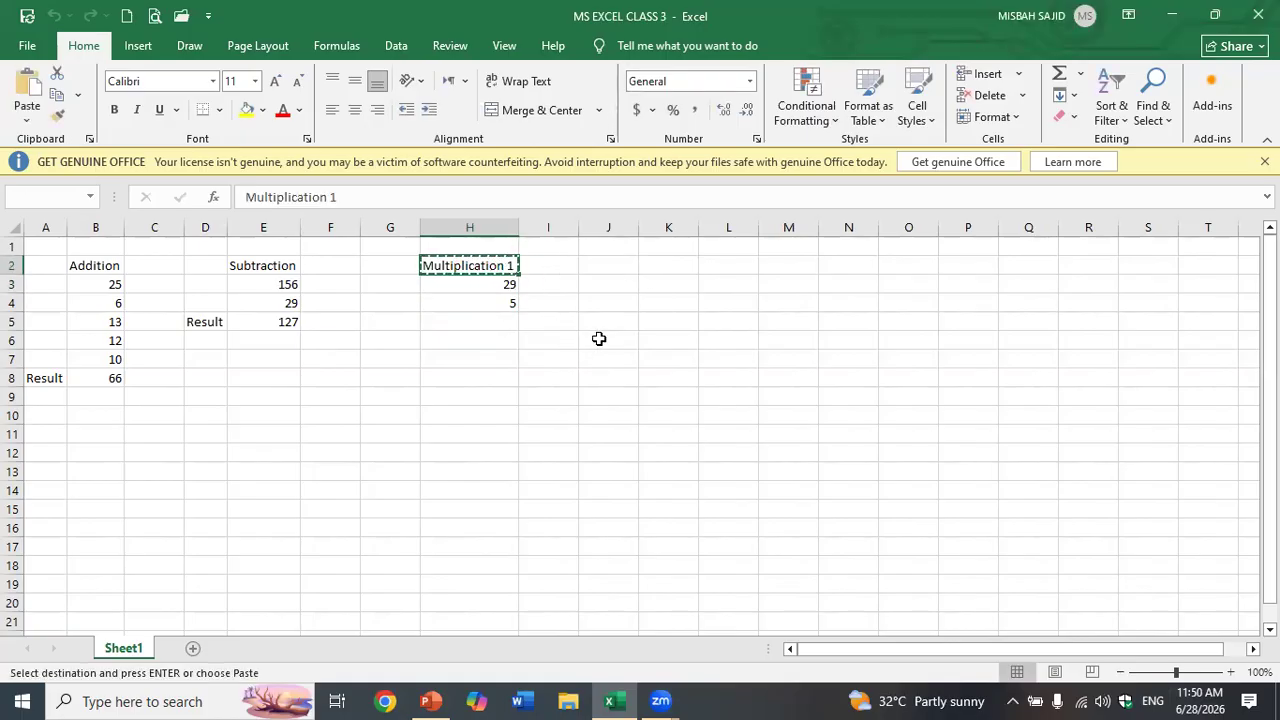
pyautogui.click(660, 262)
pyautogui.hotkey('ctrl', 'v')
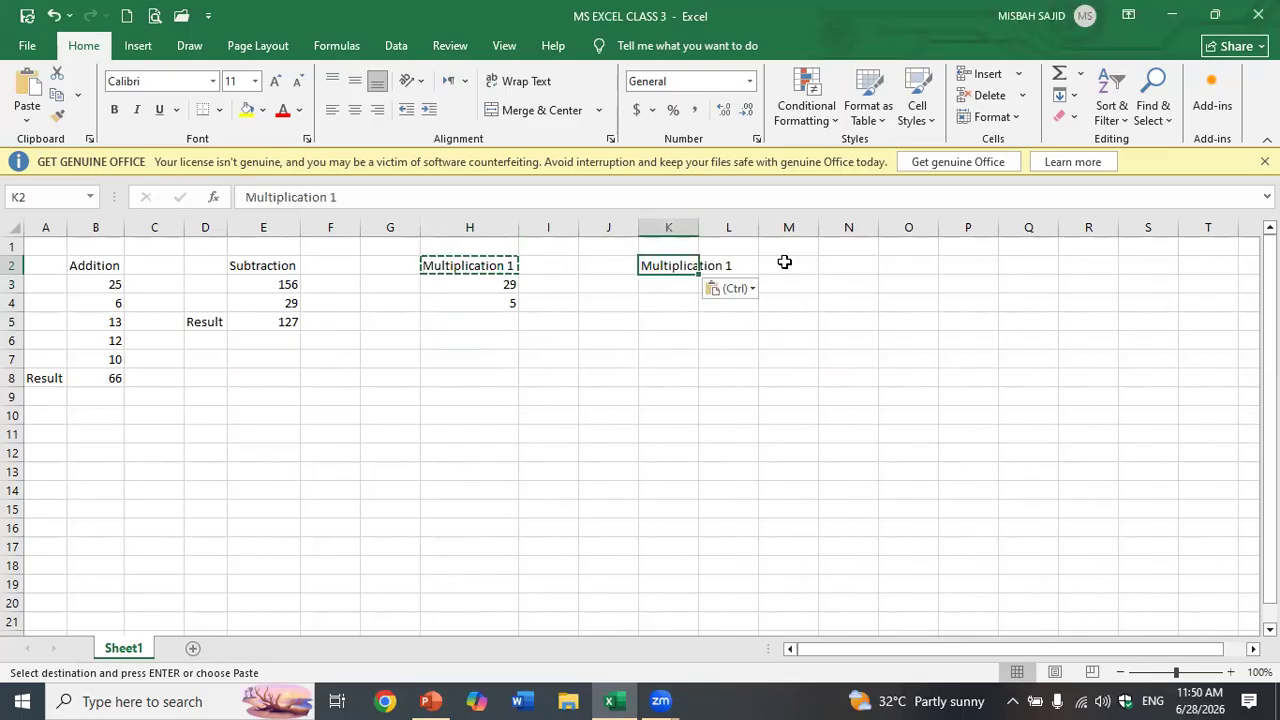
pyautogui.doubleClick(746, 270)
pyautogui.click(731, 269)
pyautogui.doubleClick(731, 267)
pyautogui.press('BackSpace')
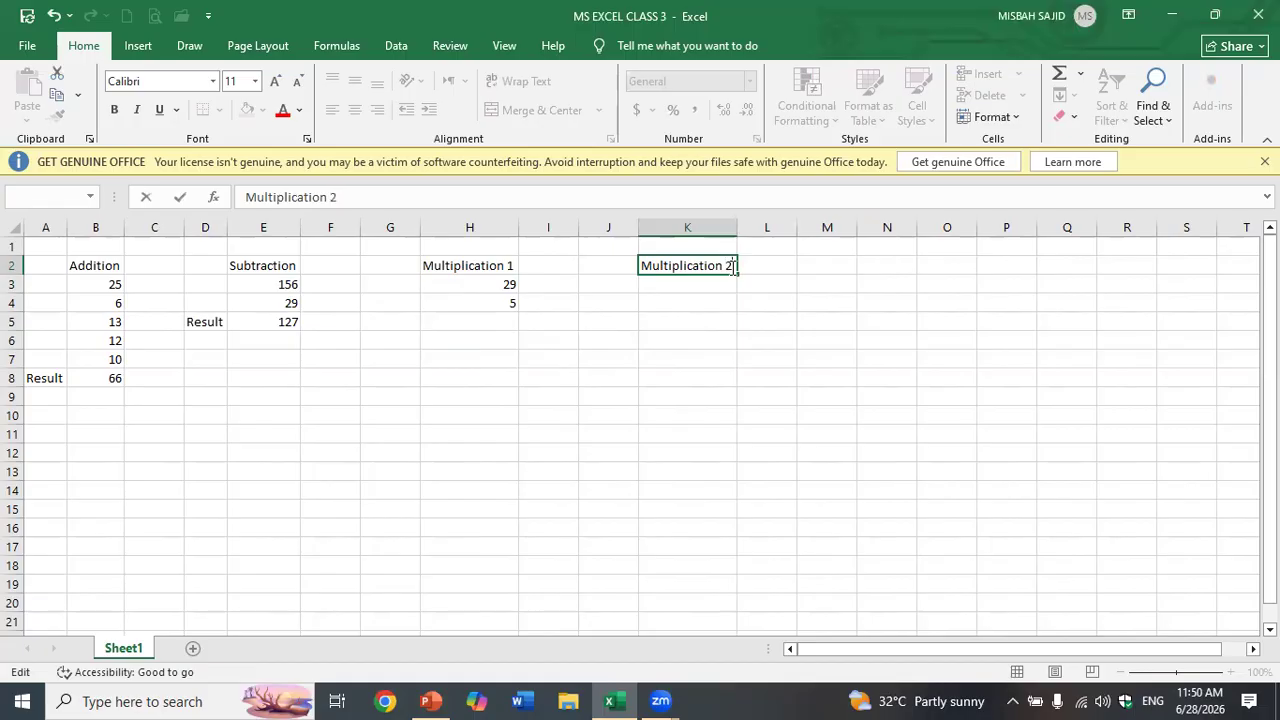
pyautogui.press('Return')
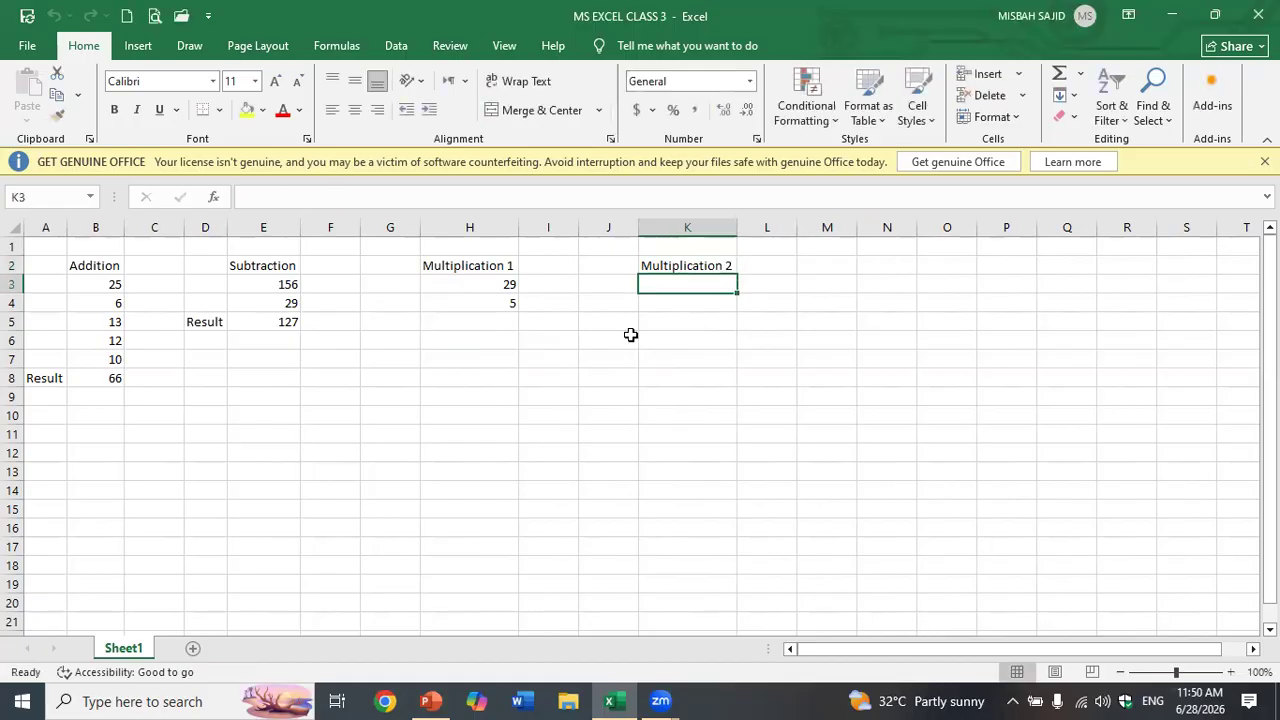
# Step: Label cell G5 "Result" beside the Multiplication 1 column
pyautogui.click(412, 325)
pyautogui.write('Re')
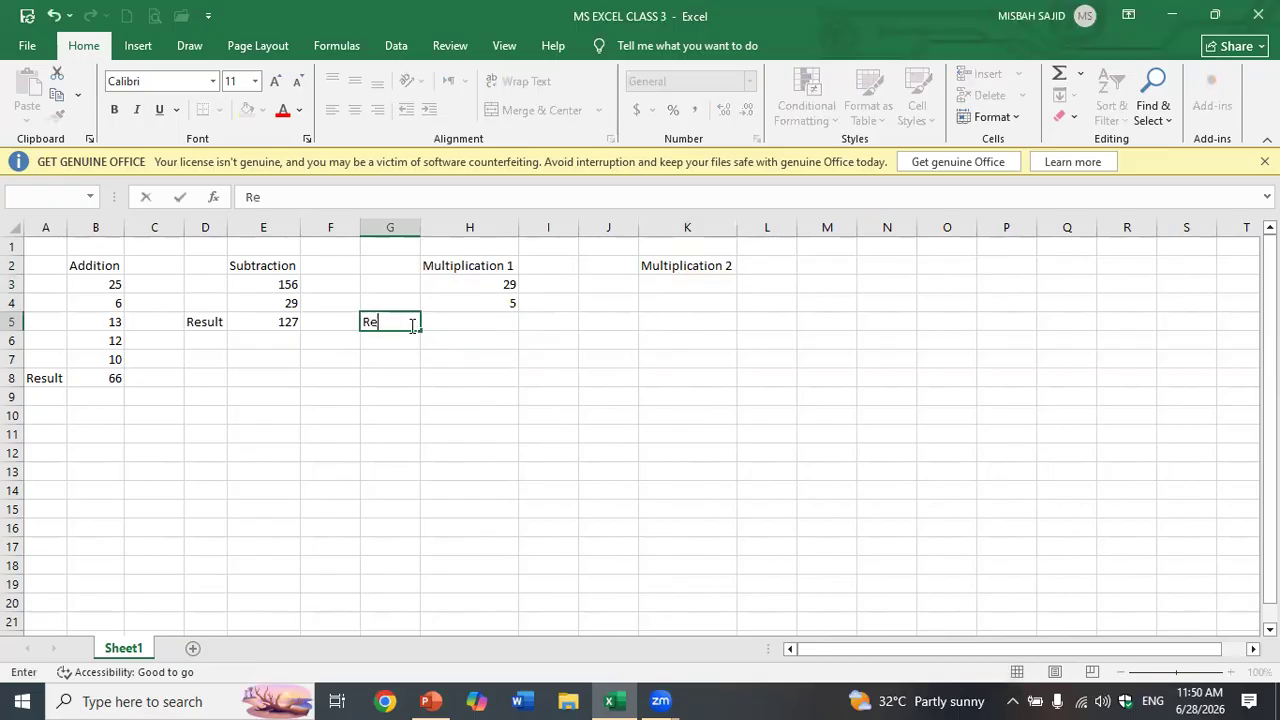
pyautogui.write('sult')
pyautogui.press('Tab')
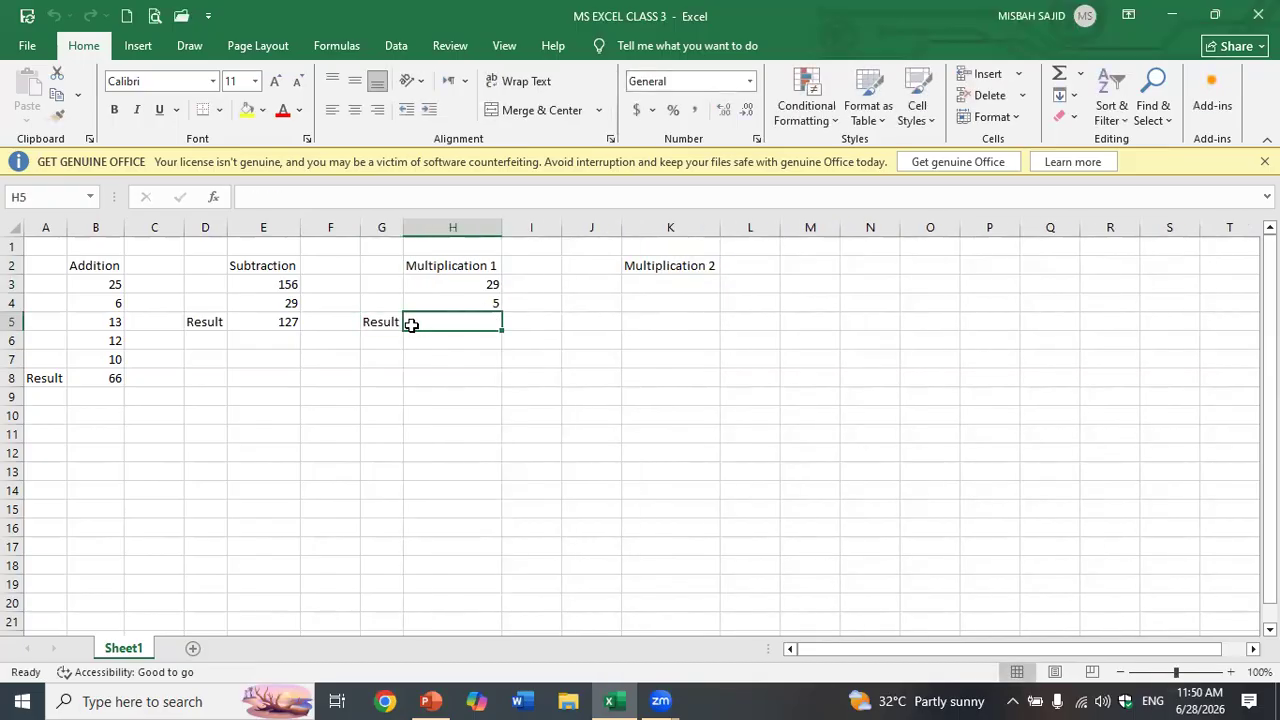
# Step: Calculate the Multiplication 1 result in H5 with the formula =PRODUCT(H3:H4)
pyautogui.write('=')
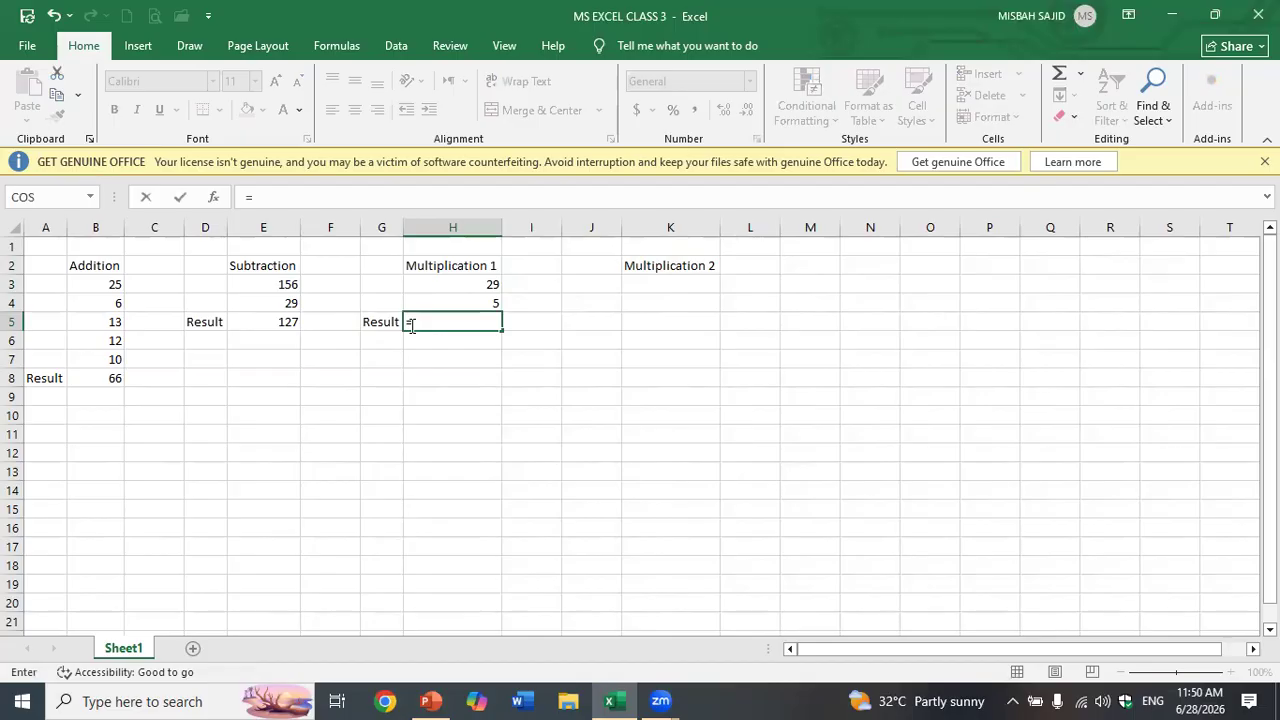
pyautogui.write('Product(')
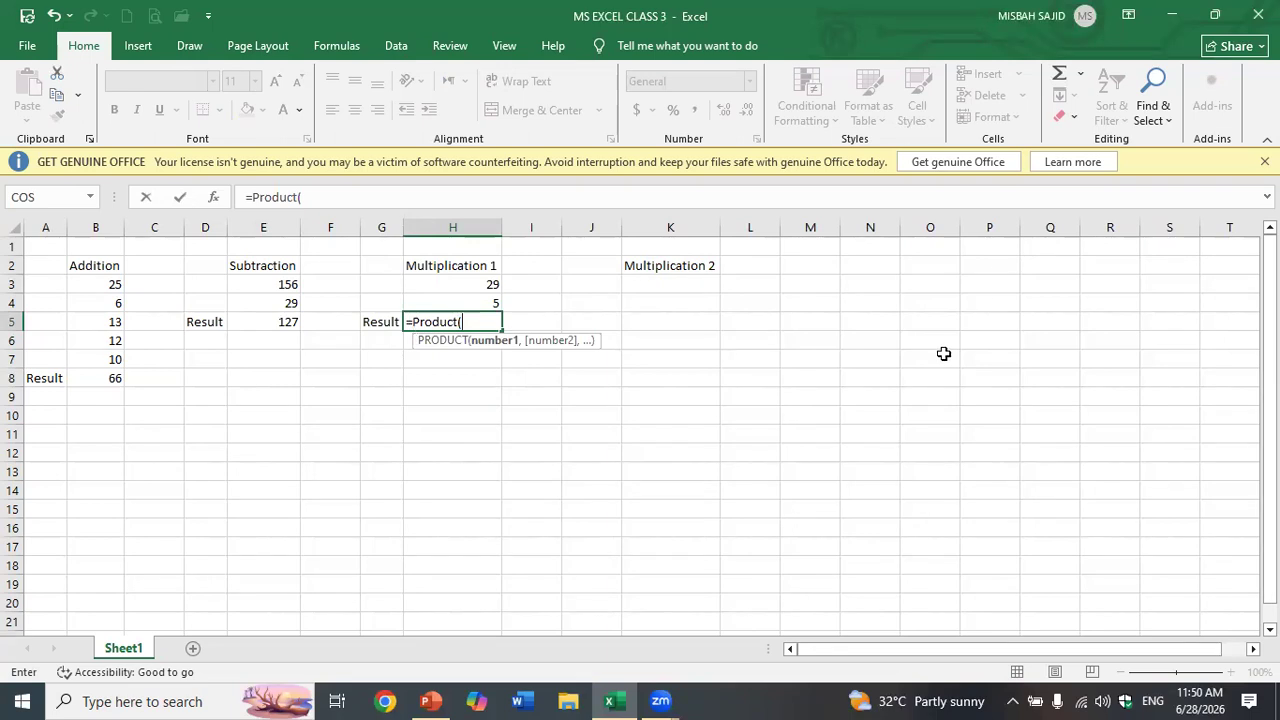
pyautogui.moveTo(489, 282); pyautogui.dragTo(492, 300)
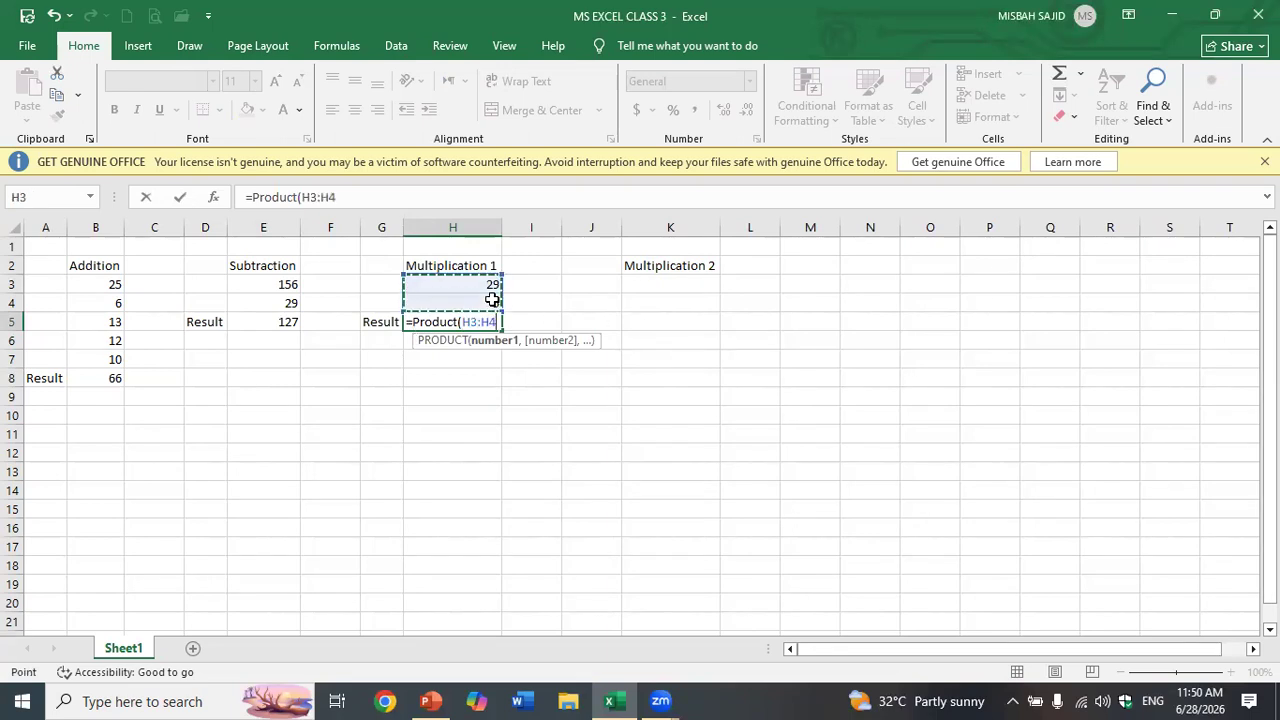
pyautogui.write(')')
pyautogui.press('Return')
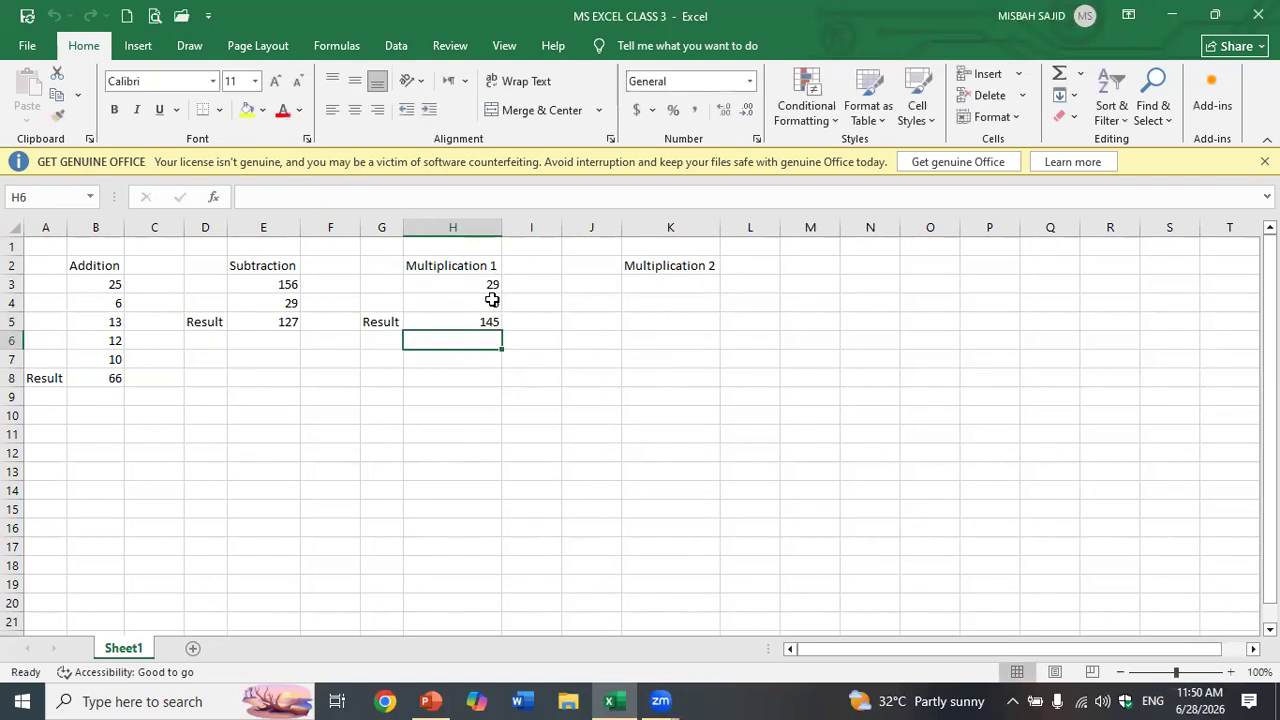
# Step: Replace the formula in H5 with the direct multiplication =H3*H4
pyautogui.click(482, 318)
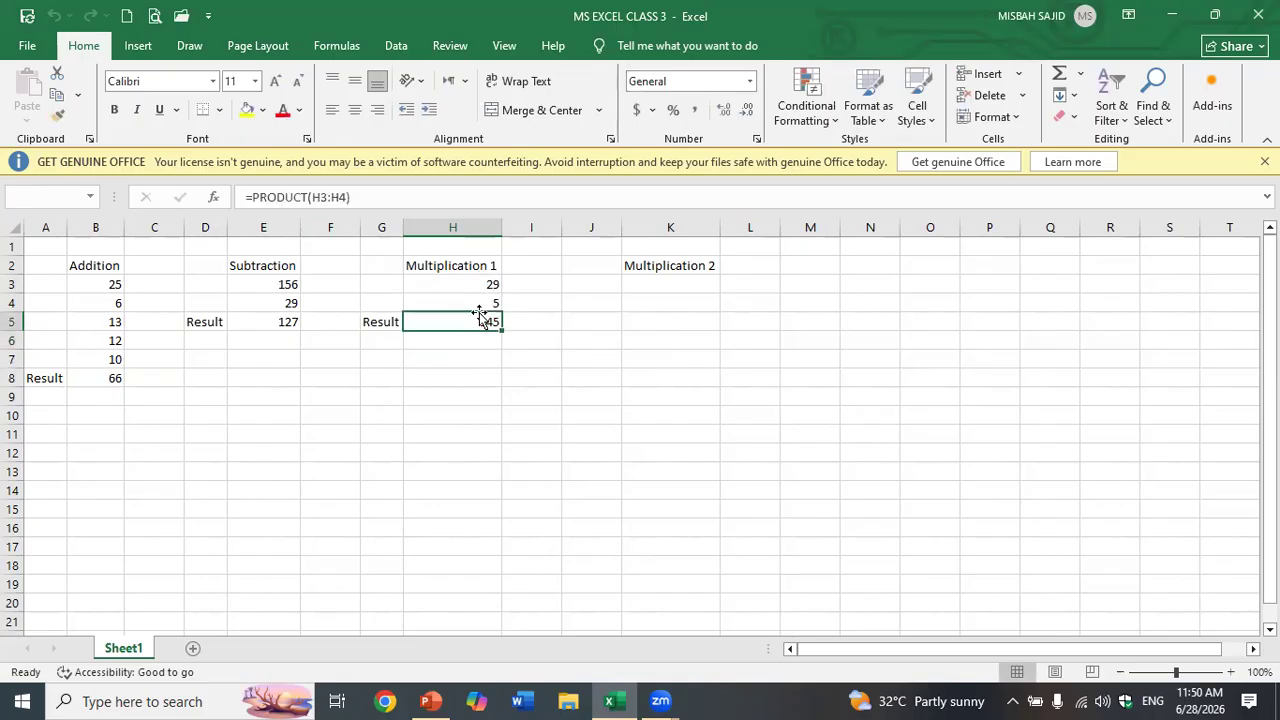
pyautogui.press('BackSpace')
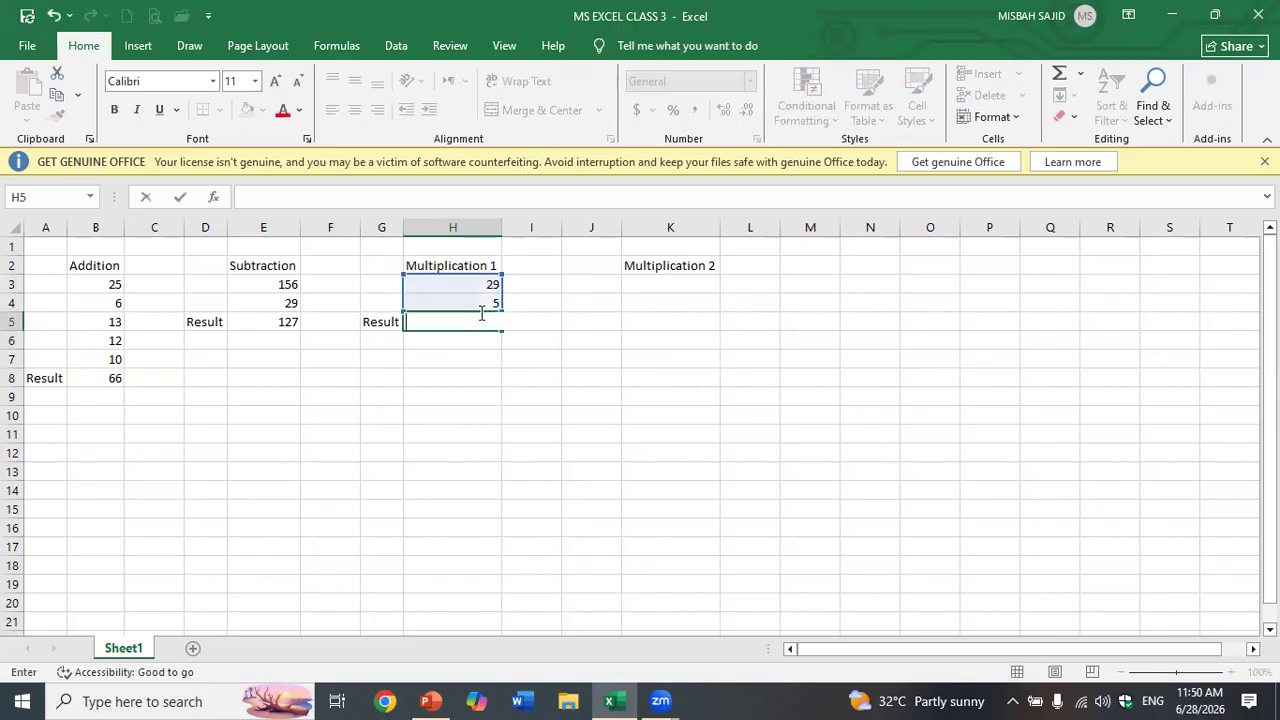
pyautogui.write('=')
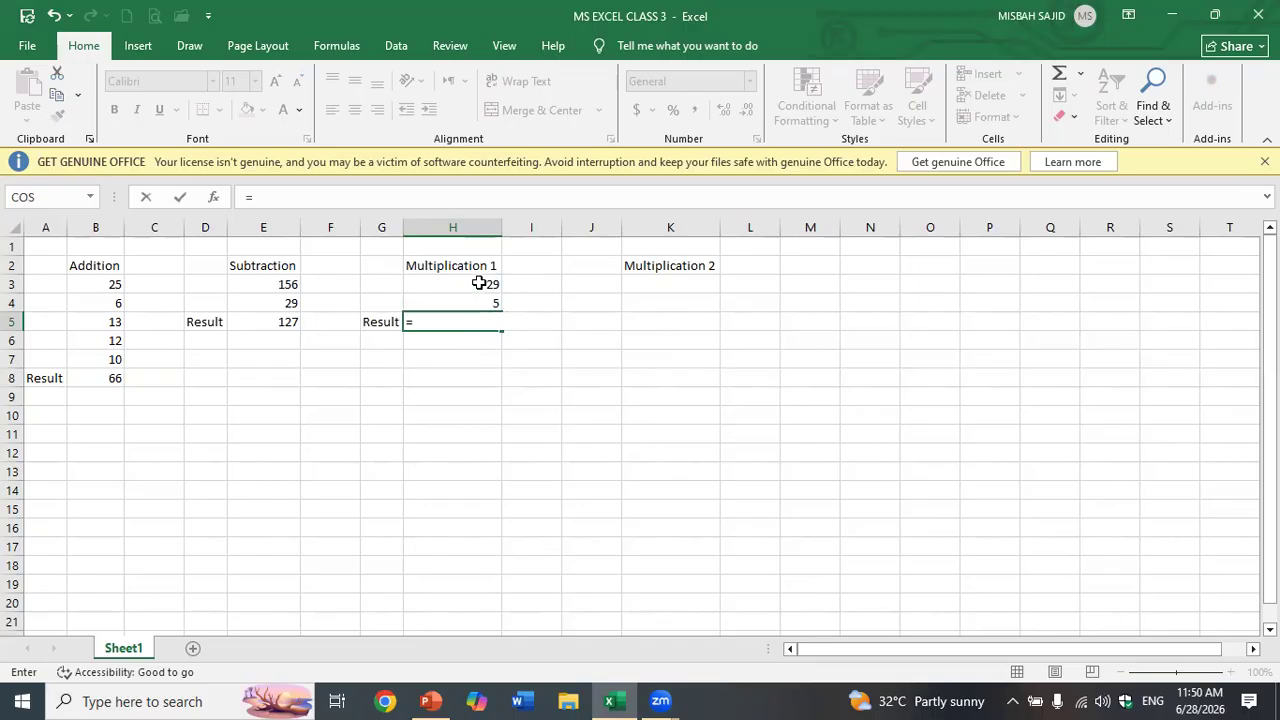
pyautogui.click(479, 283)
pyautogui.write('*')
pyautogui.click(485, 301)
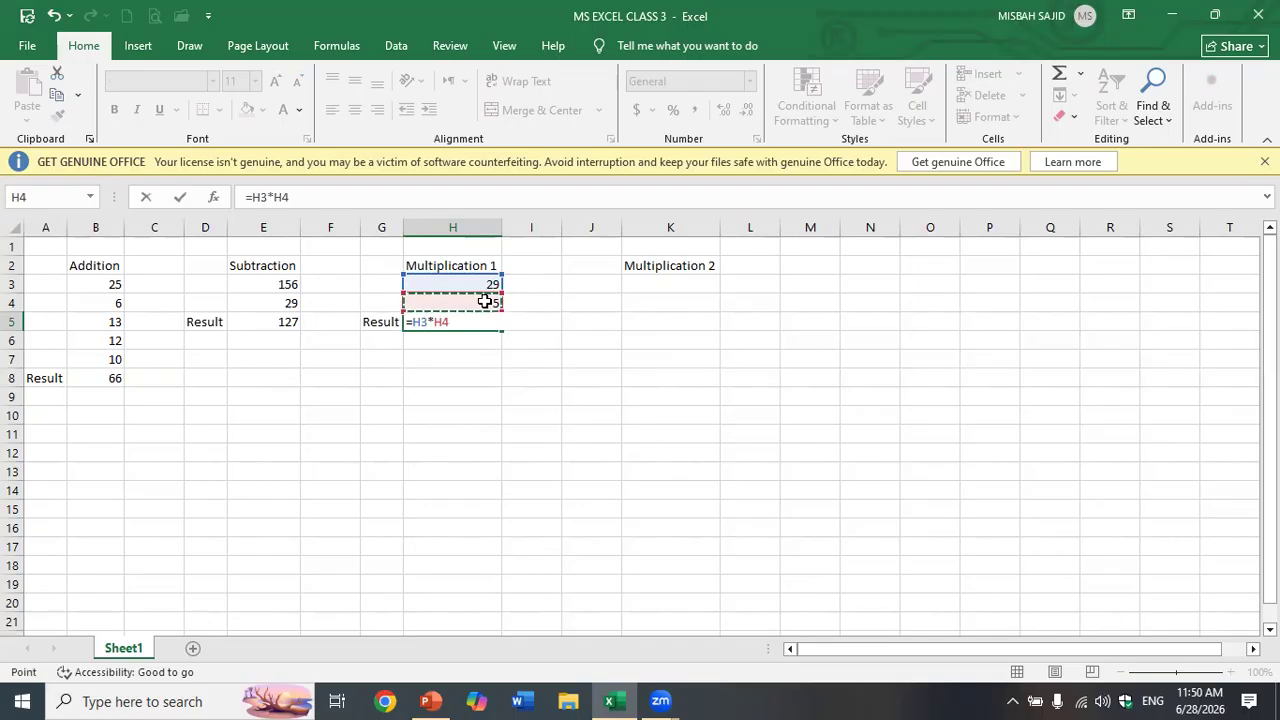
pyautogui.press('Return')
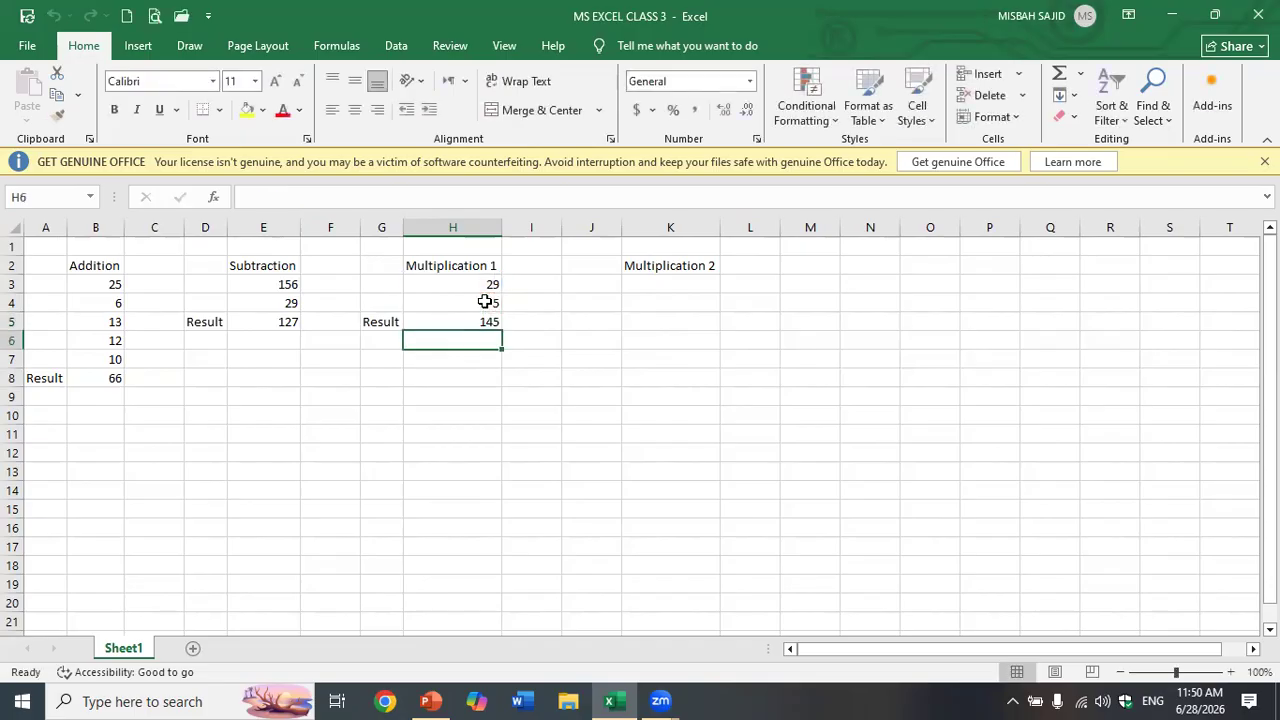
# Step: Enter the numbers 85, 56, 14, 2 and 10 in cells K3 to K7 below the Multiplication 2 heading
pyautogui.click(683, 284)
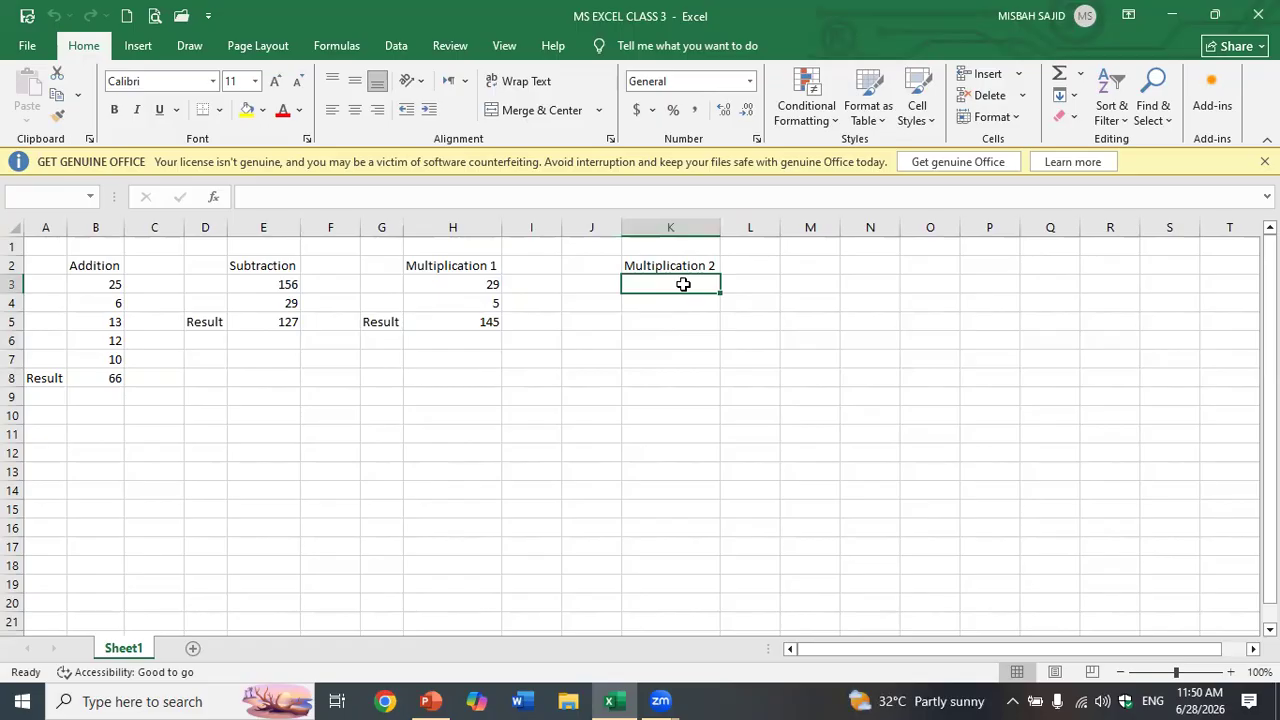
pyautogui.write('85')
pyautogui.press('Return')
pyautogui.write('56')
pyautogui.press('Return')
pyautogui.write('14')
pyautogui.press('Return')
pyautogui.write('2')
pyautogui.press('Return')
pyautogui.write('10')
pyautogui.press('Return')
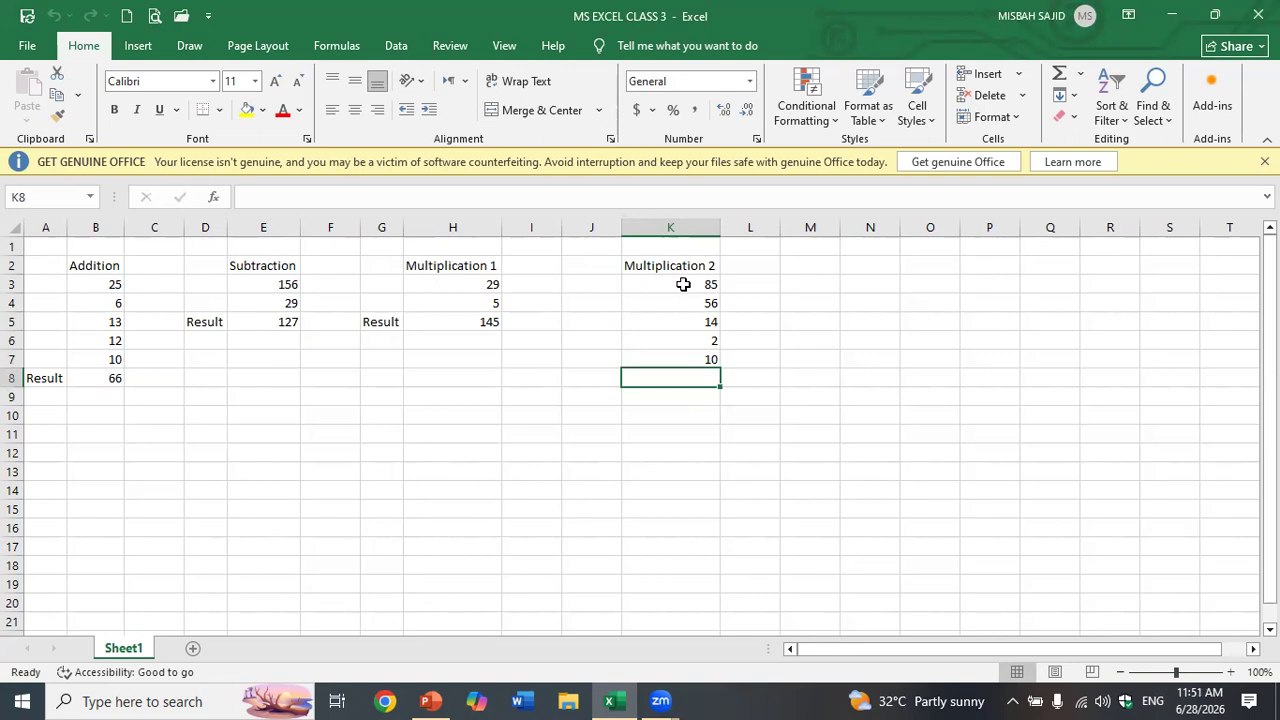
# Step: Label cell J8 "Result" beside the Multiplication 2 column
pyautogui.press('Left')
pyautogui.write('Resu')
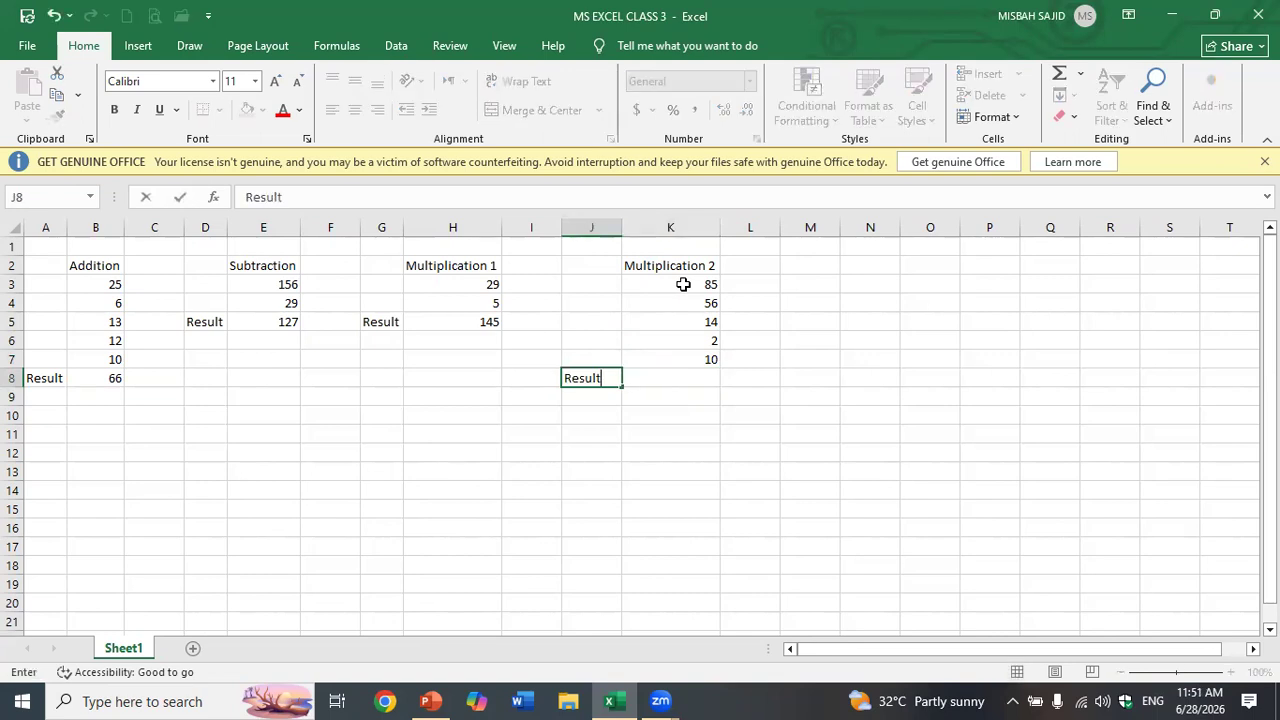
pyautogui.press('Right')
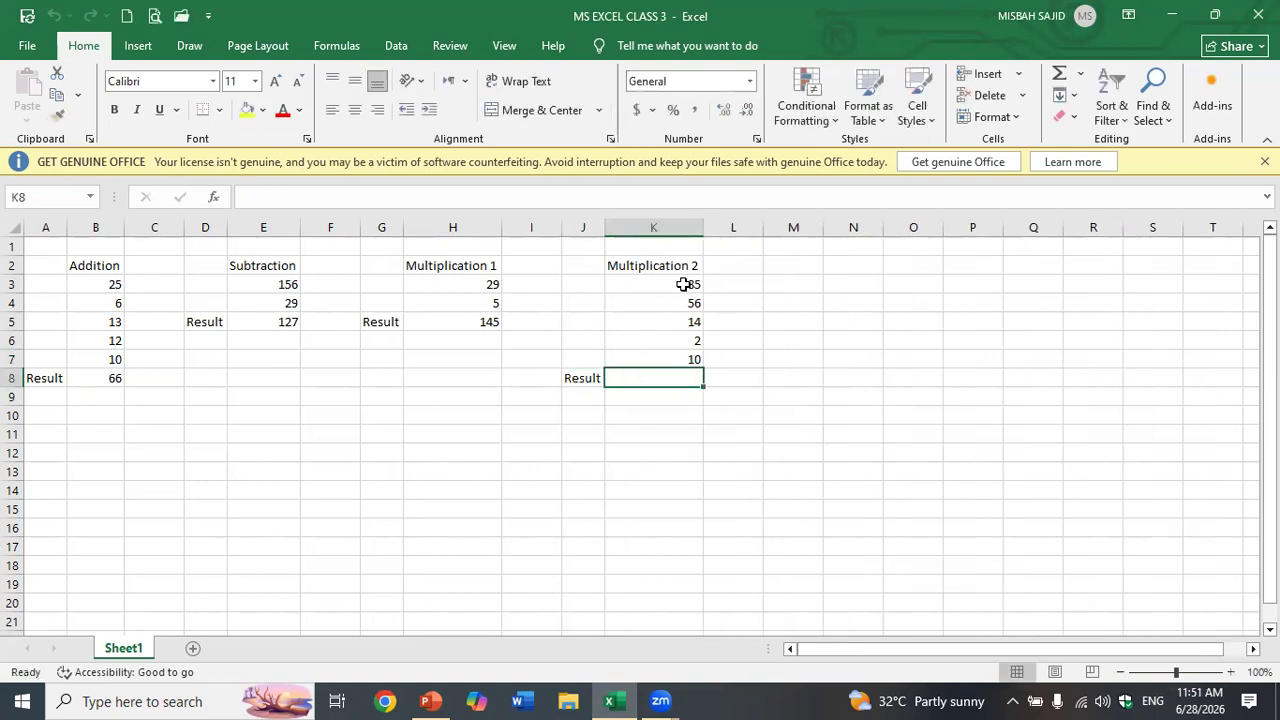
# Step: Calculate the Multiplication 2 result in K8 with the formula =PRODUCT(K3:K7)
pyautogui.write('=product')
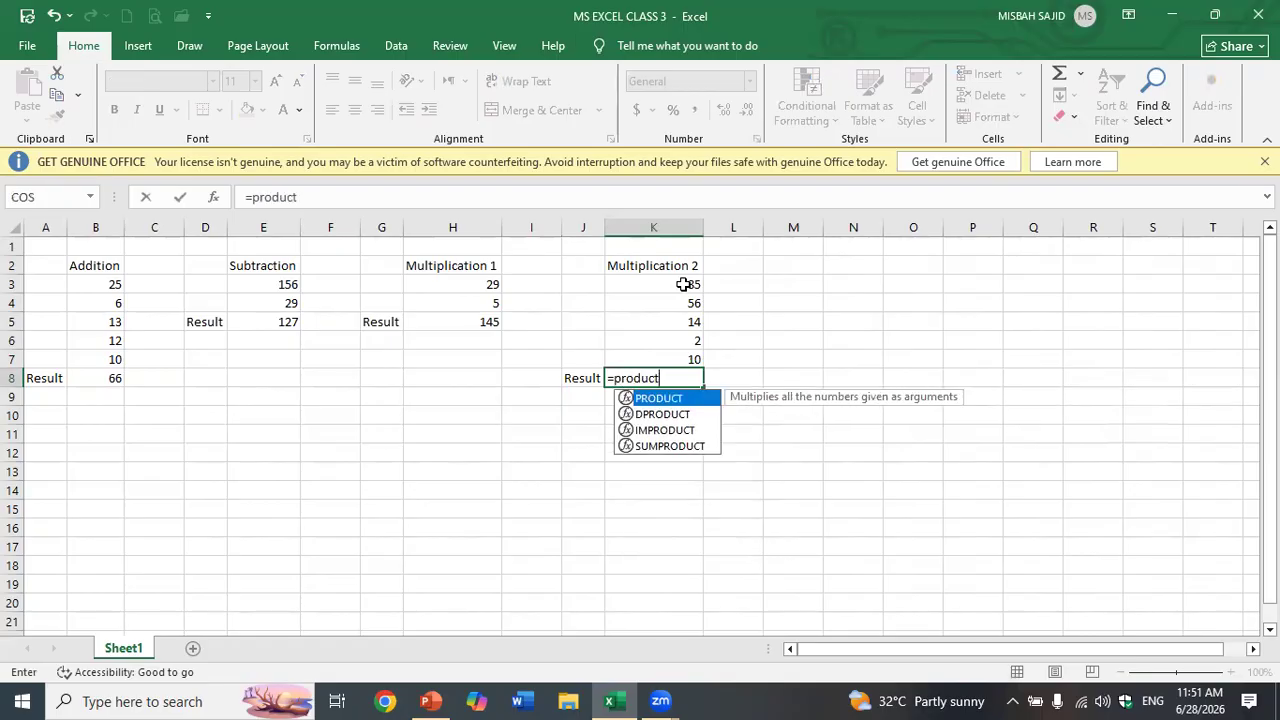
pyautogui.write('(')
pyautogui.moveTo(683, 285); pyautogui.dragTo(685, 353)
pyautogui.write(')')
pyautogui.press('Return')
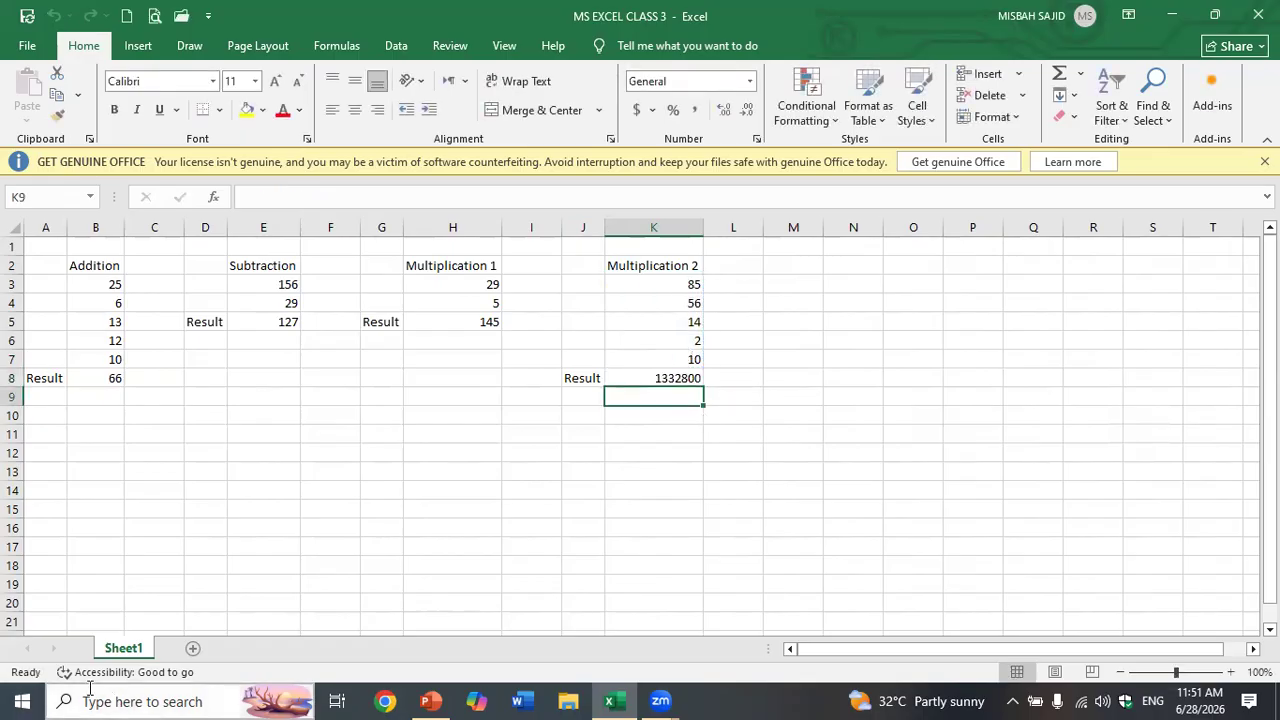
# Step: Open the Windows Calculator app and move its window clear of the Multiplication 2 column
pyautogui.click(140, 700)
pyautogui.write('al')
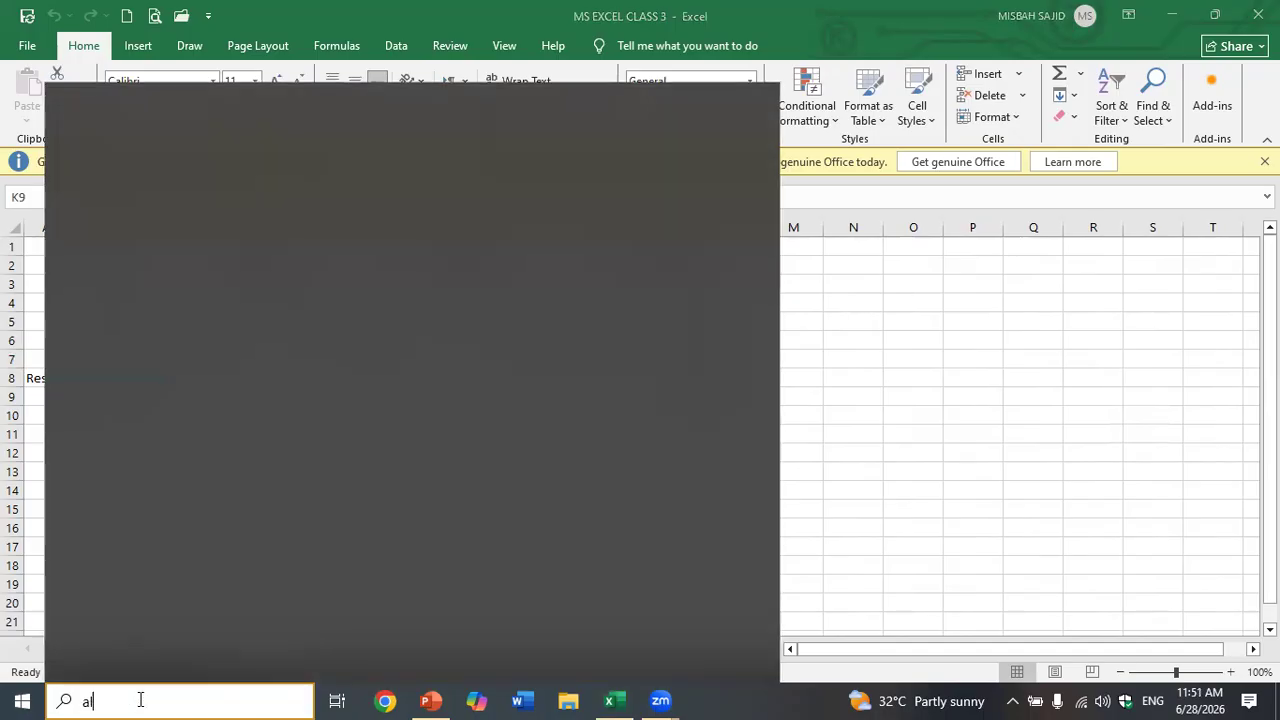
pyautogui.press('BackSpace')
pyautogui.write('cal')
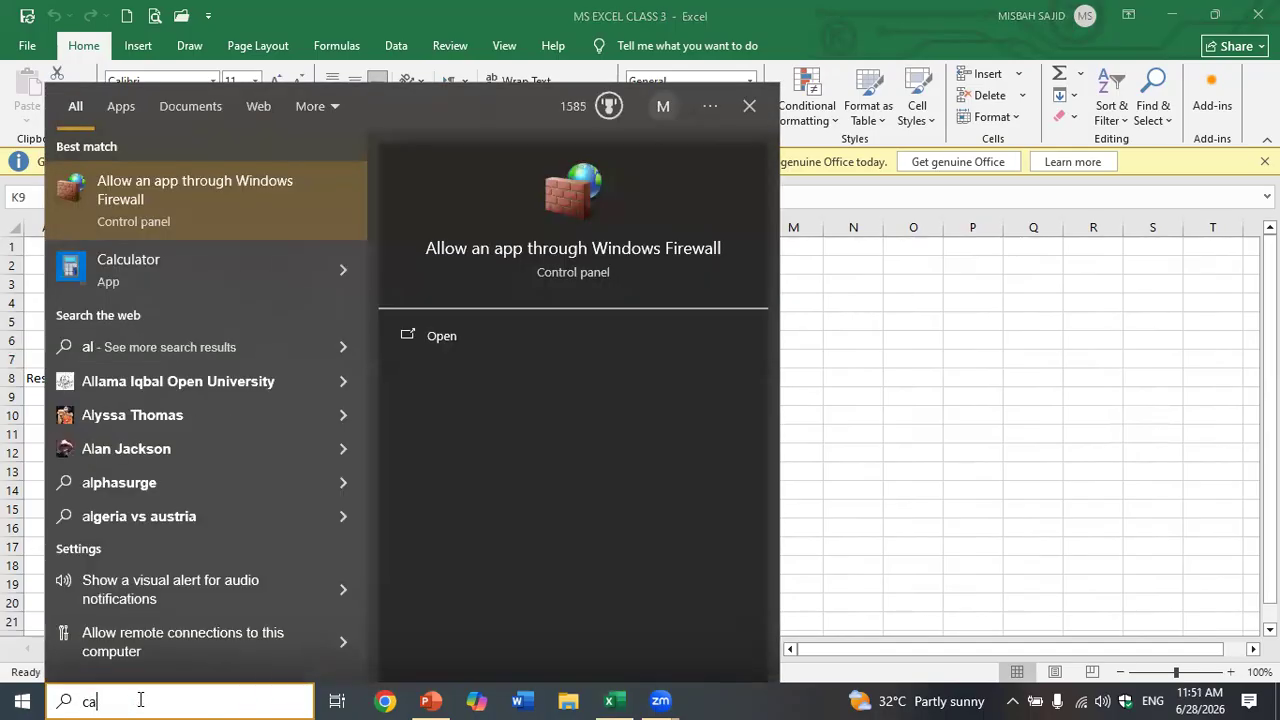
pyautogui.press('Return')
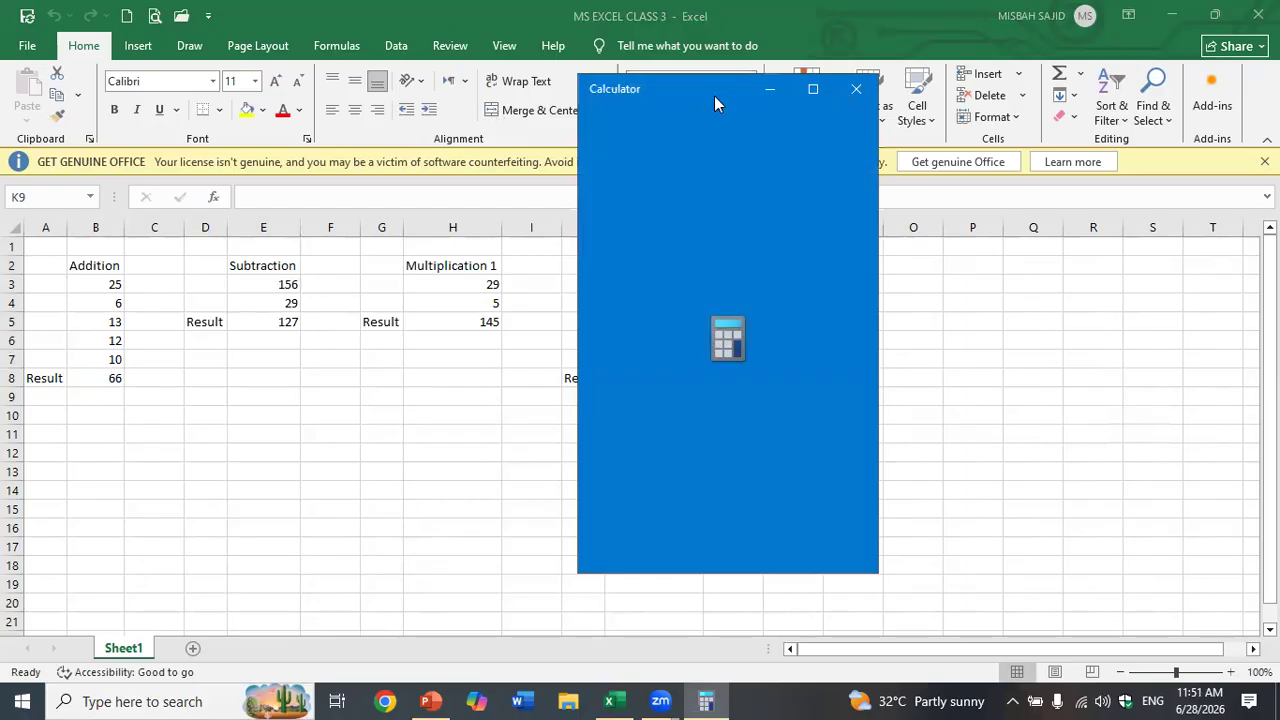
pyautogui.moveTo(714, 101); pyautogui.dragTo(892, 162)
# Step: Check the product by calculating 85 × 56 × 14 × 2 × 10 in Calculator, and close the app
pyautogui.write('85')
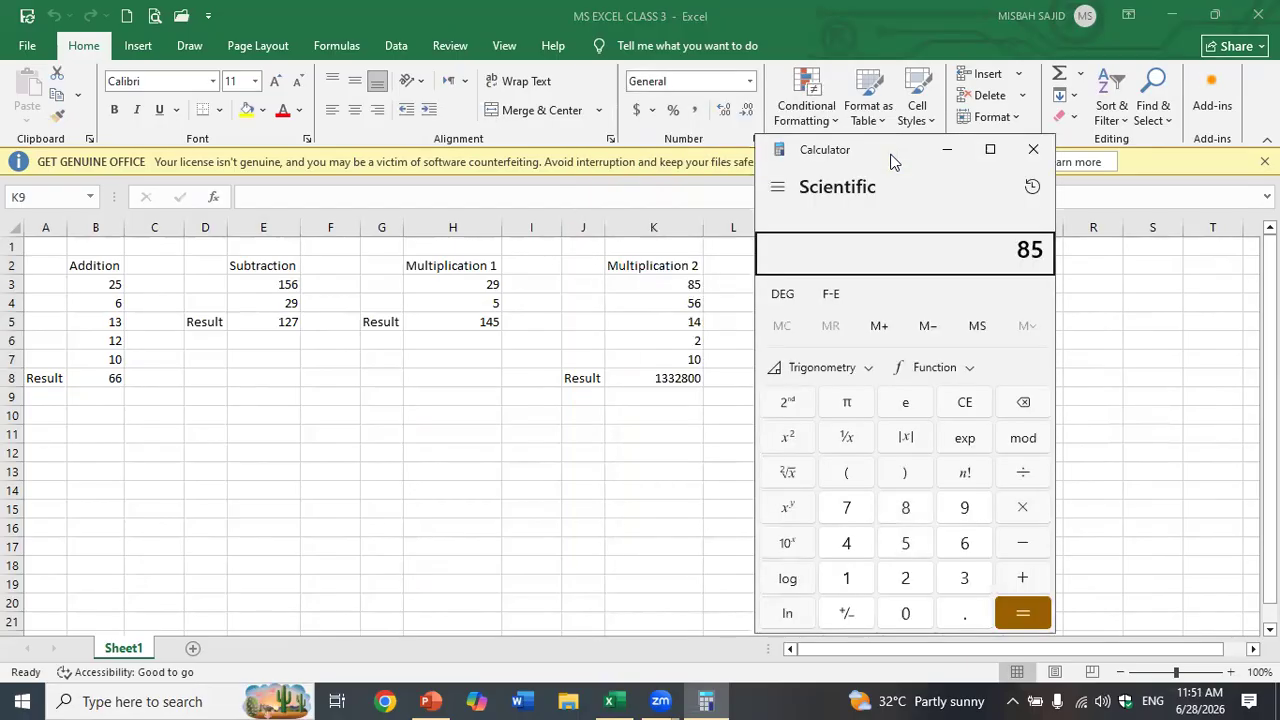
pyautogui.write('56*')
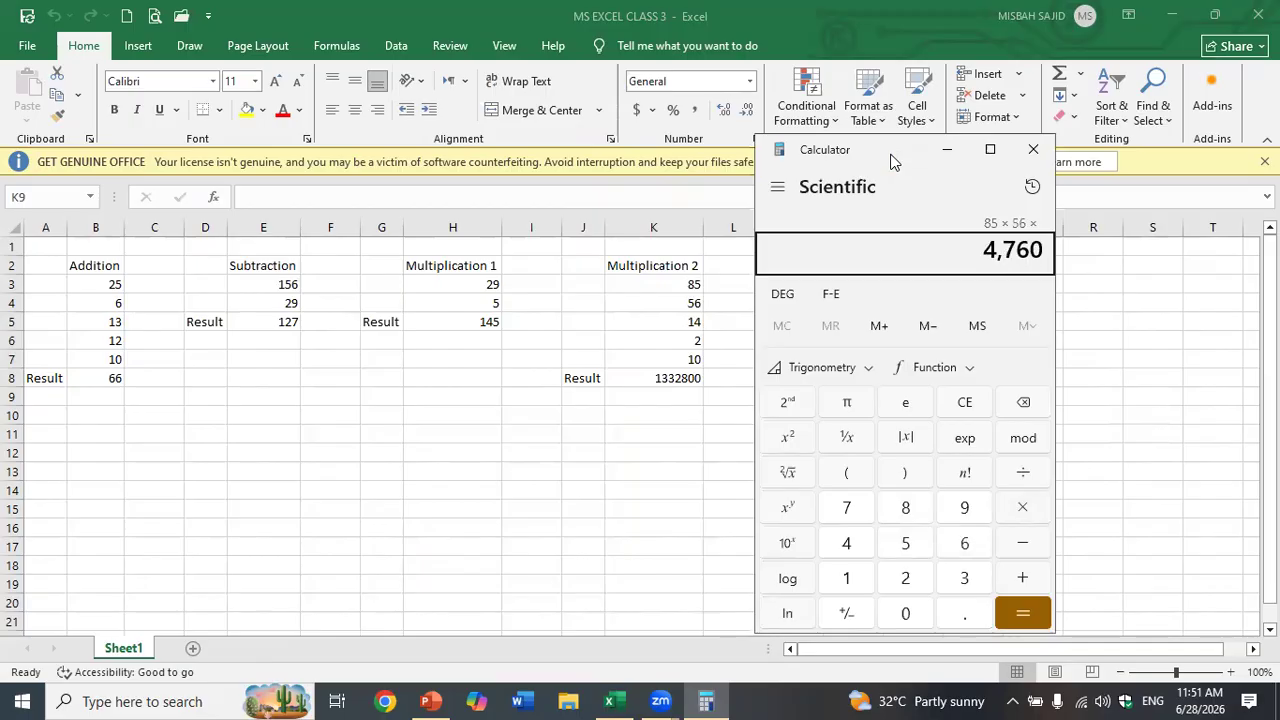
pyautogui.write('14')
pyautogui.write('*')
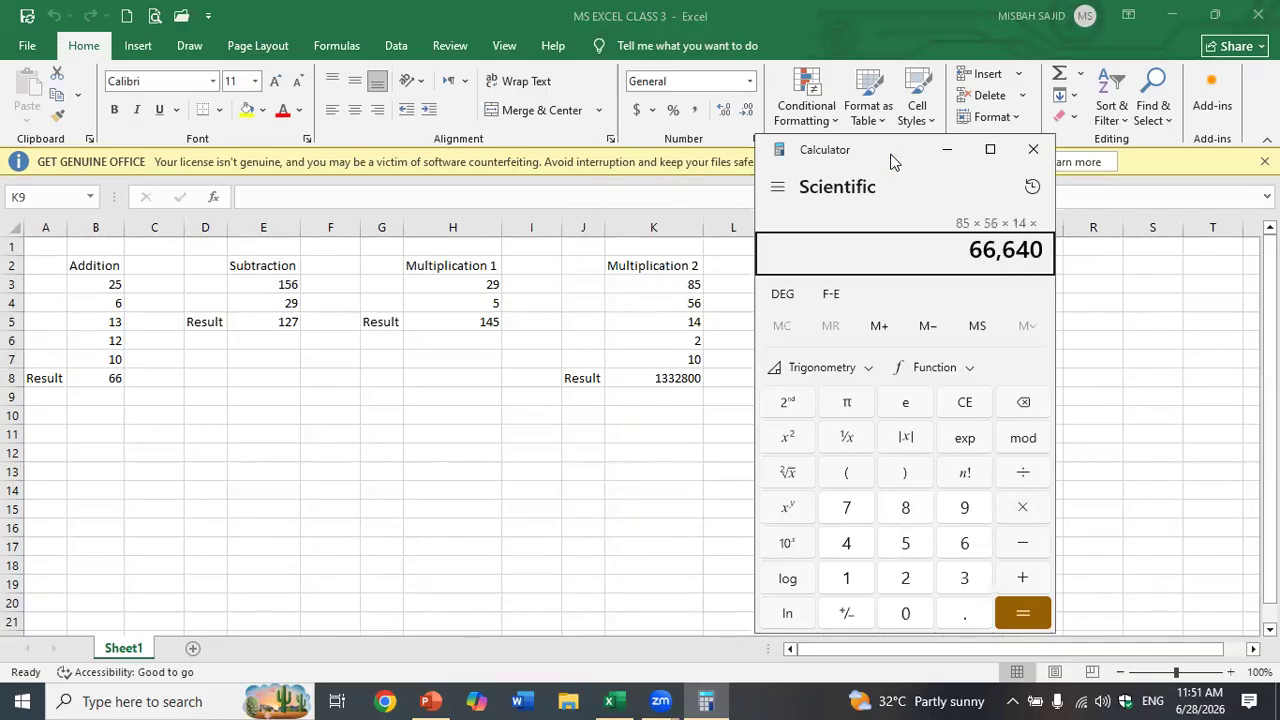
pyautogui.write('2*10')
pyautogui.press('Return')
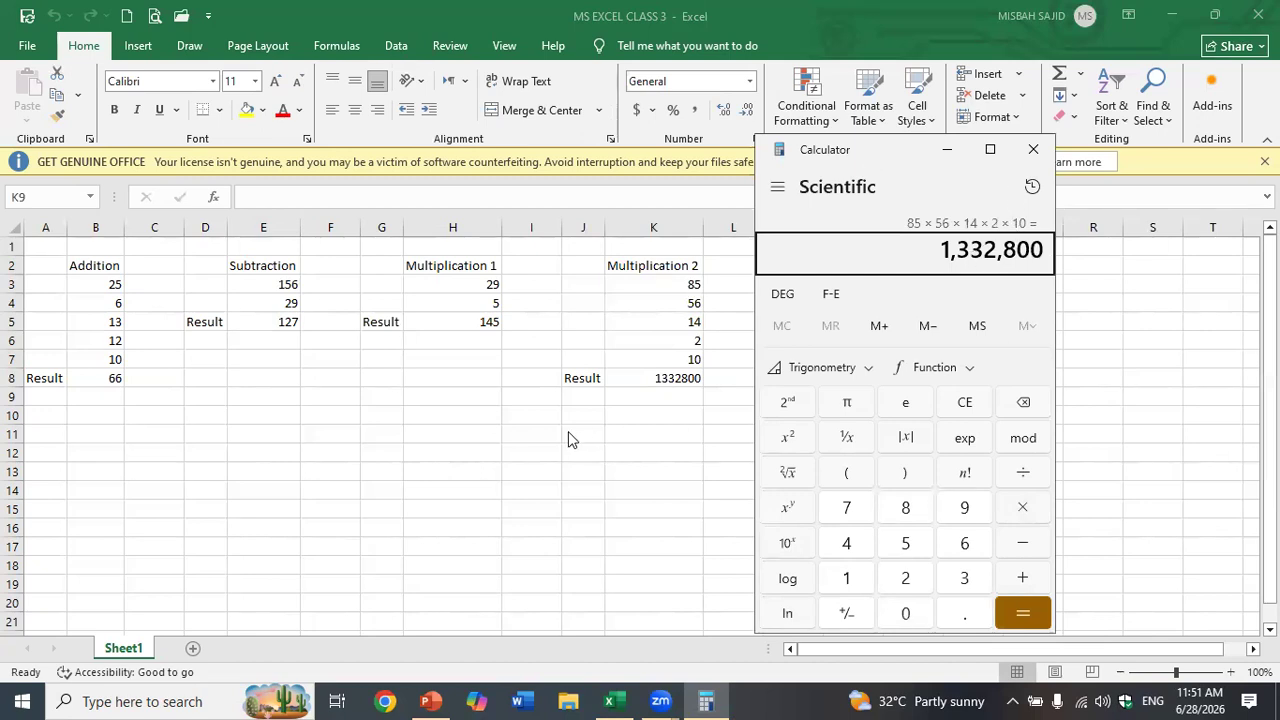
pyautogui.click(1033, 149)
# Step: Clear the PRODUCT formula from K8 and calculate the result with =K3*K4*K5*K6*K7 instead
pyautogui.click(686, 376)
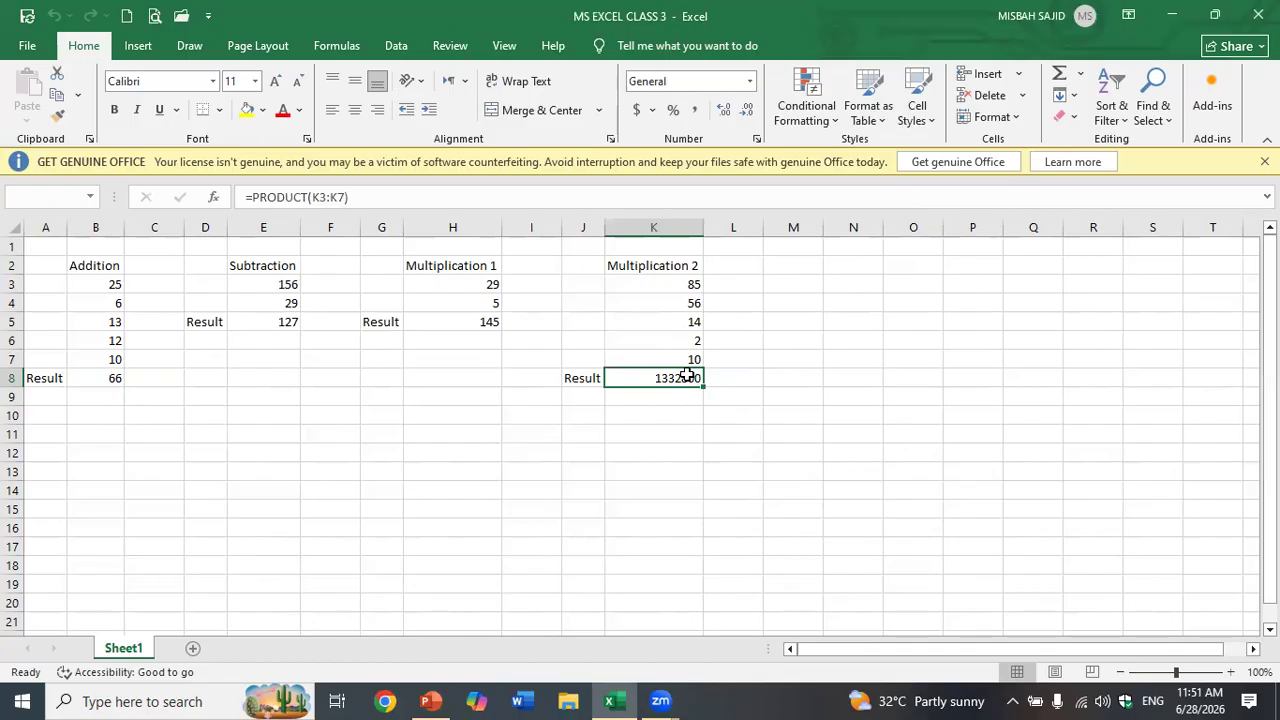
pyautogui.press('BackSpace')
pyautogui.click(734, 410)
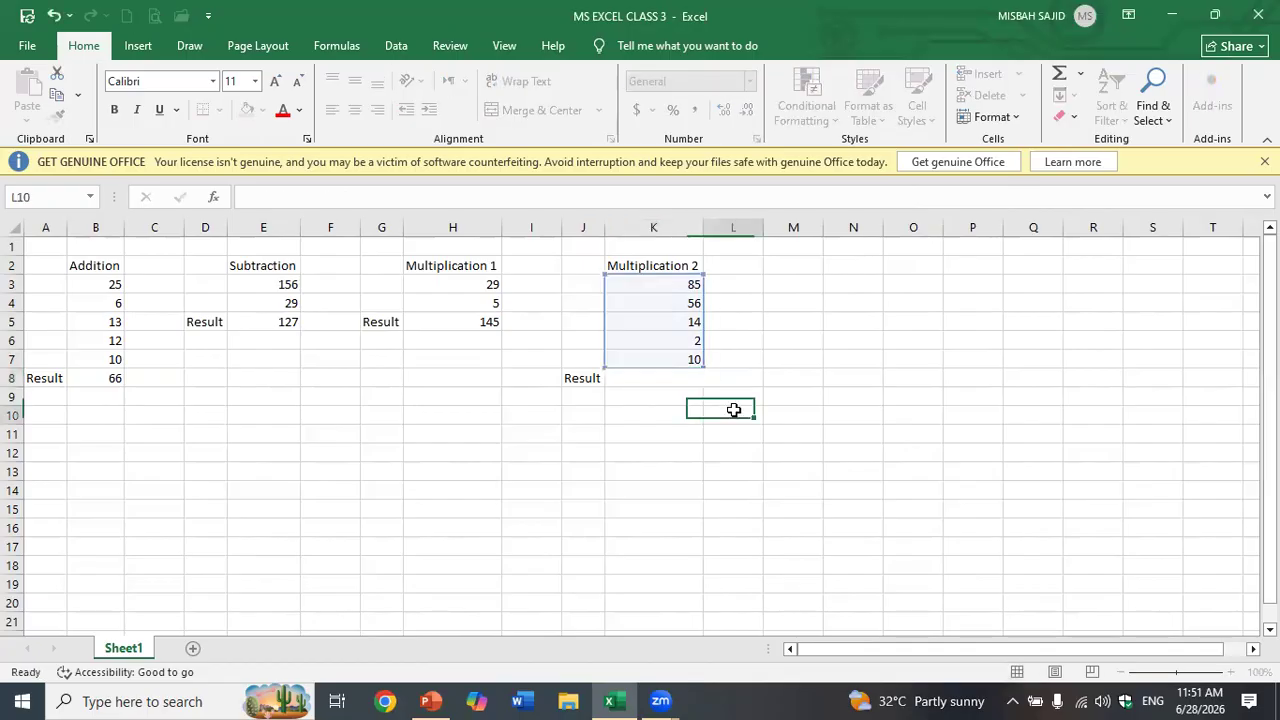
pyautogui.click(678, 377)
pyautogui.write('=')
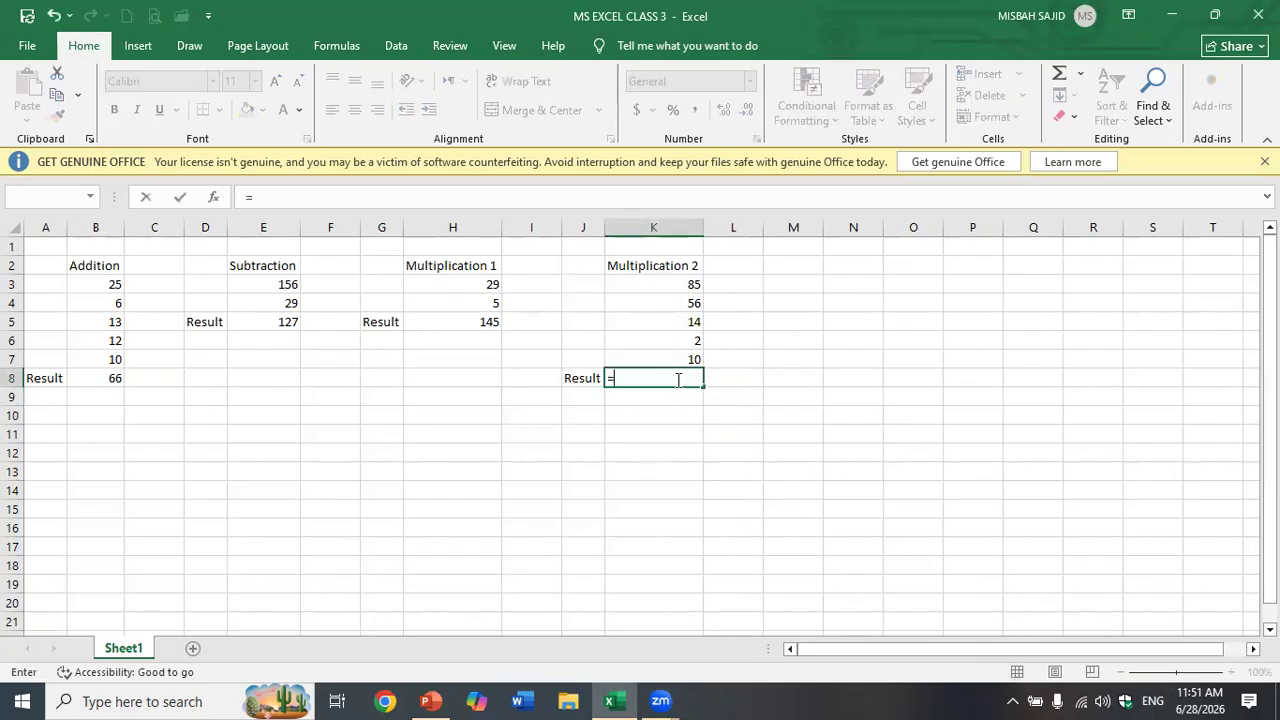
pyautogui.click(690, 283)
pyautogui.write('*')
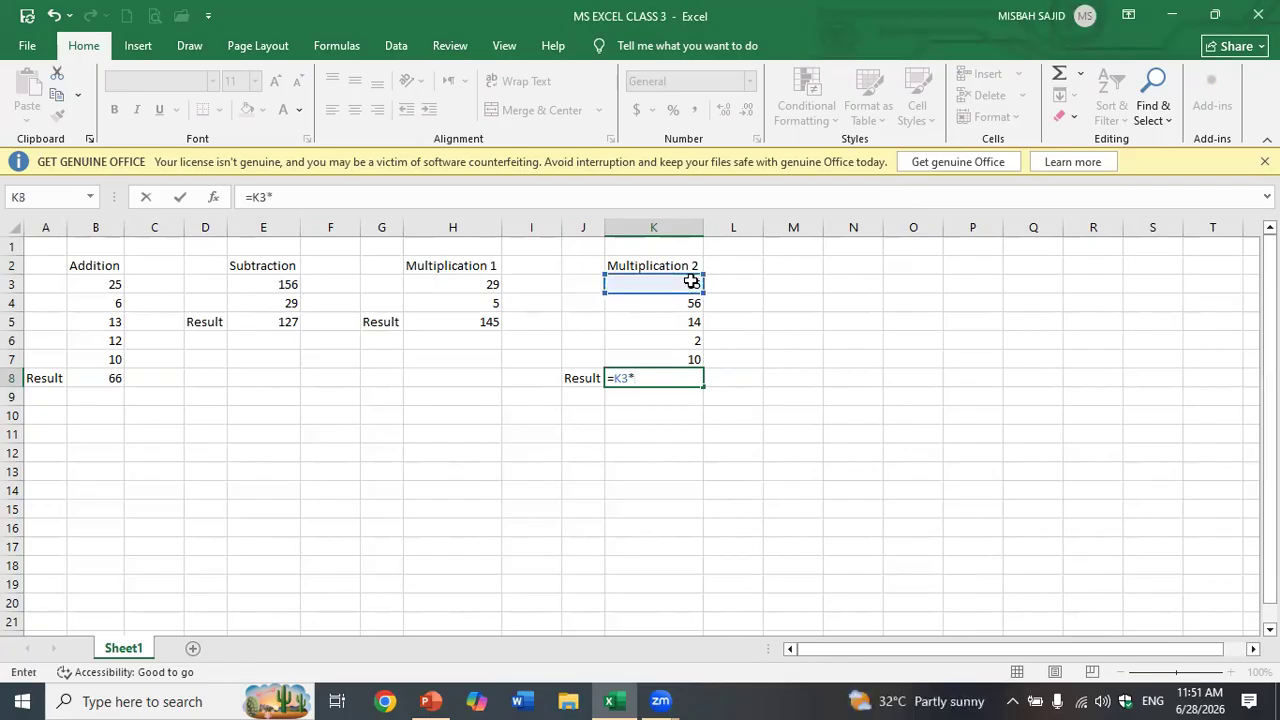
pyautogui.click(687, 306)
pyautogui.write('*')
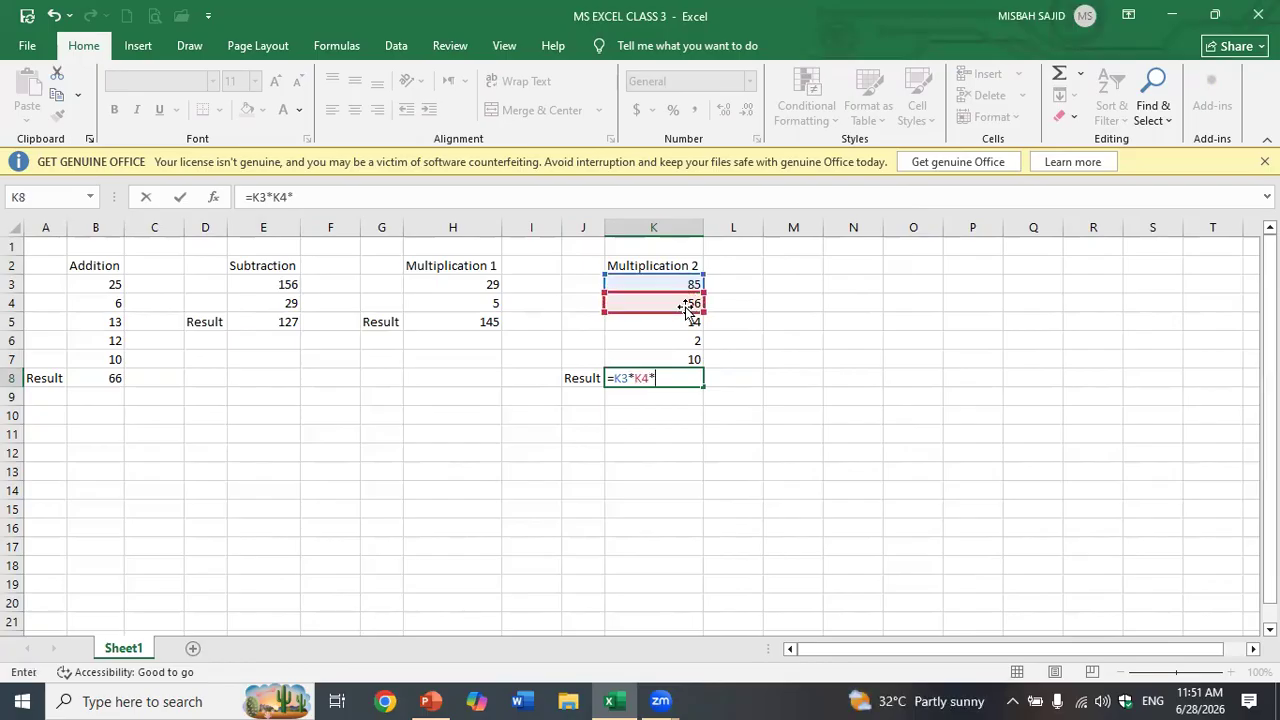
pyautogui.click(687, 322)
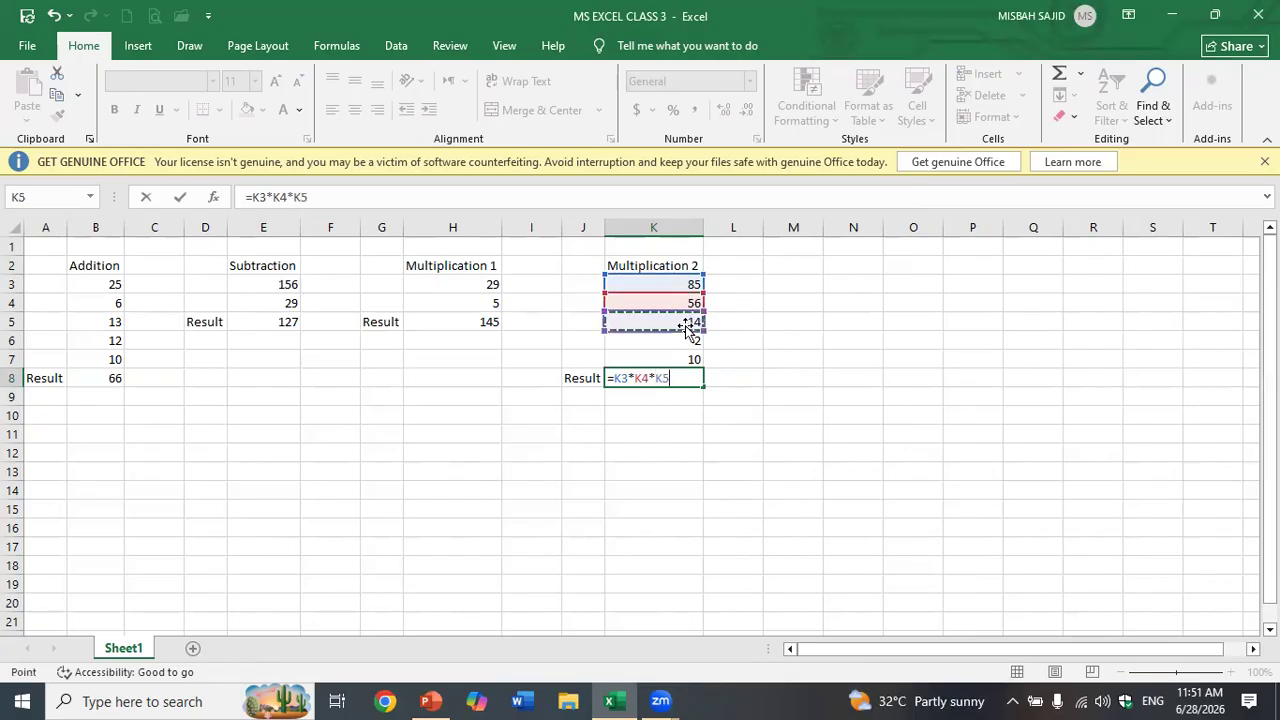
pyautogui.write('*')
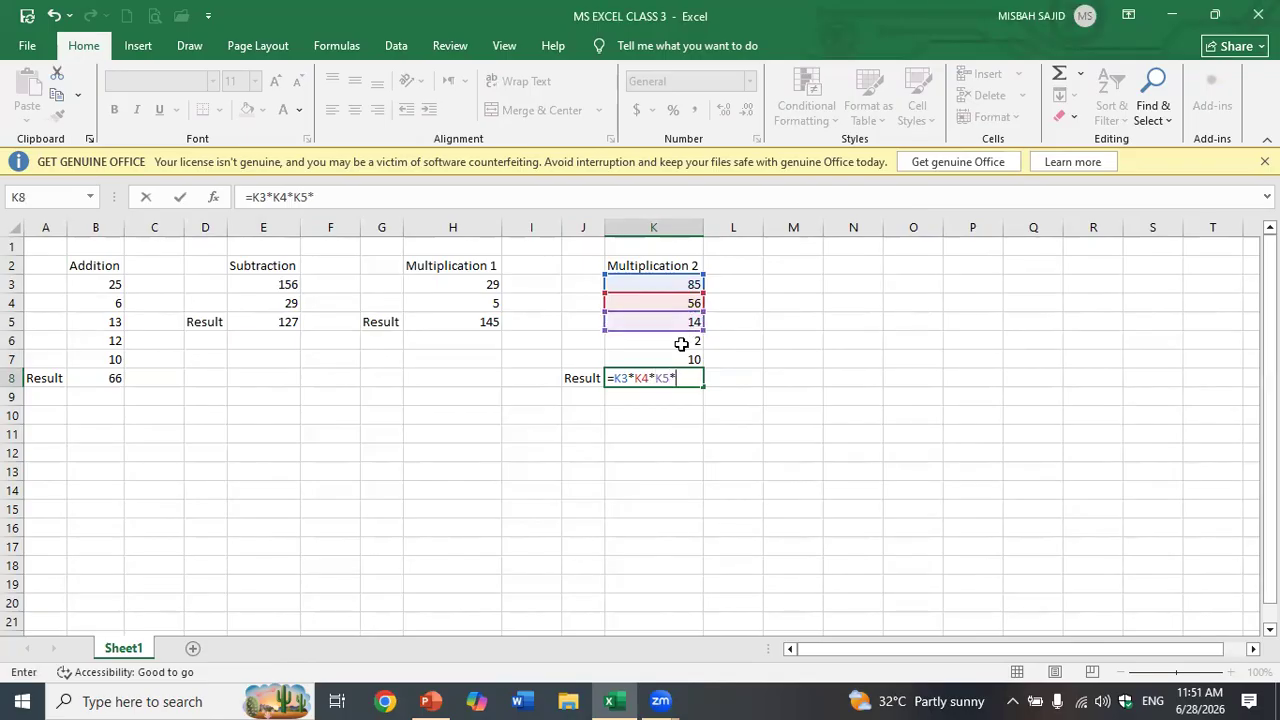
pyautogui.click(681, 343)
pyautogui.write('*')
pyautogui.click(685, 361)
pyautogui.press('Return')
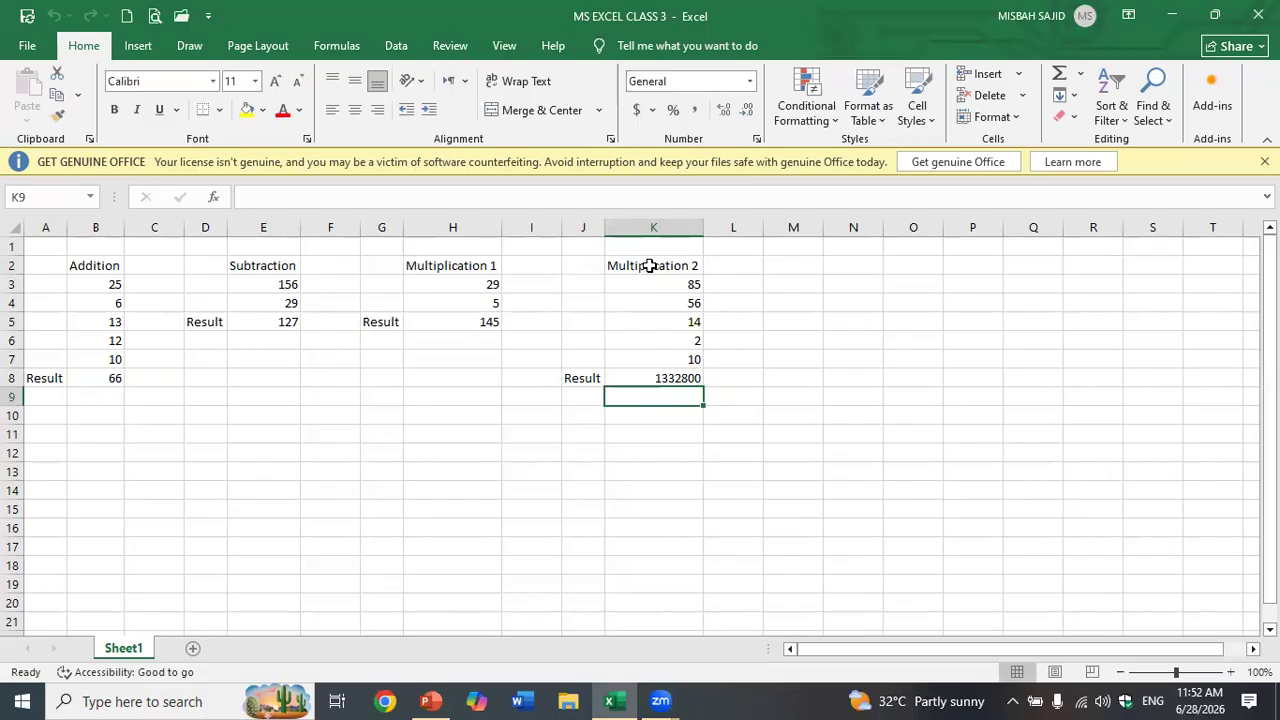
# Step: Enter the heading "Average" in cell B11
pyautogui.click(100, 434)
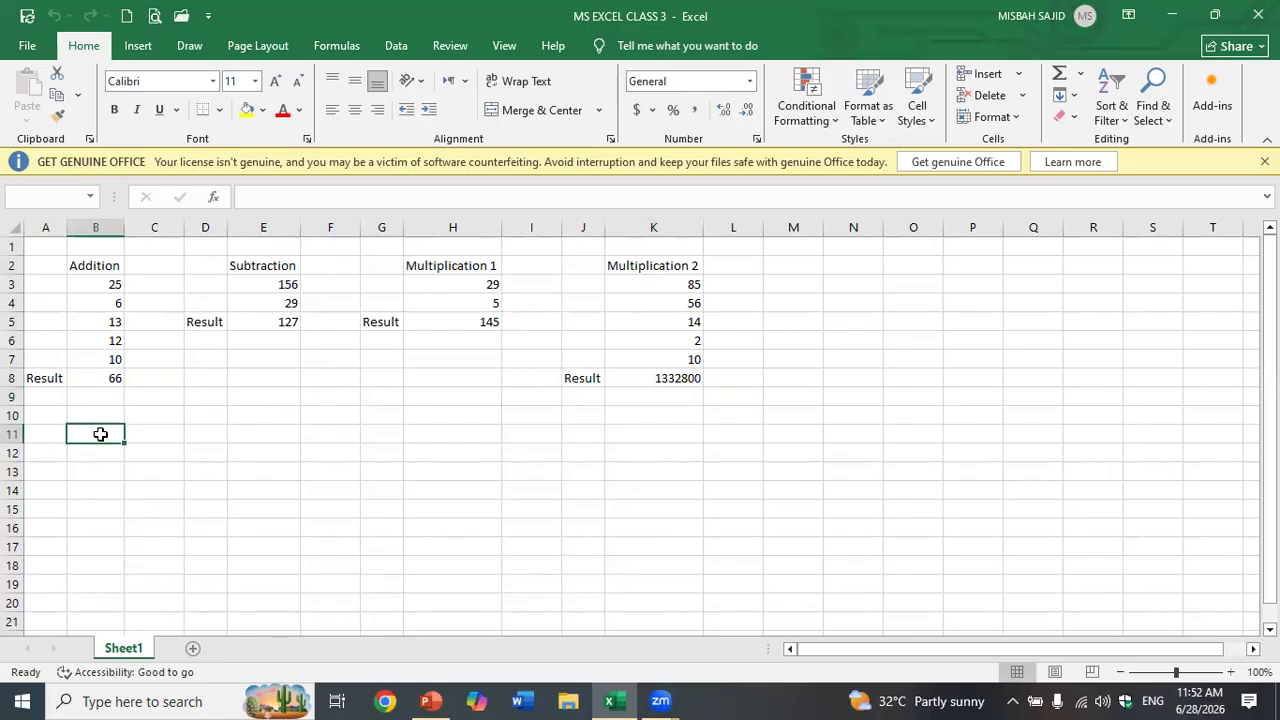
pyautogui.write('Average')
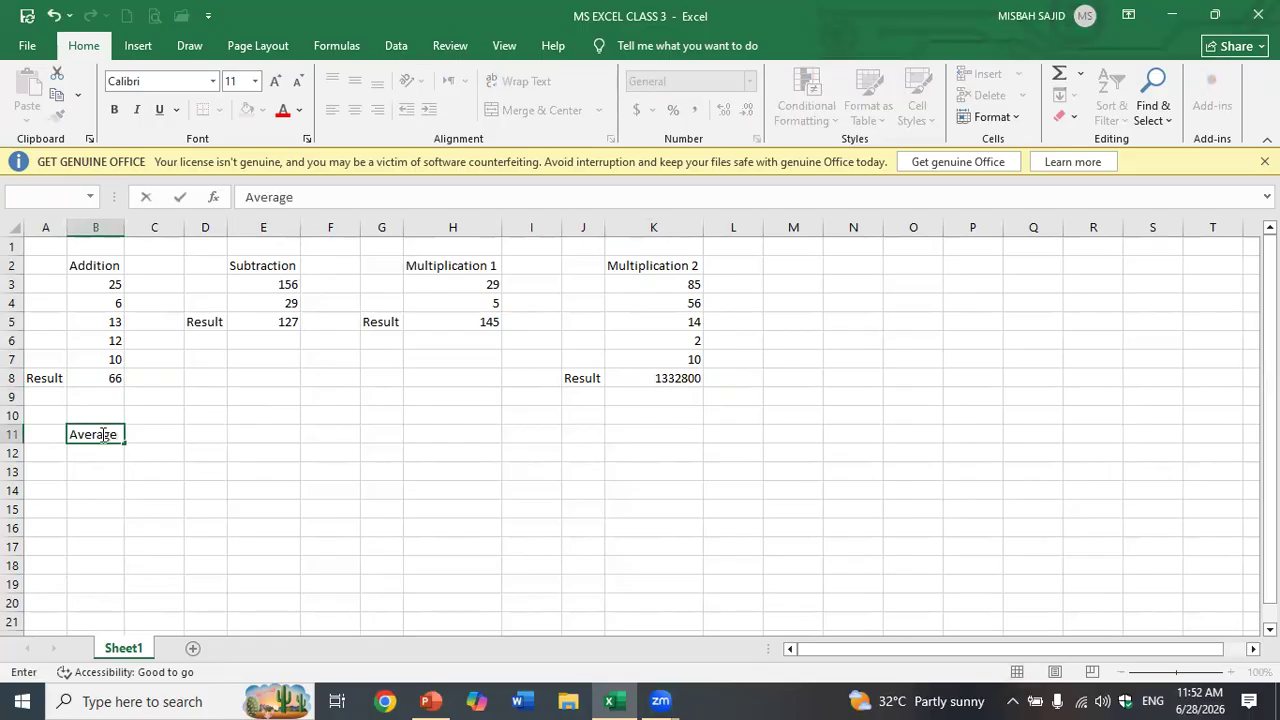
pyautogui.press('Return')
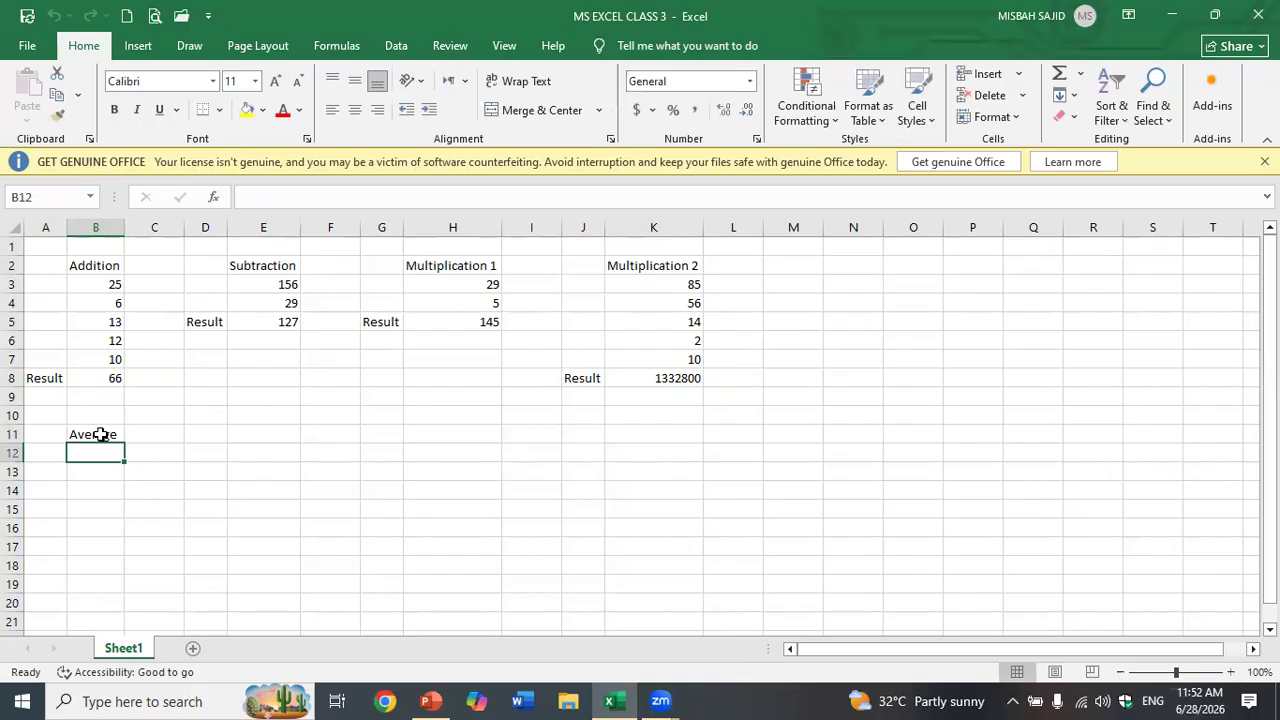
# Step: Enter the values 15, 20, 14, 6, 33 and 99 in cells B12 to B17 under the Average heading
pyautogui.write('15')
pyautogui.press('Return')
pyautogui.write('20')
pyautogui.press('Return')
pyautogui.write('14')
pyautogui.press('Return')
pyautogui.write('6')
pyautogui.press('Return')
pyautogui.write('33')
pyautogui.press('Return')
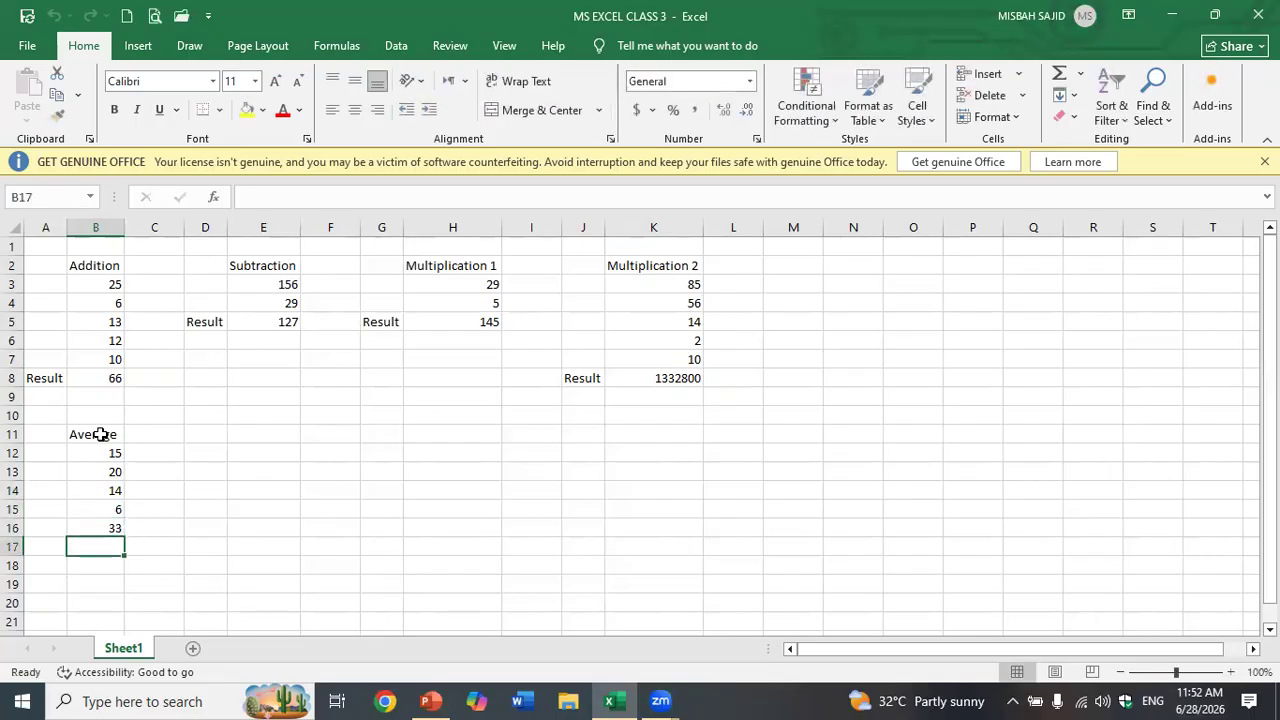
pyautogui.write('99')
pyautogui.press('Return')
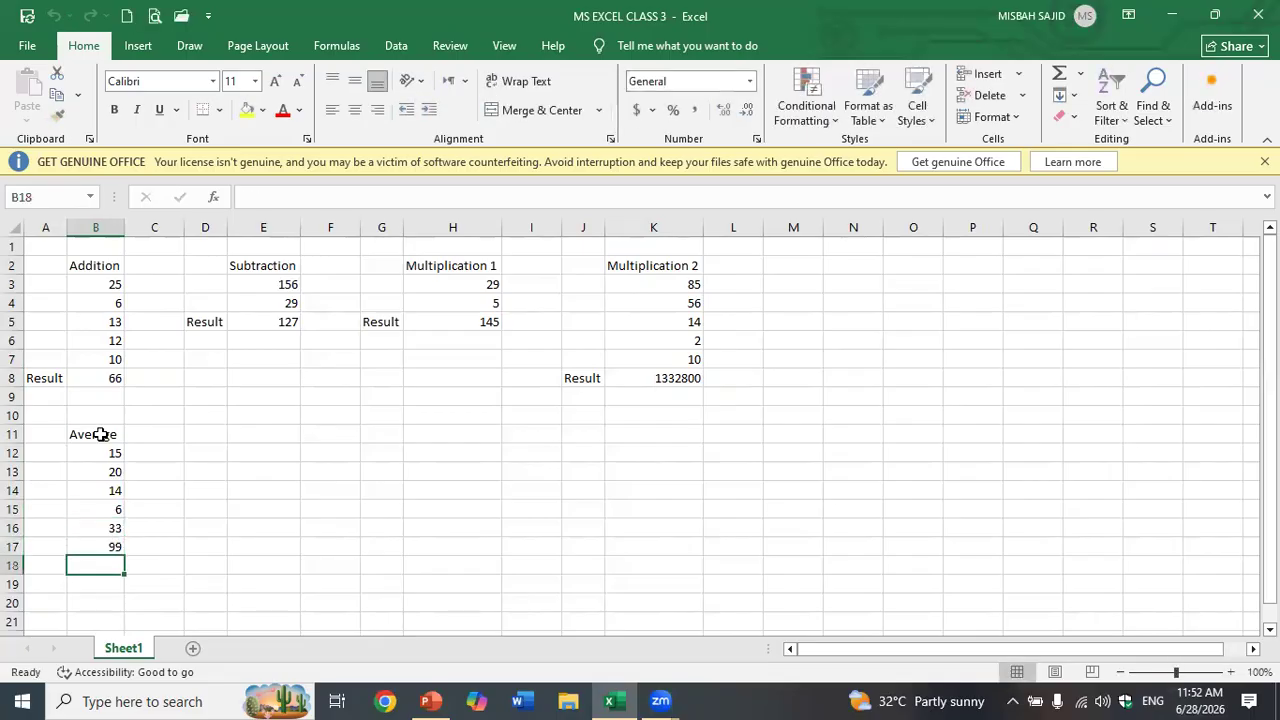
# Step: Label cell A18 "Result" and calculate the average in B18 with =Average(B12:B17)
pyautogui.press('Left')
pyautogui.write('Result')
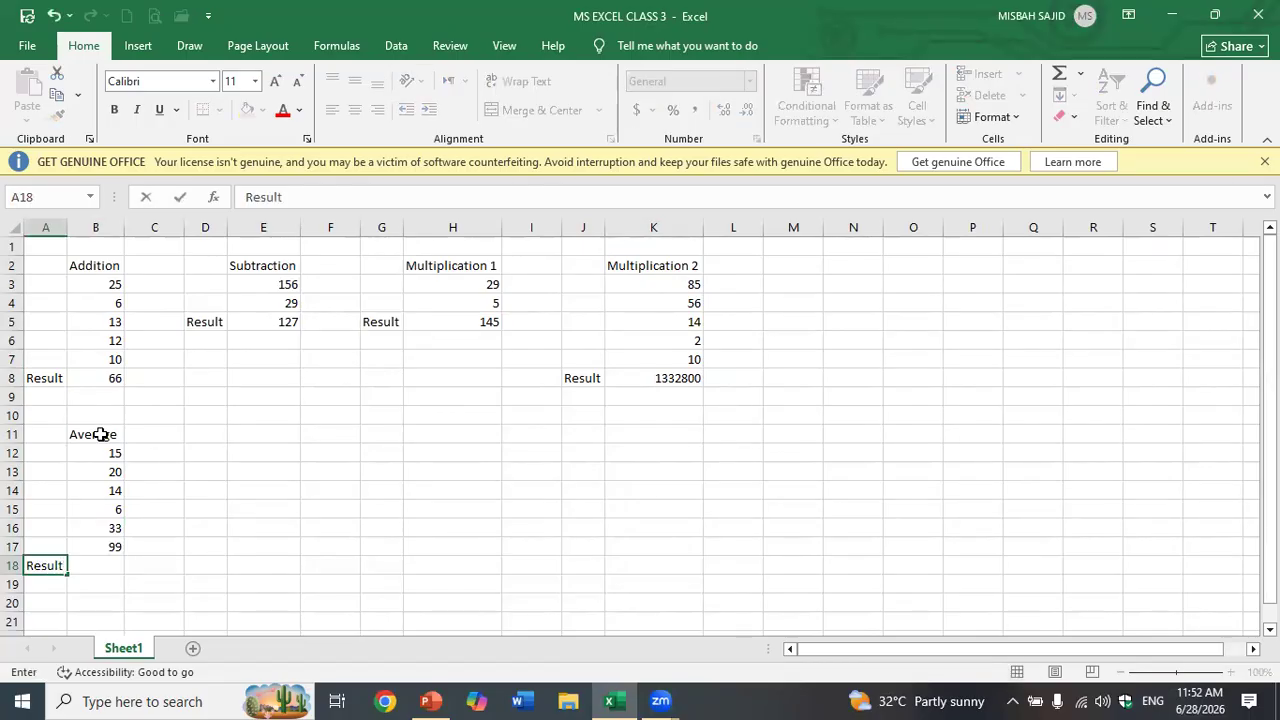
pyautogui.press('Right')
pyautogui.write('=Aver')
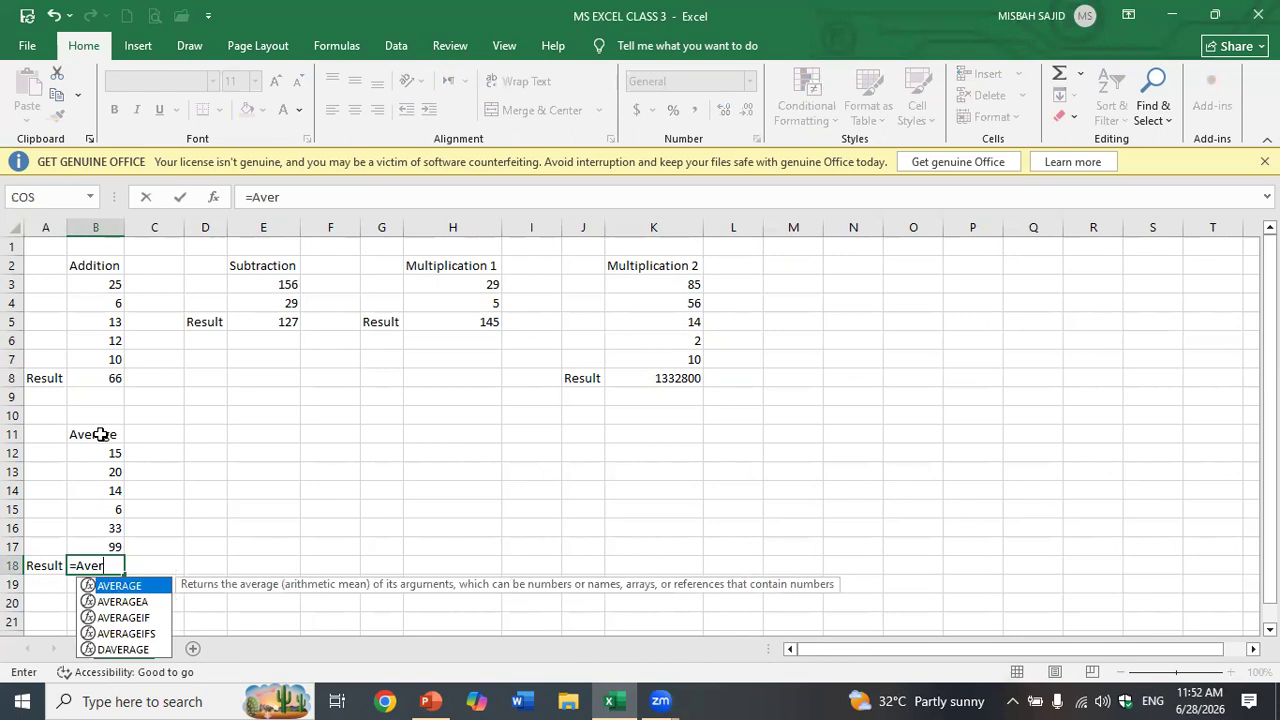
pyautogui.write('age(')
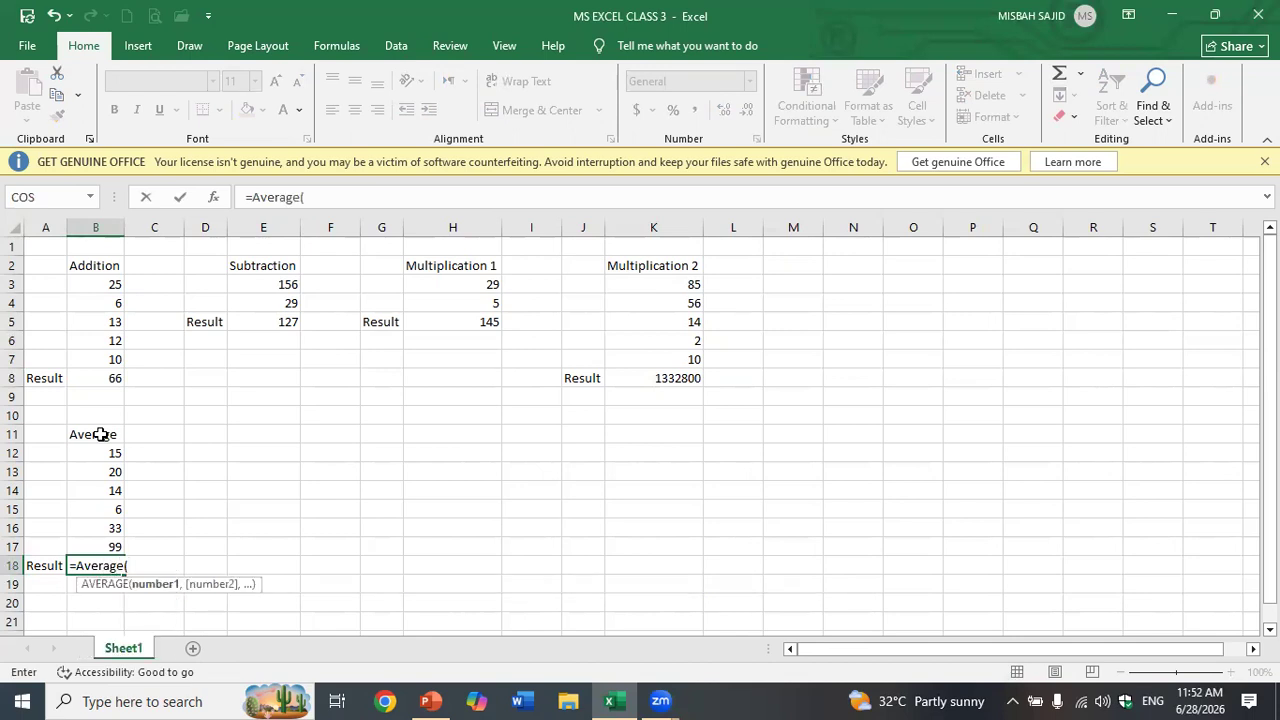
pyautogui.moveTo(106, 453); pyautogui.dragTo(106, 547)
pyautogui.write(')')
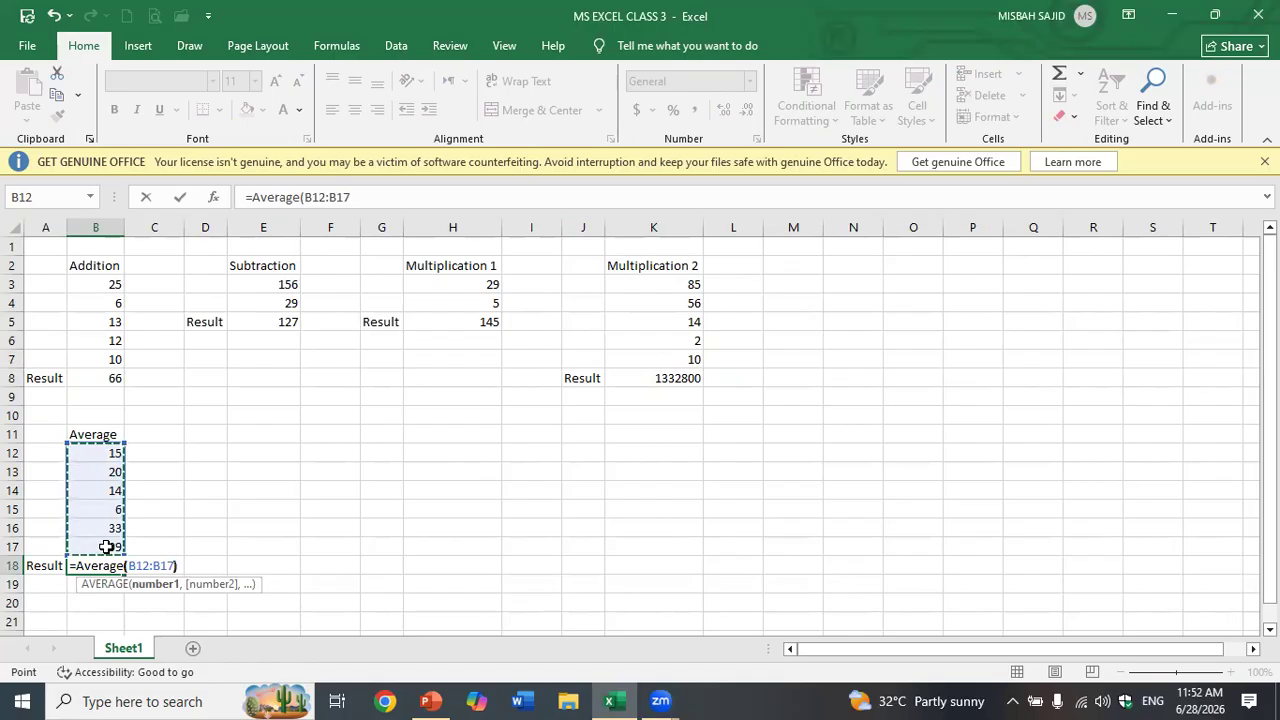
pyautogui.press('Return')
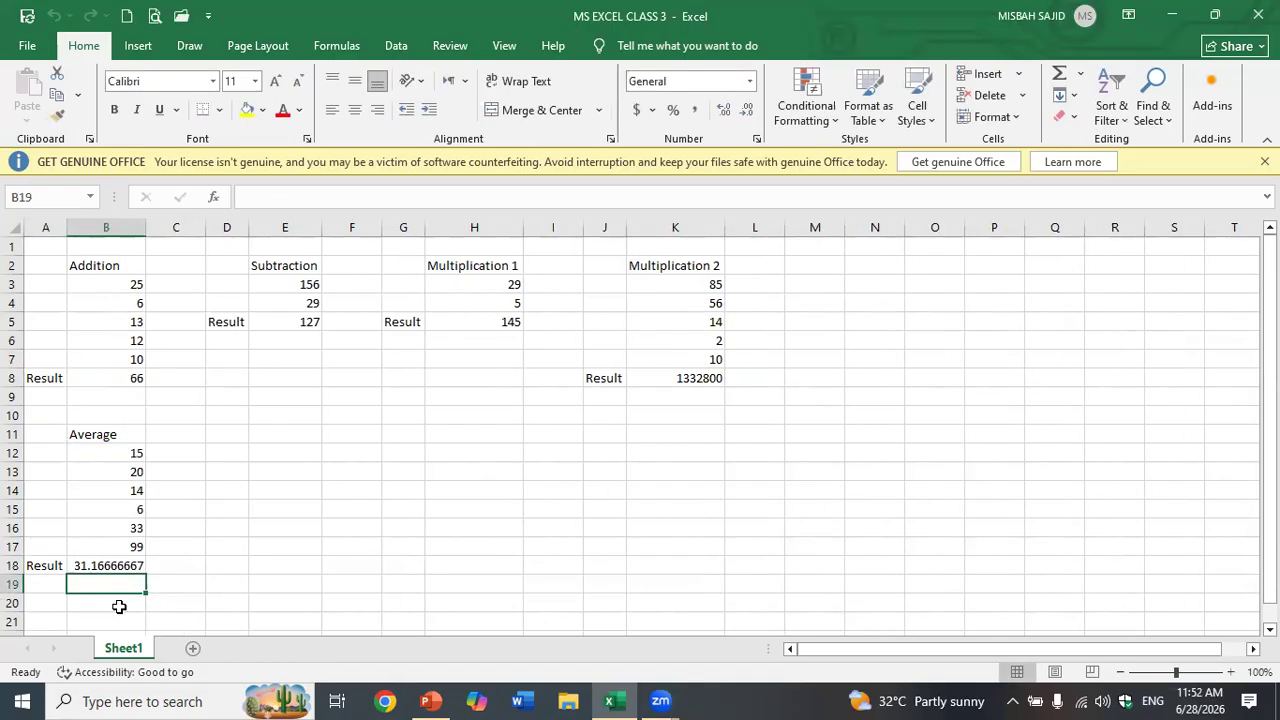
pyautogui.click(212, 586)
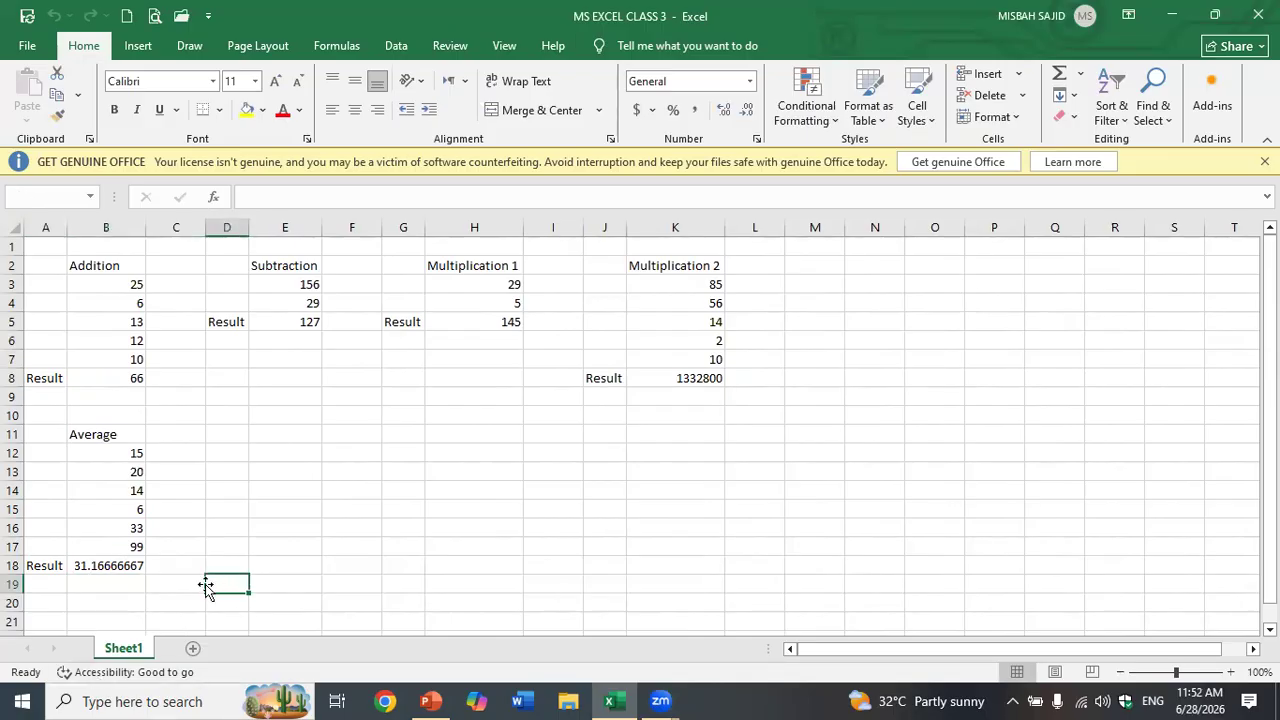
# Step: Shorten the average result in B18 to three decimal places
pyautogui.click(104, 566)
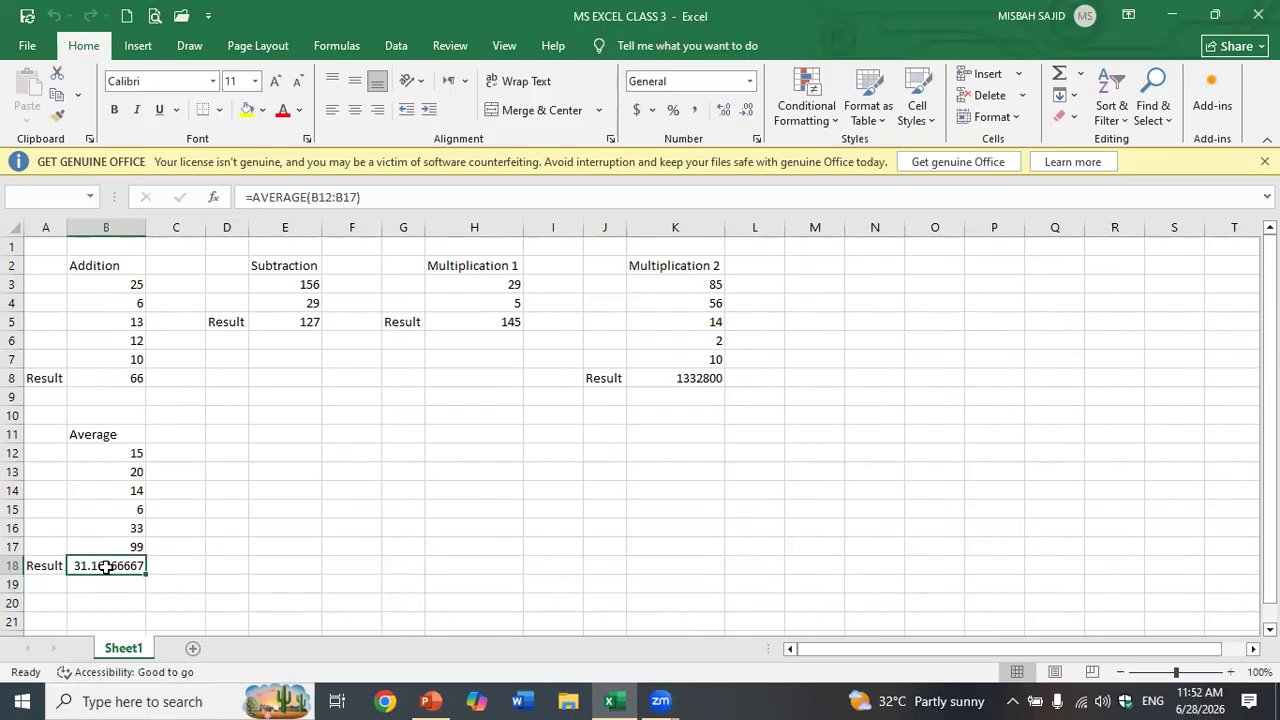
pyautogui.click(747, 110)
pyautogui.click(747, 110)
pyautogui.click(747, 110)
pyautogui.click(747, 110)
pyautogui.click(747, 110)
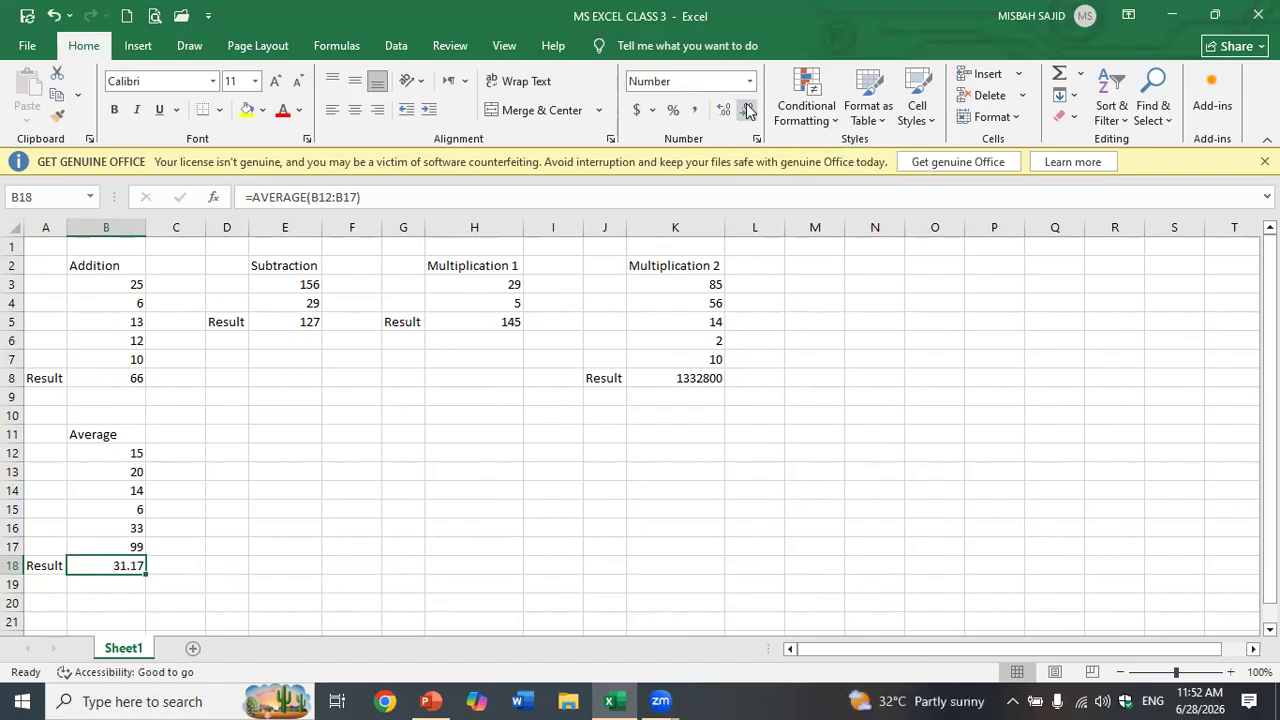
pyautogui.click(724, 110)
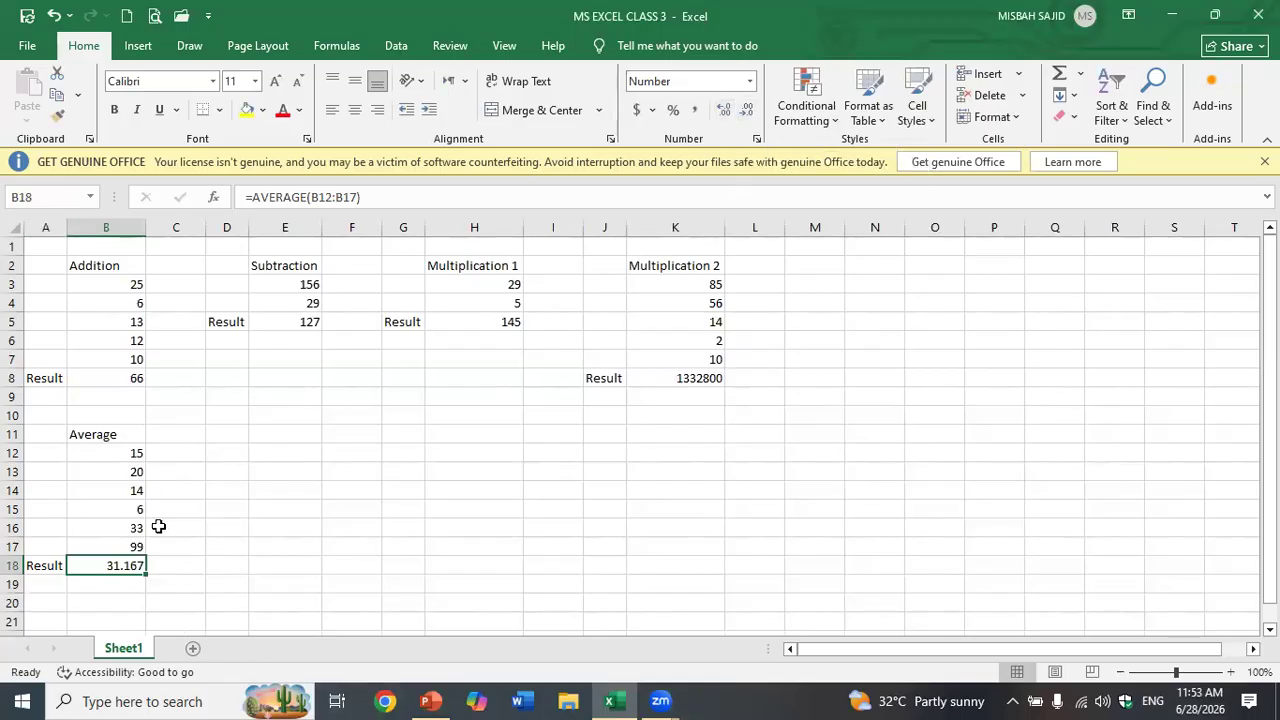
# Step: Enter the heading "Maximum" in cell E11
pyautogui.click(278, 432)
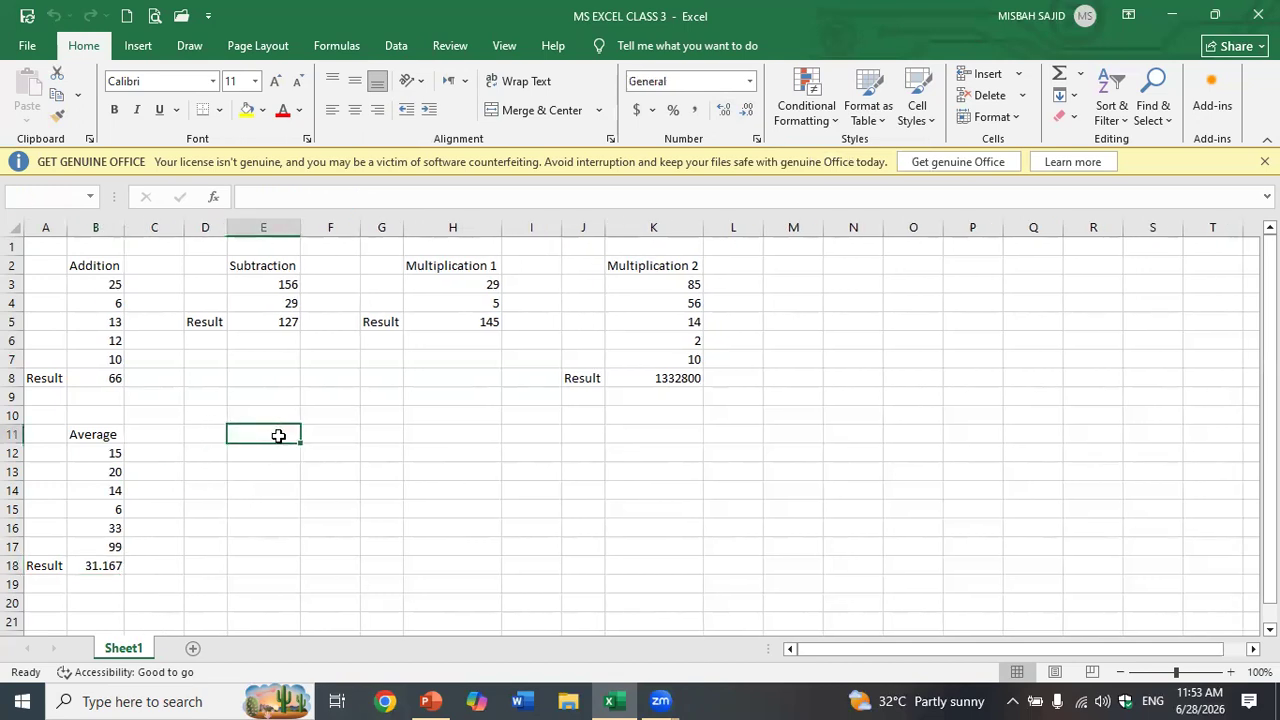
pyautogui.write('Maximum')
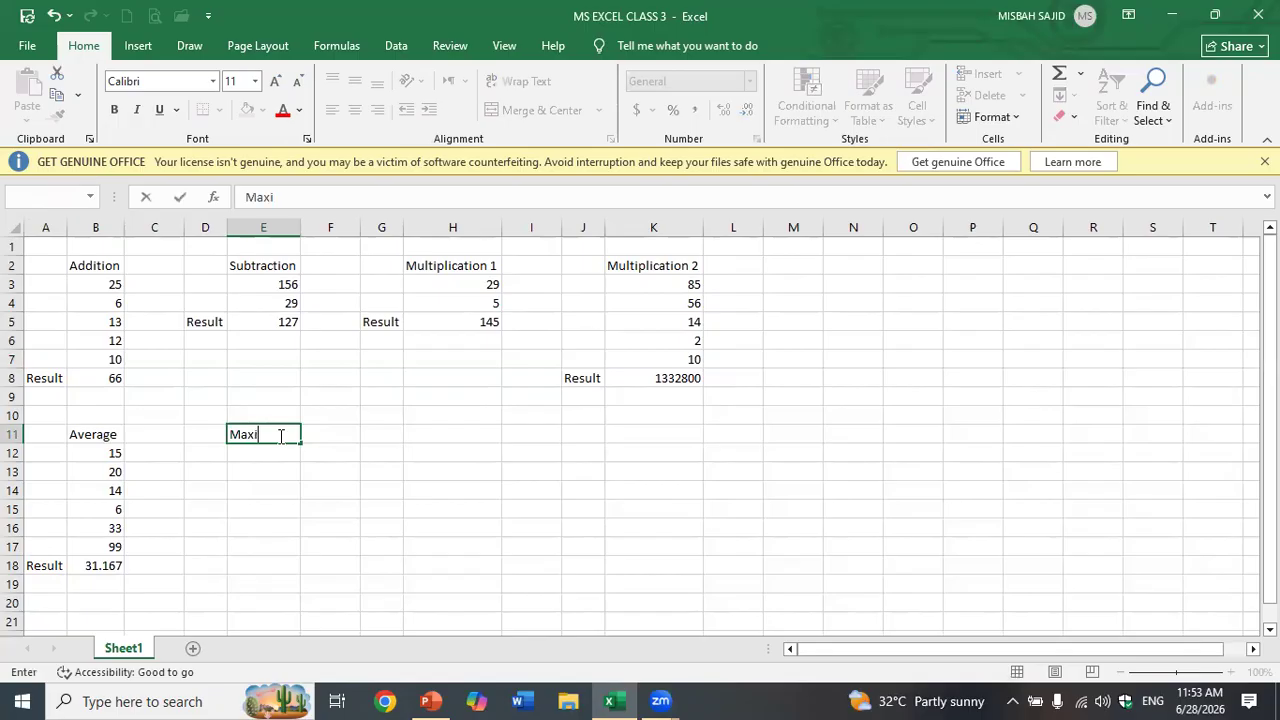
pyautogui.press('Tab')
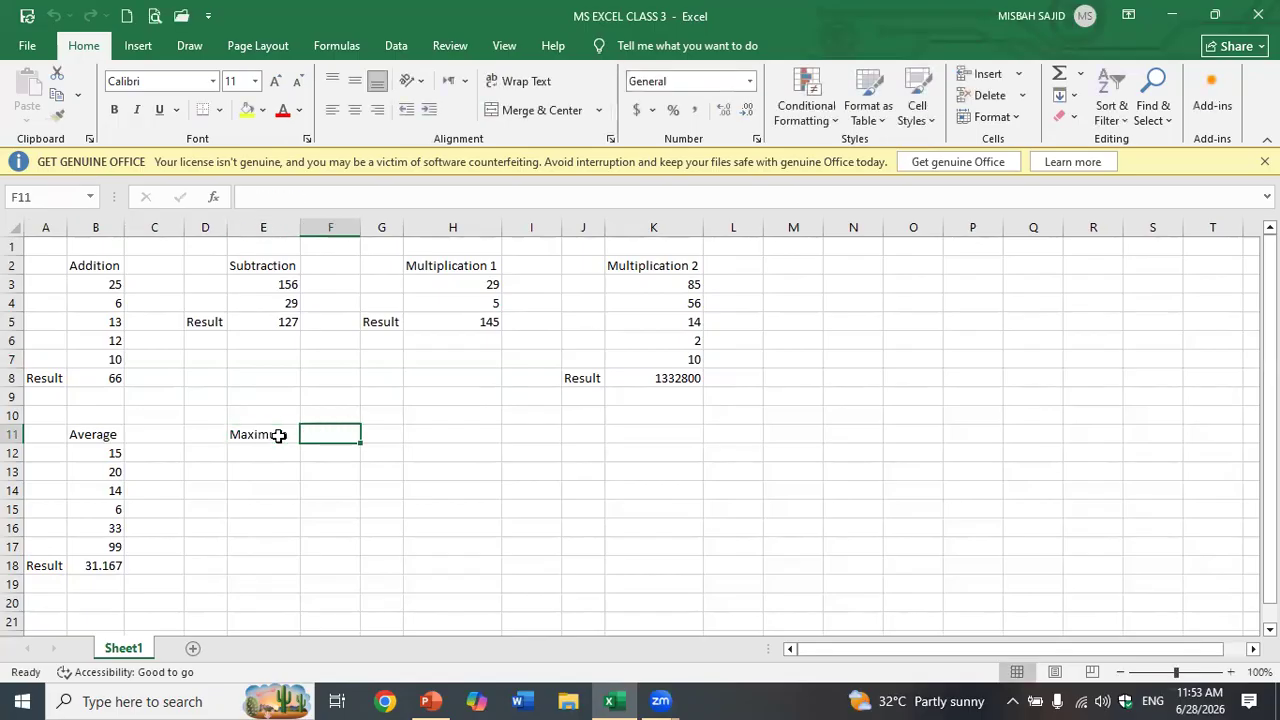
pyautogui.click(278, 435)
pyautogui.press('Return')
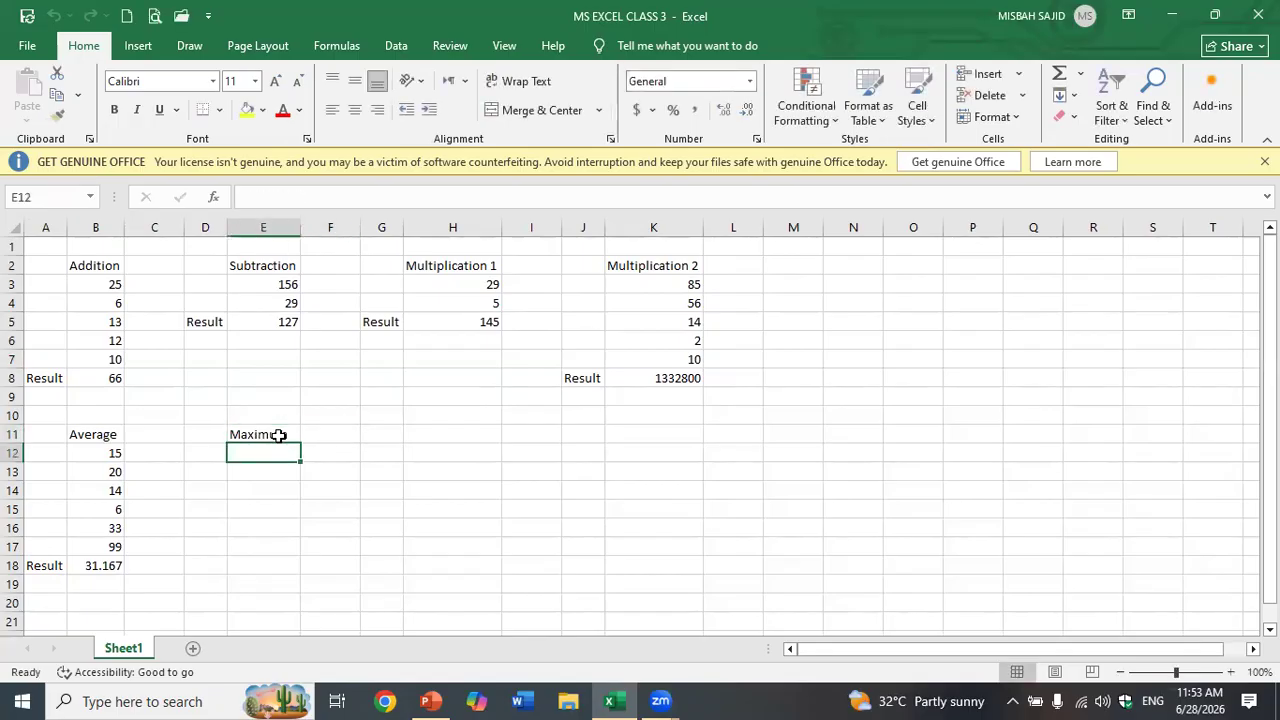
# Step: Enter the values 8, 5, 6, 1, 2 and 3 in cells E12 to E17 under the Maximum heading
pyautogui.write('8')
pyautogui.press('Return')
pyautogui.write('6')
pyautogui.press('Return')
pyautogui.write('1')
pyautogui.press('Return')
pyautogui.write('2')
pyautogui.press('Return')
pyautogui.write('3')
pyautogui.press('Return')
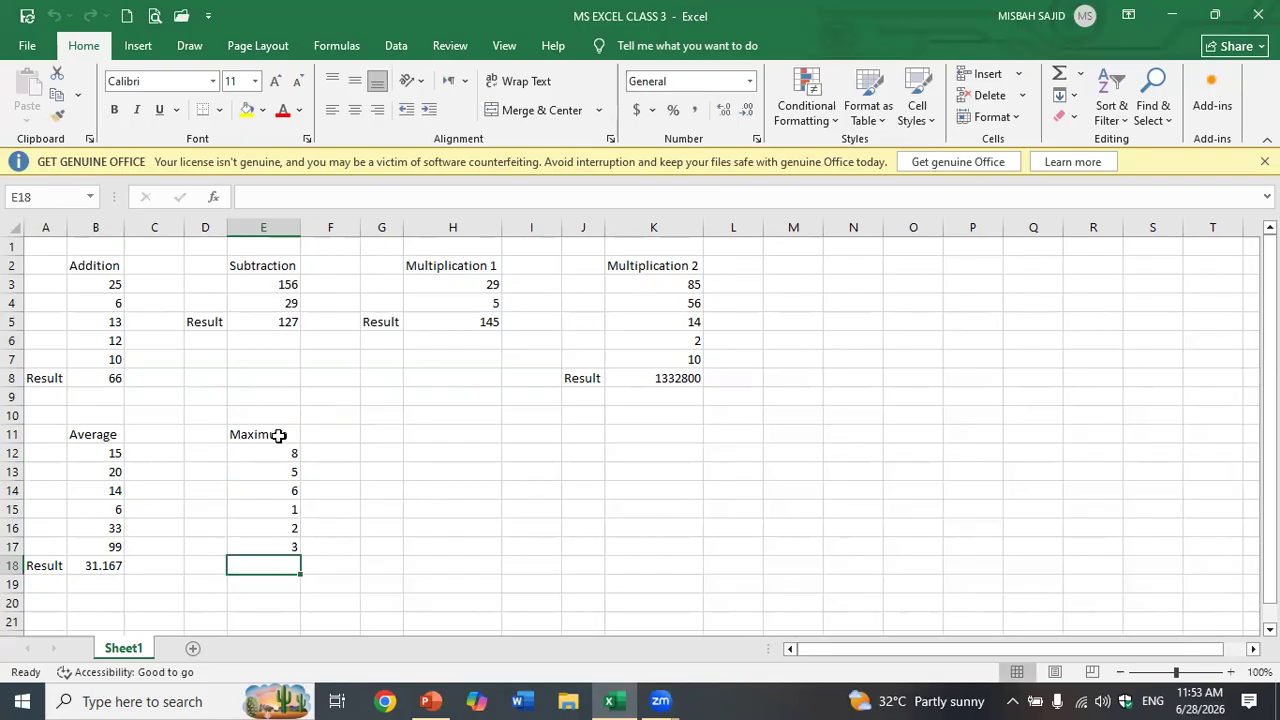
# Step: Label cell D18 "Result" and find the largest value in E18 with =Max(E12:E17)
pyautogui.press('Left')
pyautogui.write('R')
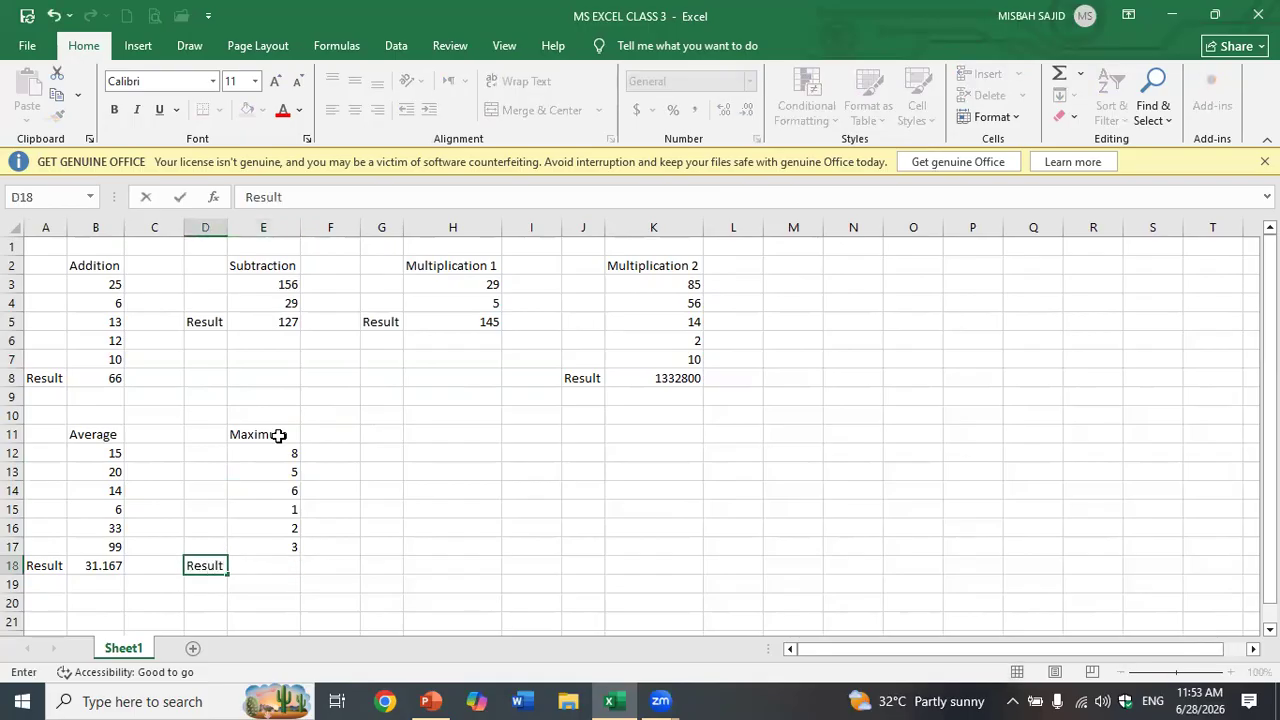
pyautogui.press('Tab')
pyautogui.write('=')
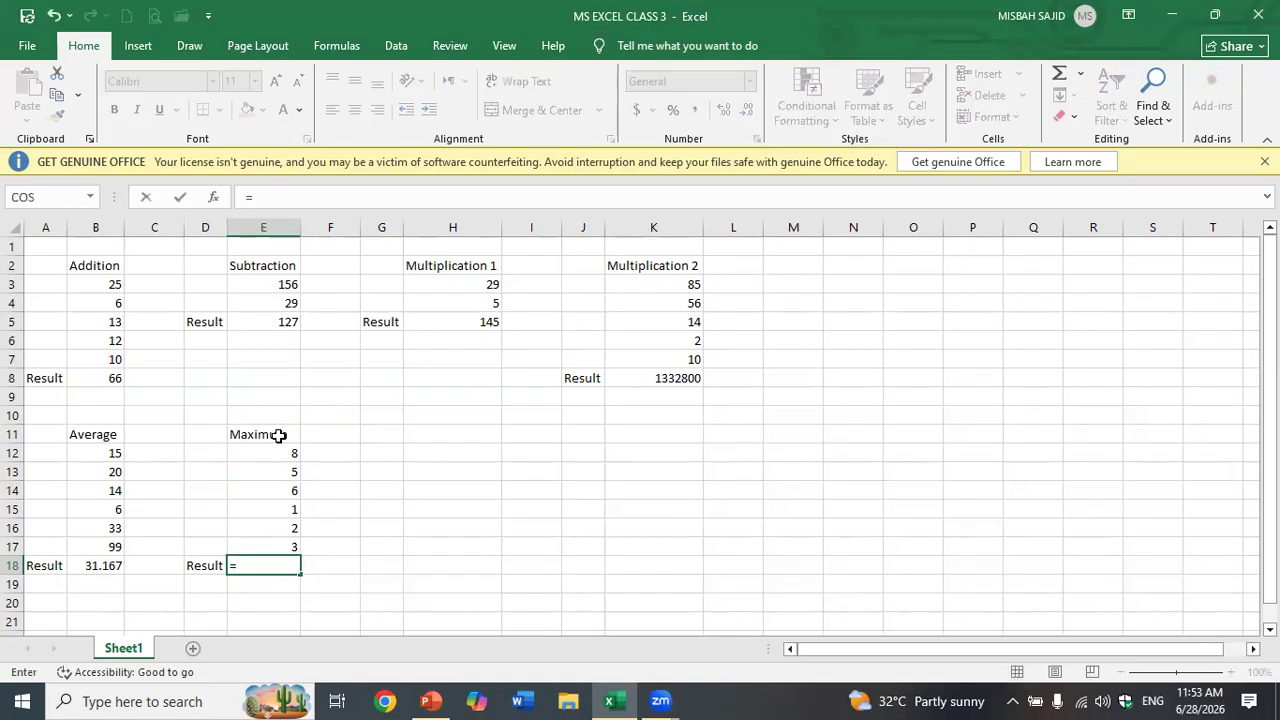
pyautogui.write('Max')
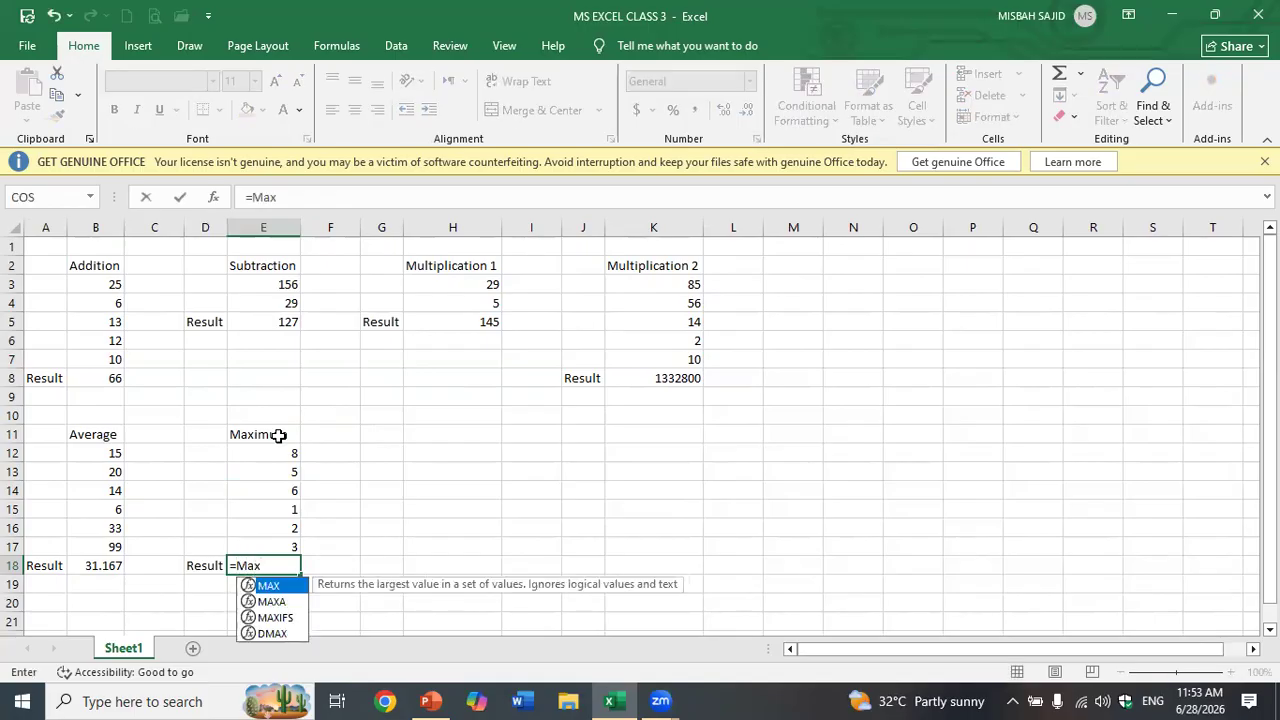
pyautogui.write('(')
pyautogui.moveTo(260, 455); pyautogui.dragTo(272, 540)
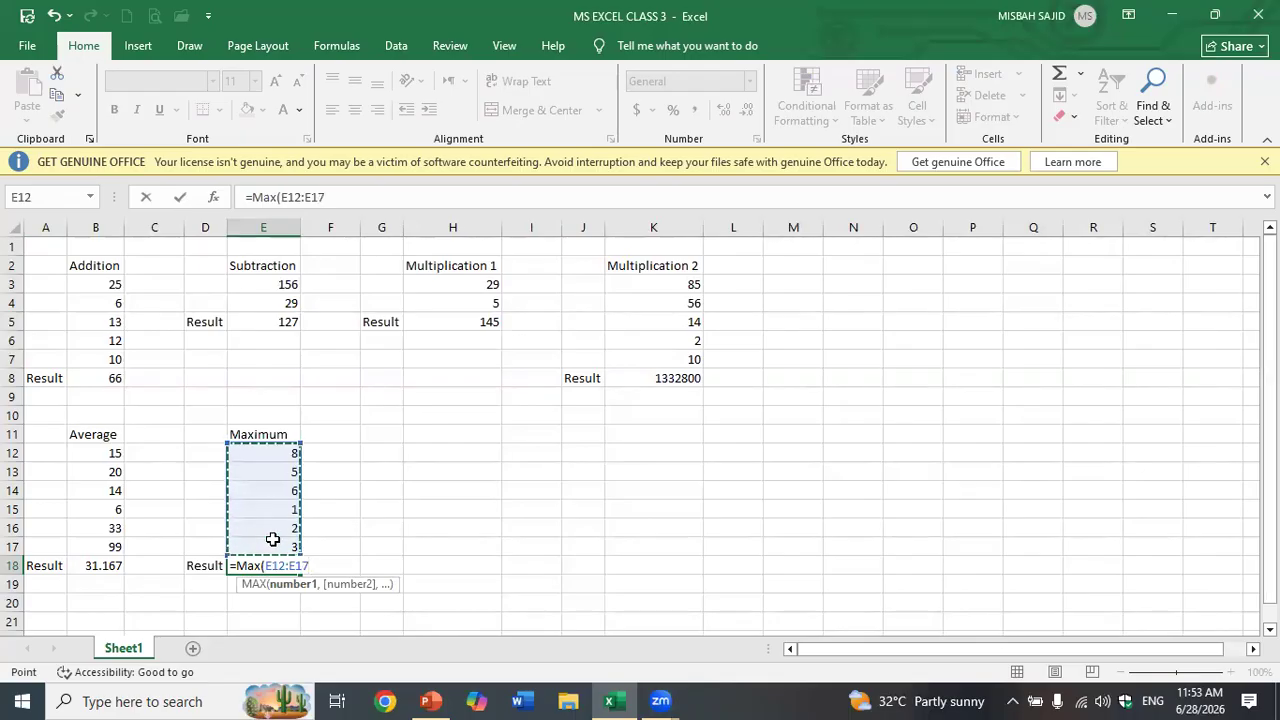
pyautogui.press('Return')
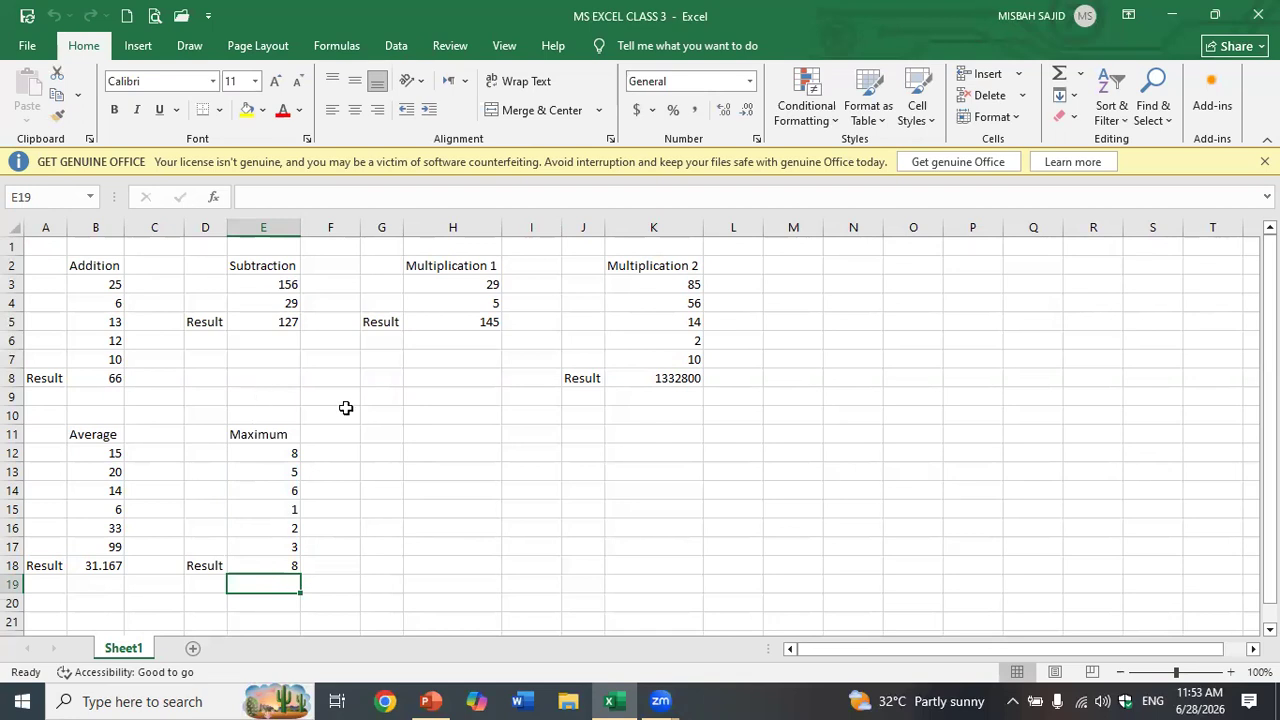
# Step: Enter the heading "Minimum" in cell H11
pyautogui.click(464, 432)
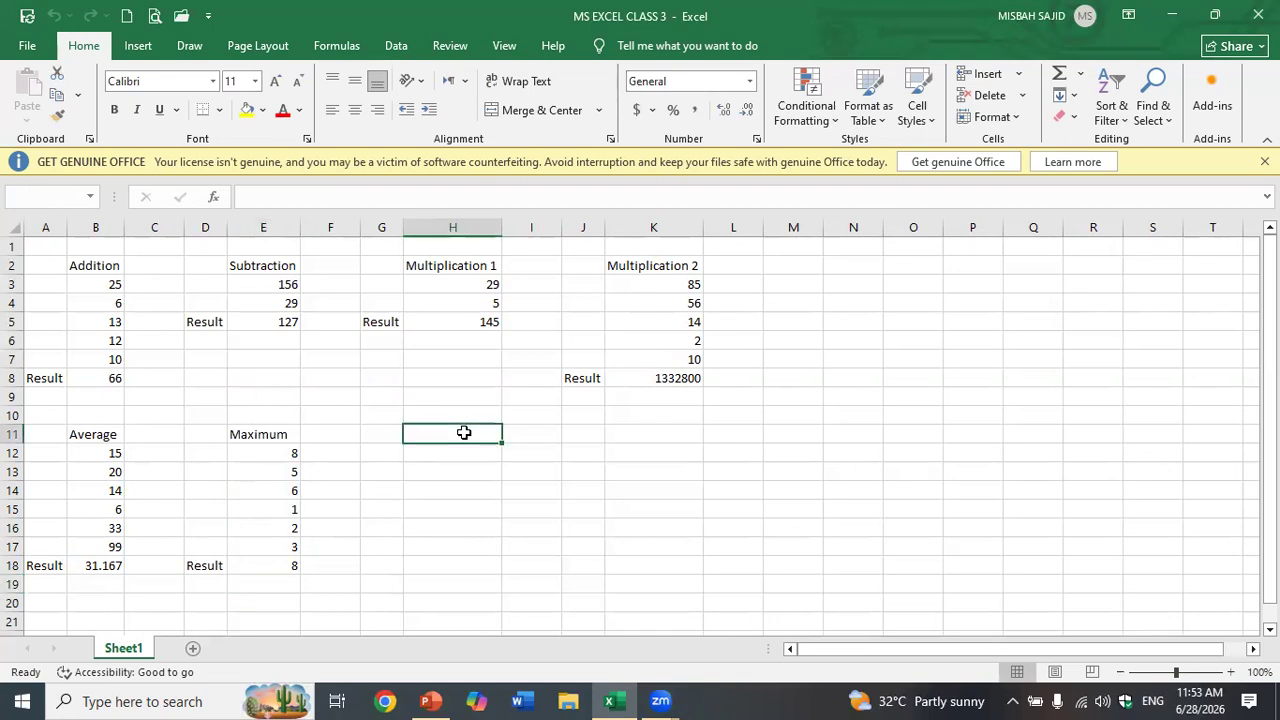
pyautogui.write('Minimu')
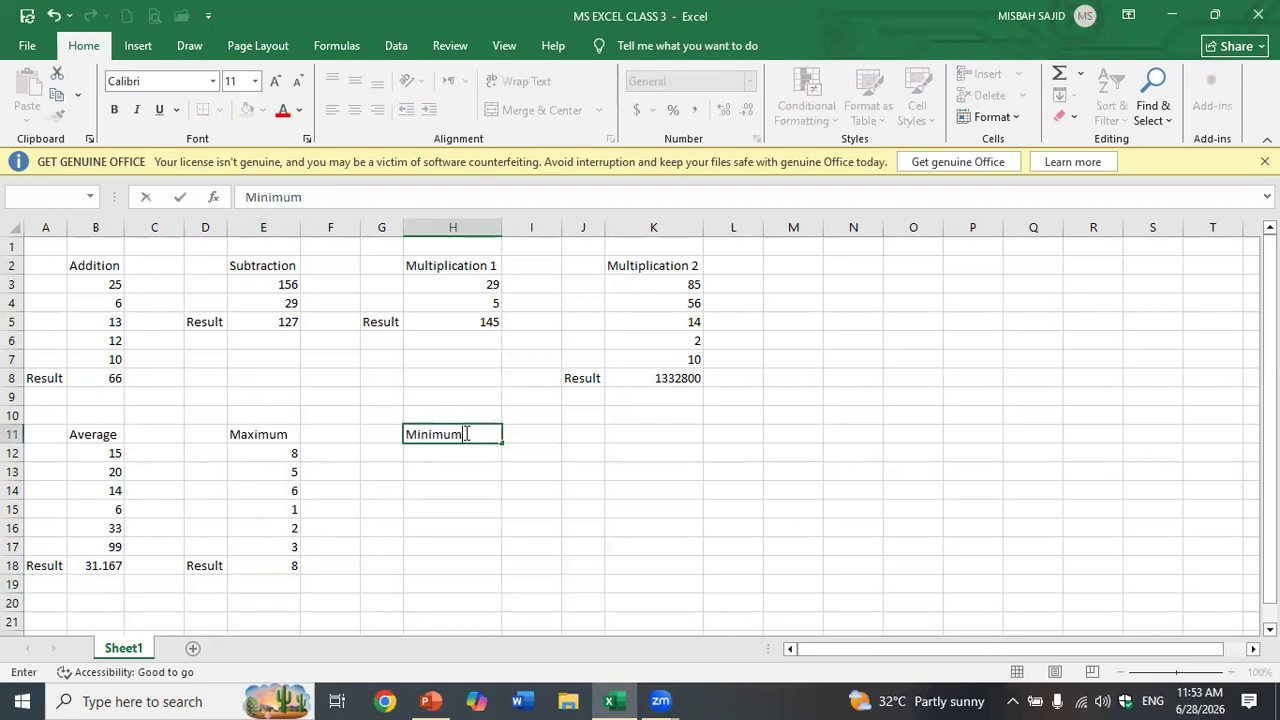
pyautogui.write('m')
pyautogui.press('Tab')
pyautogui.press('Down')
pyautogui.press('Left')
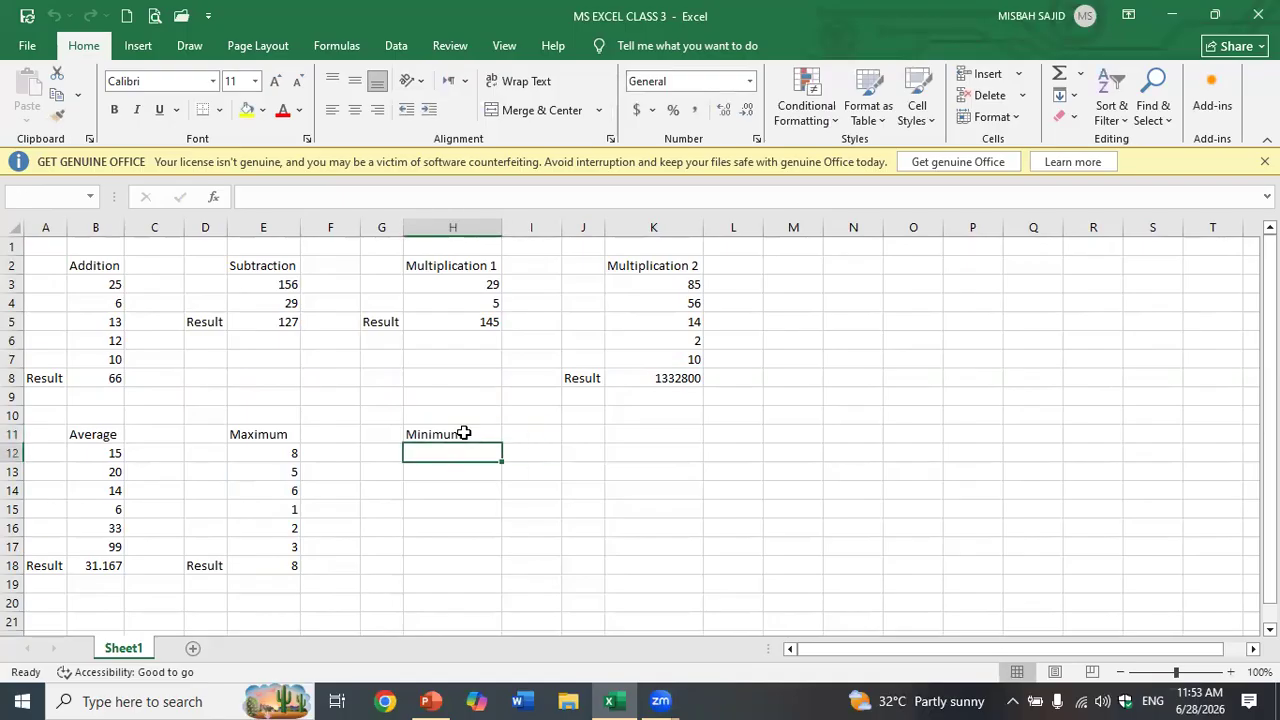
# Step: Enter the values 8, 5, 6, 1, 2 and 3 in cells H12 to H17 under the Minimum heading
pyautogui.write('8')
pyautogui.press('Return')
pyautogui.write('5')
pyautogui.press('Return')
pyautogui.write('6')
pyautogui.press('Return')
pyautogui.write('1')
pyautogui.press('Return')
pyautogui.write('2')
pyautogui.press('Return')
pyautogui.write('3')
pyautogui.press('Return')
# Step: Label cell G18 "Result" and find the smallest value in H18 with =Min(H12:H17)
pyautogui.press('Left')
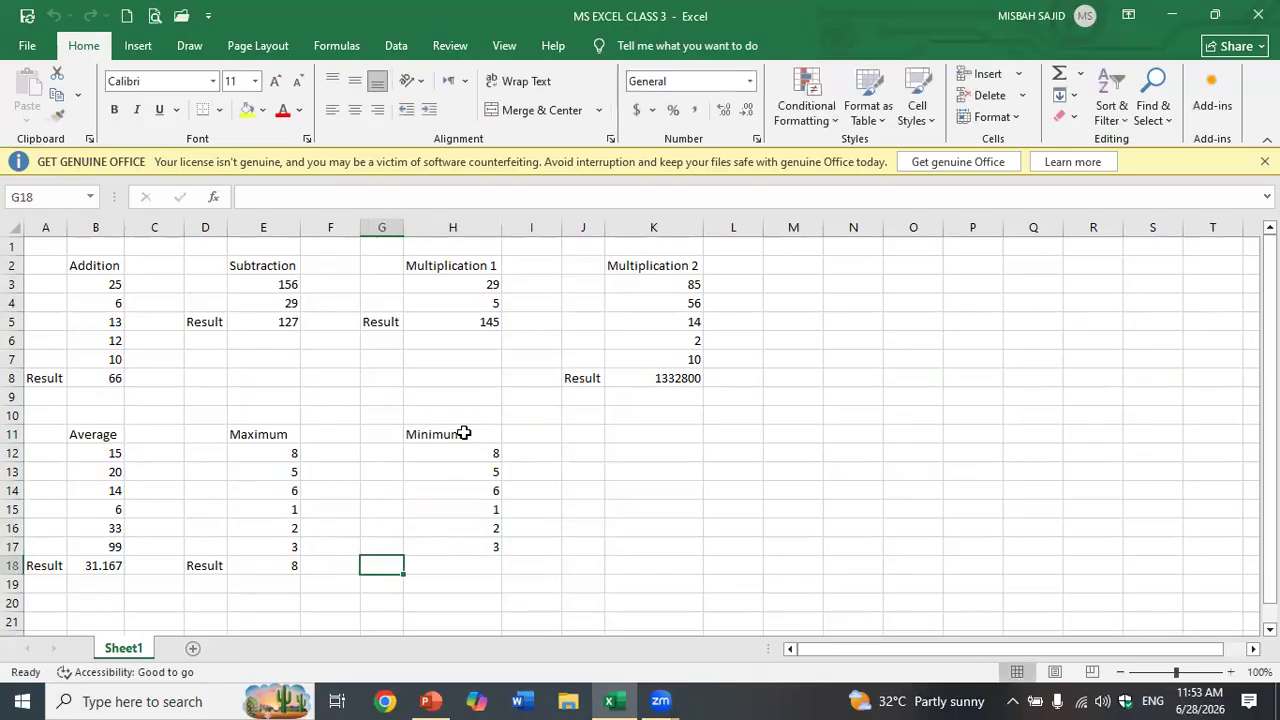
pyautogui.write('Result')
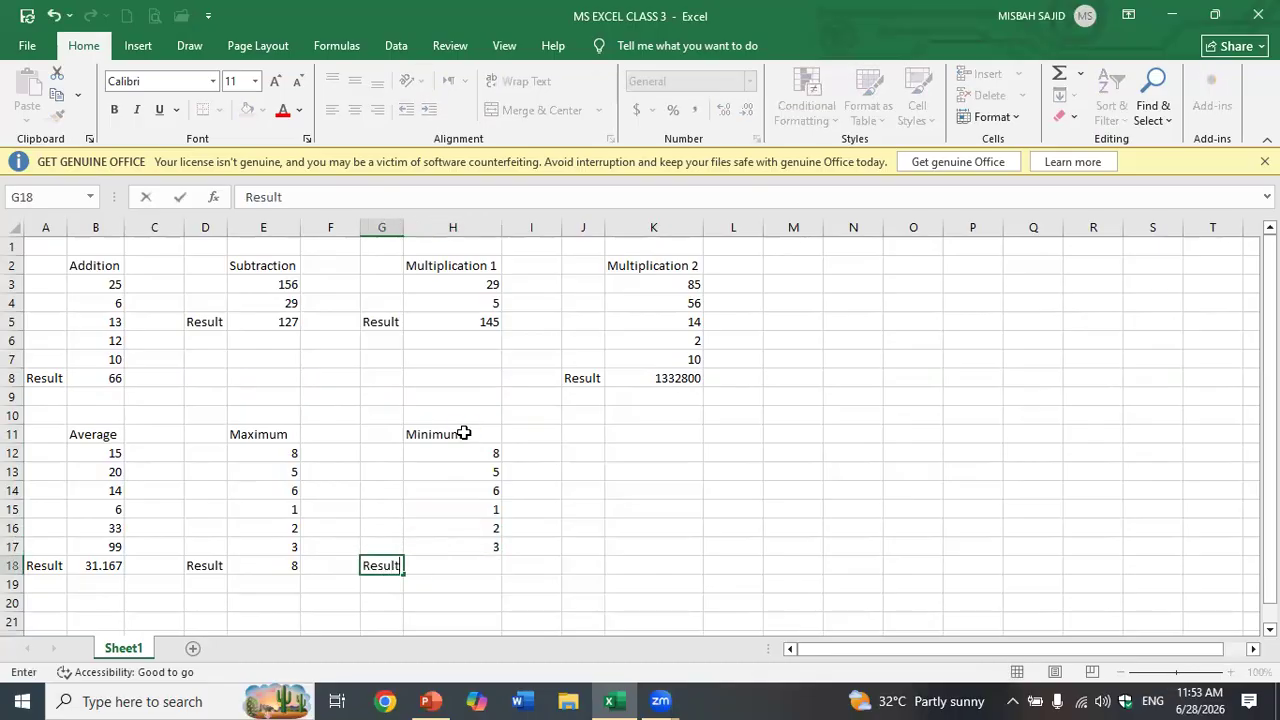
pyautogui.press('Tab')
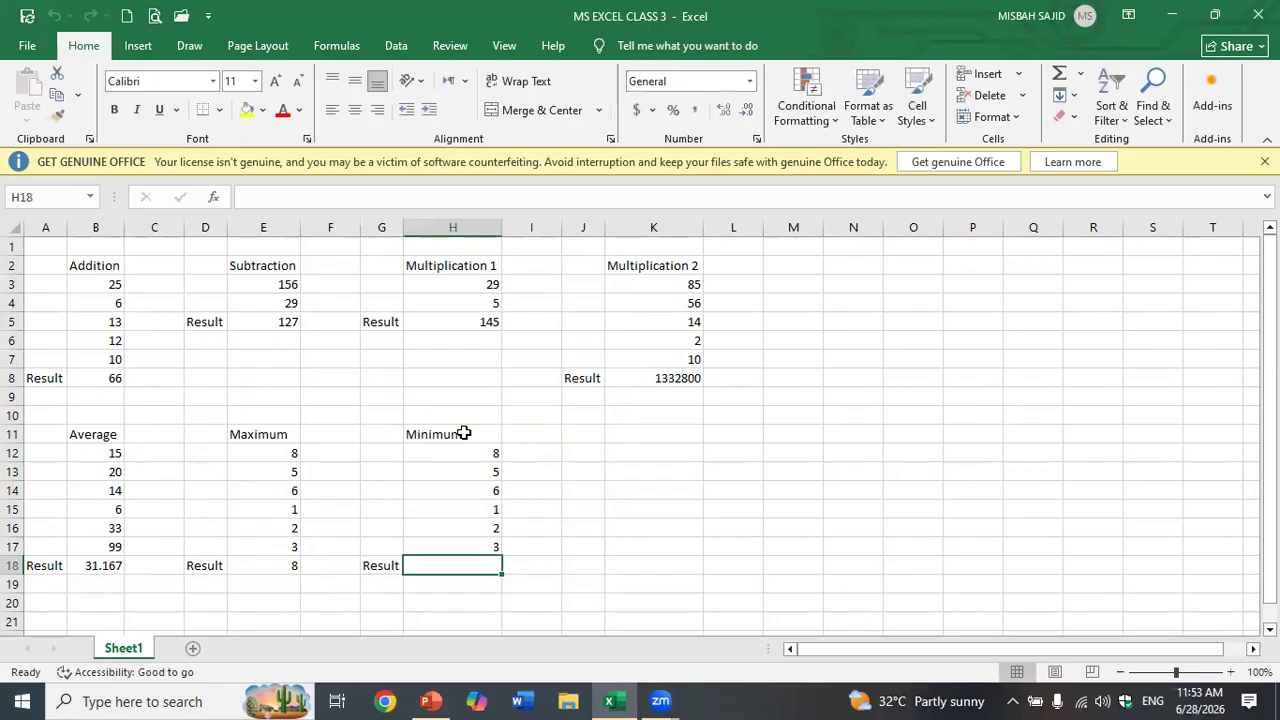
pyautogui.write('=')
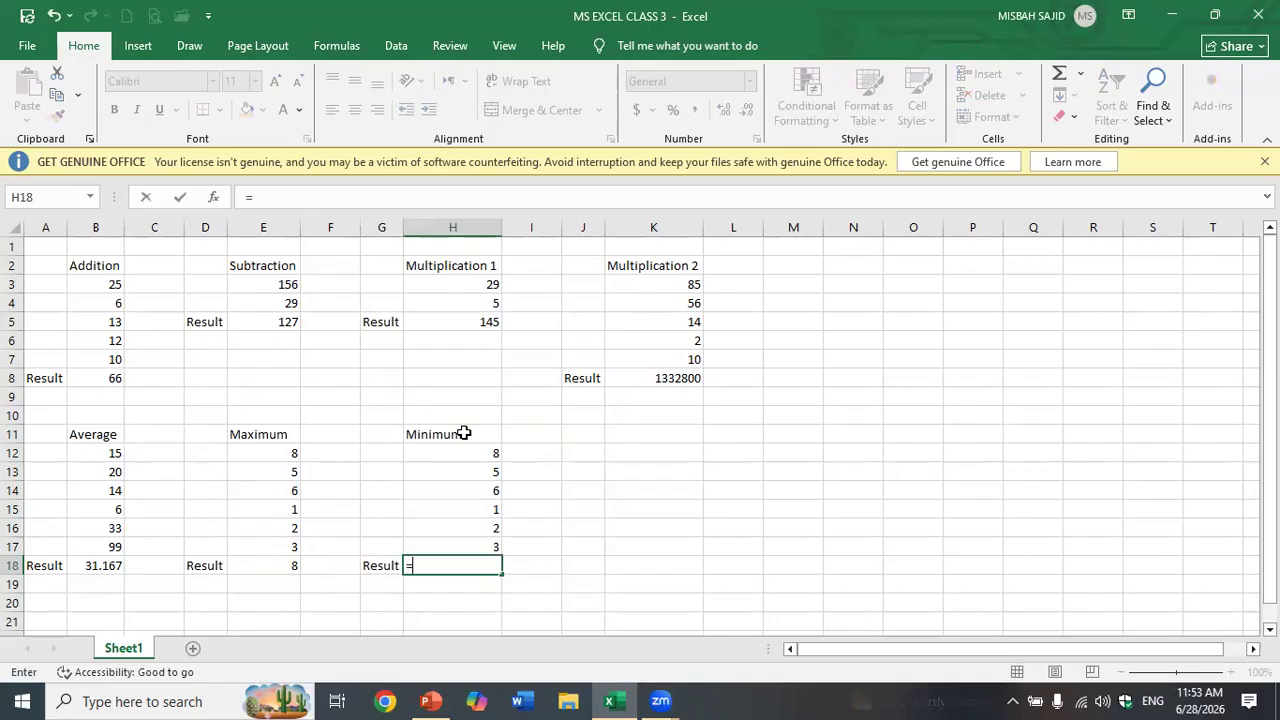
pyautogui.write('Min(')
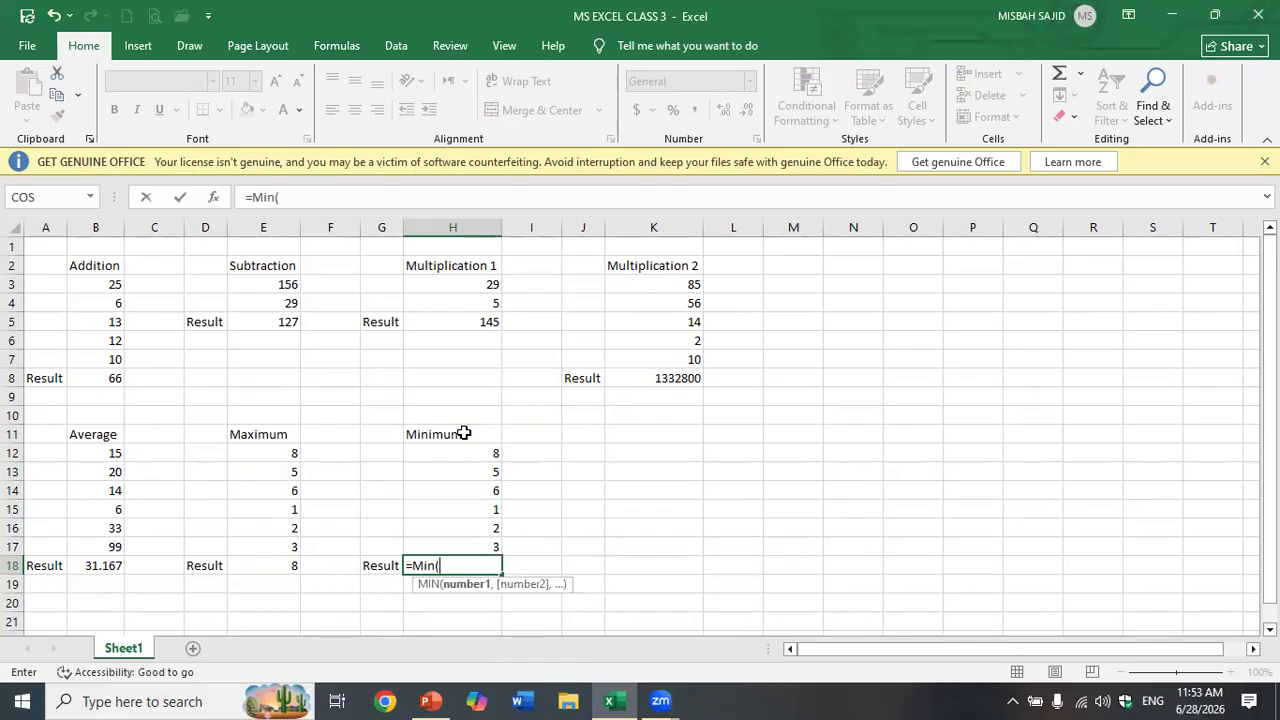
pyautogui.moveTo(466, 451); pyautogui.dragTo(453, 544)
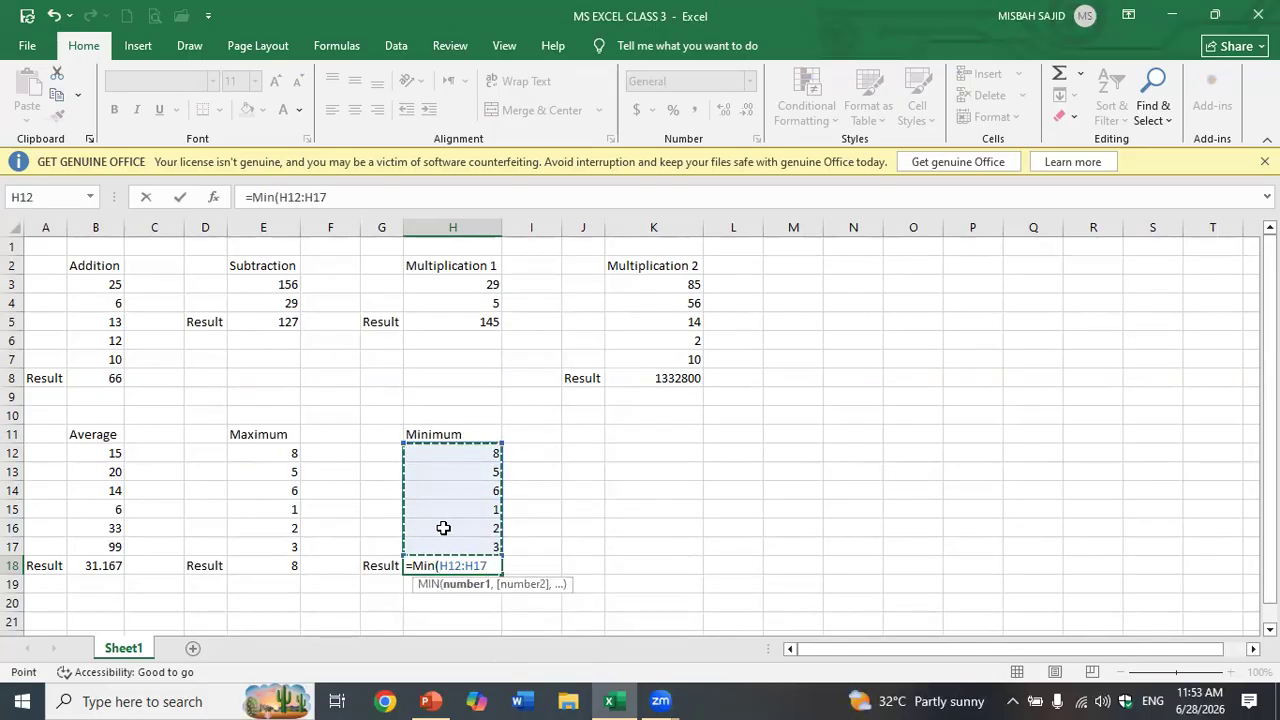
pyautogui.write(')')
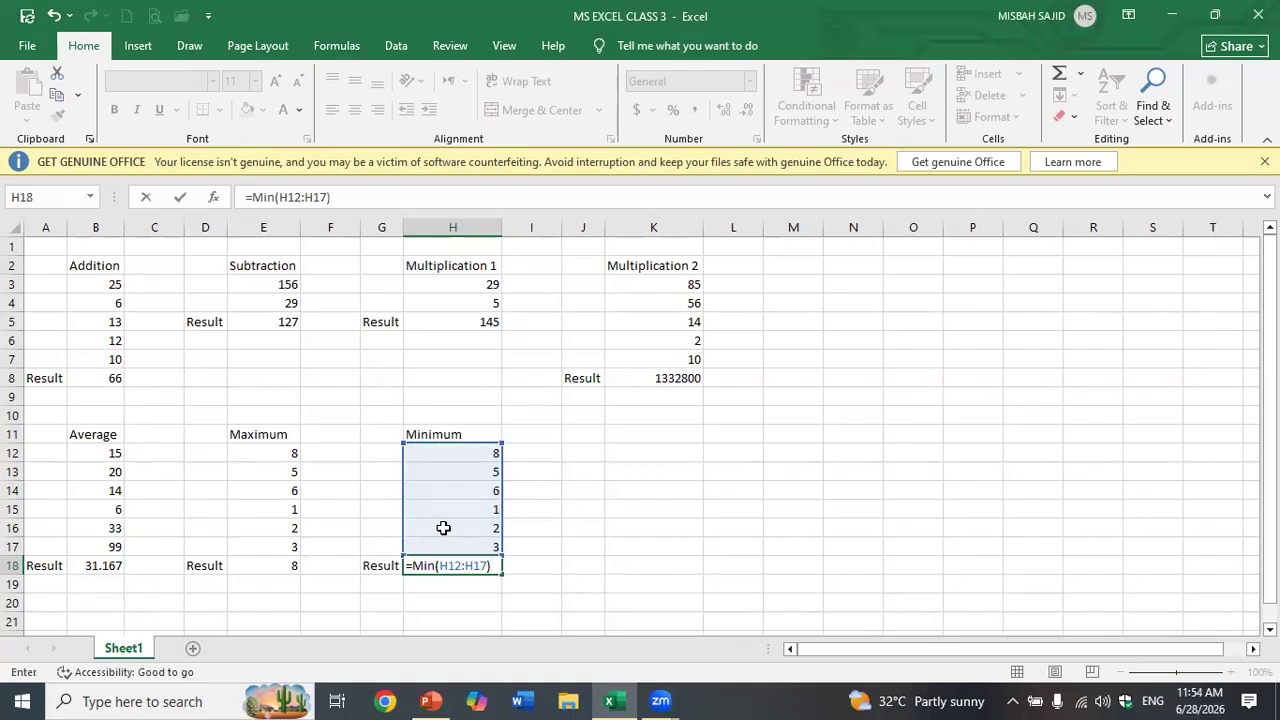
pyautogui.press('Return')
pyautogui.click(631, 509)
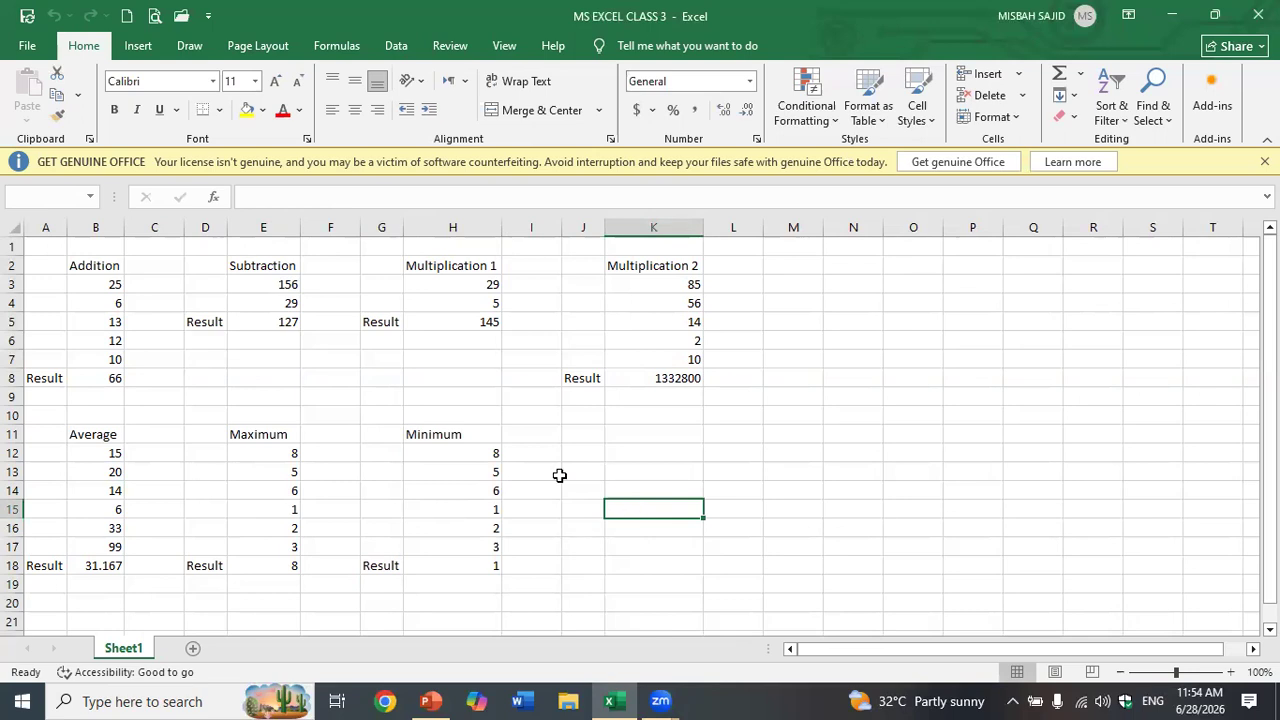
pyautogui.click(117, 265)
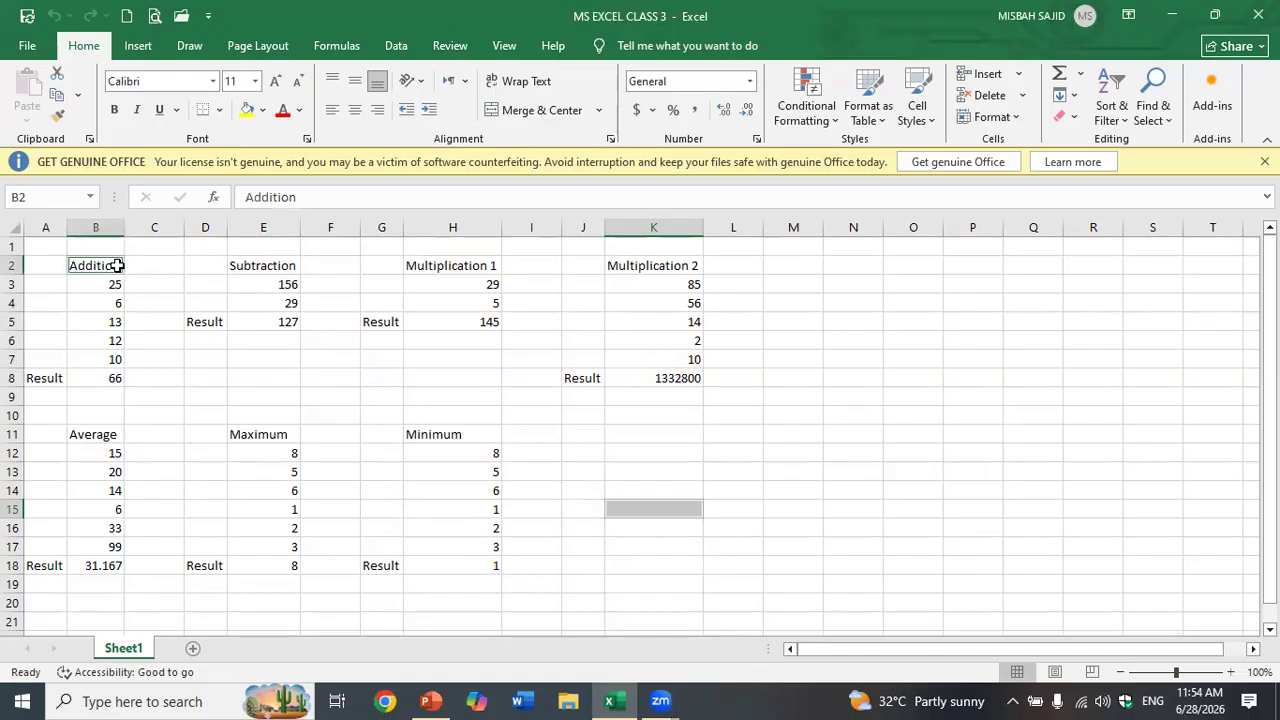
pyautogui.keyDown('ctrl'); pyautogui.click(48, 379); pyautogui.keyUp('ctrl')
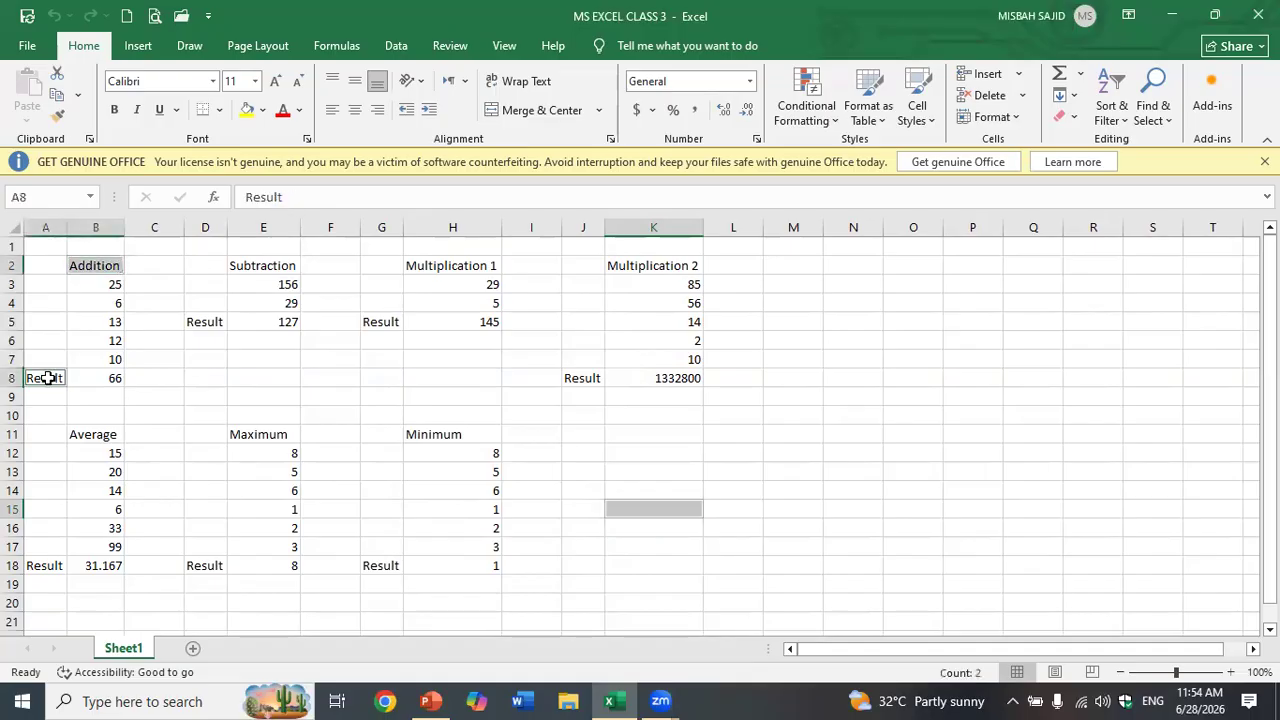
pyautogui.keyDown('ctrl'); pyautogui.click(240, 280); pyautogui.keyUp('ctrl')
pyautogui.keyDown('ctrl'); pyautogui.click(244, 266); pyautogui.keyUp('ctrl')
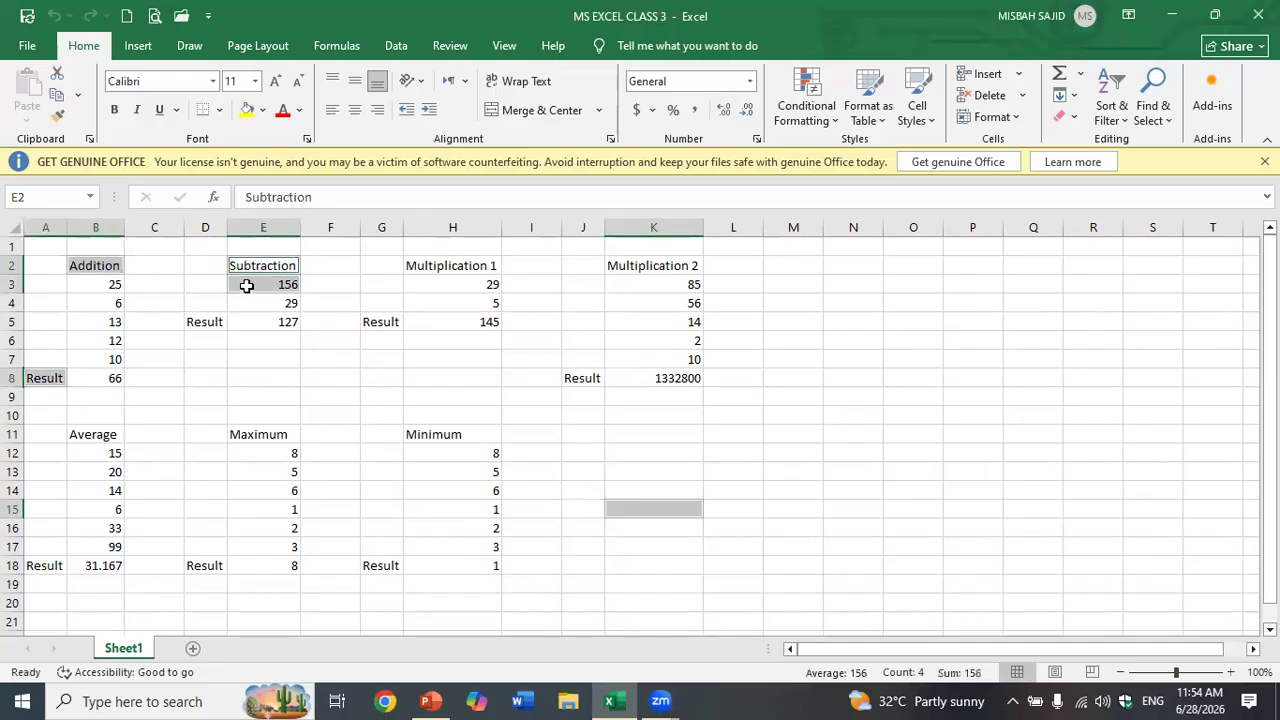
pyautogui.click(251, 352)
# Step: Make the seven calculation headings and all their Result labels bold
pyautogui.click(86, 264)
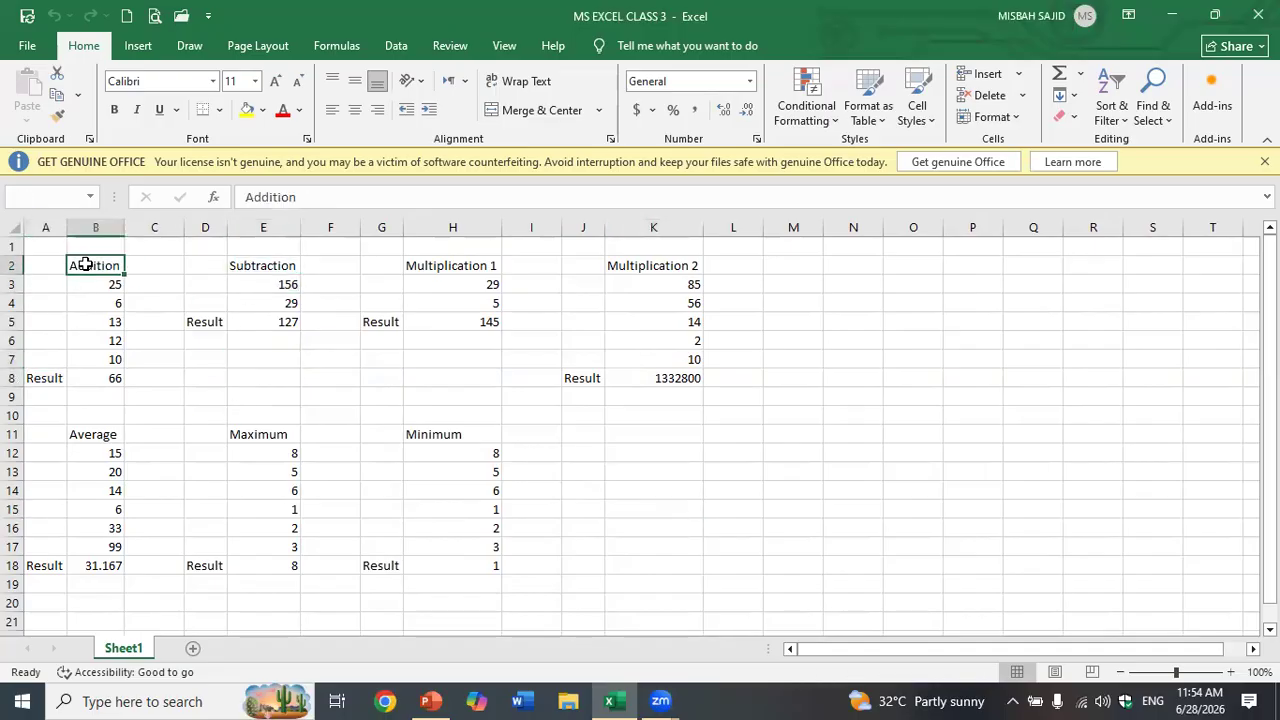
pyautogui.keyDown('ctrl'); pyautogui.click(45, 379); pyautogui.keyUp('ctrl')
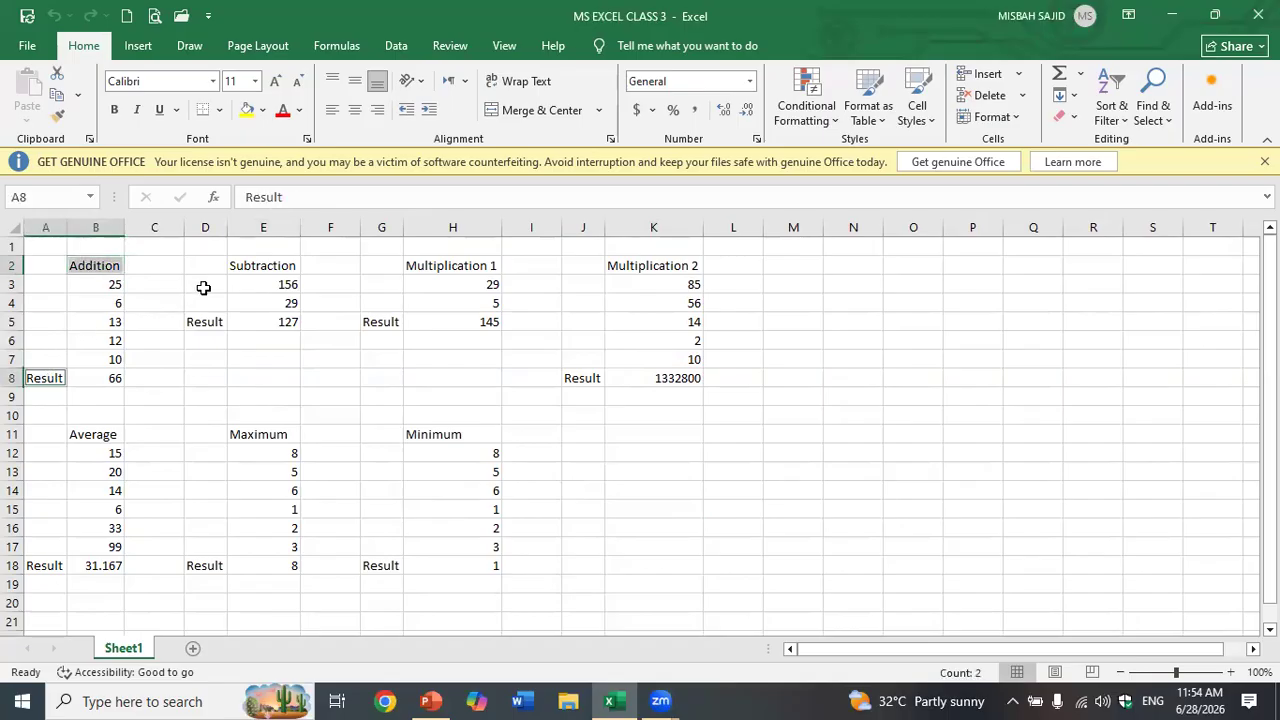
pyautogui.keyDown('ctrl'); pyautogui.click(249, 264); pyautogui.keyUp('ctrl')
pyautogui.keyDown('ctrl'); pyautogui.click(200, 321); pyautogui.keyUp('ctrl')
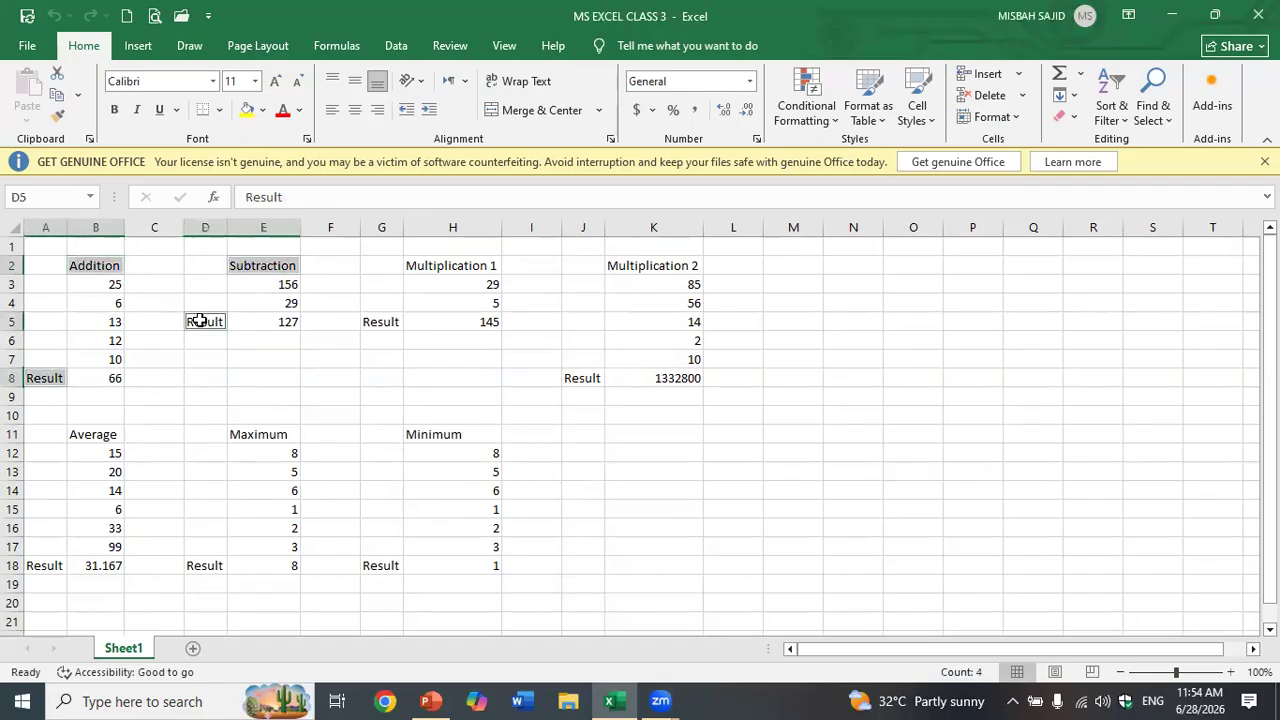
pyautogui.keyDown('ctrl'); pyautogui.click(411, 264); pyautogui.keyUp('ctrl')
pyautogui.keyDown('ctrl'); pyautogui.click(376, 320); pyautogui.keyUp('ctrl')
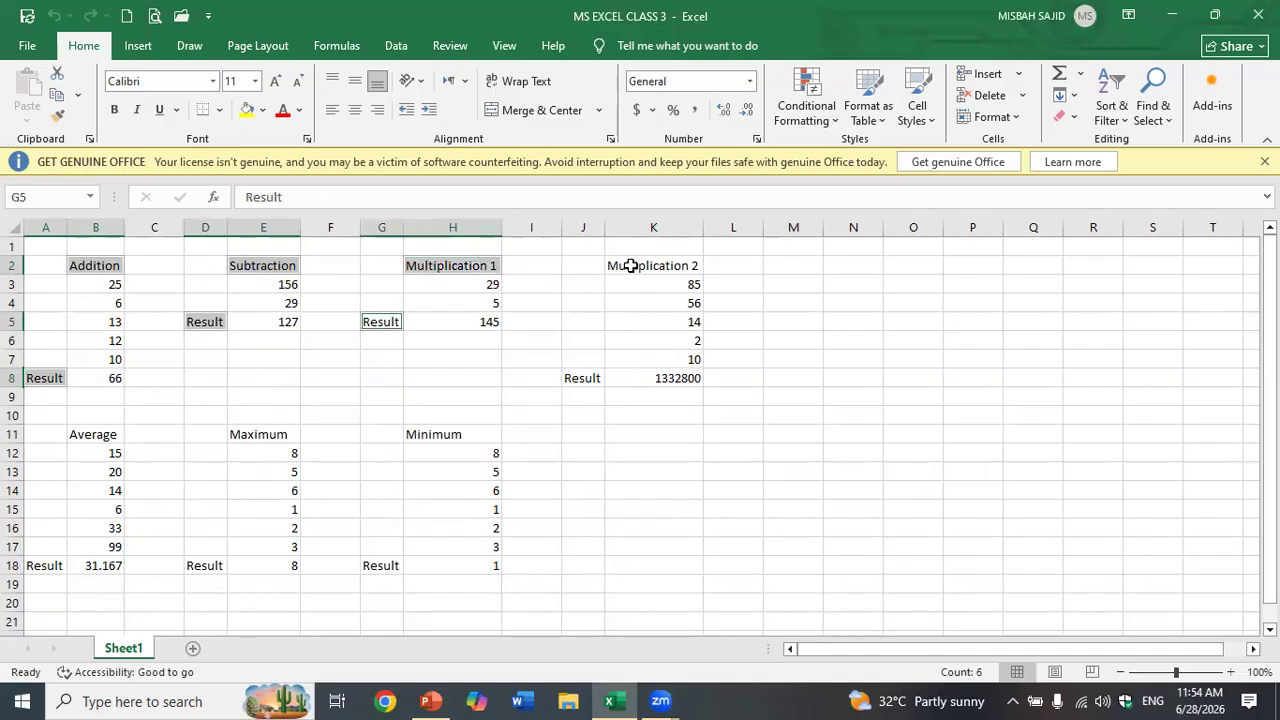
pyautogui.keyDown('ctrl'); pyautogui.click(631, 265); pyautogui.keyUp('ctrl')
pyautogui.keyDown('ctrl'); pyautogui.click(588, 374); pyautogui.keyUp('ctrl')
pyautogui.keyDown('ctrl'); pyautogui.click(88, 433); pyautogui.keyUp('ctrl')
pyautogui.keyDown('ctrl'); pyautogui.click(58, 565); pyautogui.keyUp('ctrl')
pyautogui.keyDown('ctrl'); pyautogui.click(251, 438); pyautogui.keyUp('ctrl')
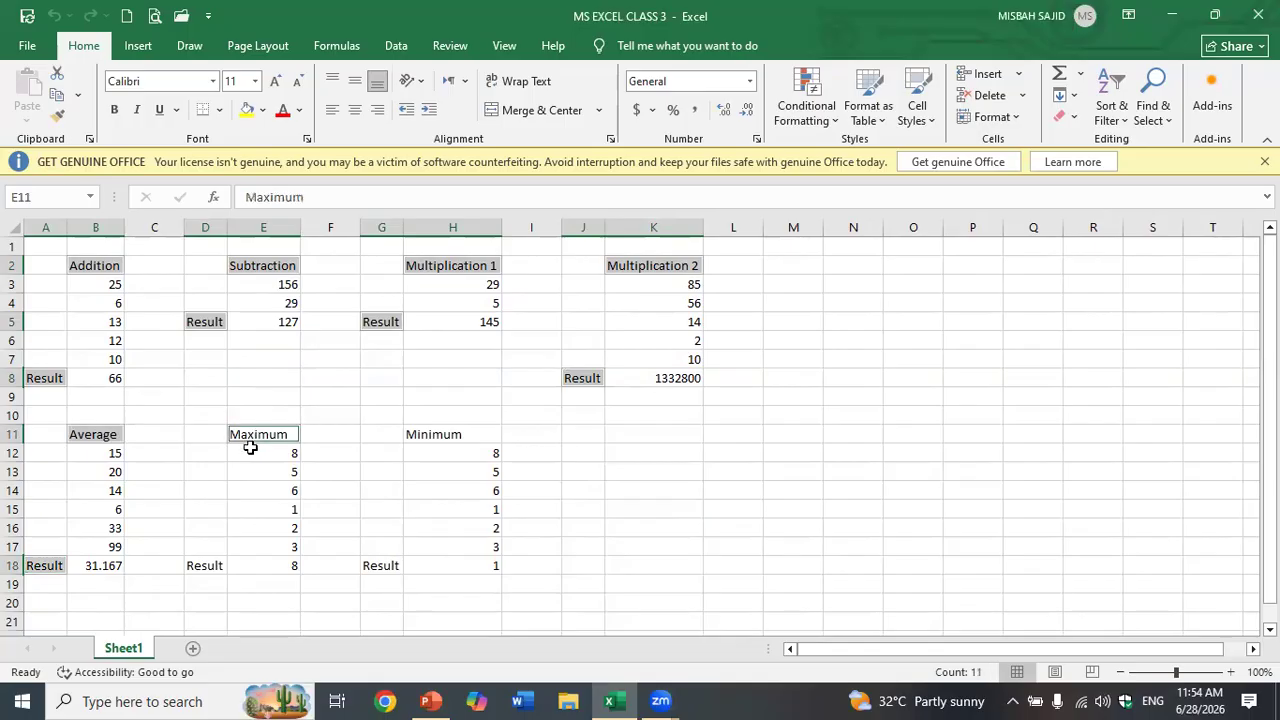
pyautogui.keyDown('ctrl'); pyautogui.click(203, 560); pyautogui.keyUp('ctrl')
pyautogui.keyDown('ctrl'); pyautogui.click(434, 430); pyautogui.keyUp('ctrl')
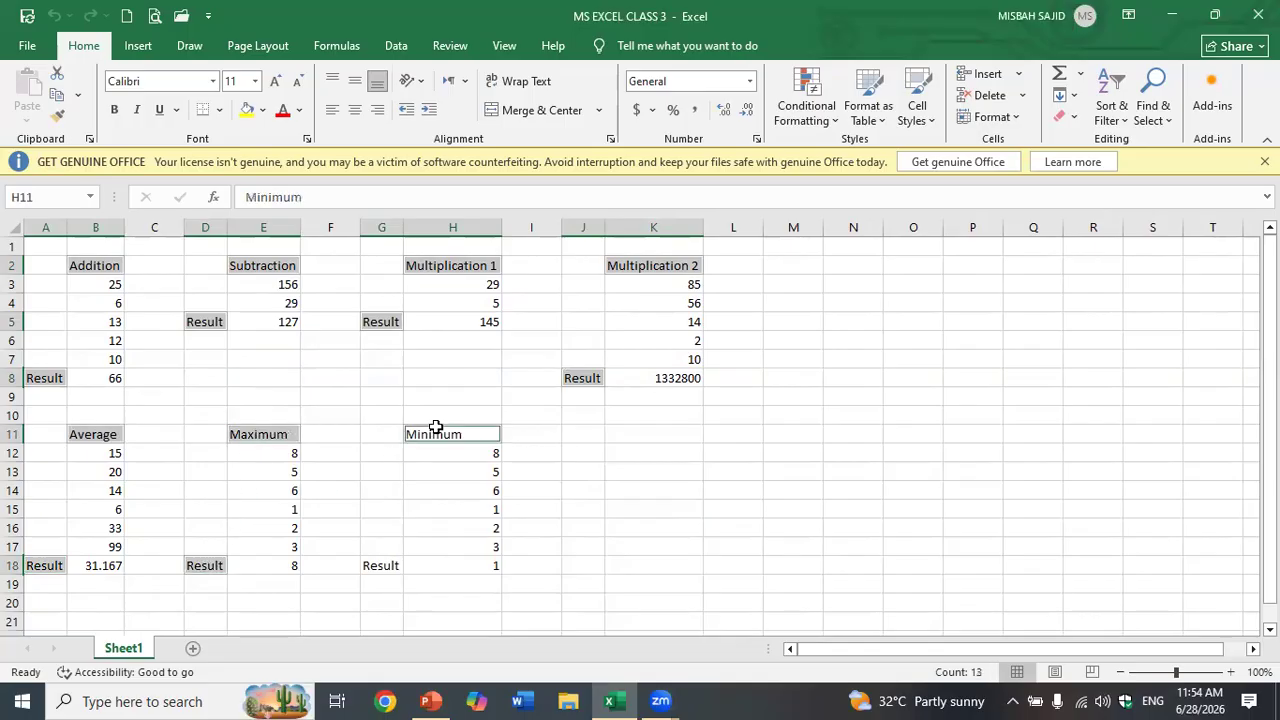
pyautogui.keyDown('ctrl'); pyautogui.click(390, 565); pyautogui.keyUp('ctrl')
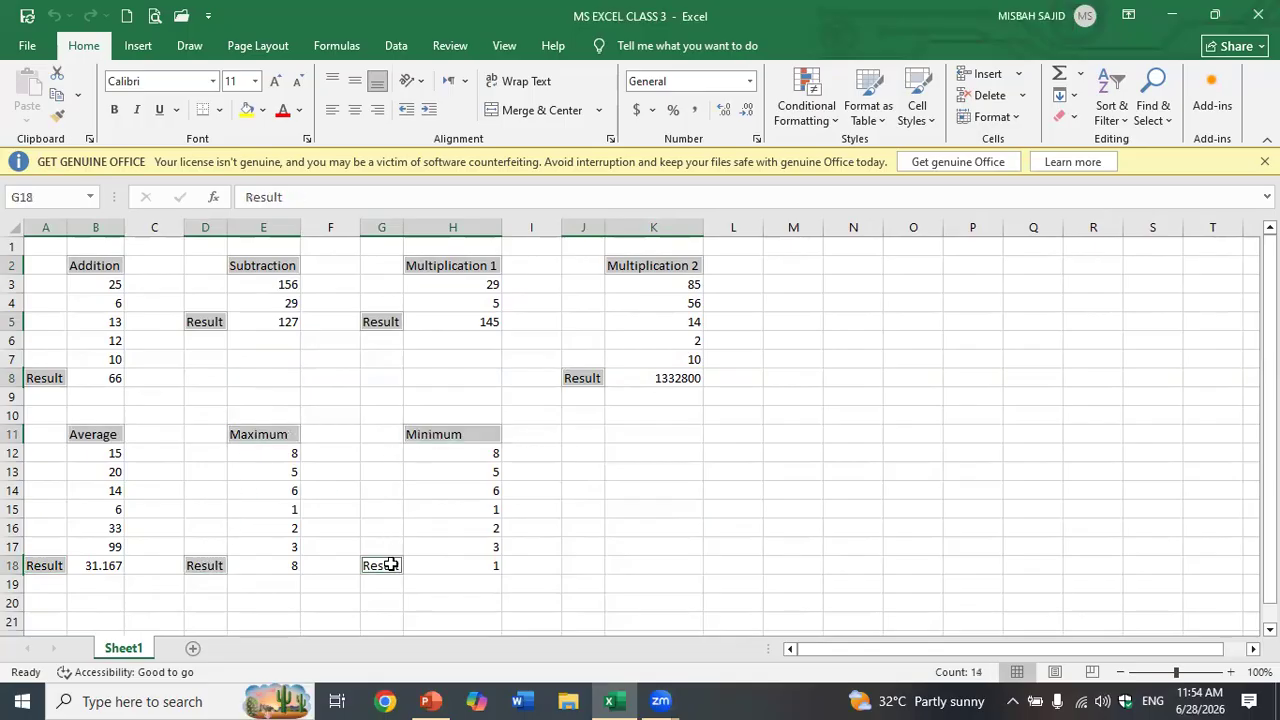
pyautogui.click(115, 110)
# Step: Fill the selected heading and Result label cells with the gold theme color
pyautogui.click(220, 110)
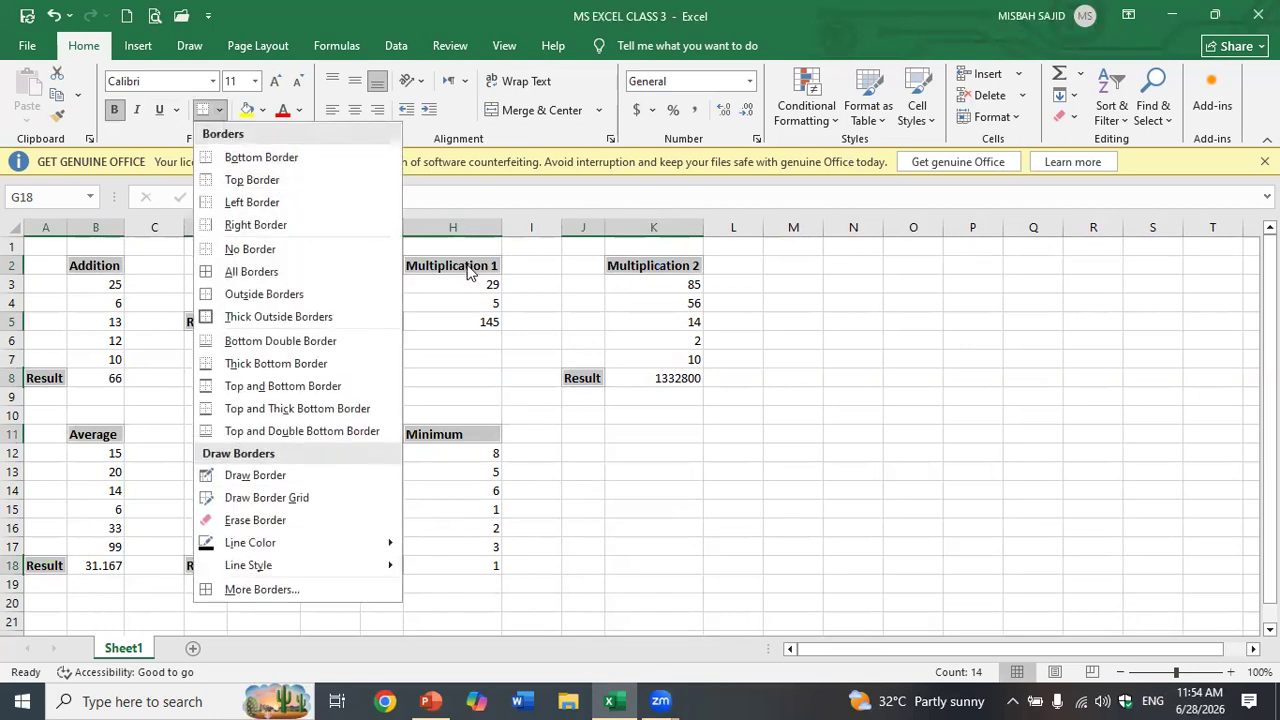
pyautogui.click(262, 110)
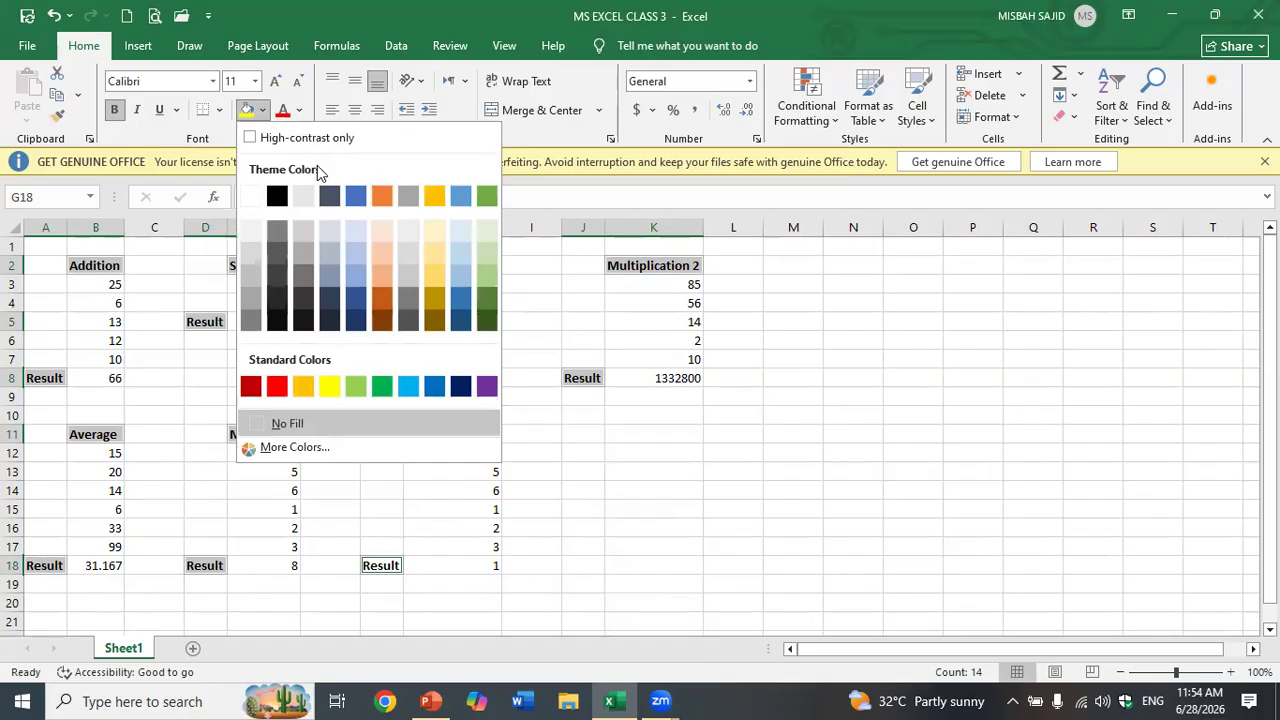
pyautogui.click(433, 197)
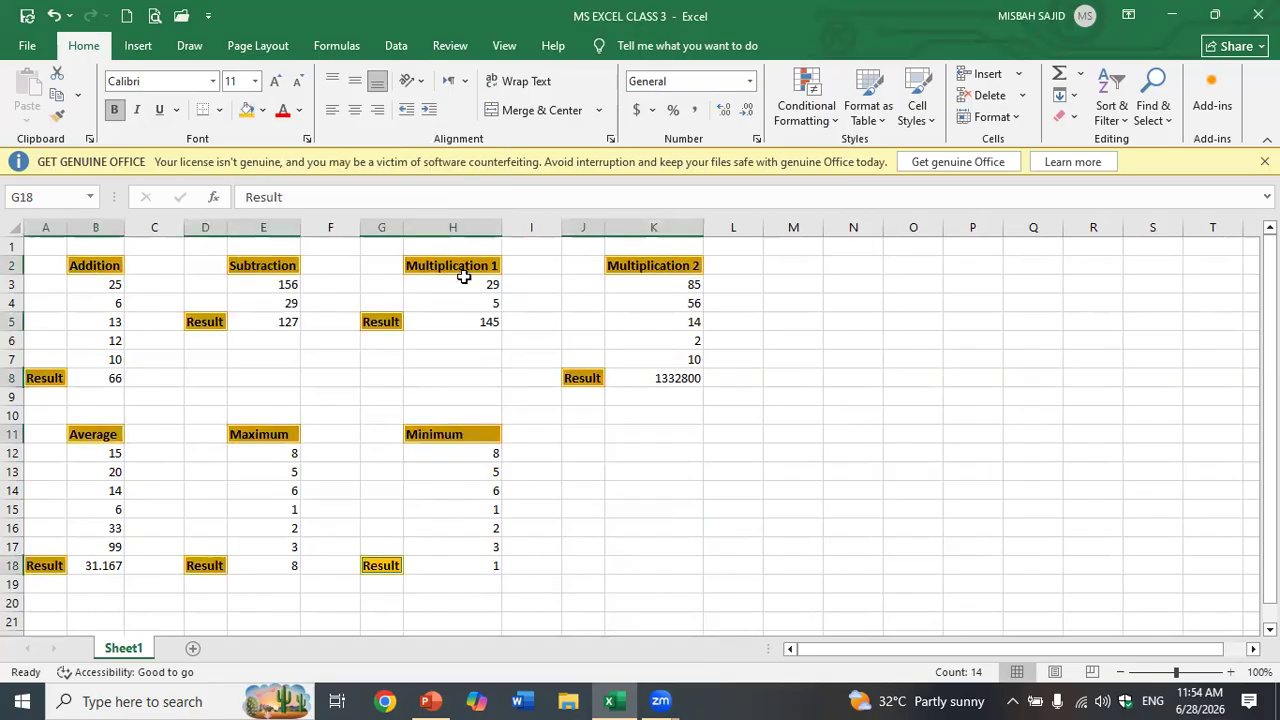
pyautogui.click(510, 376)
pyautogui.moveTo(92, 265); pyautogui.dragTo(103, 377)
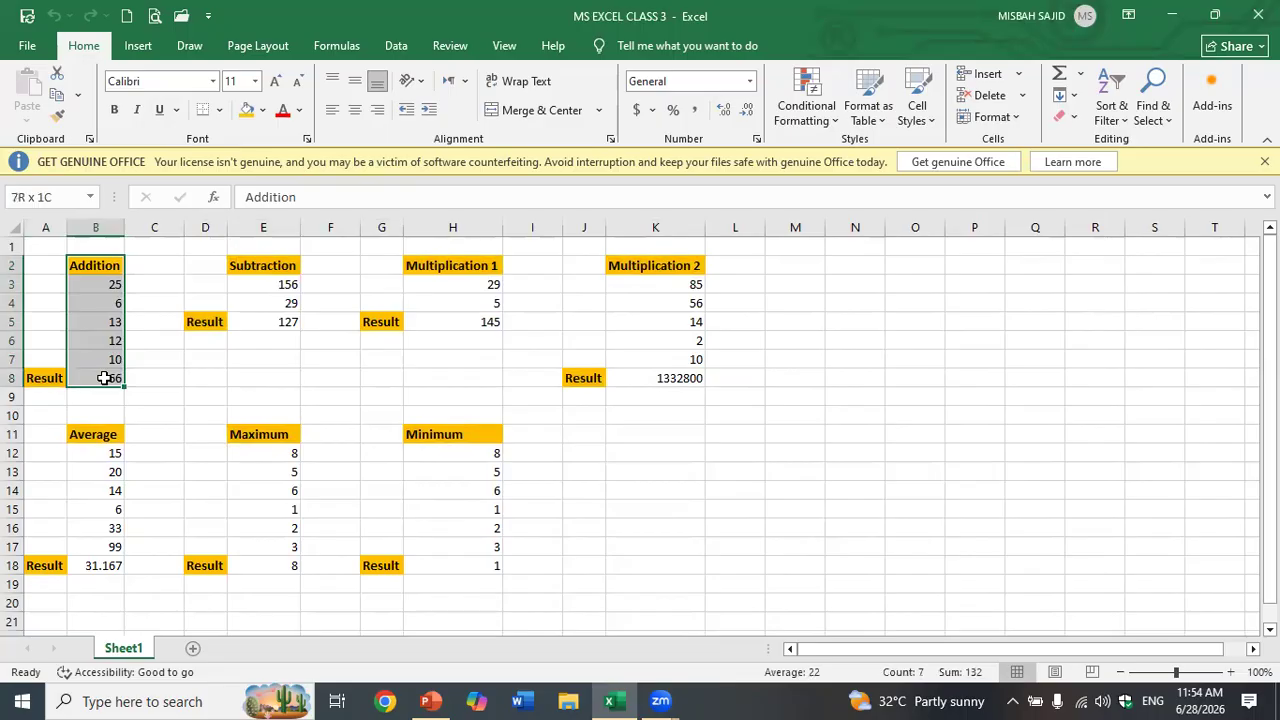
pyautogui.keyDown('ctrl'); pyautogui.click(48, 377); pyautogui.keyUp('ctrl')
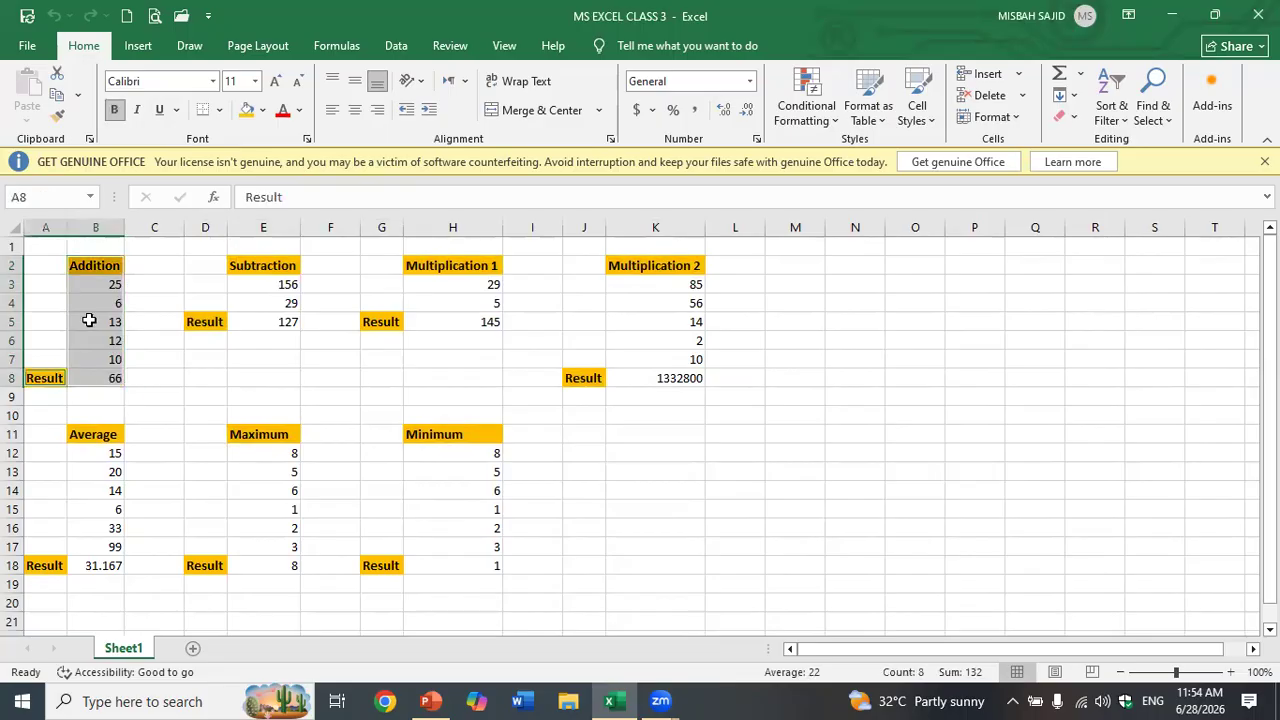
pyautogui.click(209, 300)
# Step: Apply All Borders to the headings, values, results and Result labels of all seven calculation tables
pyautogui.moveTo(114, 264); pyautogui.dragTo(114, 377)
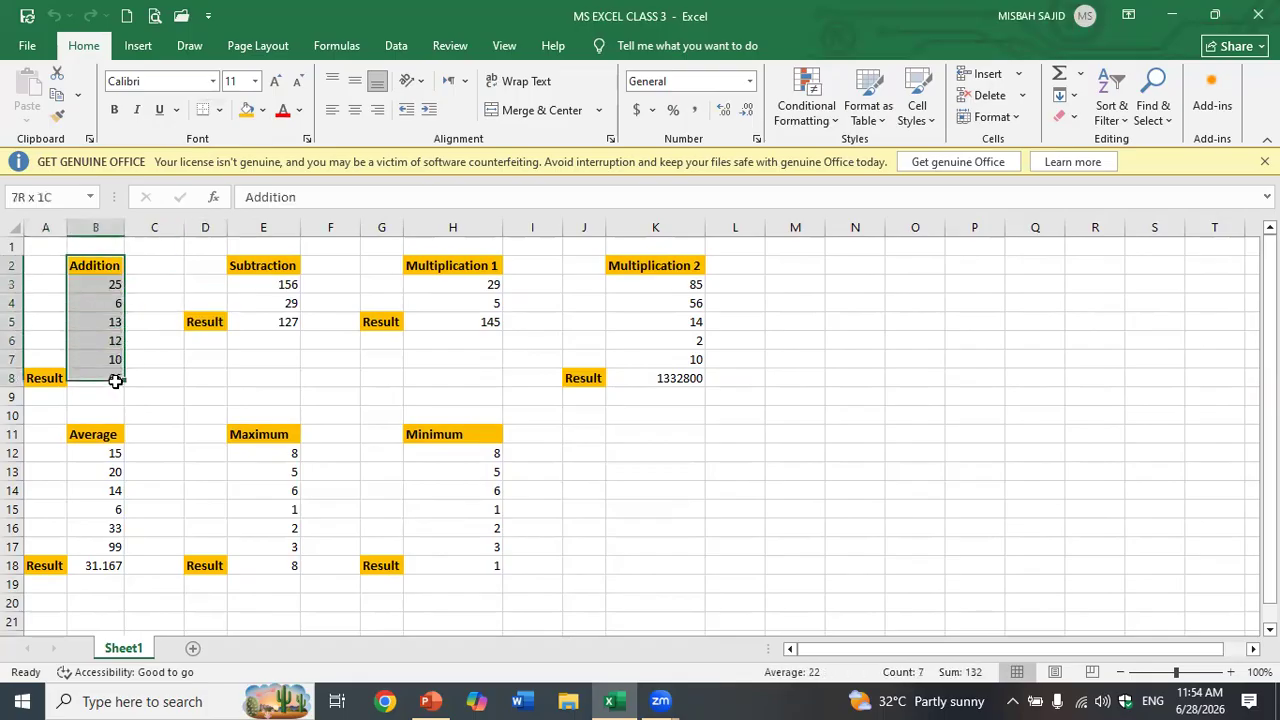
pyautogui.keyDown('ctrl'); pyautogui.click(48, 377); pyautogui.keyUp('ctrl')
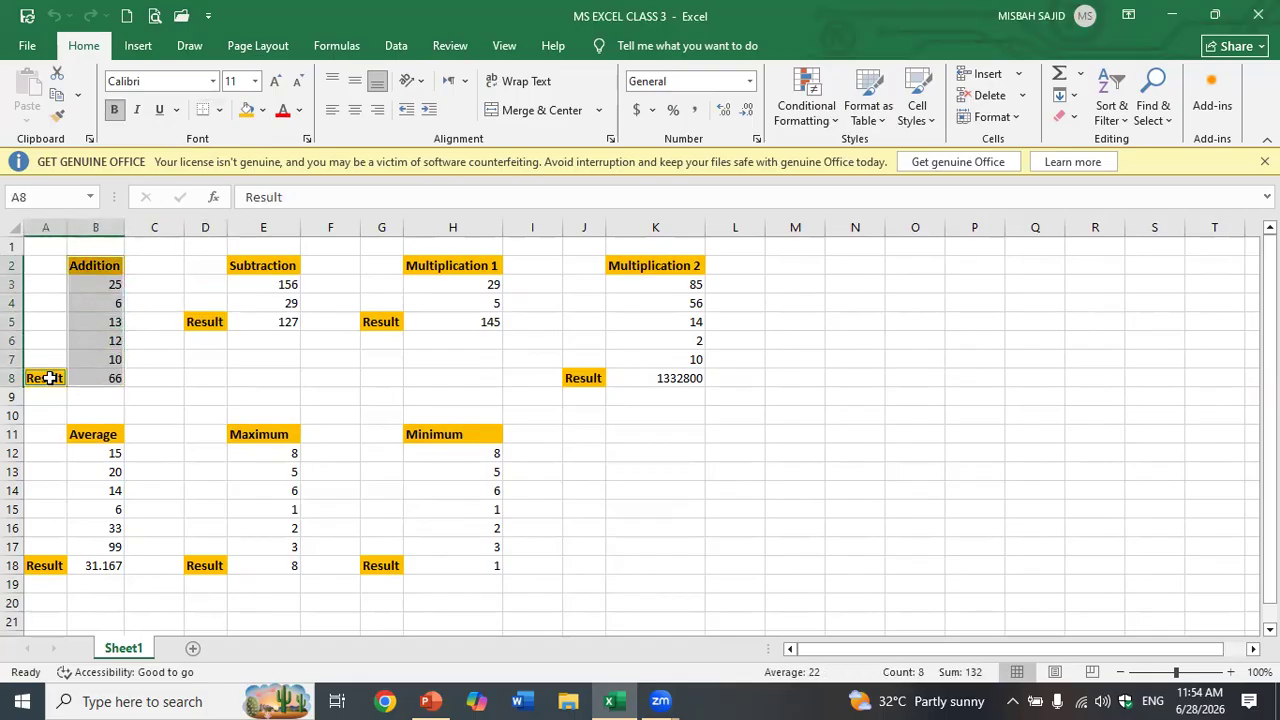
pyautogui.keyDown('ctrl'); pyautogui.moveTo(264, 265); pyautogui.dragTo(266, 320); pyautogui.keyUp('ctrl')
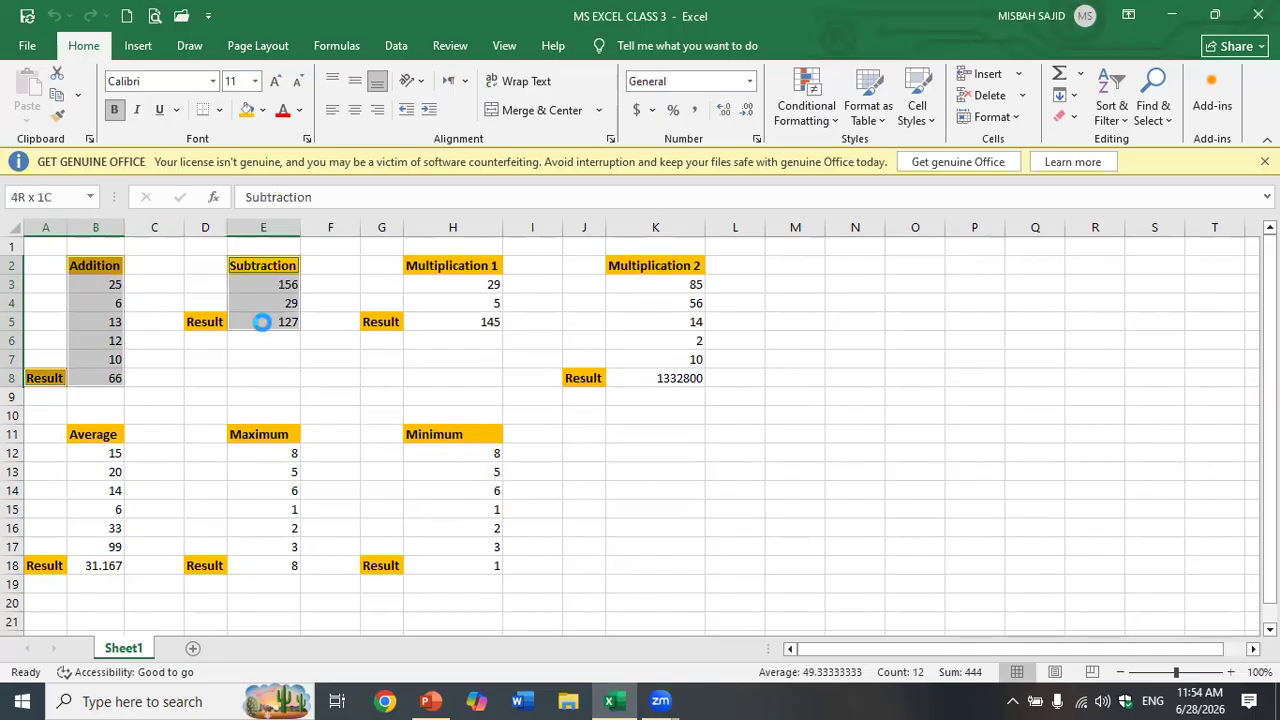
pyautogui.keyDown('ctrl'); pyautogui.click(210, 321); pyautogui.keyUp('ctrl')
pyautogui.keyDown('ctrl'); pyautogui.moveTo(433, 268); pyautogui.dragTo(408, 317); pyautogui.keyUp('ctrl')
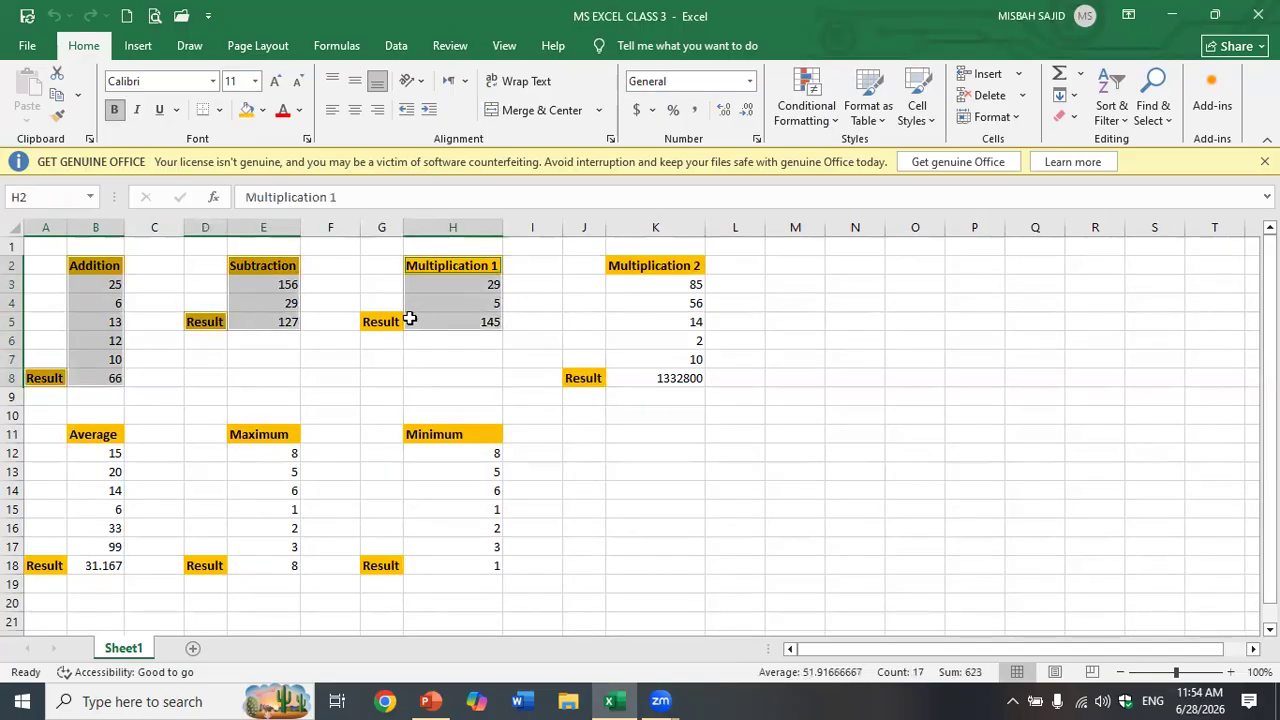
pyautogui.keyDown('ctrl'); pyautogui.click(381, 321); pyautogui.keyUp('ctrl')
pyautogui.keyDown('ctrl'); pyautogui.moveTo(640, 265); pyautogui.dragTo(651, 372); pyautogui.keyUp('ctrl')
pyautogui.keyDown('ctrl'); pyautogui.click(583, 377); pyautogui.keyUp('ctrl')
pyautogui.keyDown('ctrl'); pyautogui.moveTo(474, 432); pyautogui.dragTo(473, 550); pyautogui.keyUp('ctrl')
pyautogui.keyDown('ctrl'); pyautogui.click(405, 568); pyautogui.keyUp('ctrl')
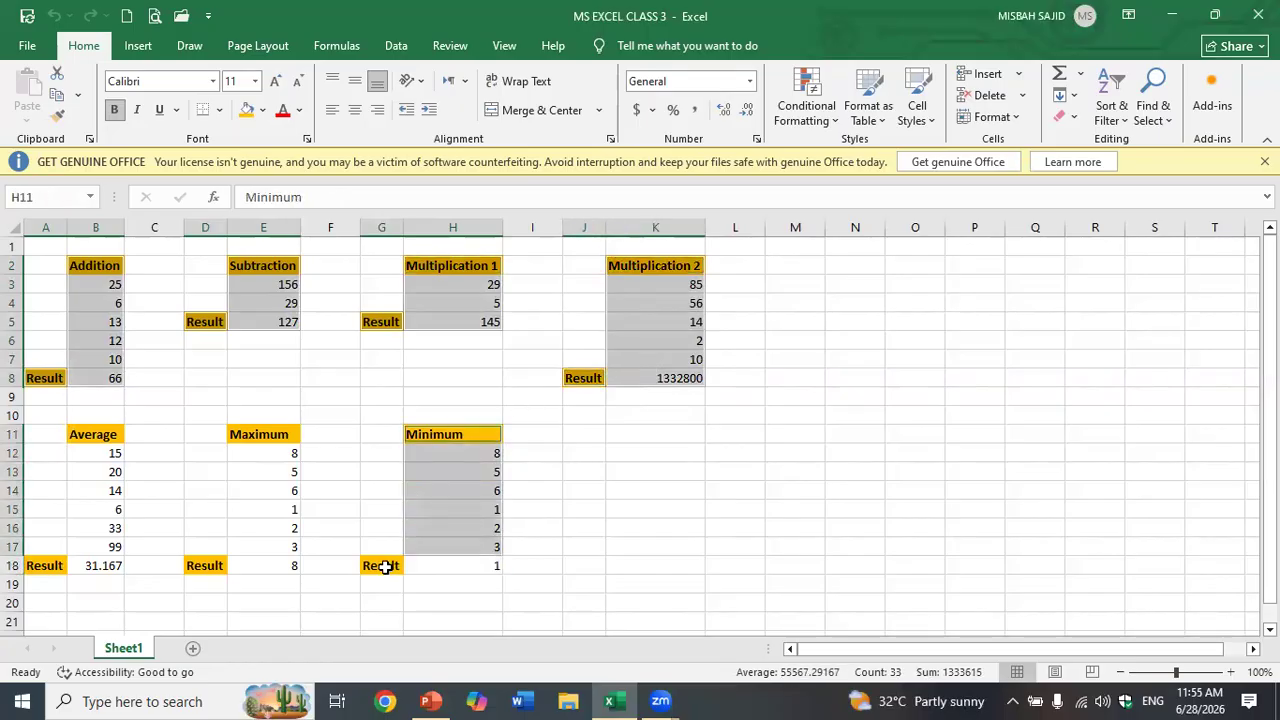
pyautogui.keyDown('ctrl'); pyautogui.click(384, 567); pyautogui.keyUp('ctrl')
pyautogui.keyDown('ctrl'); pyautogui.click(434, 566); pyautogui.keyUp('ctrl')
pyautogui.keyDown('ctrl'); pyautogui.moveTo(274, 437); pyautogui.dragTo(251, 563); pyautogui.keyUp('ctrl')
pyautogui.keyDown('ctrl'); pyautogui.click(206, 566); pyautogui.keyUp('ctrl')
pyautogui.keyDown('ctrl'); pyautogui.moveTo(100, 436); pyautogui.dragTo(103, 560); pyautogui.keyUp('ctrl')
pyautogui.keyDown('ctrl'); pyautogui.click(59, 567); pyautogui.keyUp('ctrl')
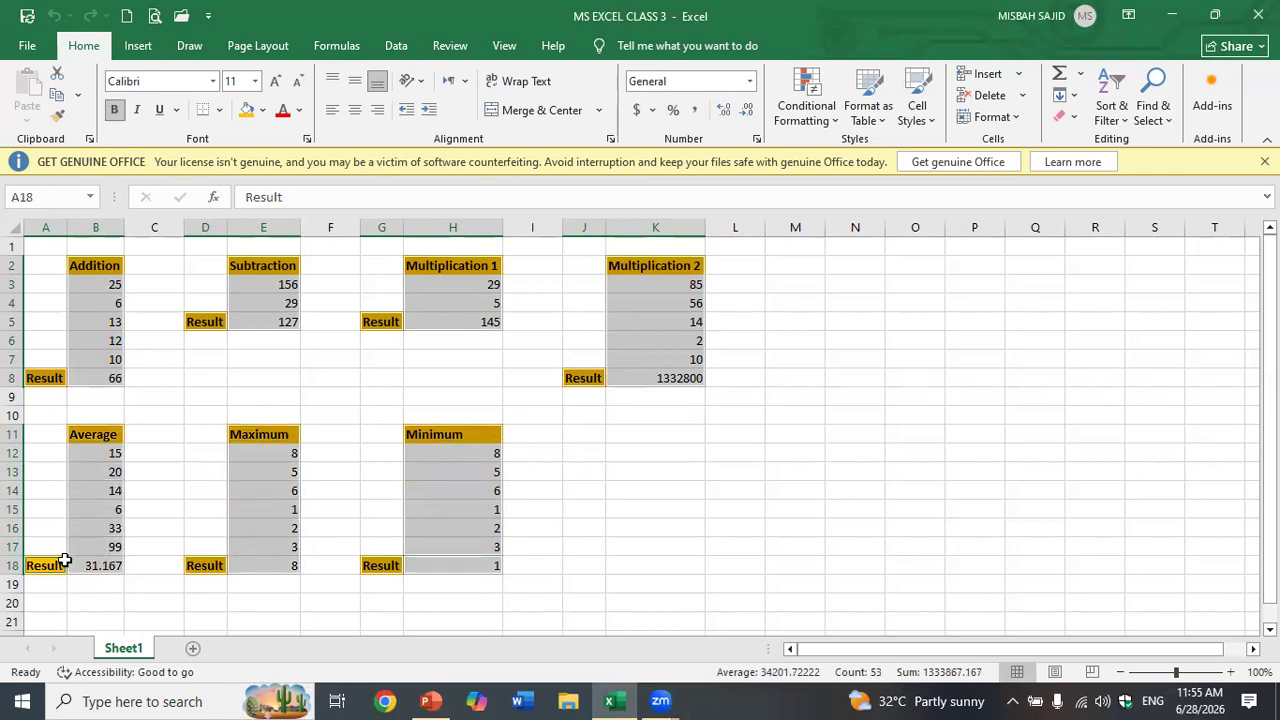
pyautogui.click(219, 110)
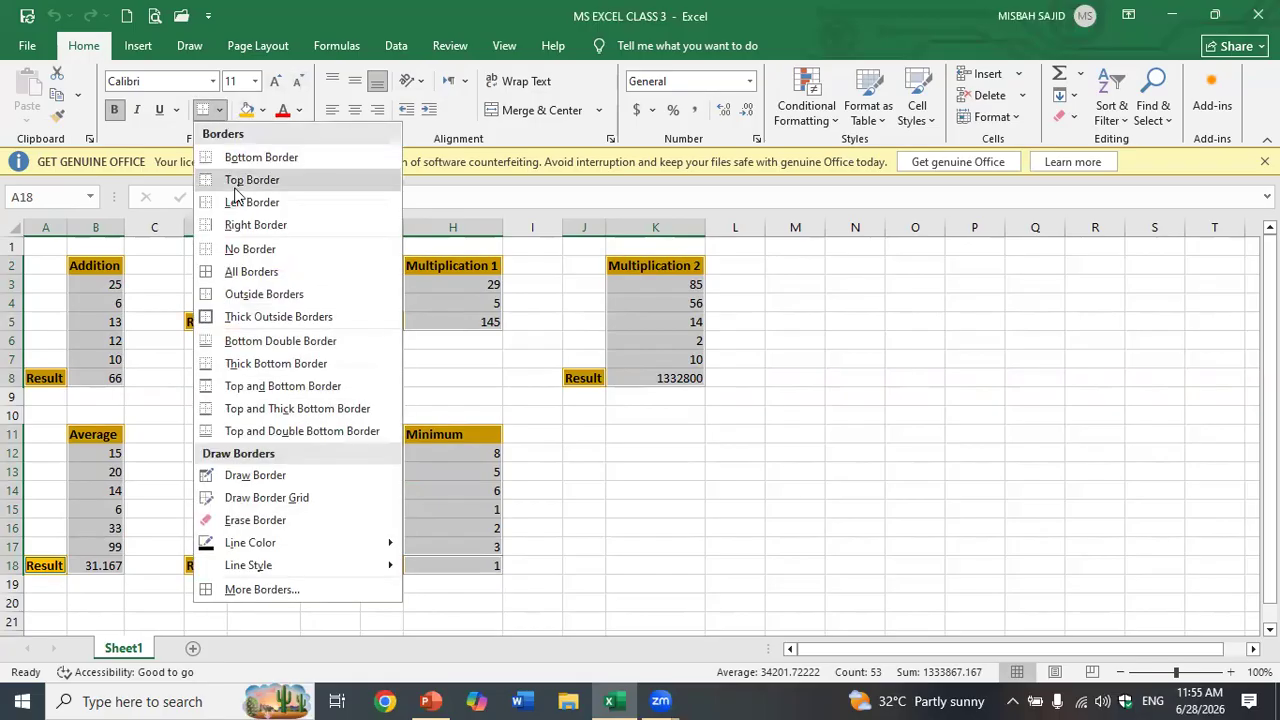
pyautogui.click(241, 270)
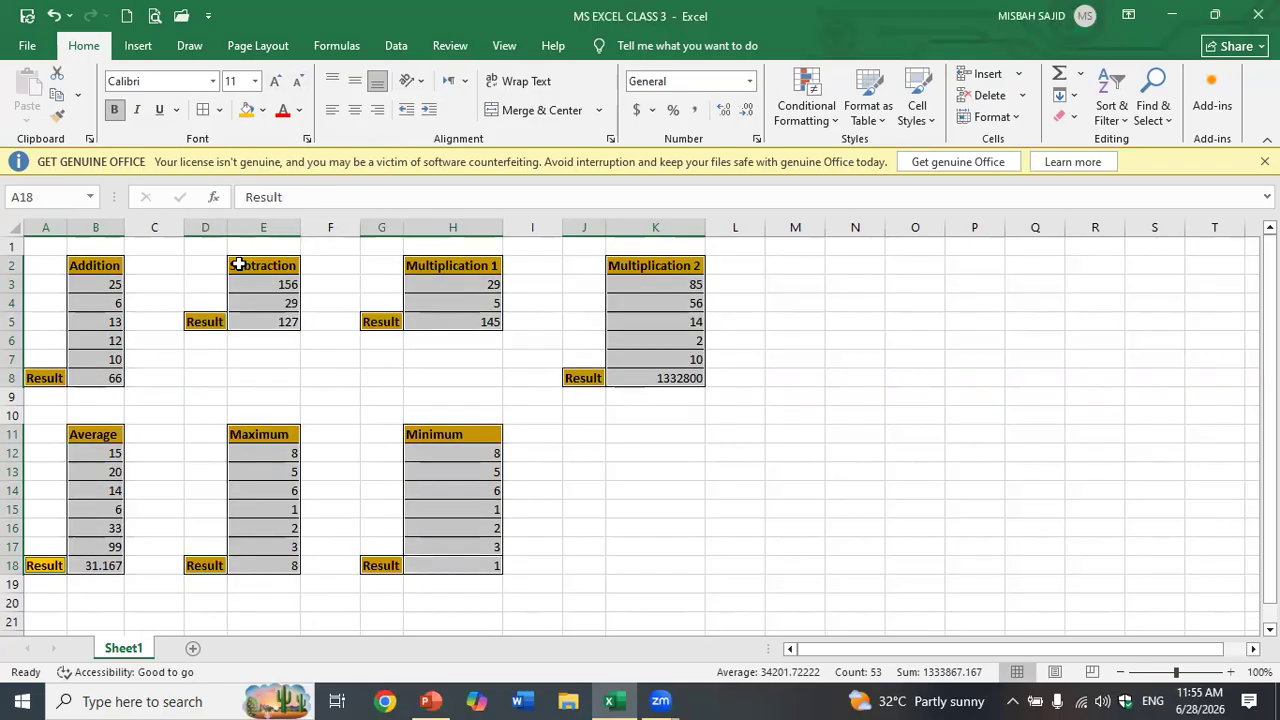
pyautogui.click(340, 338)
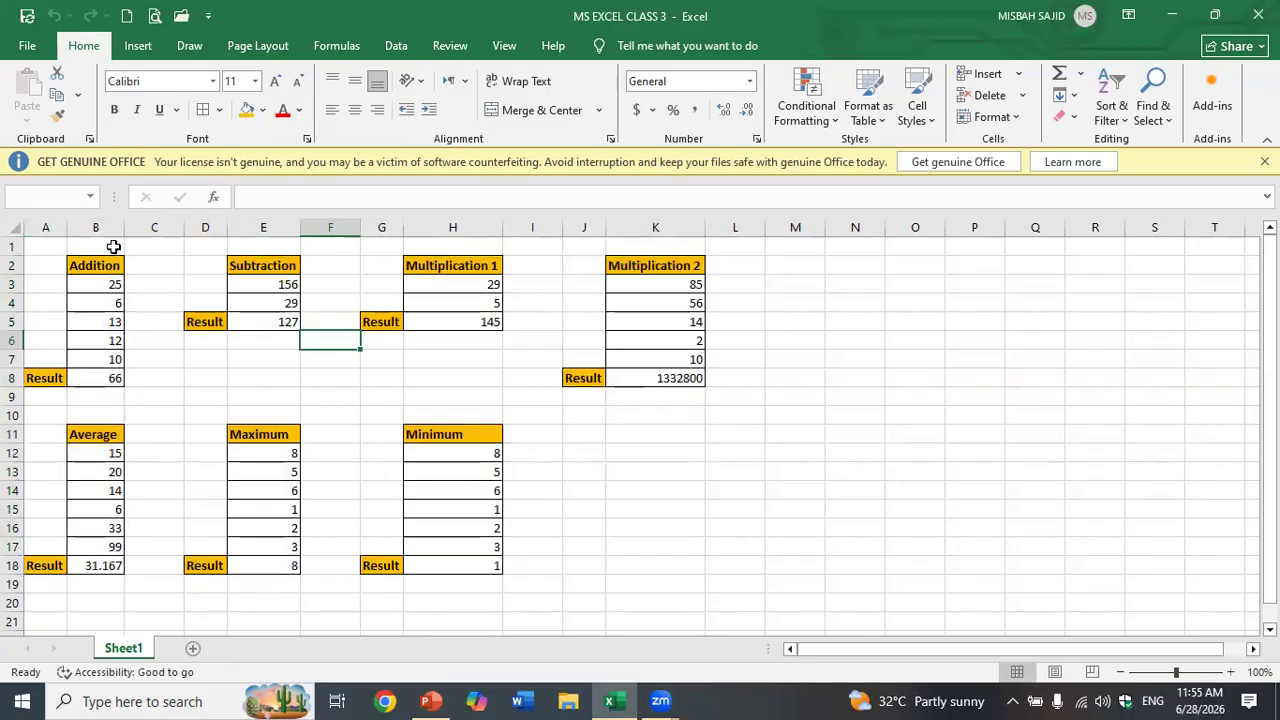
# Step: Merge and center cells C1 to I1 and align the merged cell vertically to the middle
pyautogui.moveTo(156, 248); pyautogui.dragTo(542, 241)
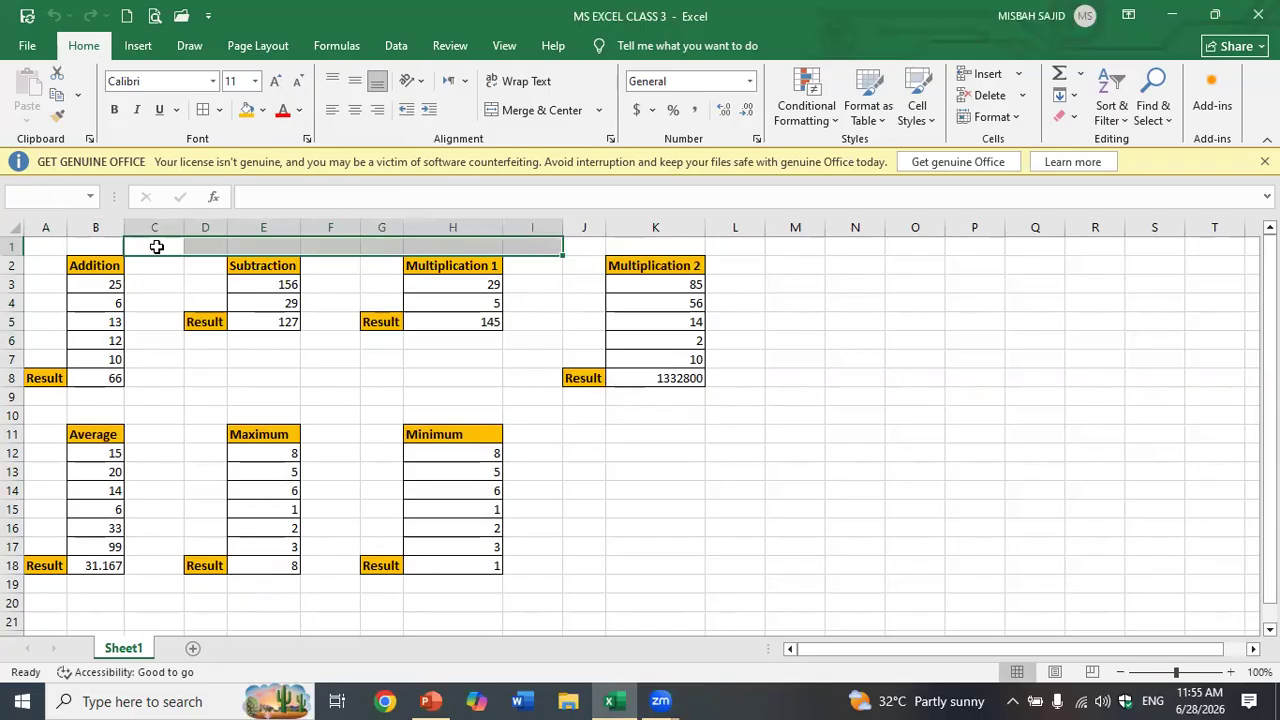
pyautogui.click(515, 118)
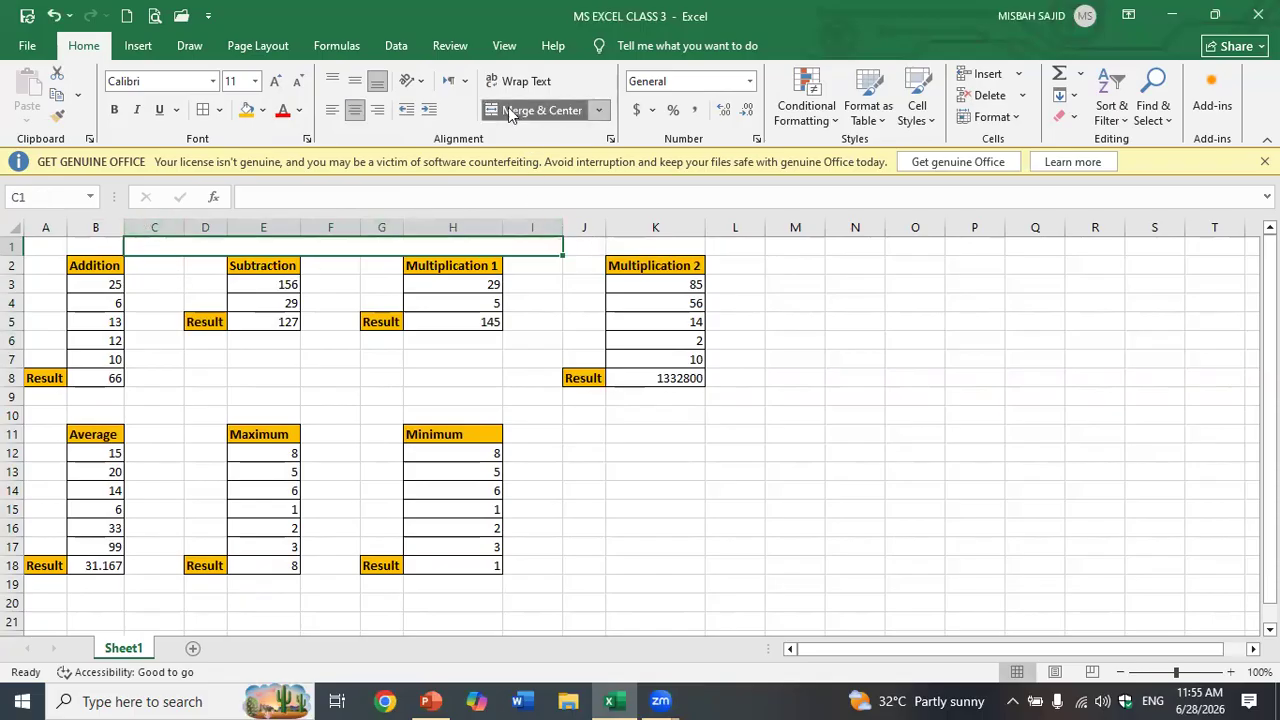
pyautogui.click(352, 82)
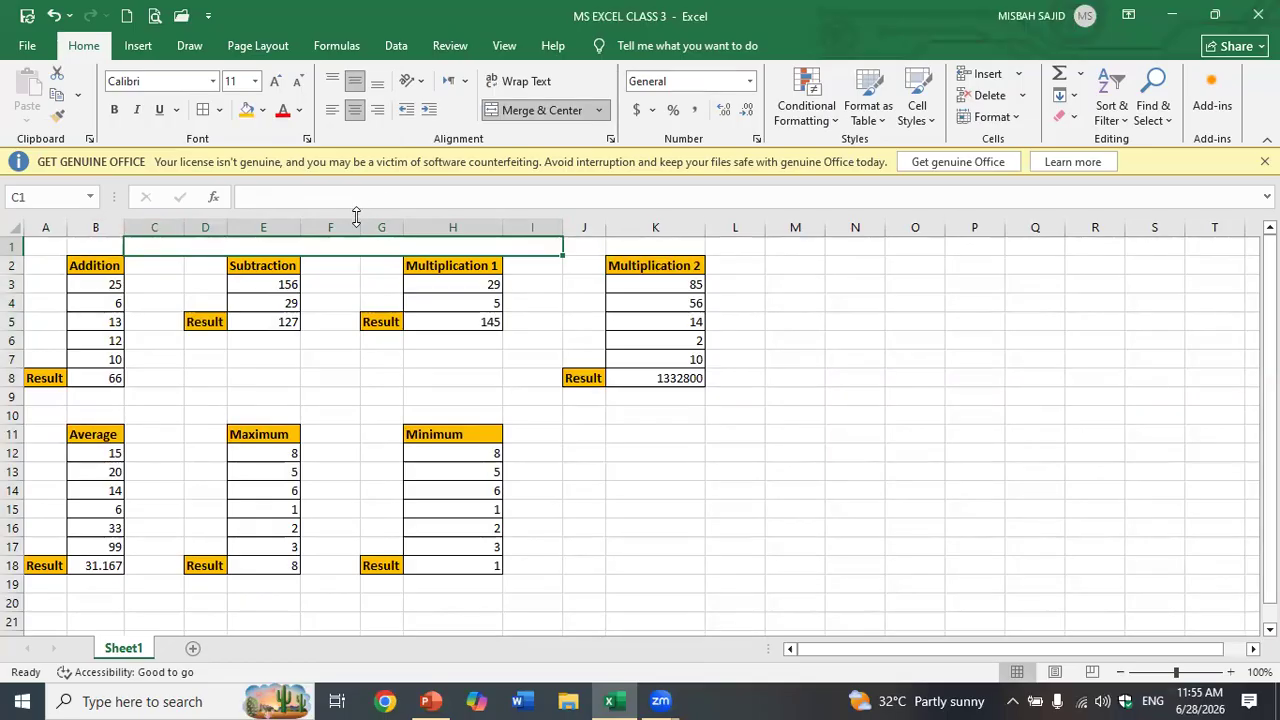
# Step: Enter the title "Class 3 (MS EXCEL BASIC FORMULAS)" in the merged cell in row 1
pyautogui.doubleClick(355, 248)
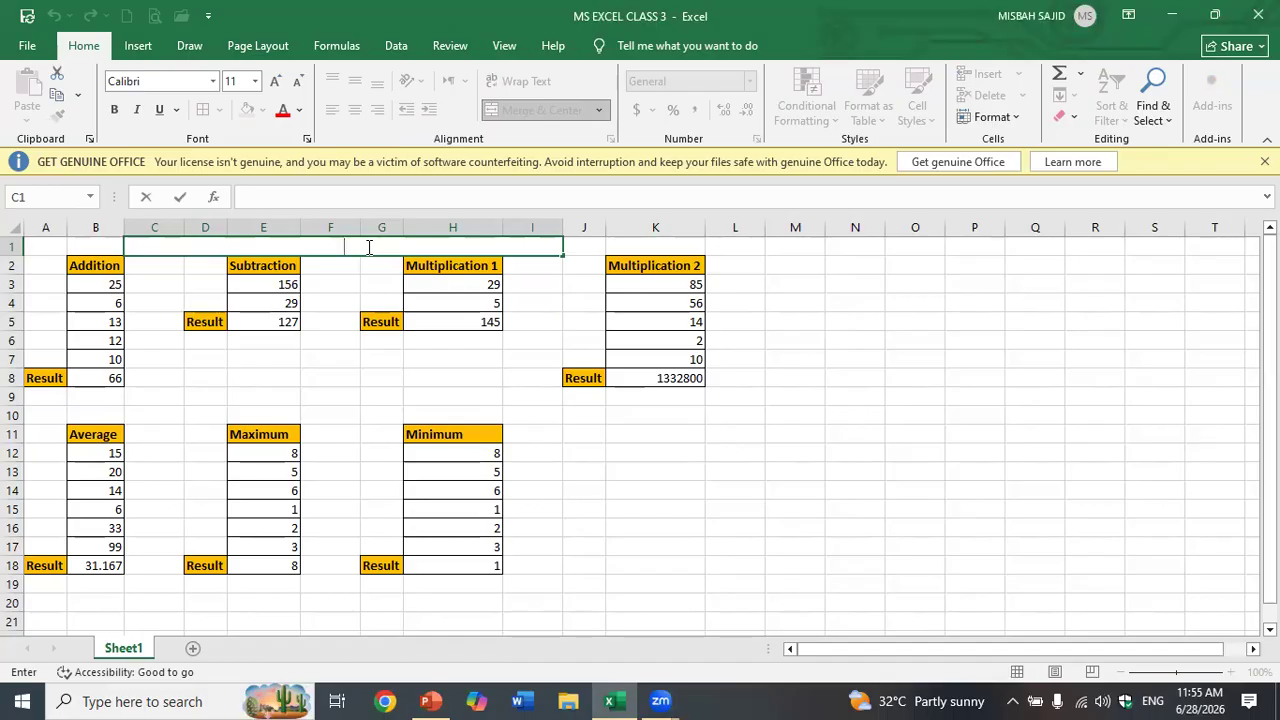
pyautogui.write('Class 3 (MS eX')
pyautogui.press('BackSpace')
pyautogui.press('BackSpace')
pyautogui.write('EXCEL')
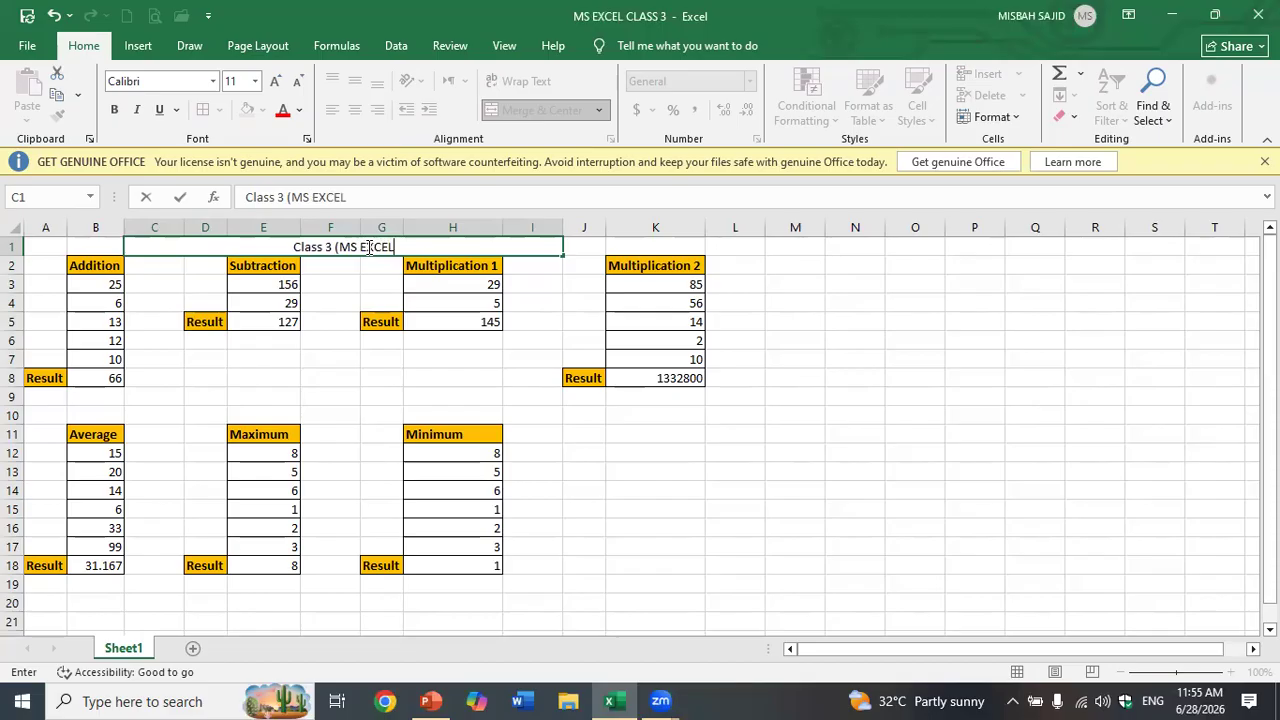
pyautogui.write(' BASIC')
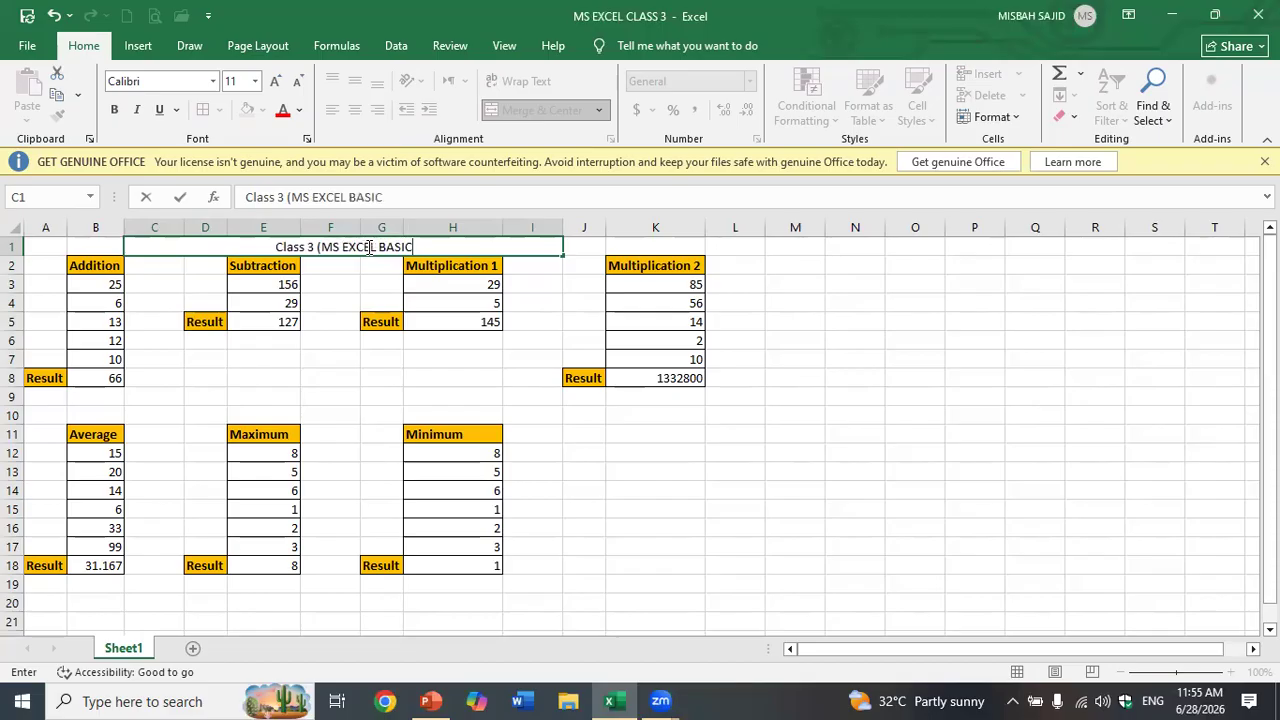
pyautogui.write(' FORMULA')
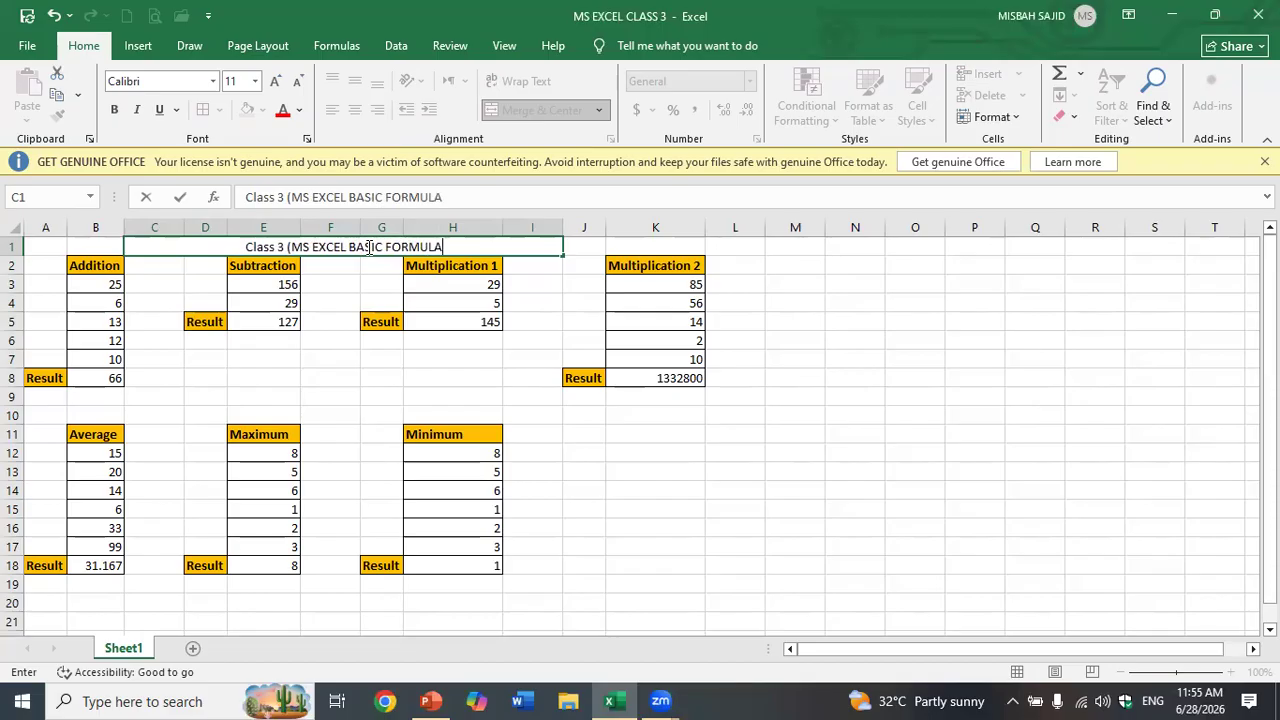
pyautogui.write('S)')
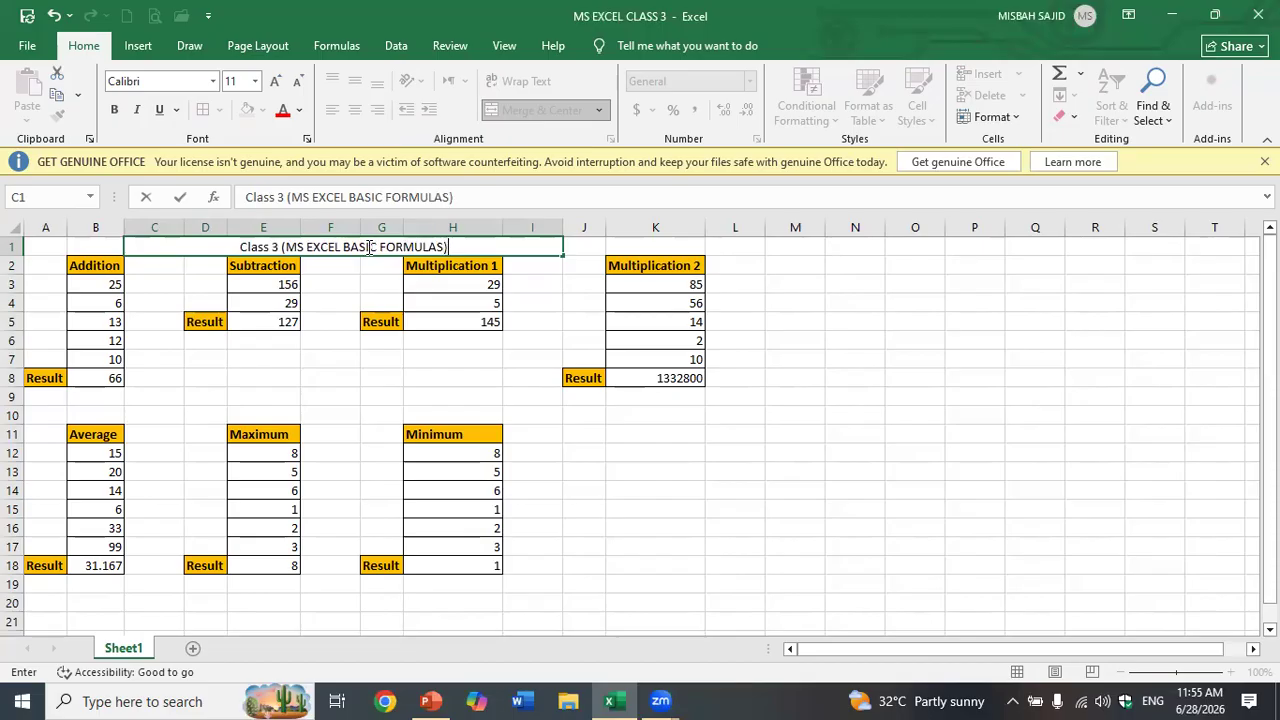
pyautogui.click(546, 468)
# Step: Change the word "Class" in the merged title cell to uppercase so it reads "CLASS 3 (MS EXCEL BASIC FORMULAS)"
pyautogui.click(329, 245)
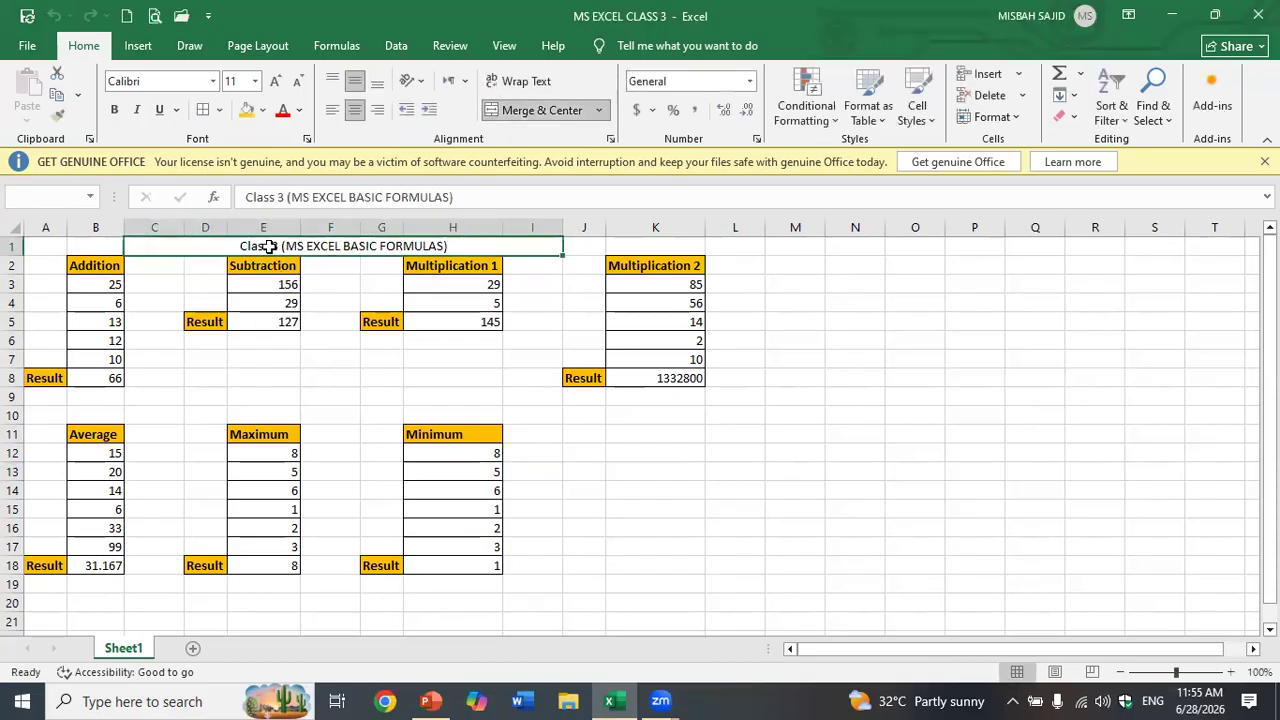
pyautogui.doubleClick(265, 247)
pyautogui.moveTo(158, 247); pyautogui.dragTo(120, 250)
pyautogui.write('CLASS 3')
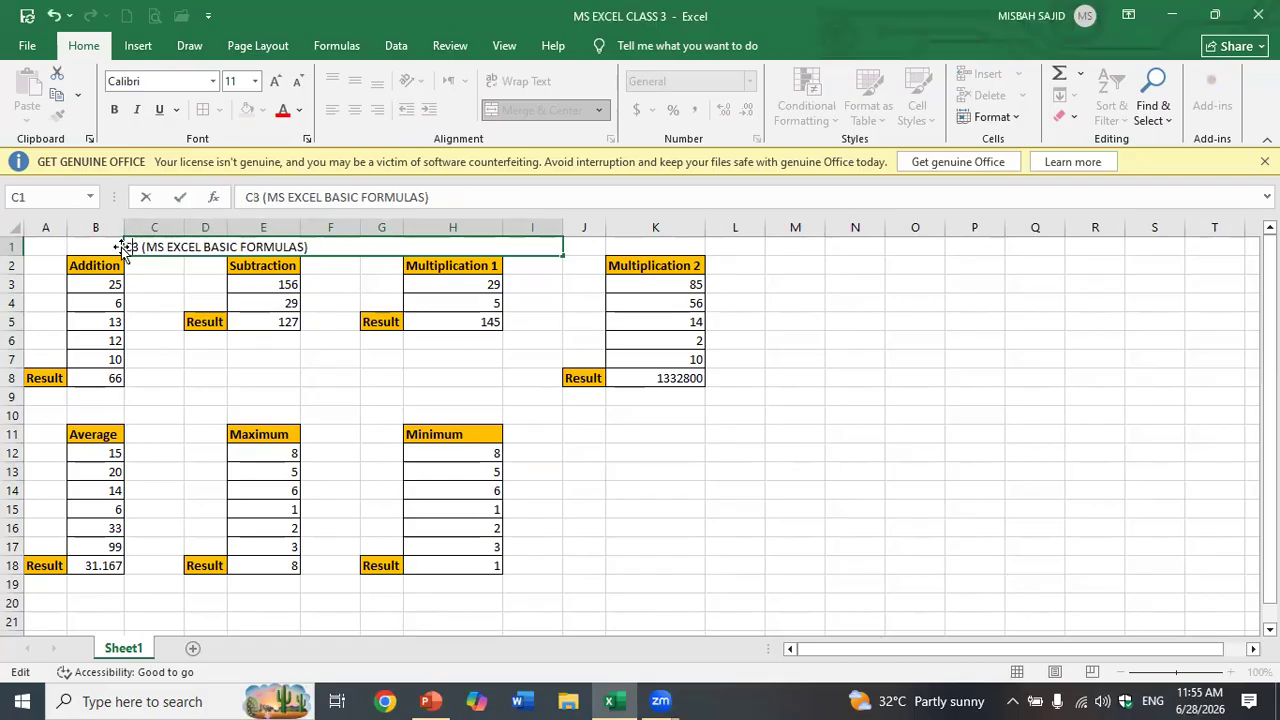
pyautogui.click(290, 352)
pyautogui.click(258, 250)
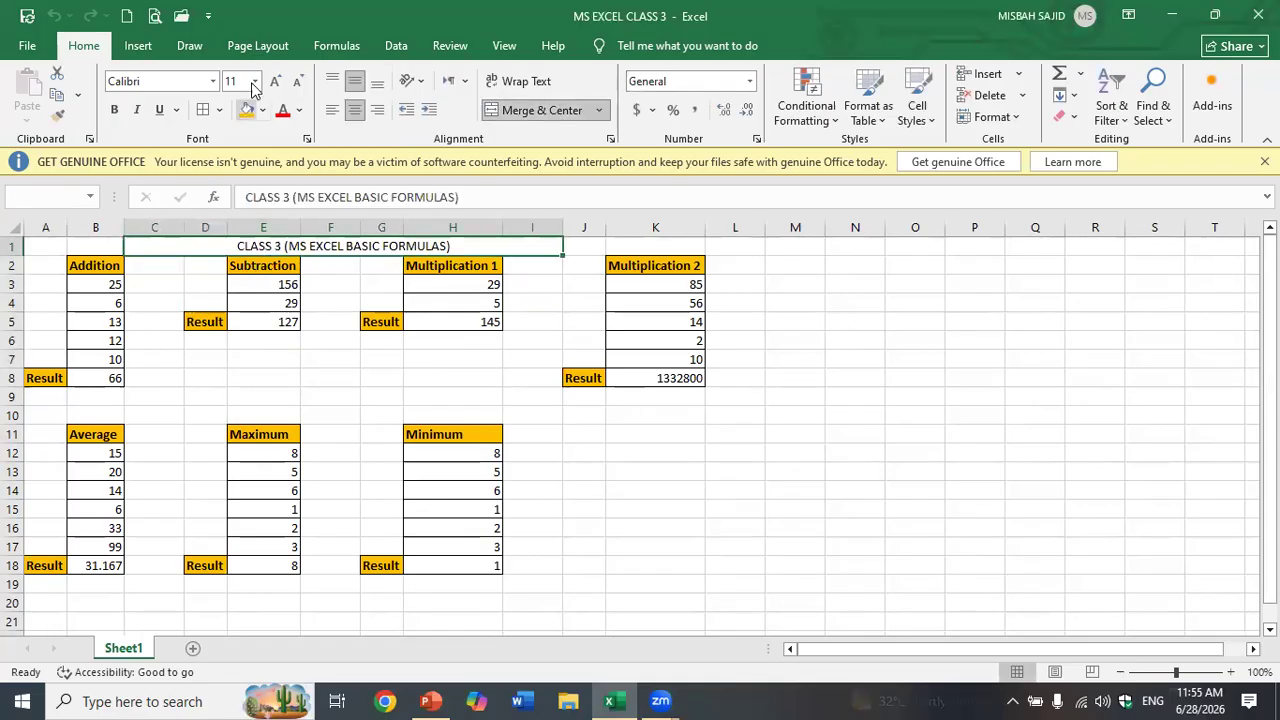
# Step: Format the merged title in row 1 as bold Times New Roman at size 14
pyautogui.click(280, 82)
pyautogui.click(280, 82)
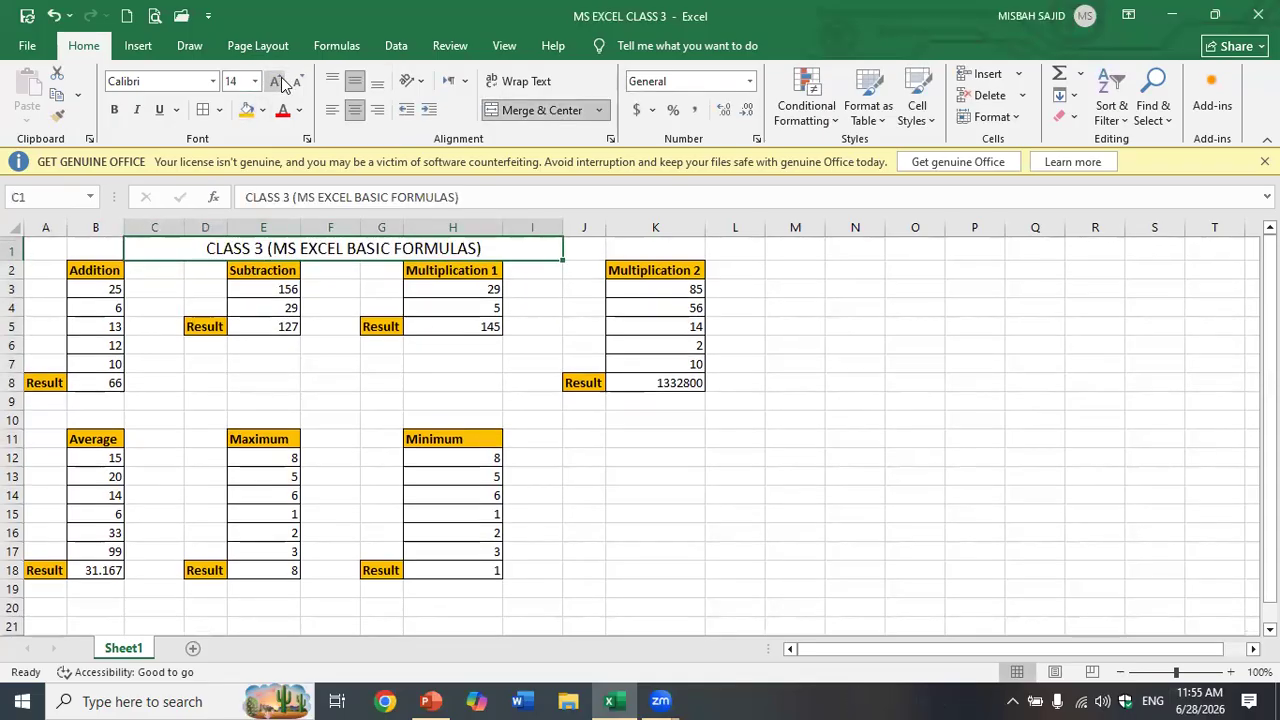
pyautogui.click(114, 109)
pyautogui.click(152, 81)
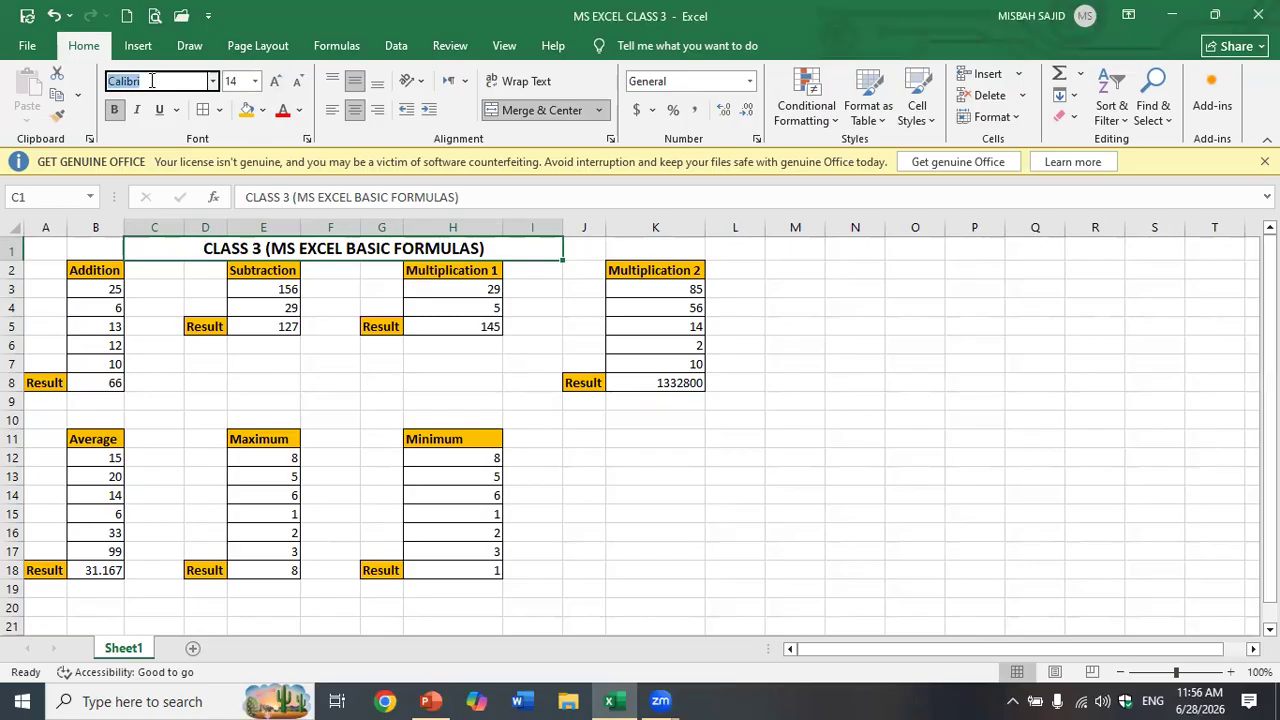
pyautogui.write('Times New Roman')
pyautogui.press('Return')
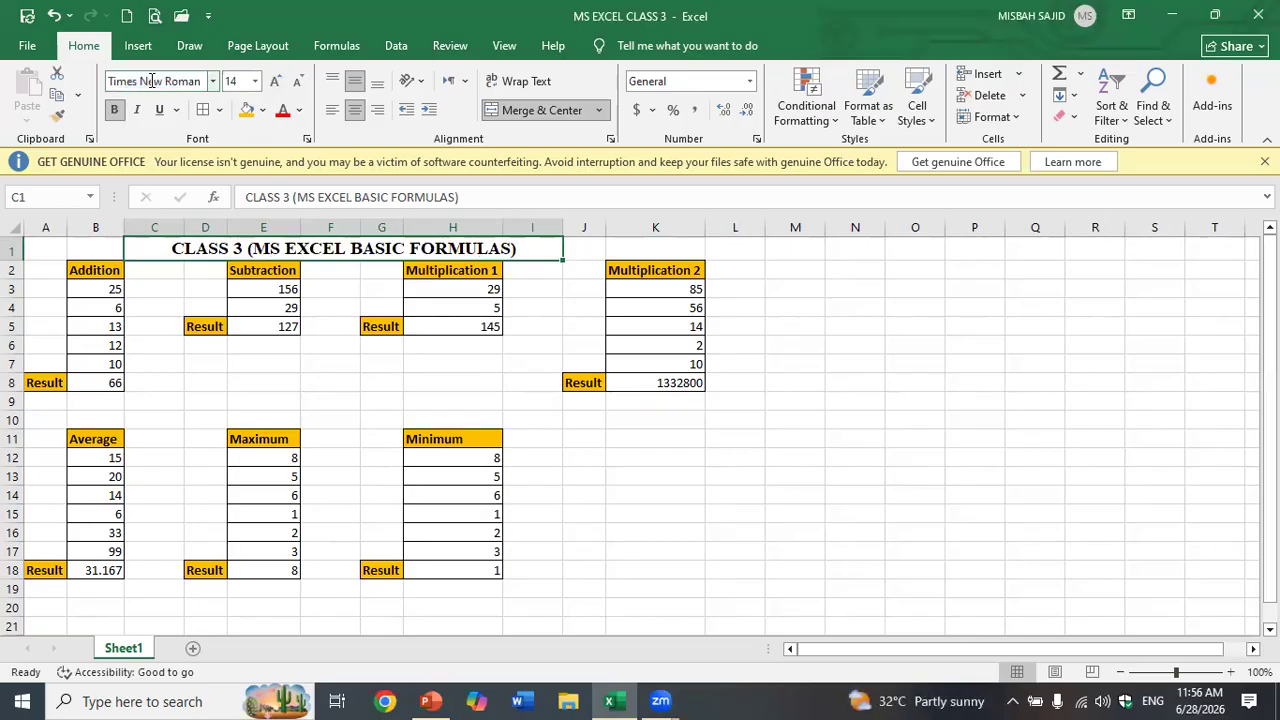
# Step: Set the font of the whole range A1:K18, covering the title and all calculation tables, to Times New Roman
pyautogui.hotkey('ctrl', 'a')
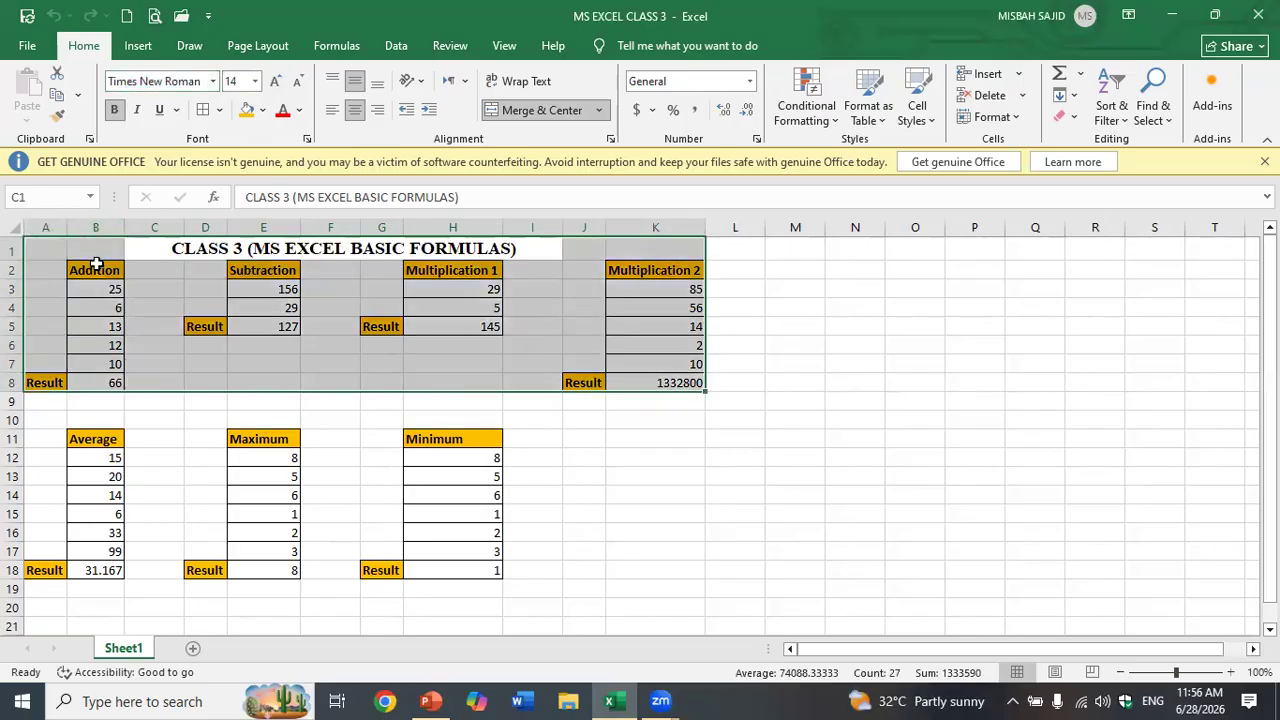
pyautogui.click(286, 414)
pyautogui.hotkey('ctrl', 'a')
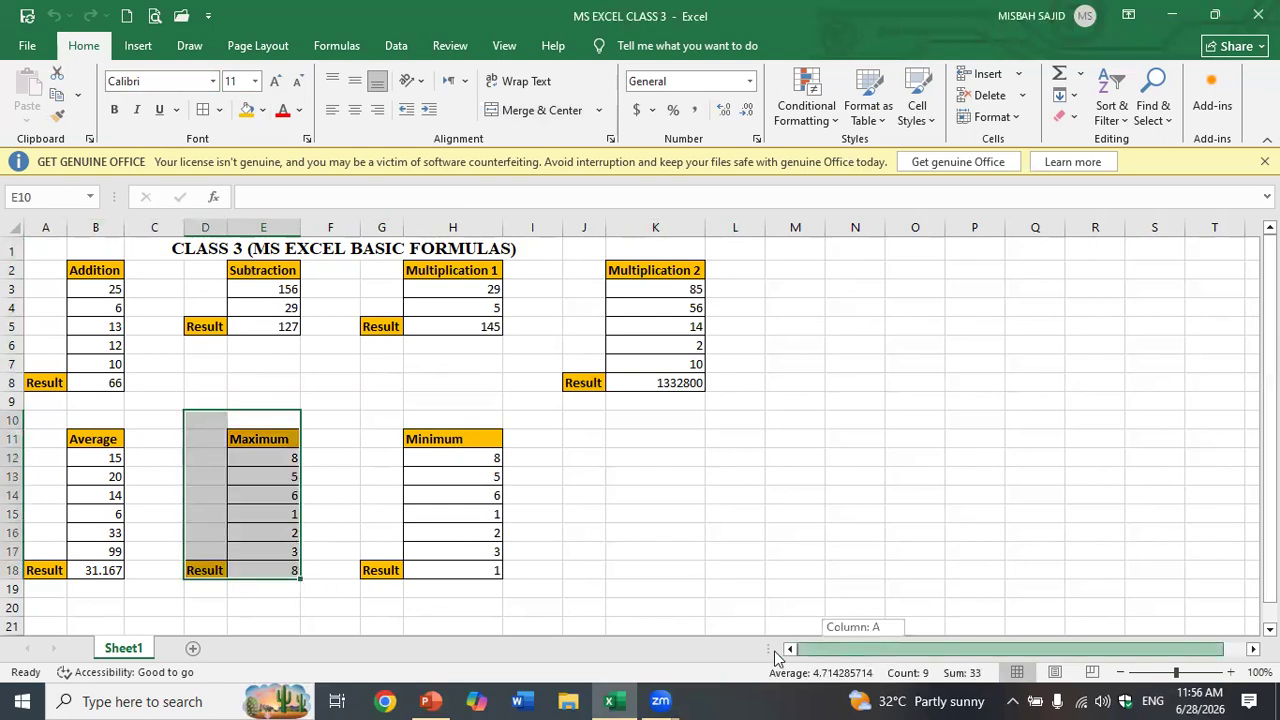
pyautogui.click(29, 252)
pyautogui.moveTo(108, 308); pyautogui.dragTo(679, 569)
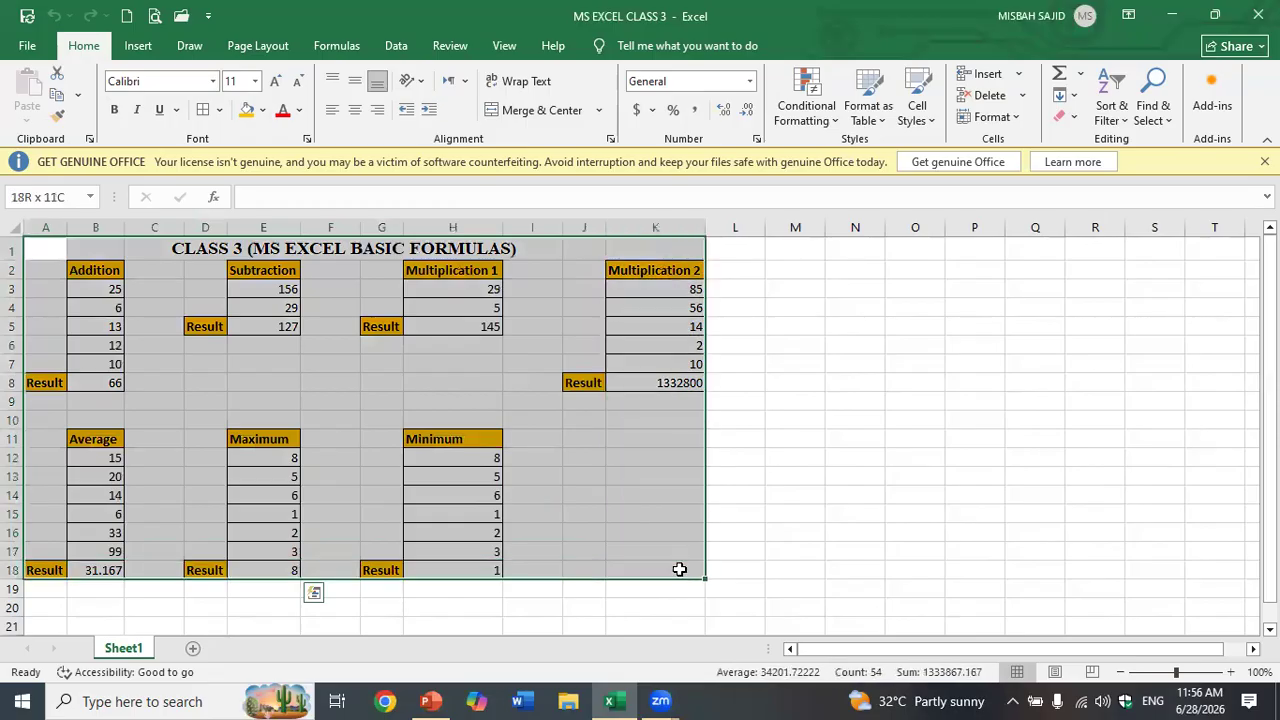
pyautogui.click(155, 85)
pyautogui.write('Times New Roman')
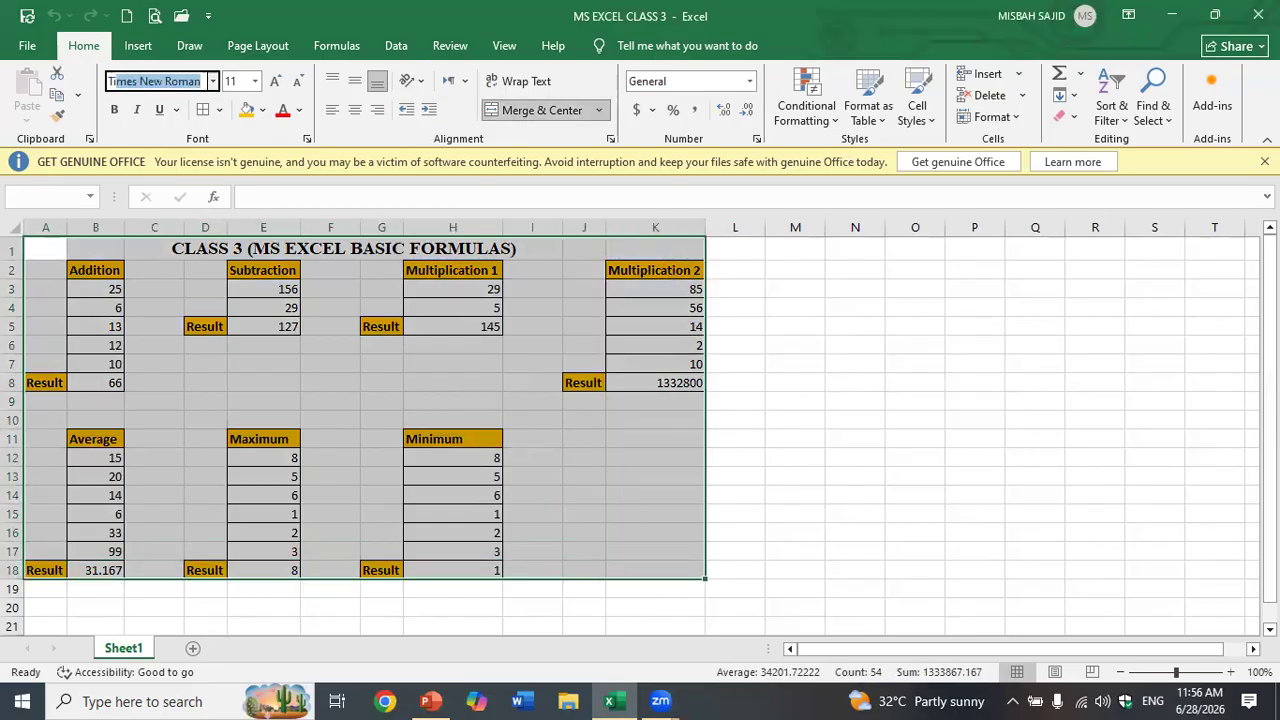
pyautogui.press('Return')
pyautogui.click(914, 397)
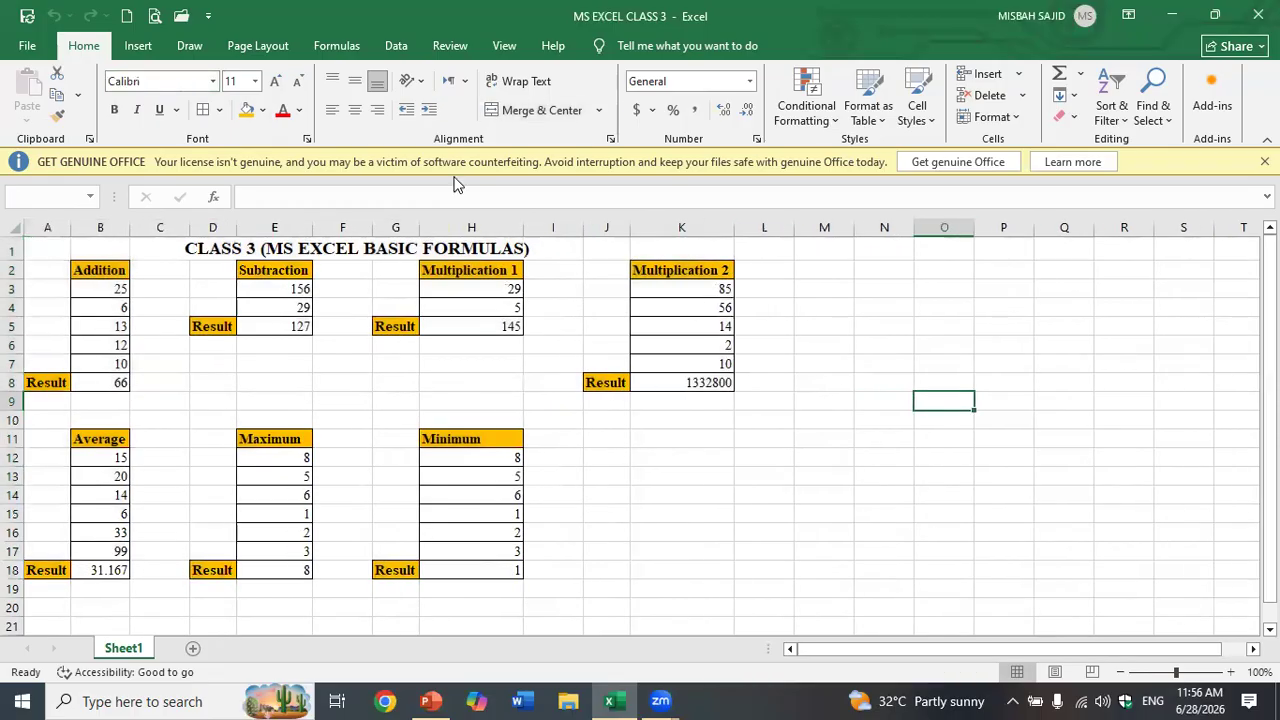
# Step: Increase the font size of all the calculation tables in A2:K18 to 12, leaving out the title row
pyautogui.click(59, 249)
pyautogui.moveTo(59, 249); pyautogui.dragTo(730, 572)
pyautogui.click(851, 458)
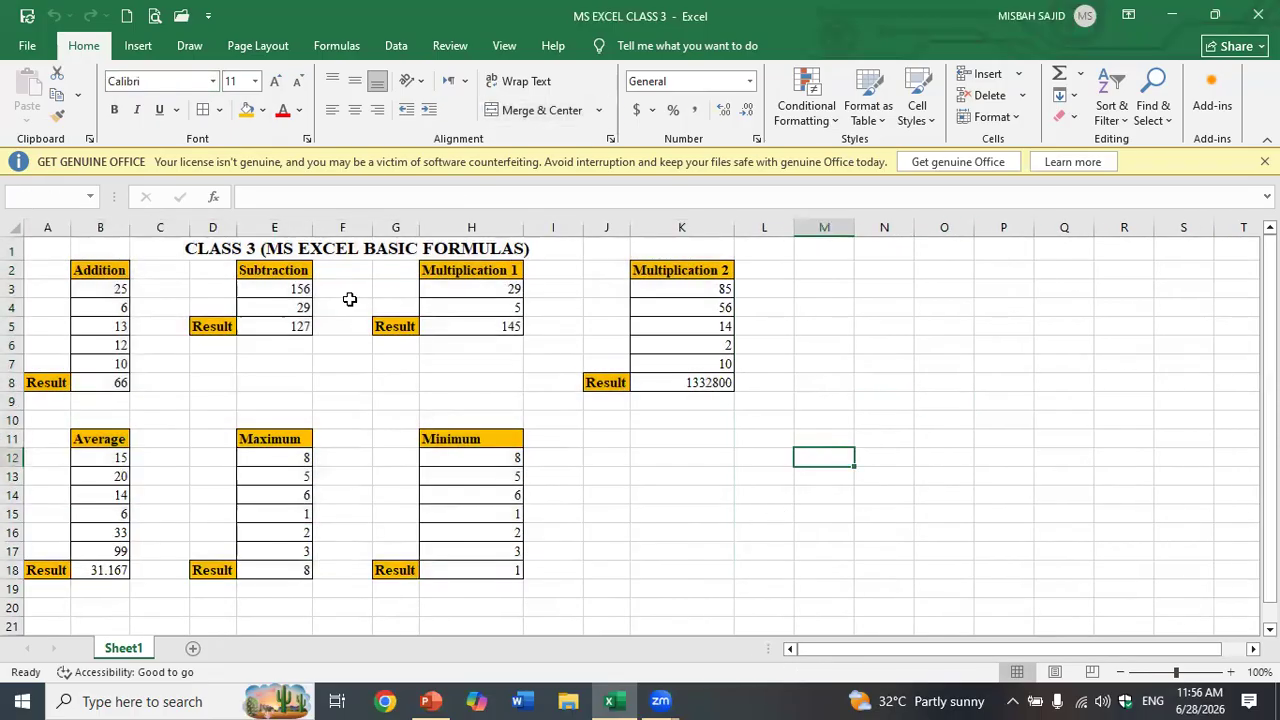
pyautogui.click(95, 270)
pyautogui.moveTo(30, 272); pyautogui.dragTo(711, 418)
pyautogui.moveTo(711, 477); pyautogui.dragTo(723, 563)
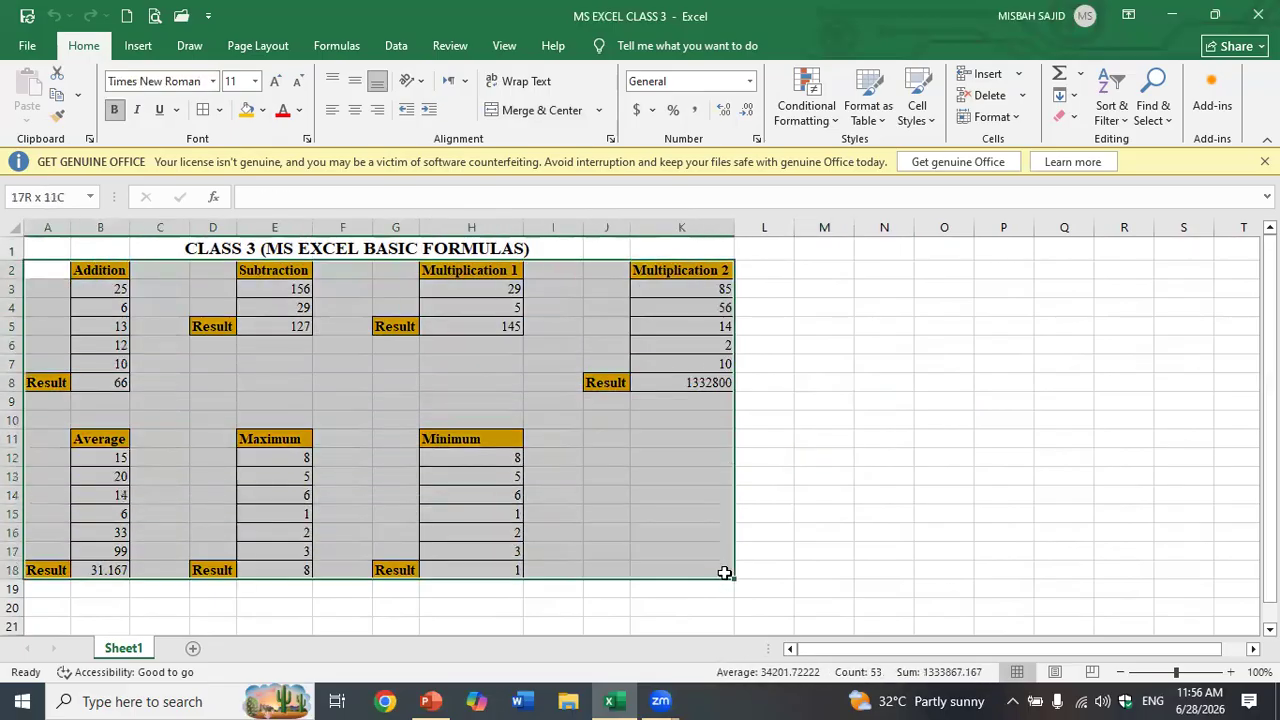
pyautogui.click(276, 86)
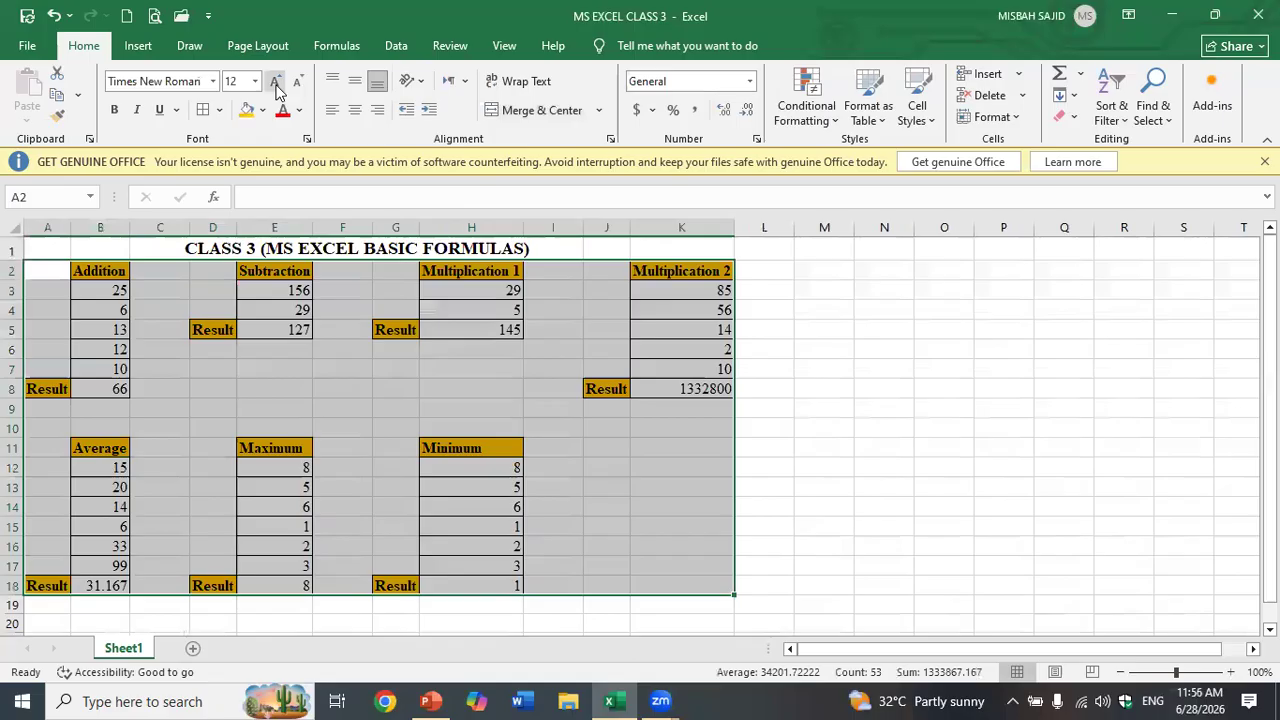
pyautogui.click(919, 372)
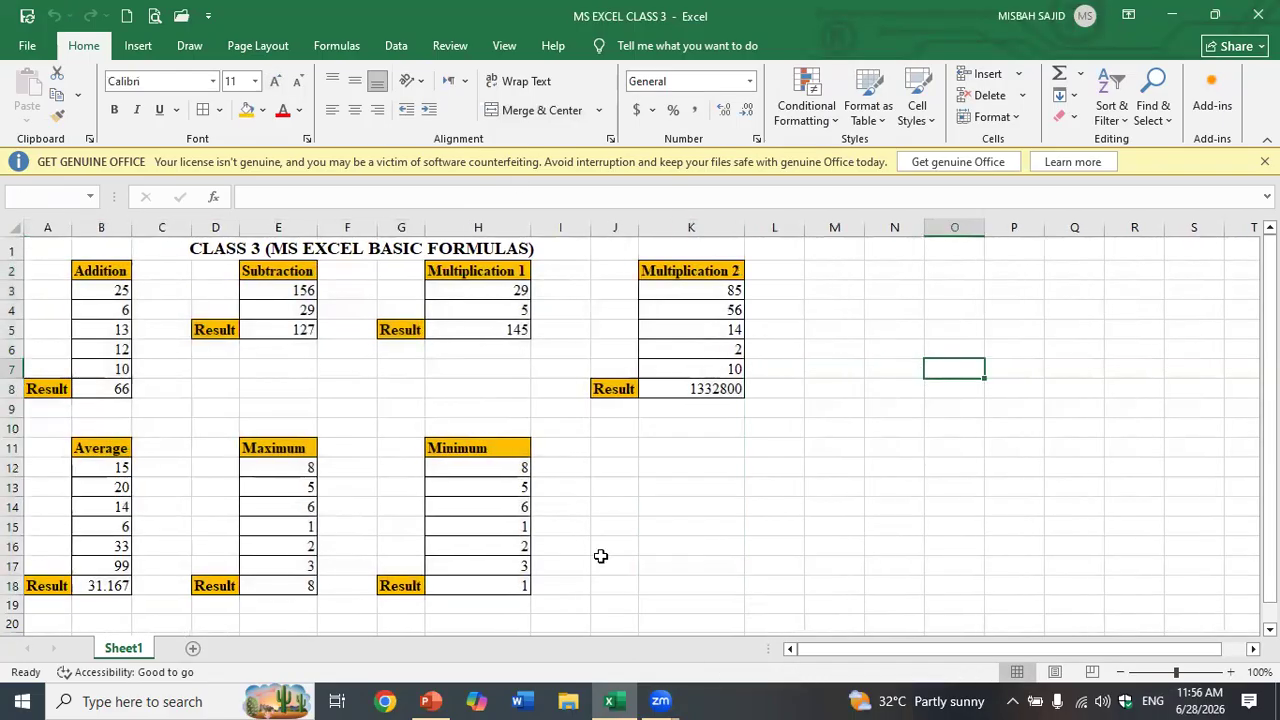
# Step: Fill the merged title cell in row 1 with the standard light blue color
pyautogui.click(258, 250)
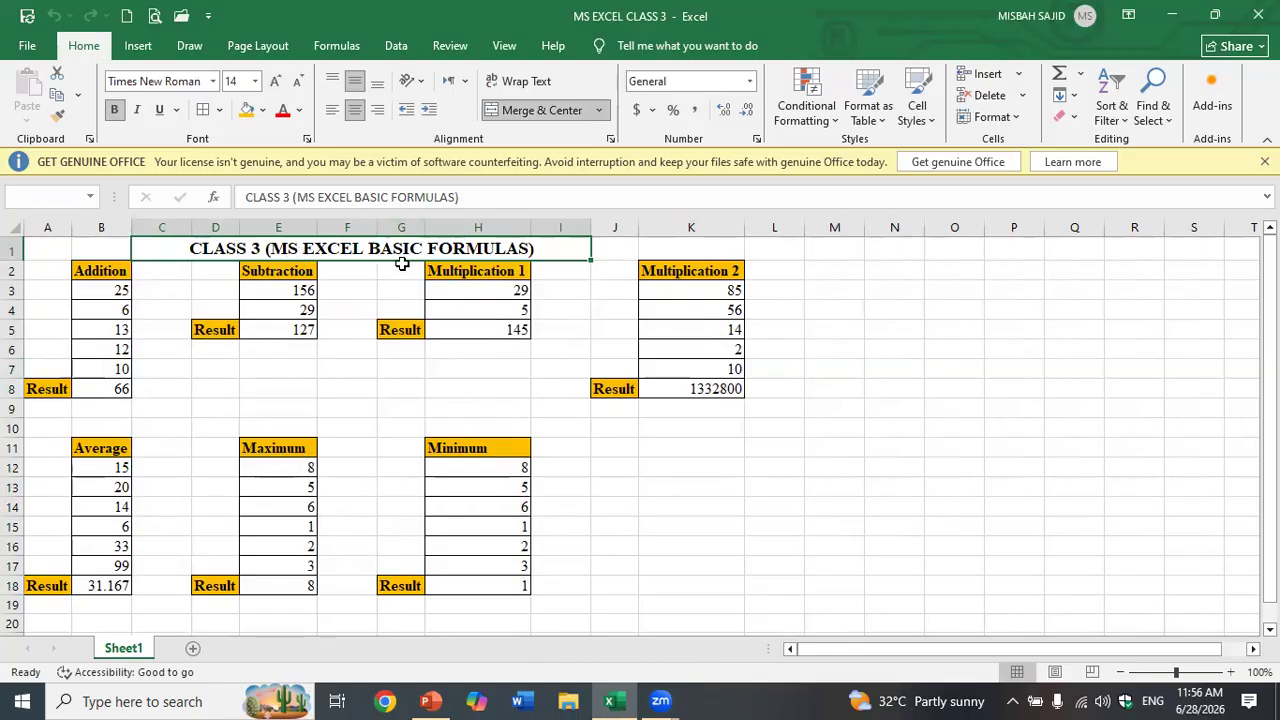
pyautogui.click(264, 110)
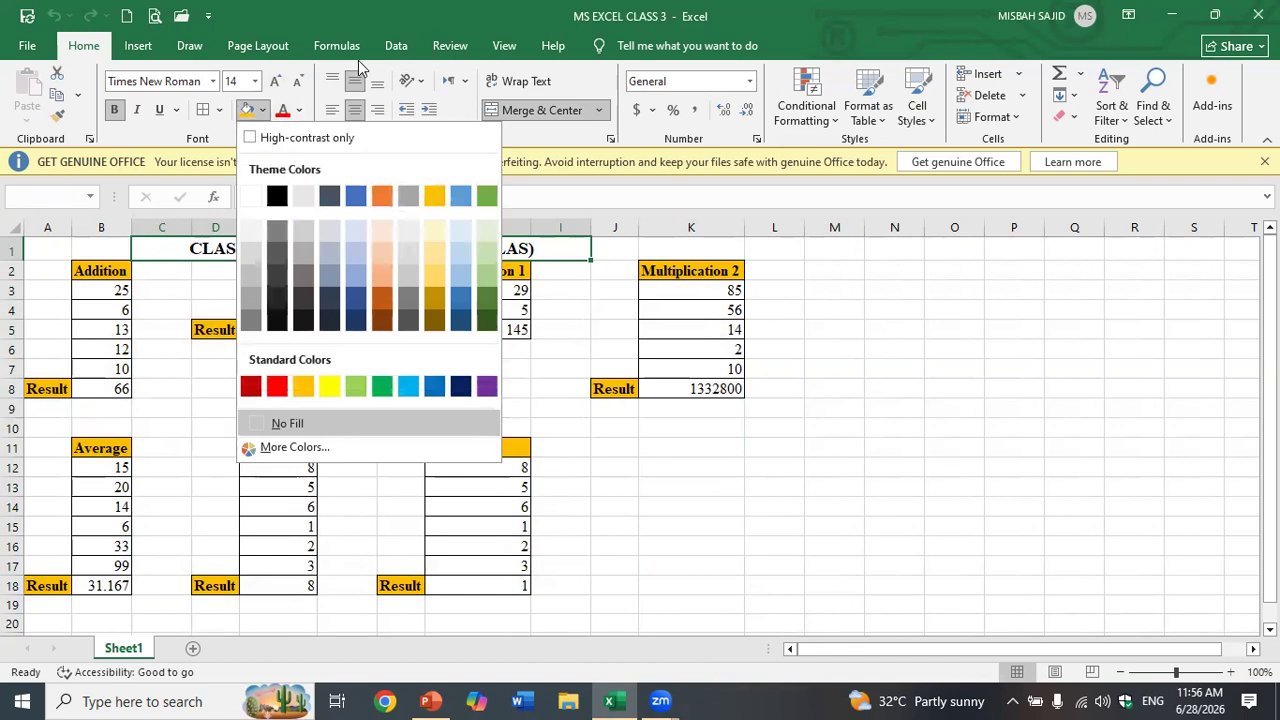
pyautogui.click(407, 390)
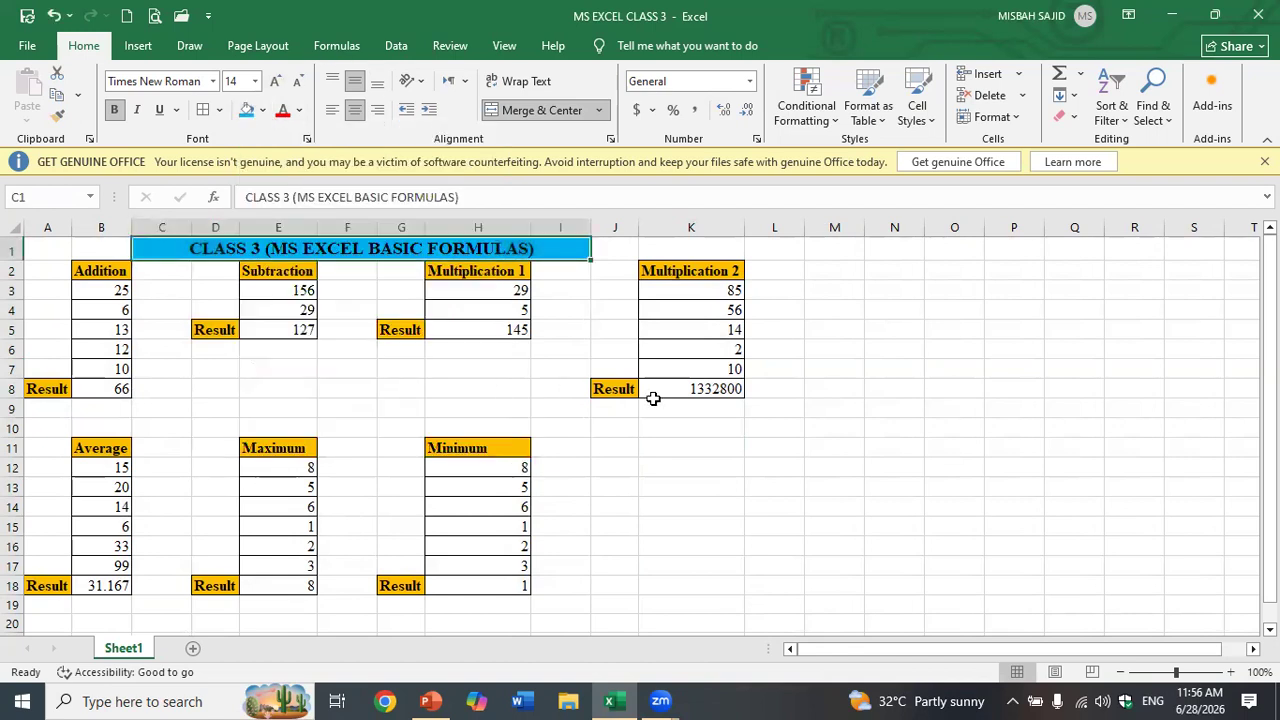
pyautogui.click(750, 423)
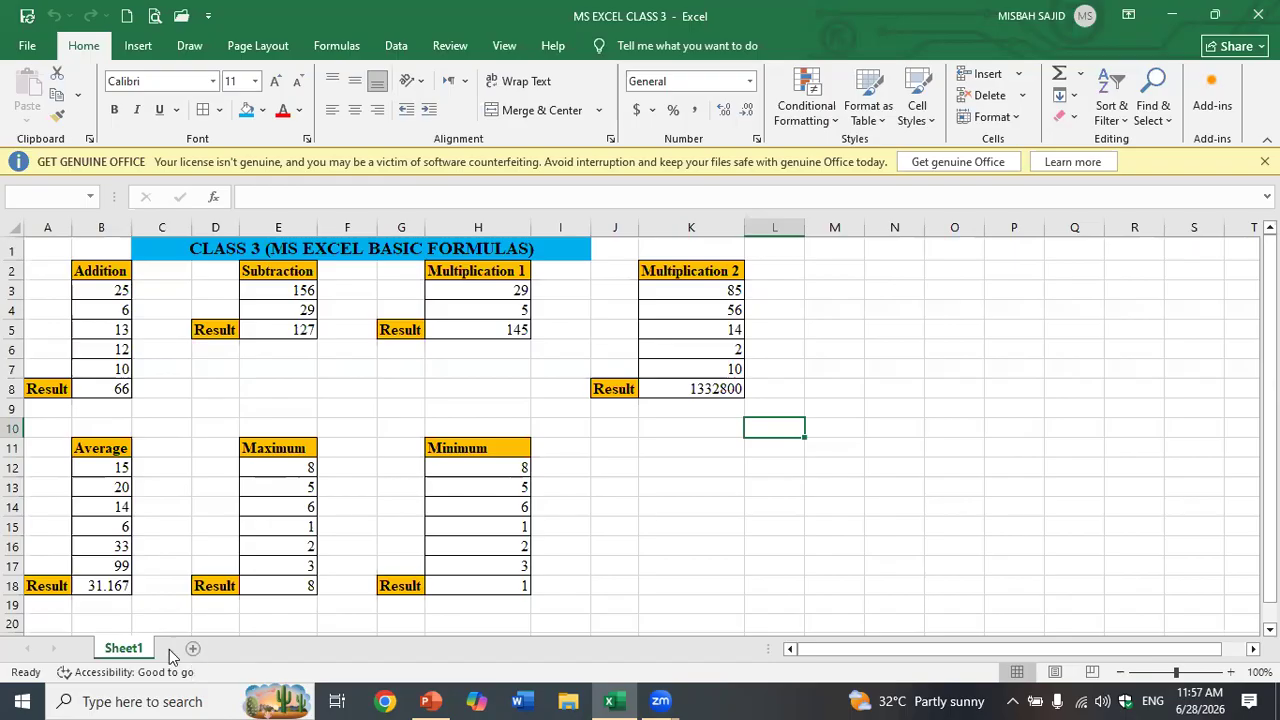
# Step: Add a new worksheet after Sheet1 and open its VBA code window
pyautogui.scroll(-2, 186, 562)
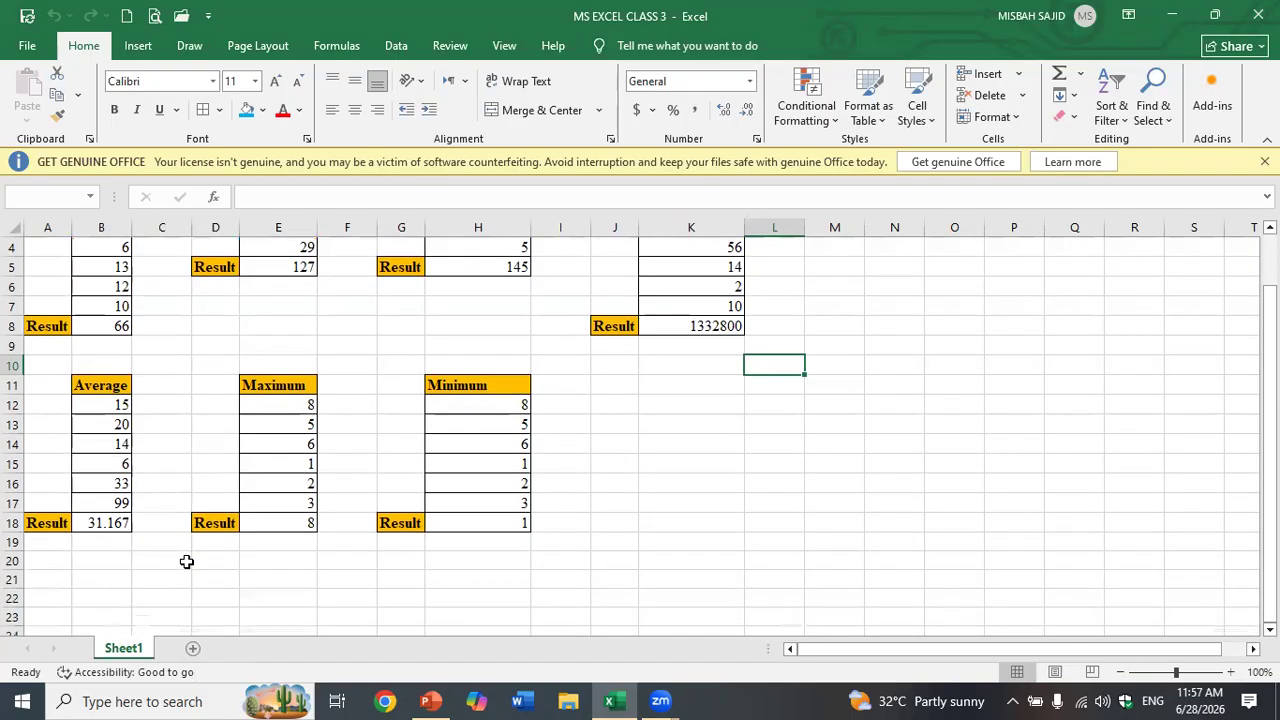
pyautogui.click(195, 651)
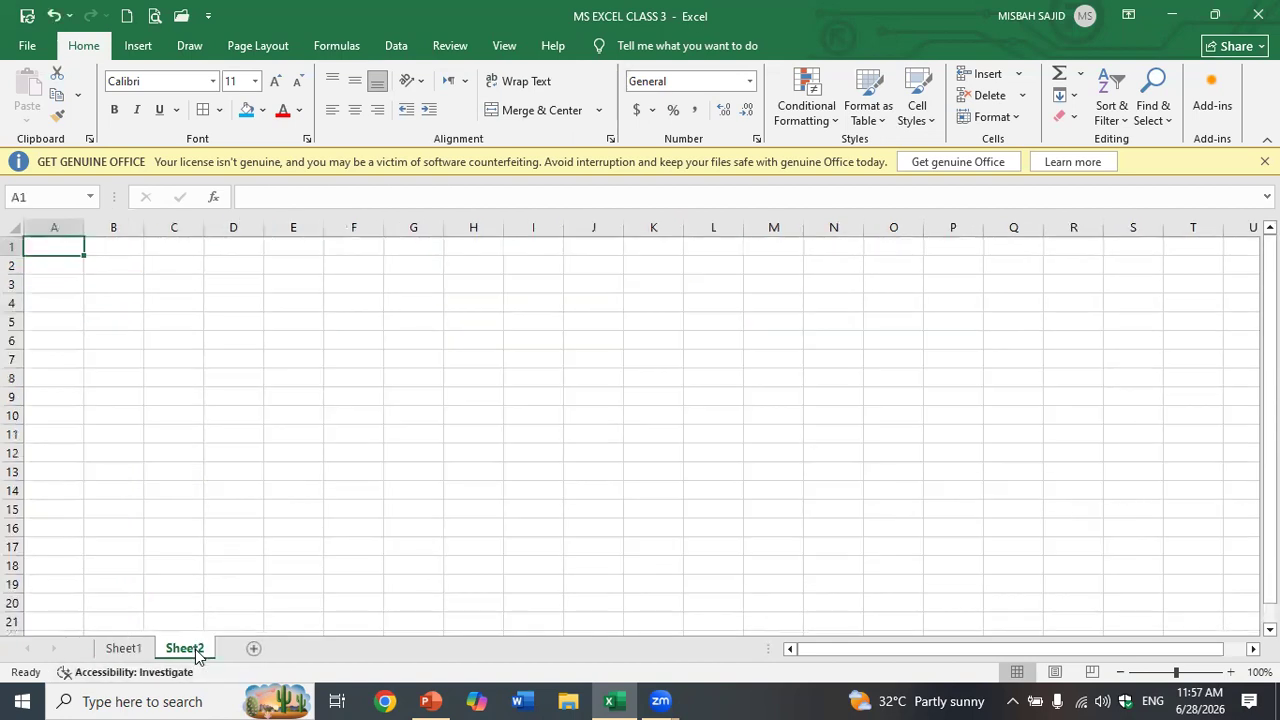
pyautogui.rightClick(197, 652)
pyautogui.click(252, 521)
# Step: Create a Worksheet SelectionChange procedure with Cells.EntireColumn.AutoFit and Cells.EntireRow.AutoFit, close the code window and return to the workbook
pyautogui.click(320, 164)
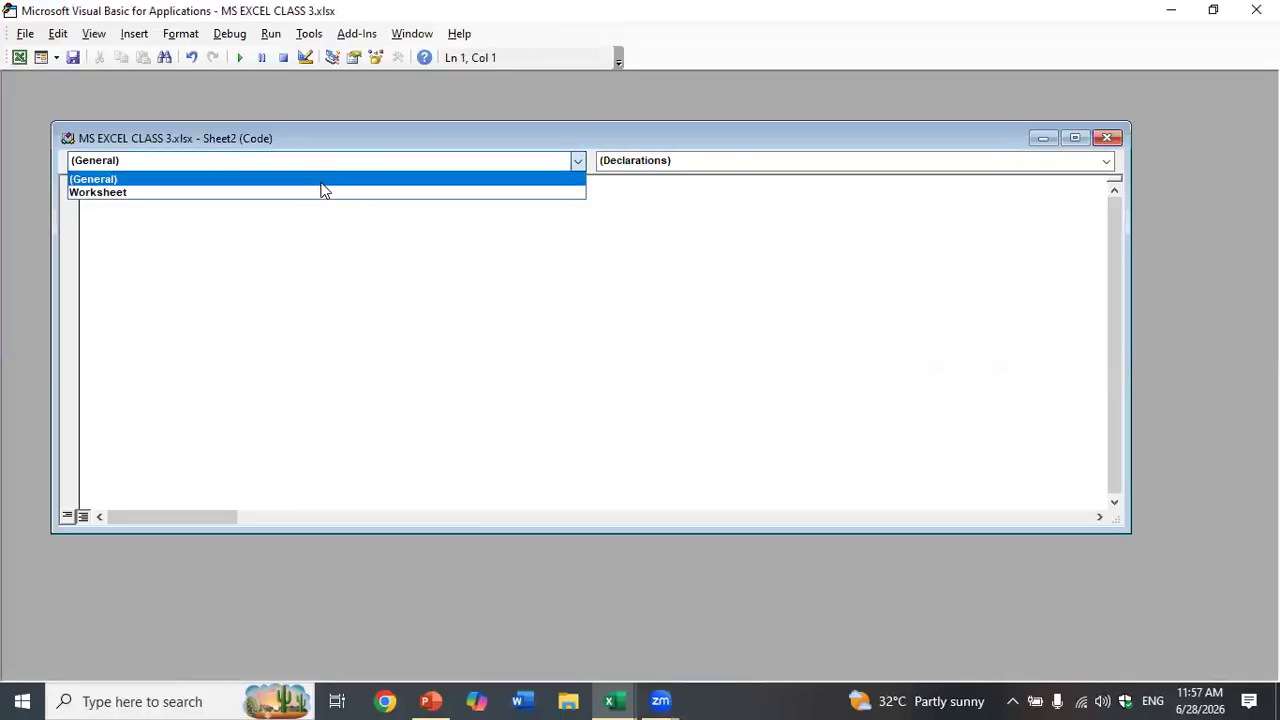
pyautogui.click(321, 193)
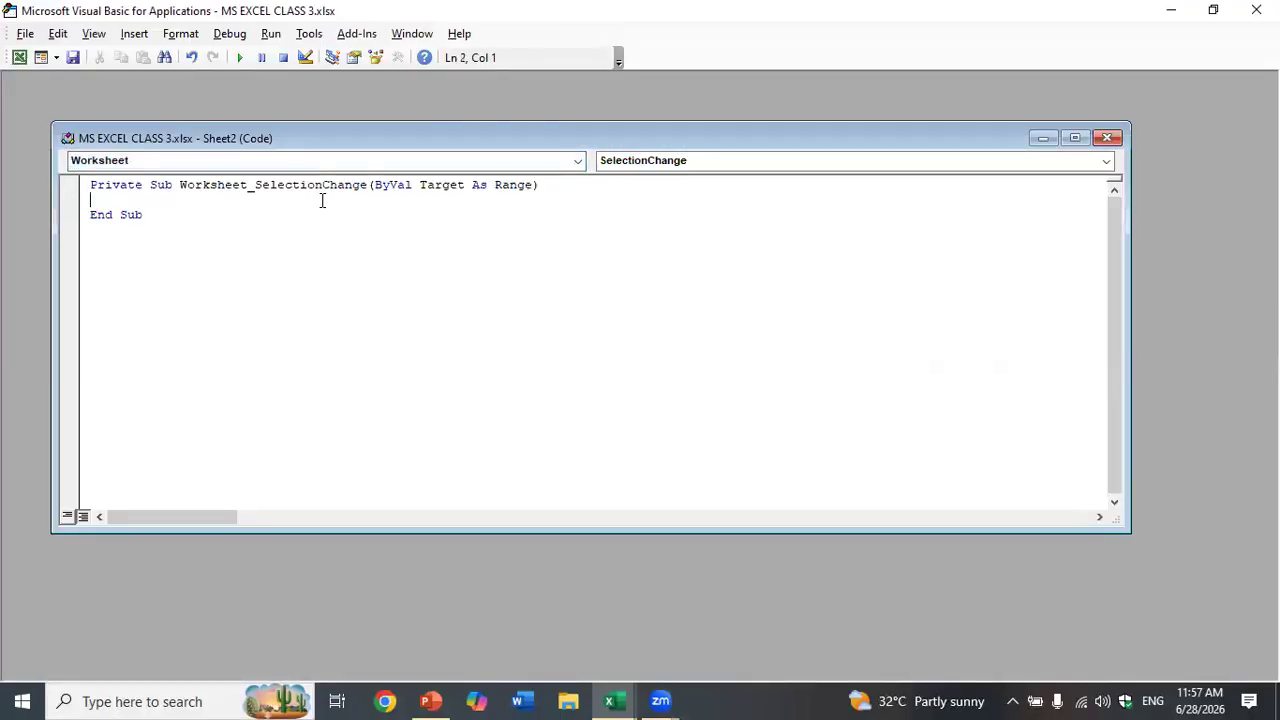
pyautogui.write('Cells.E')
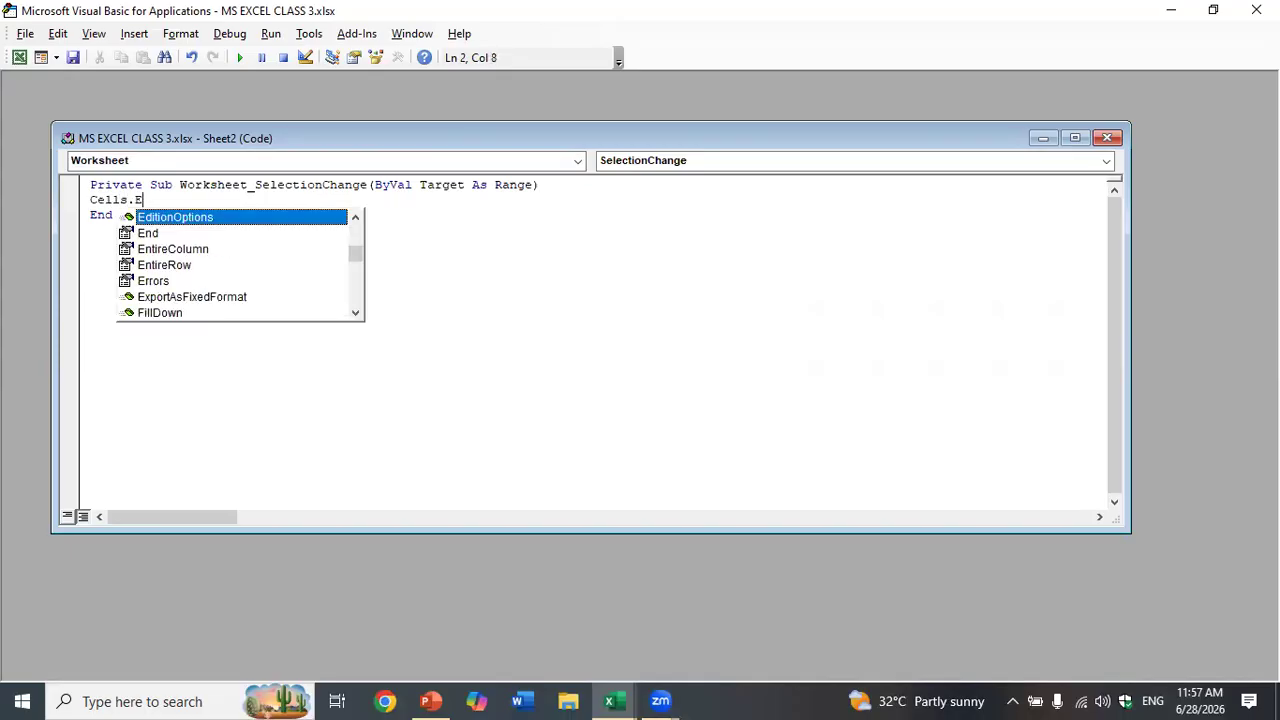
pyautogui.write('ntireColumn.AutoFit')
pyautogui.press('Return')
pyautogui.write('Cells.EntireRow.Auto')
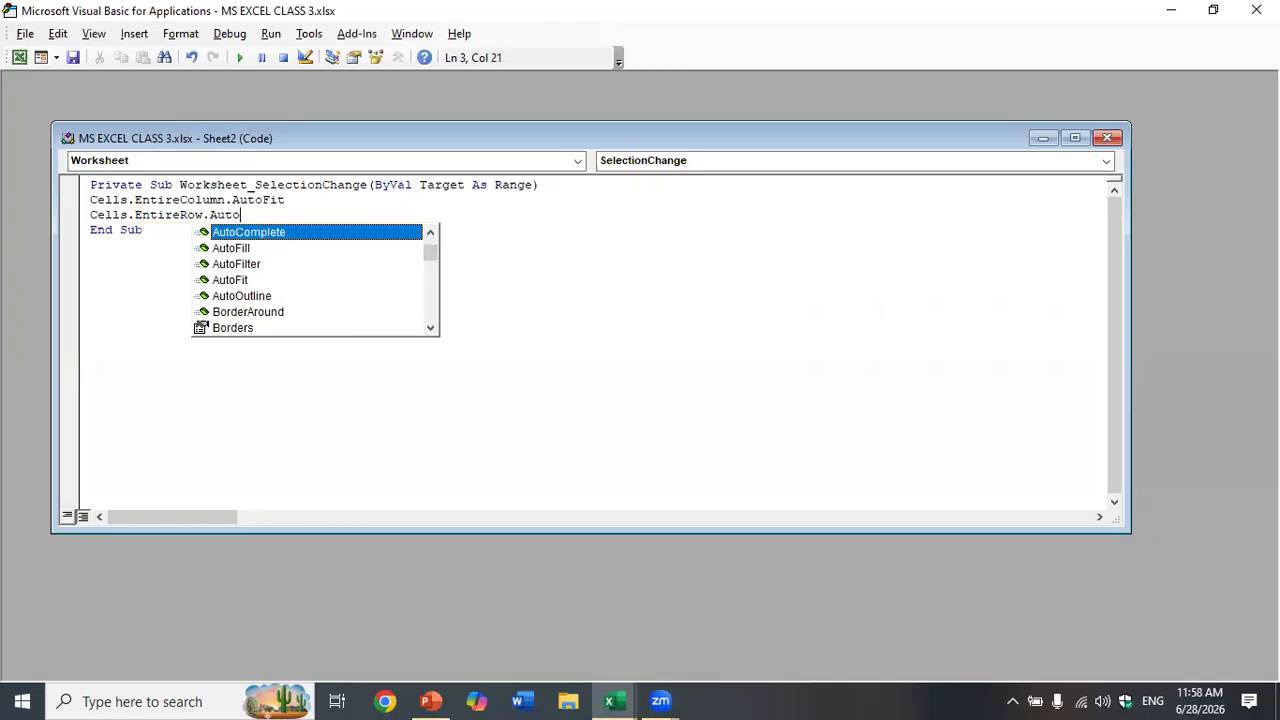
pyautogui.write('Fit')
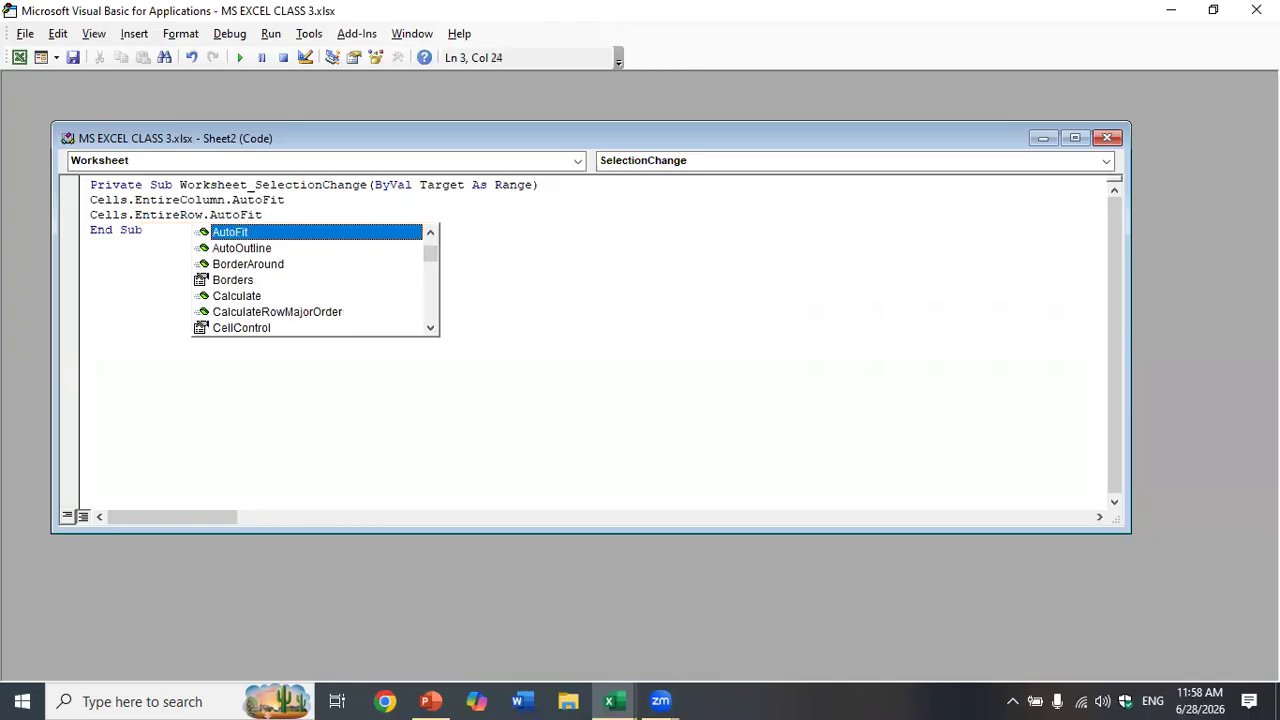
pyautogui.click(1108, 136)
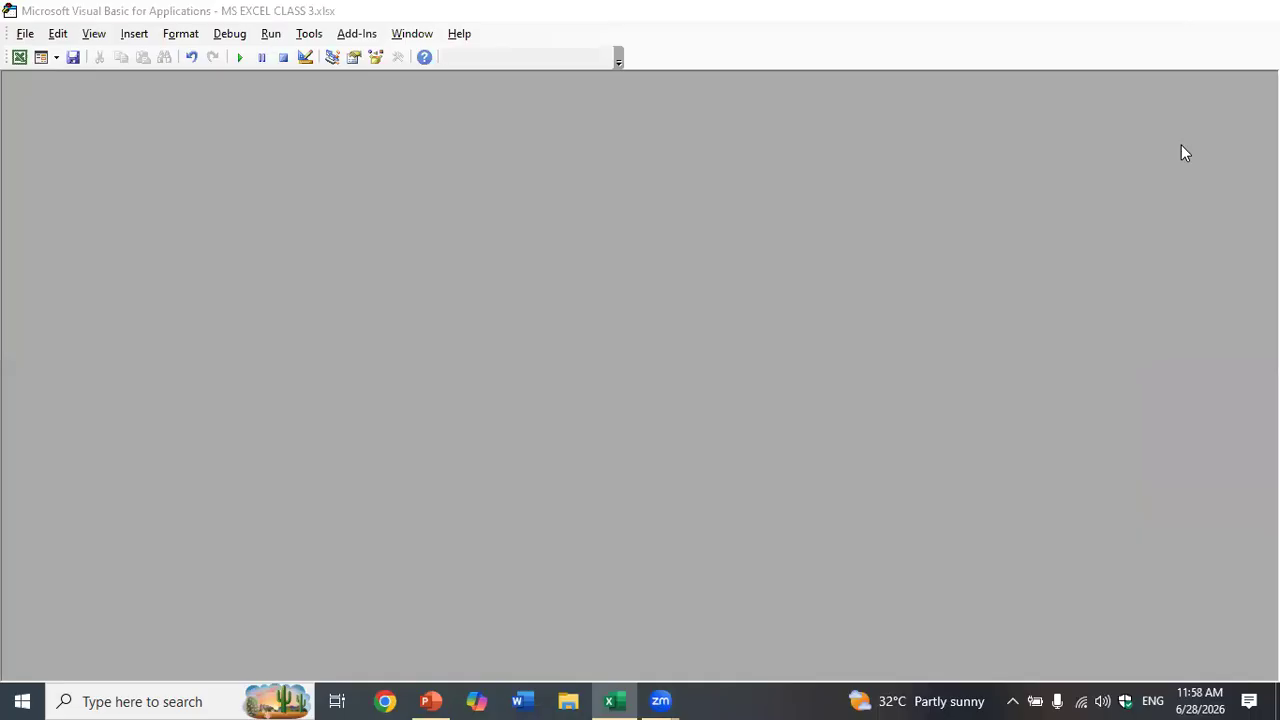
pyautogui.hotkey('alt', 'F11')
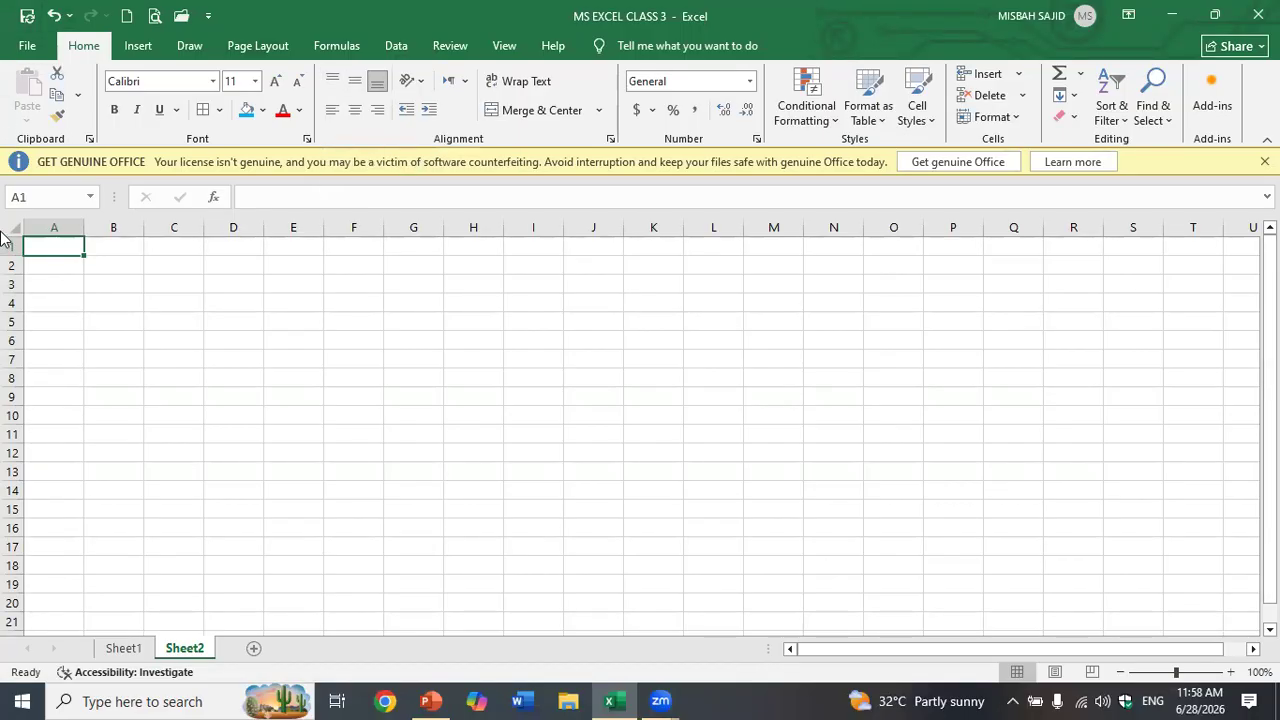
# Step: Enter the heading "Product" in cell A3 and the month January-2026 in cell B3 of Sheet2
pyautogui.click(14, 284)
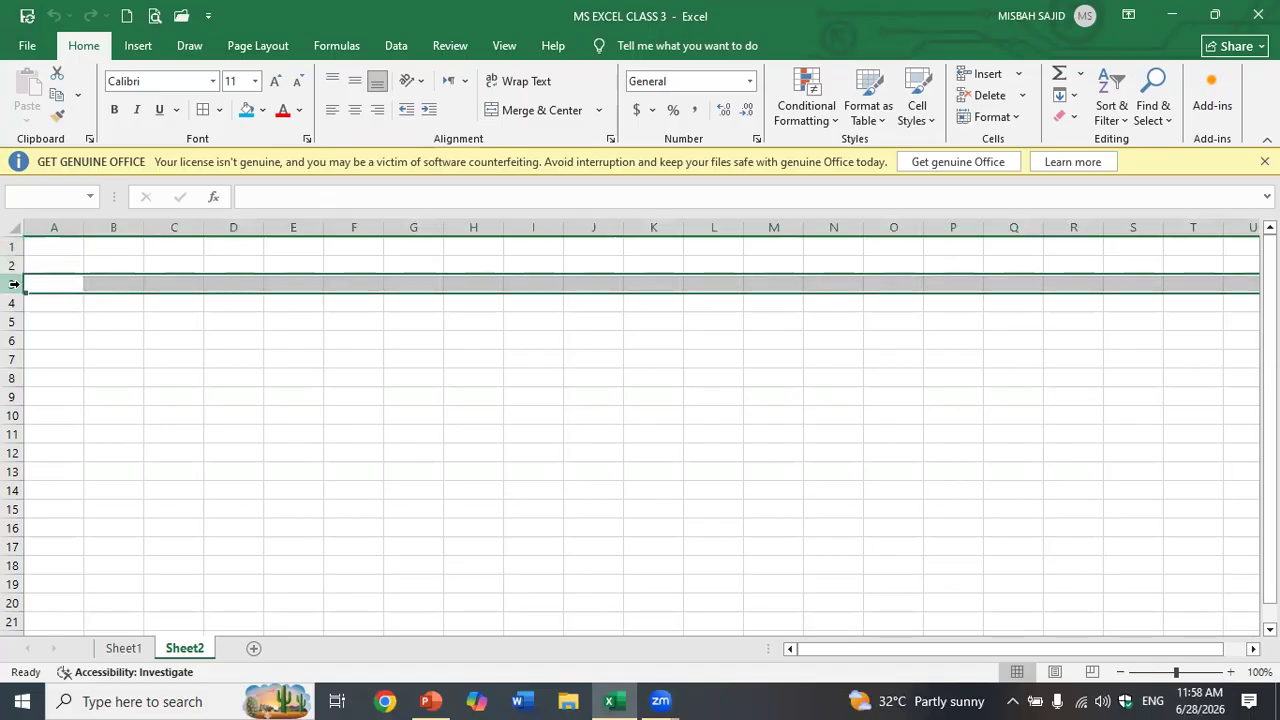
pyautogui.click(55, 281)
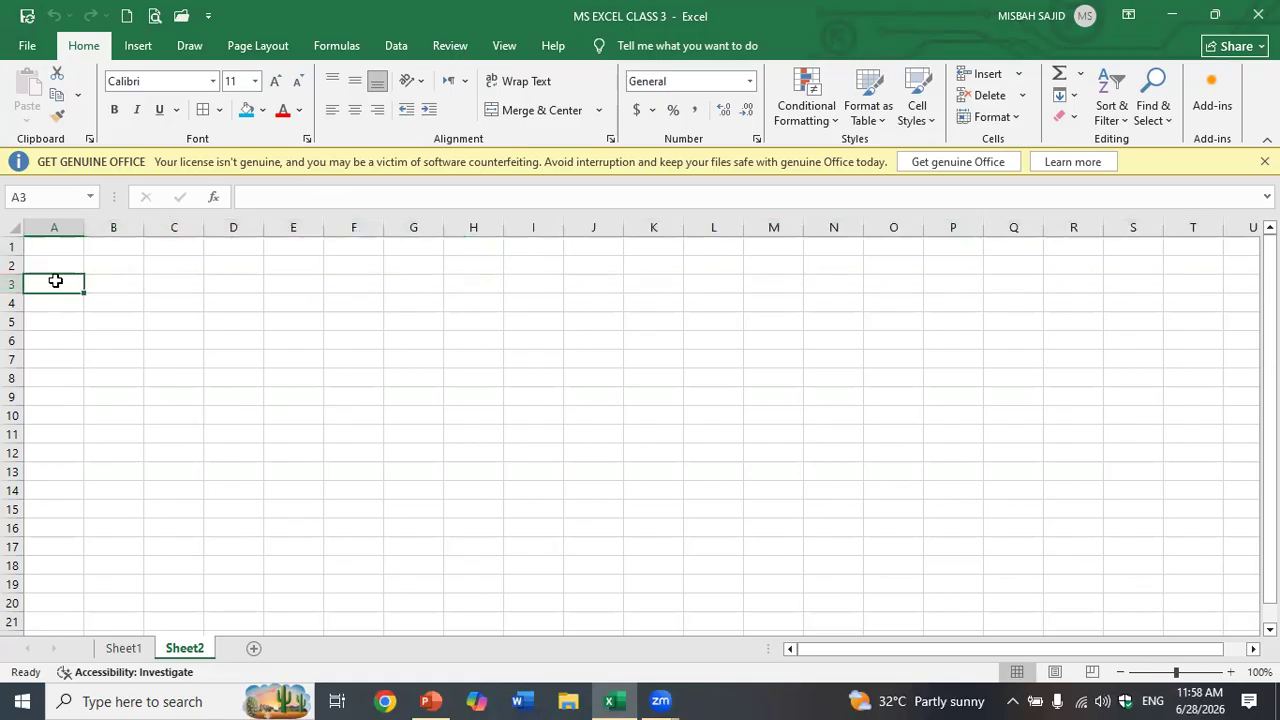
pyautogui.write('Product')
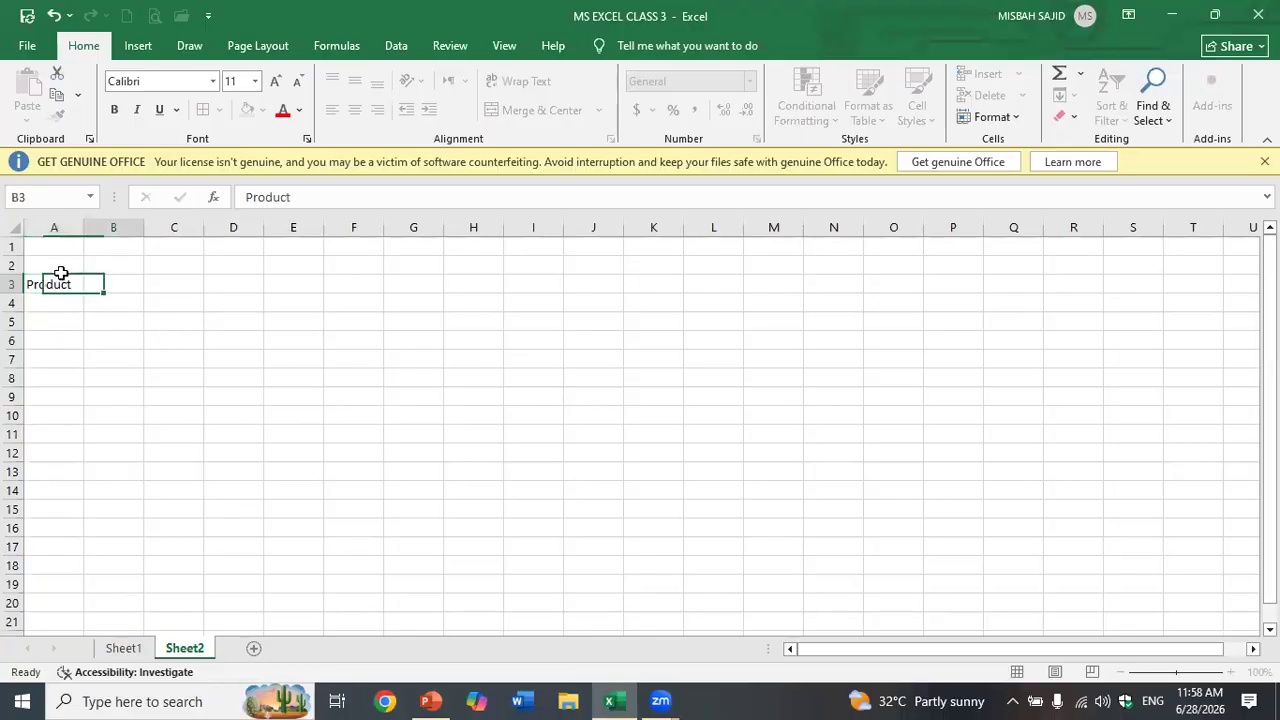
pyautogui.press('Tab')
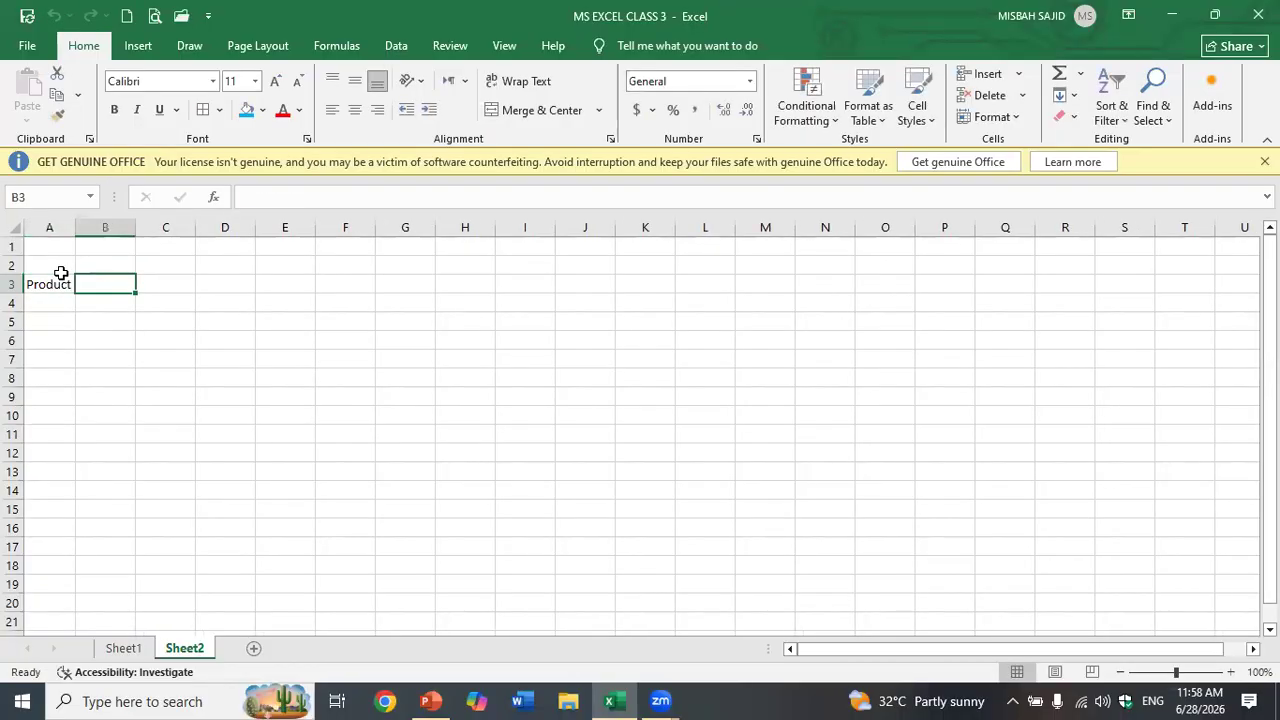
pyautogui.write('Jan')
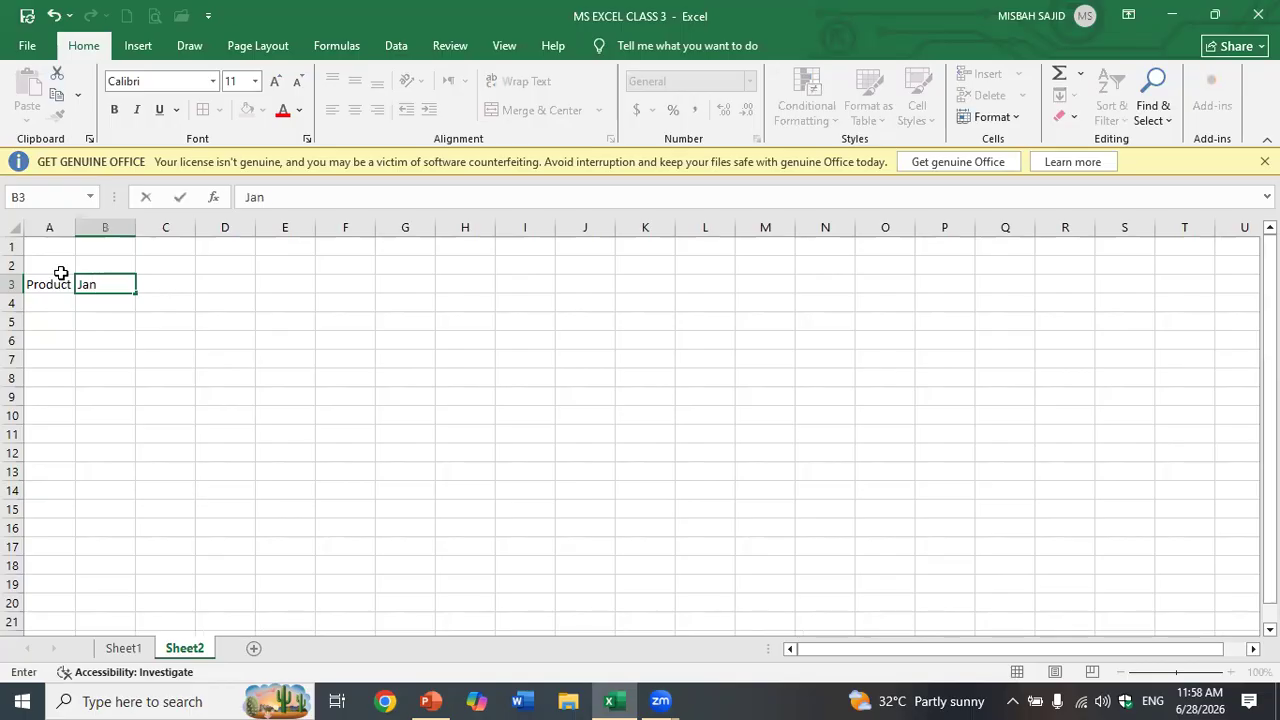
pyautogui.write('uary-2026')
pyautogui.press('Return')
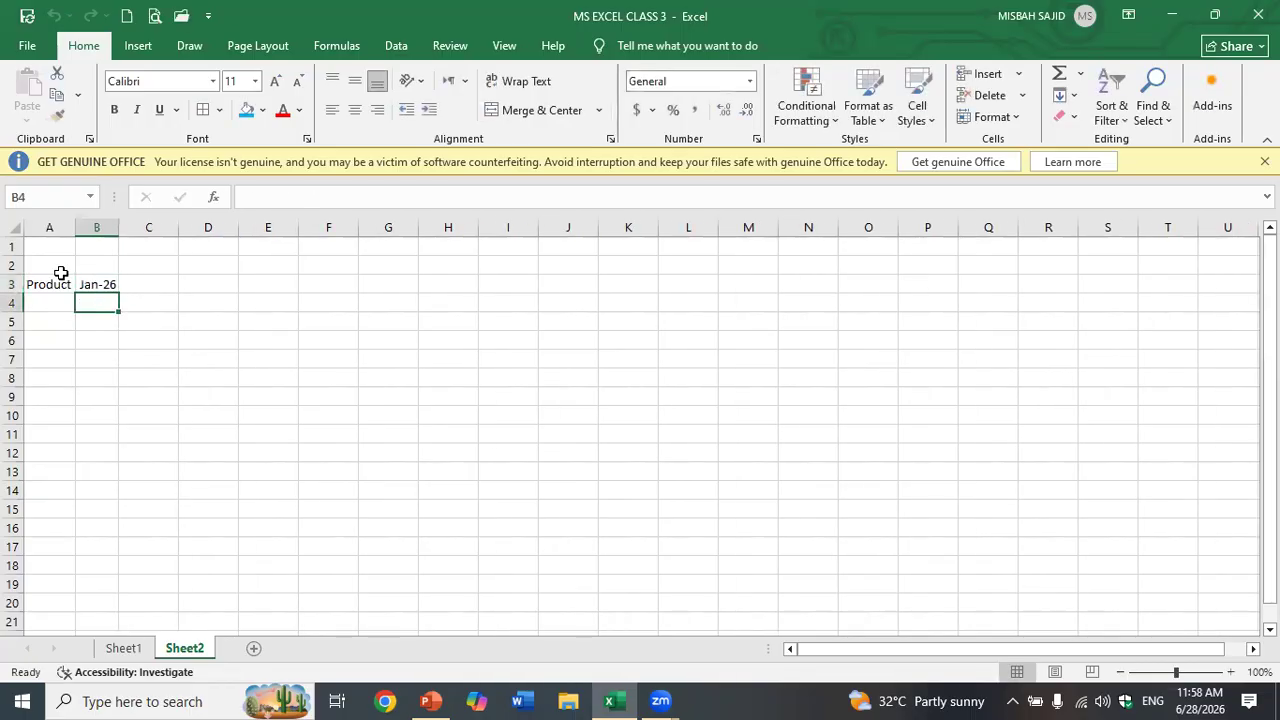
# Step: Autofill the month from B3 into C3 so the heading row continues with Feb-26
pyautogui.click(98, 284)
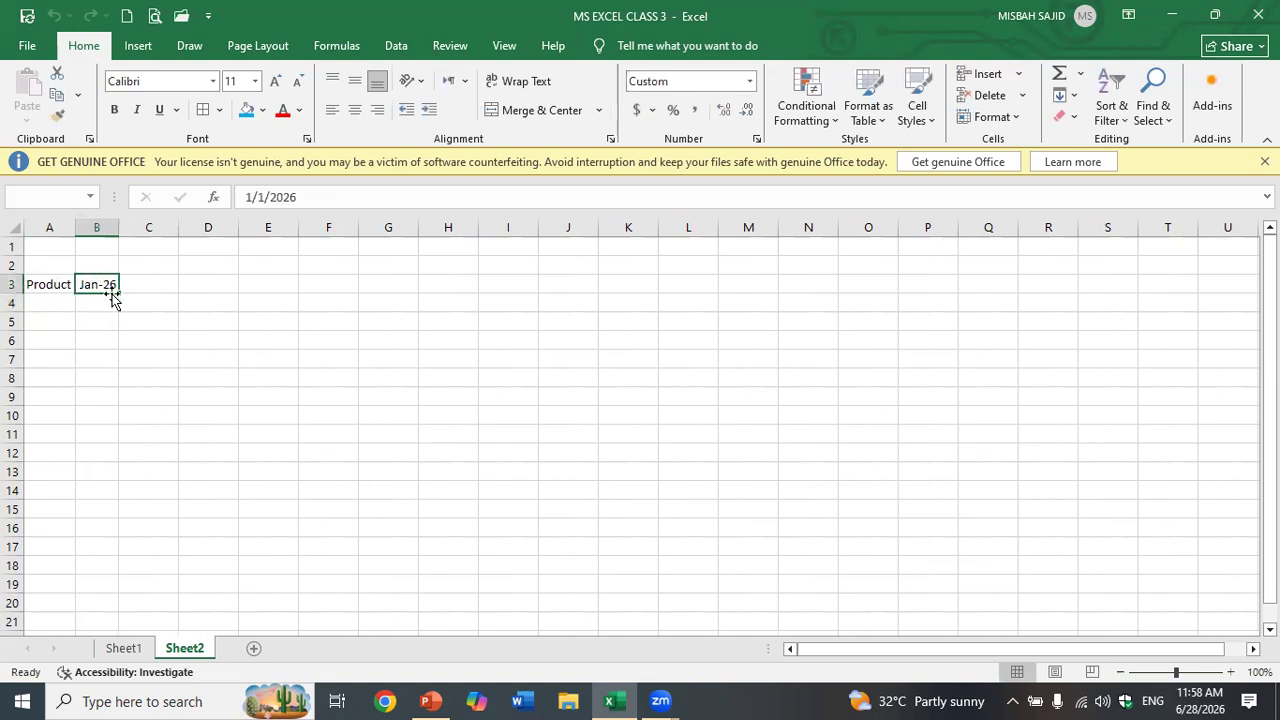
pyautogui.moveTo(117, 293); pyautogui.dragTo(185, 285)
pyautogui.click(191, 284)
pyautogui.moveTo(100, 284); pyautogui.dragTo(131, 283)
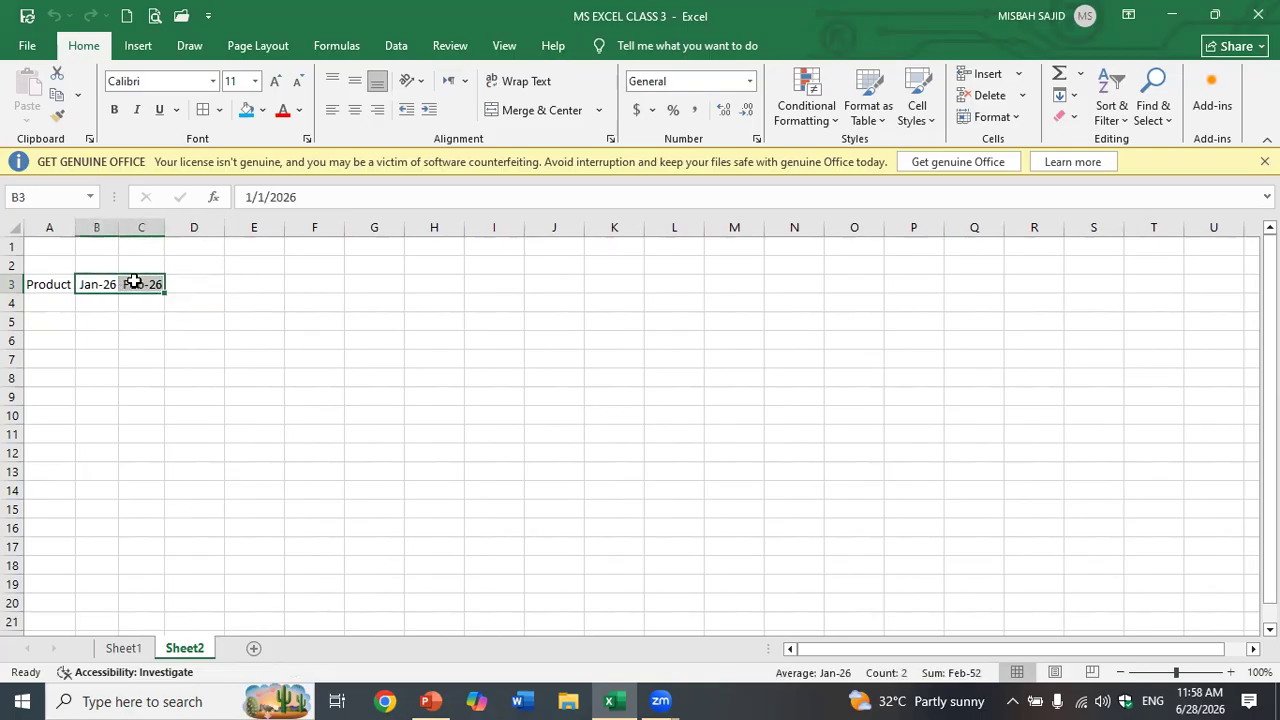
pyautogui.click(157, 364)
pyautogui.click(144, 282)
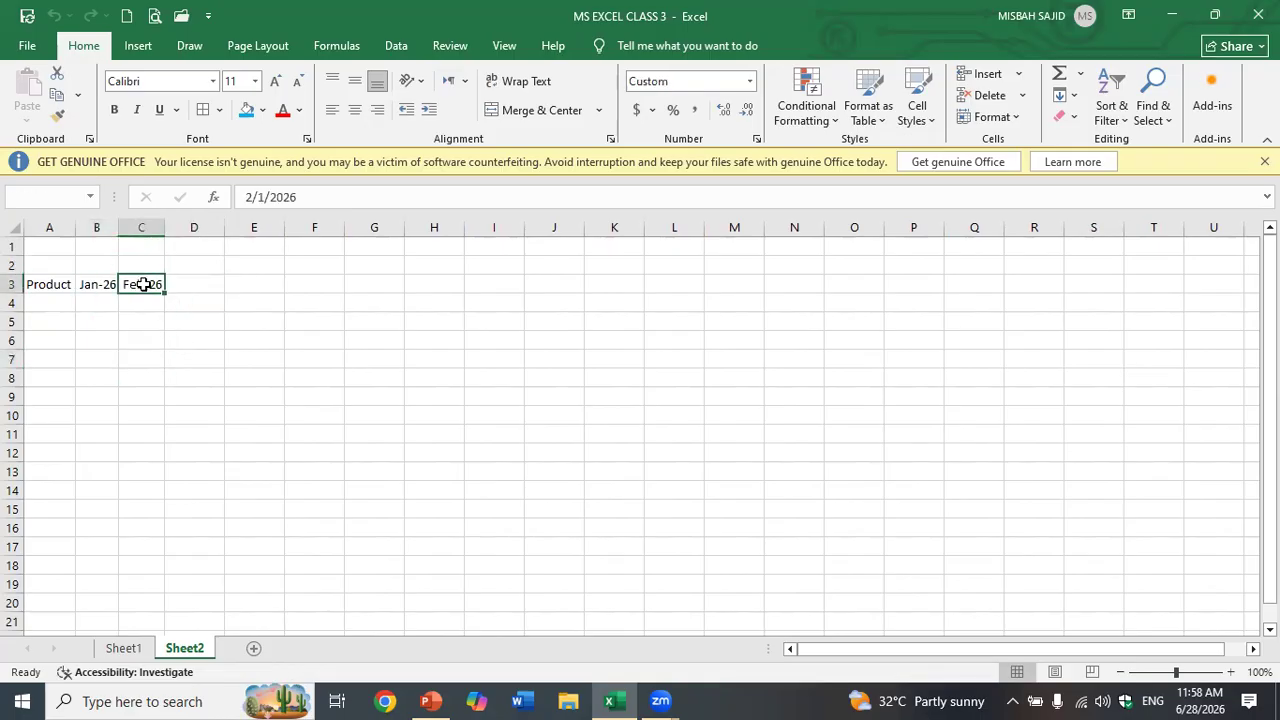
# Step: Clear the Feb-26 header in C3 and extend the Jan-26 header in B3 as a monthly series through Apr-26 in E3
pyautogui.press('Delete')
pyautogui.click(178, 360)
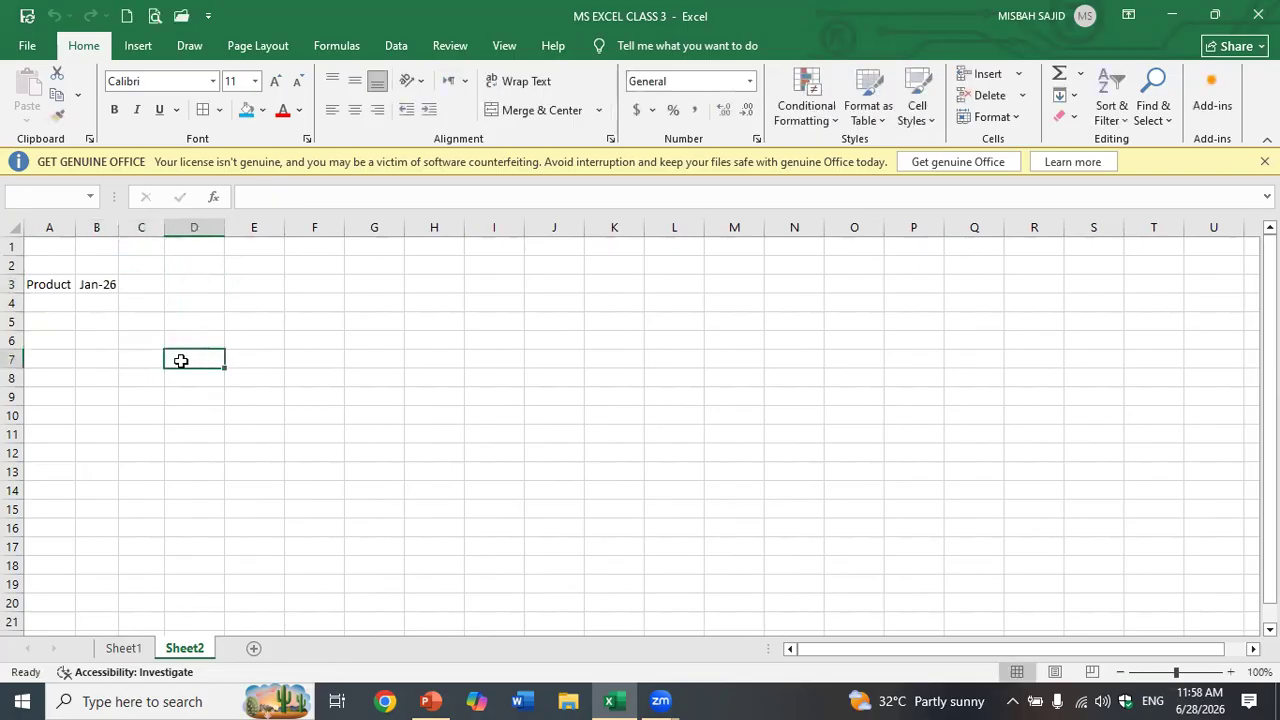
pyautogui.click(97, 286)
pyautogui.moveTo(118, 296); pyautogui.dragTo(257, 291)
pyautogui.click(256, 356)
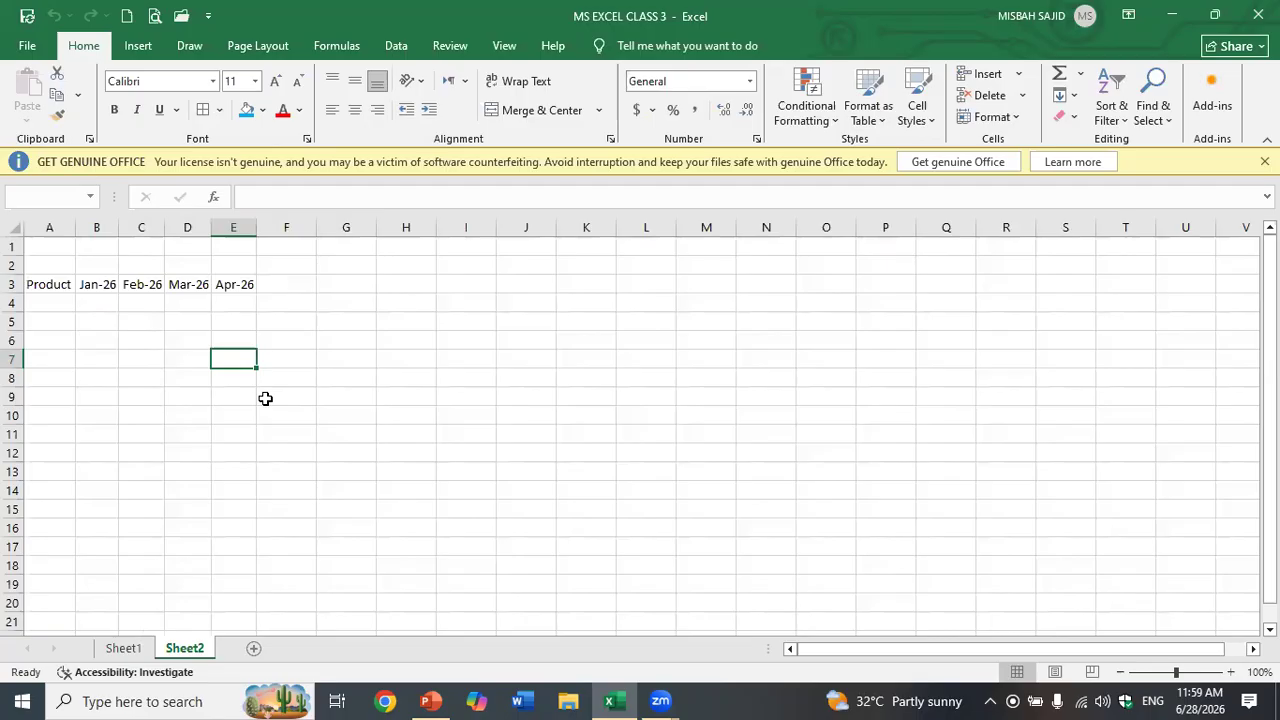
# Step: Add the column header "Total" in F3, beside the Apr-26 header
pyautogui.click(300, 283)
pyautogui.write('Total')
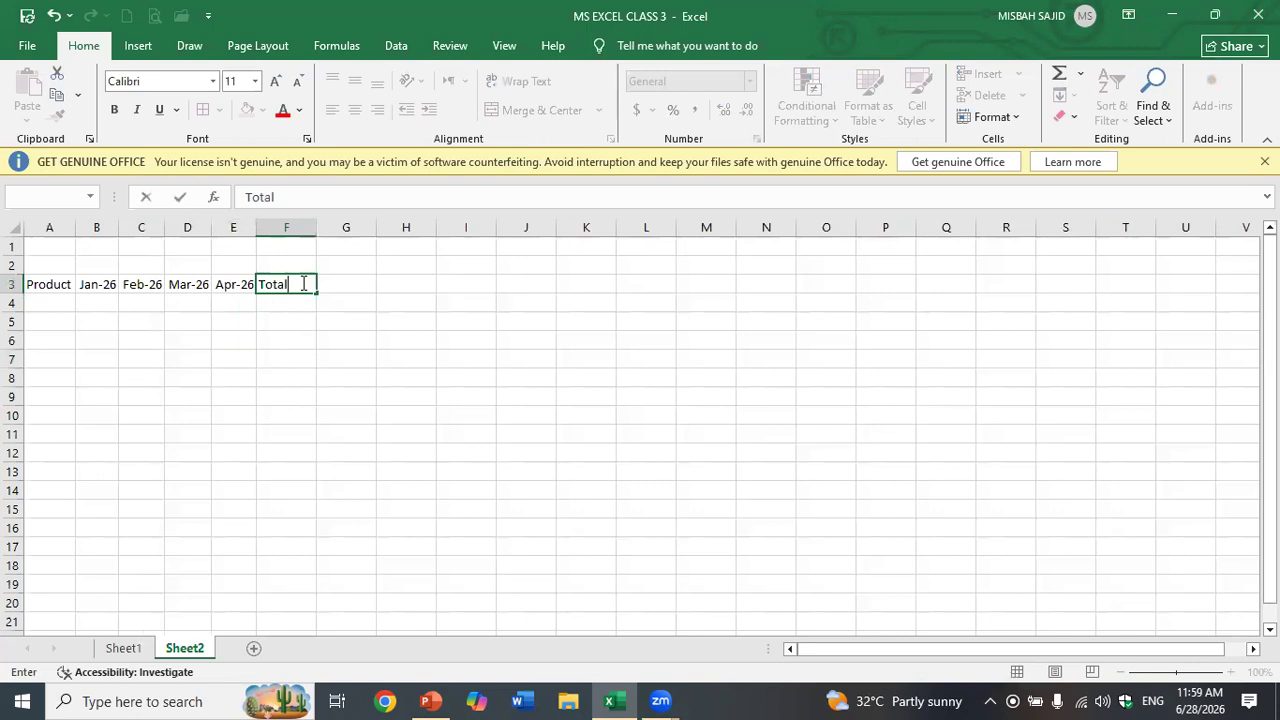
pyautogui.press('Return')
pyautogui.press('Return')
pyautogui.press('Return')
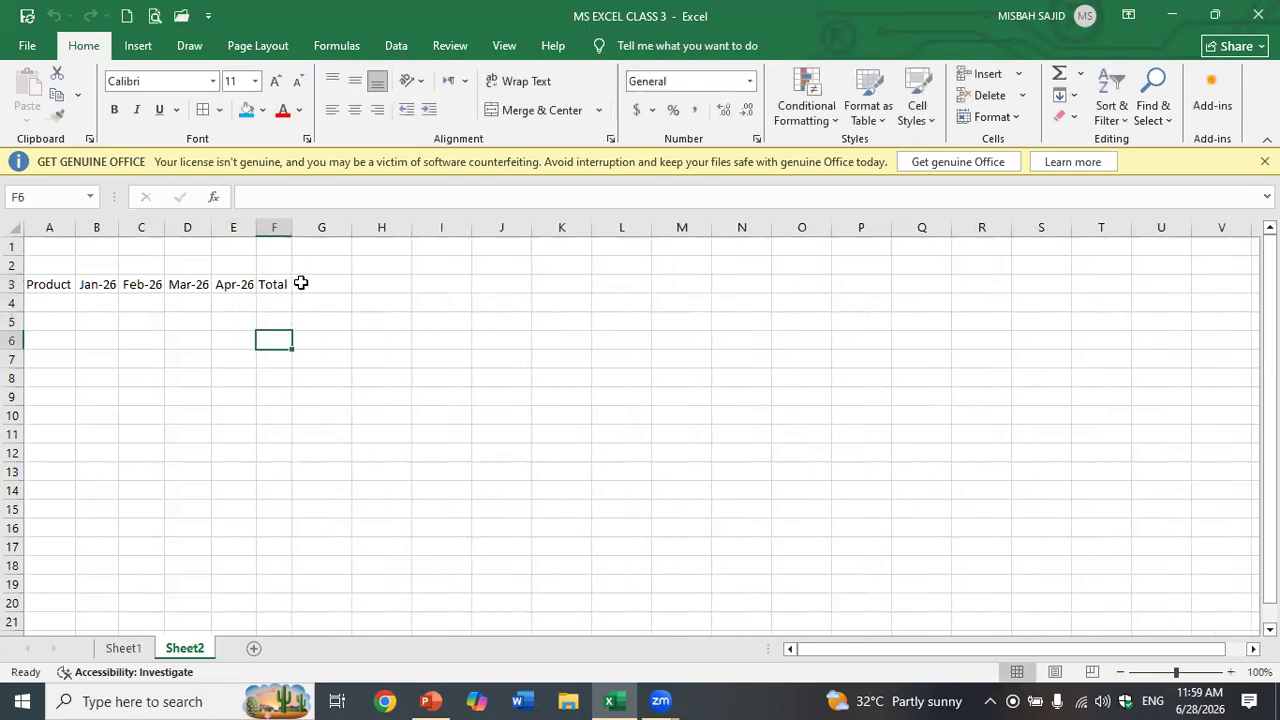
# Step: Enter the product names Laptop, Mobile and Tablet in A4 to A6 under the Product header
pyautogui.press('Up')
pyautogui.press('Up')
pyautogui.press('Left')
pyautogui.press('Left')
pyautogui.press('Left')
pyautogui.press('Left')
pyautogui.press('Left')
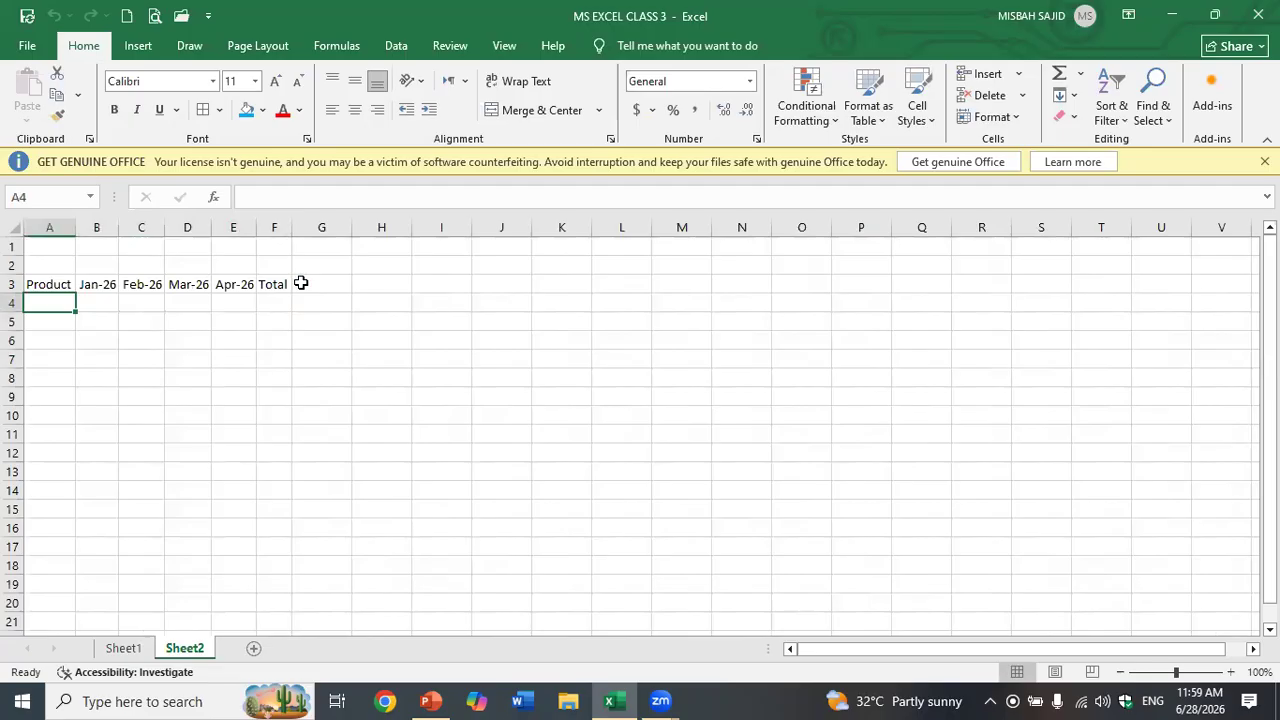
pyautogui.write('Laptop')
pyautogui.press('Return')
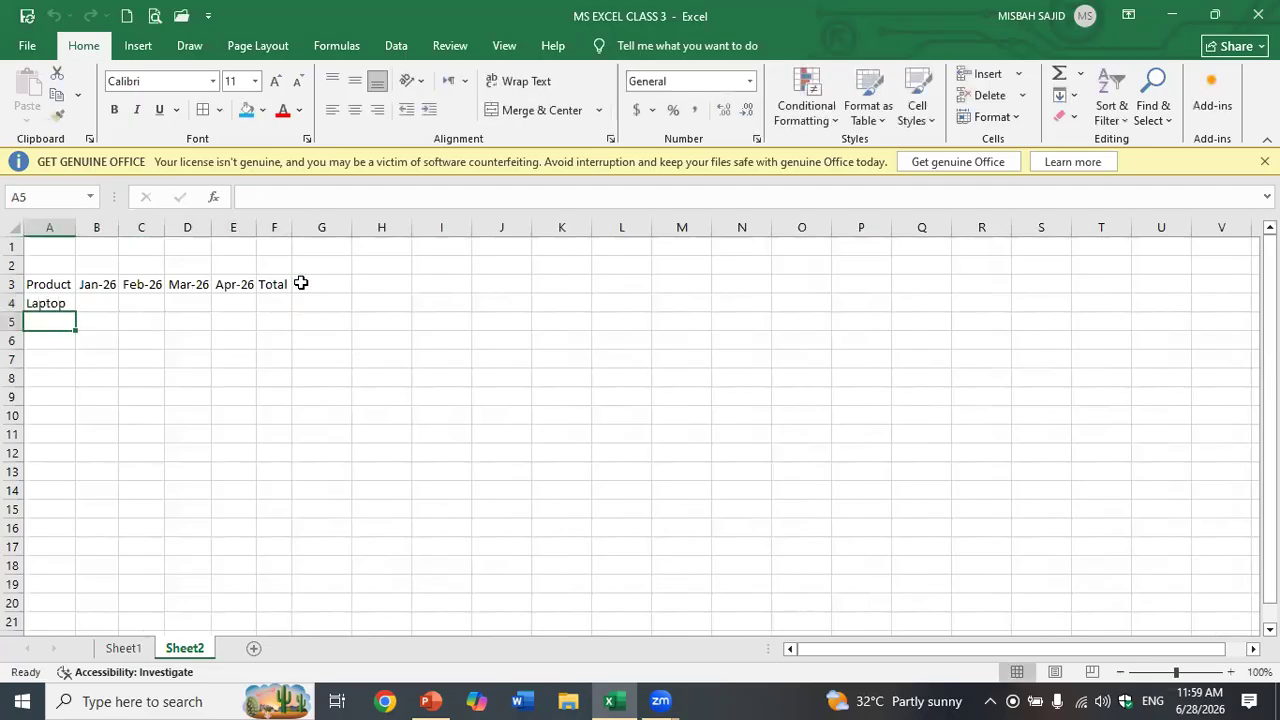
pyautogui.write('Mobile')
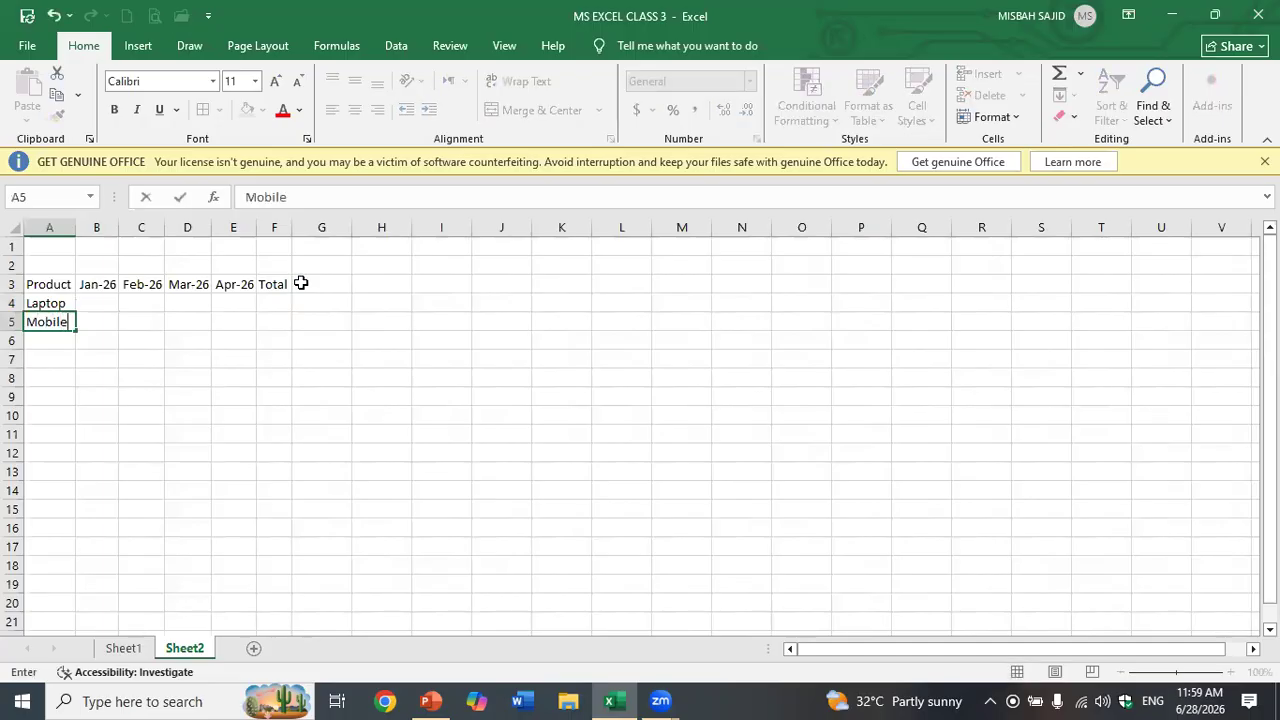
pyautogui.press('Return')
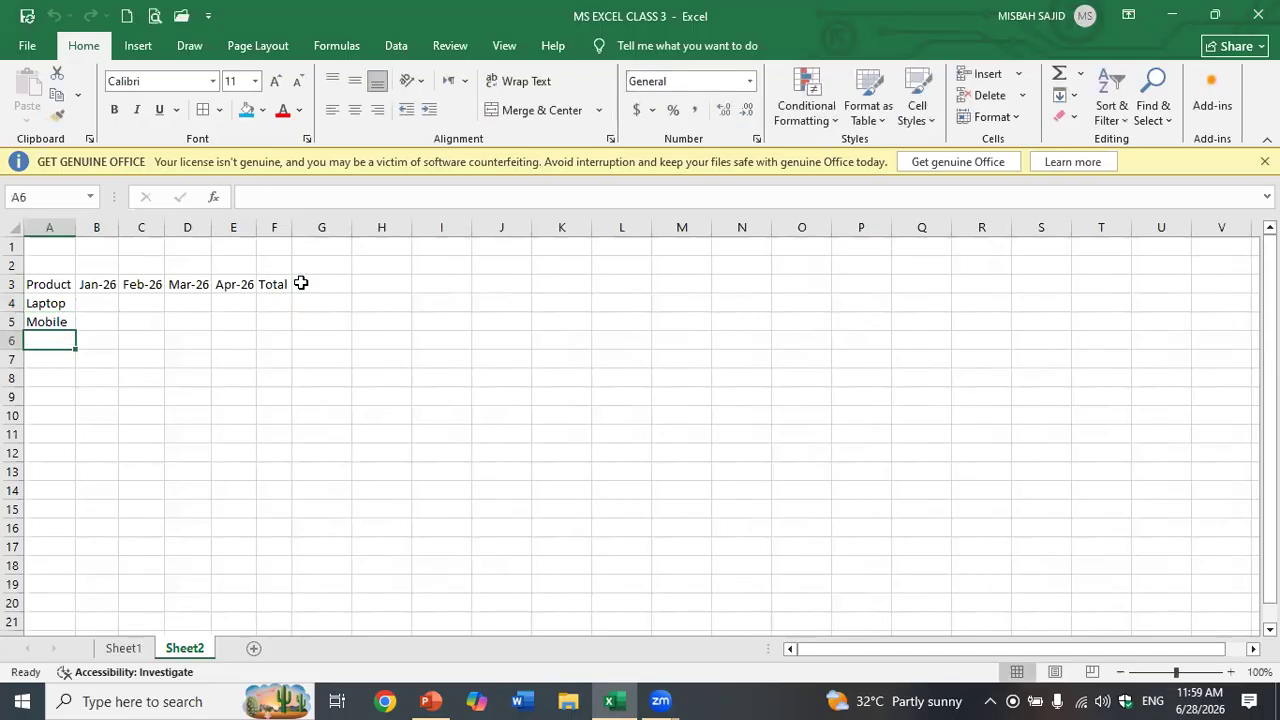
pyautogui.write('Tablet')
pyautogui.press('Return')
# Step: Continue the product list with Hard Drives, Printer, Smart TV and Scanner in A7 to A10
pyautogui.write('H')
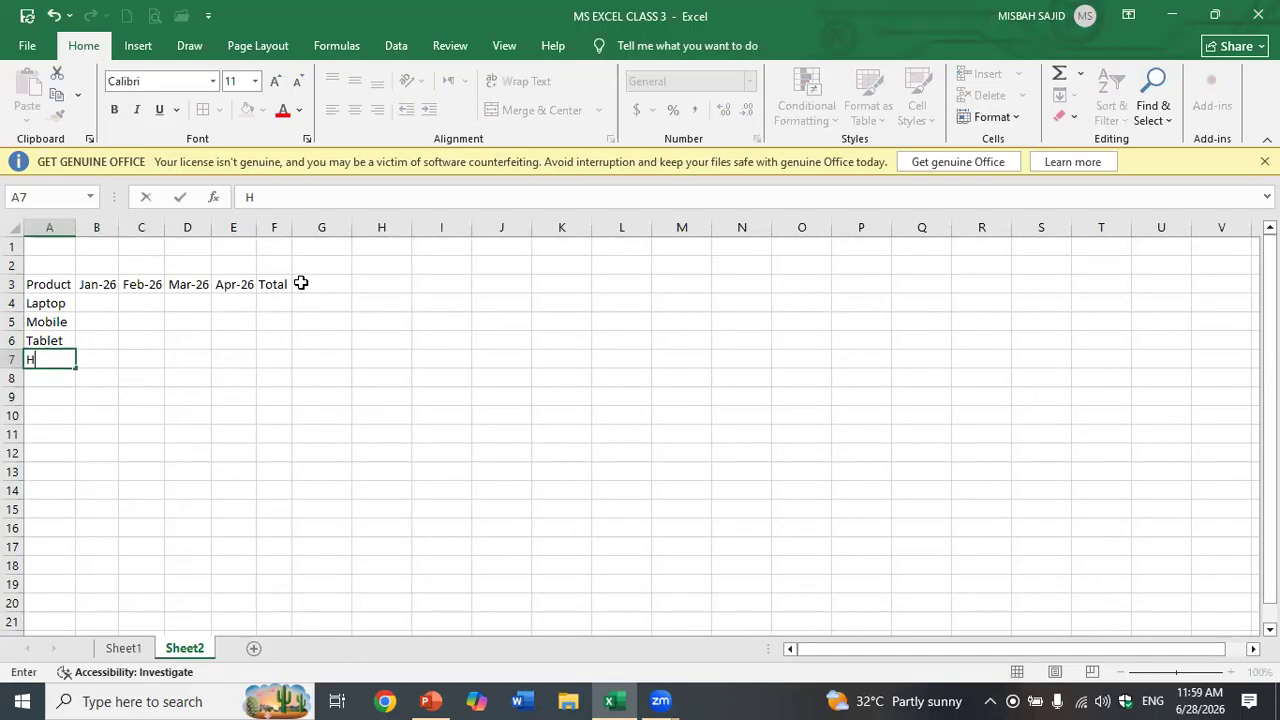
pyautogui.write('ard Drives')
pyautogui.press('Return')
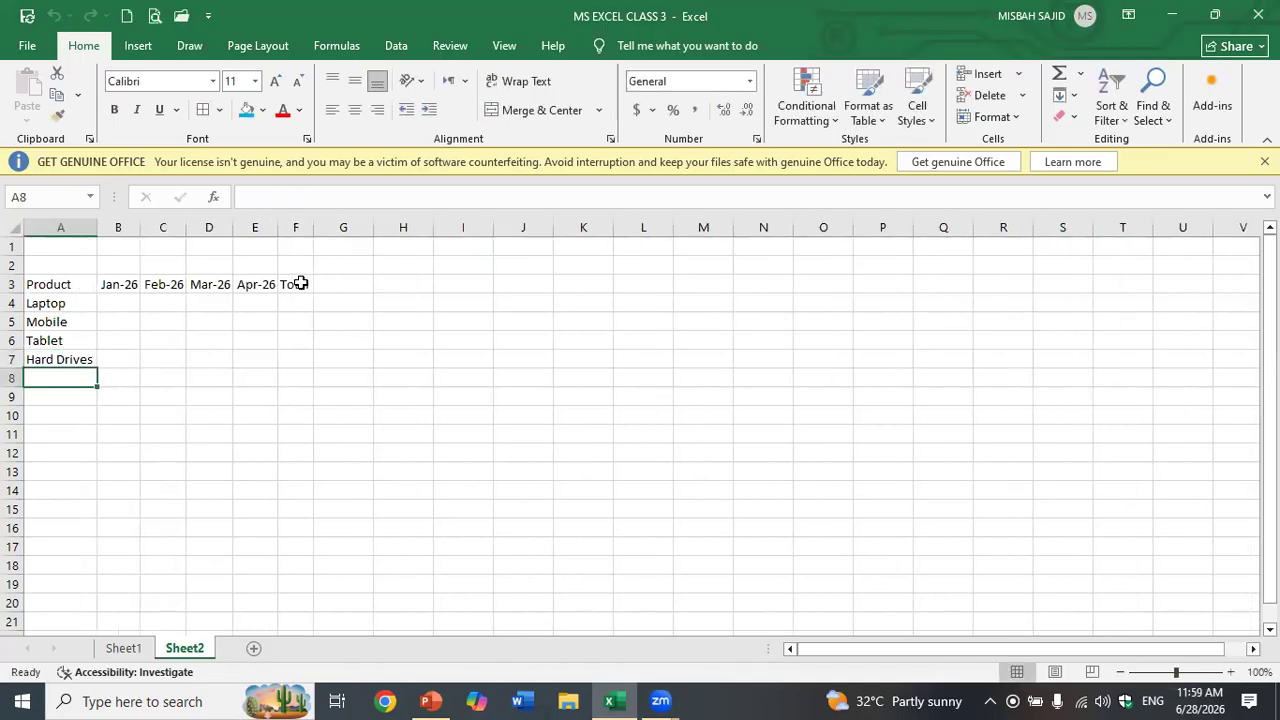
pyautogui.write('Printer')
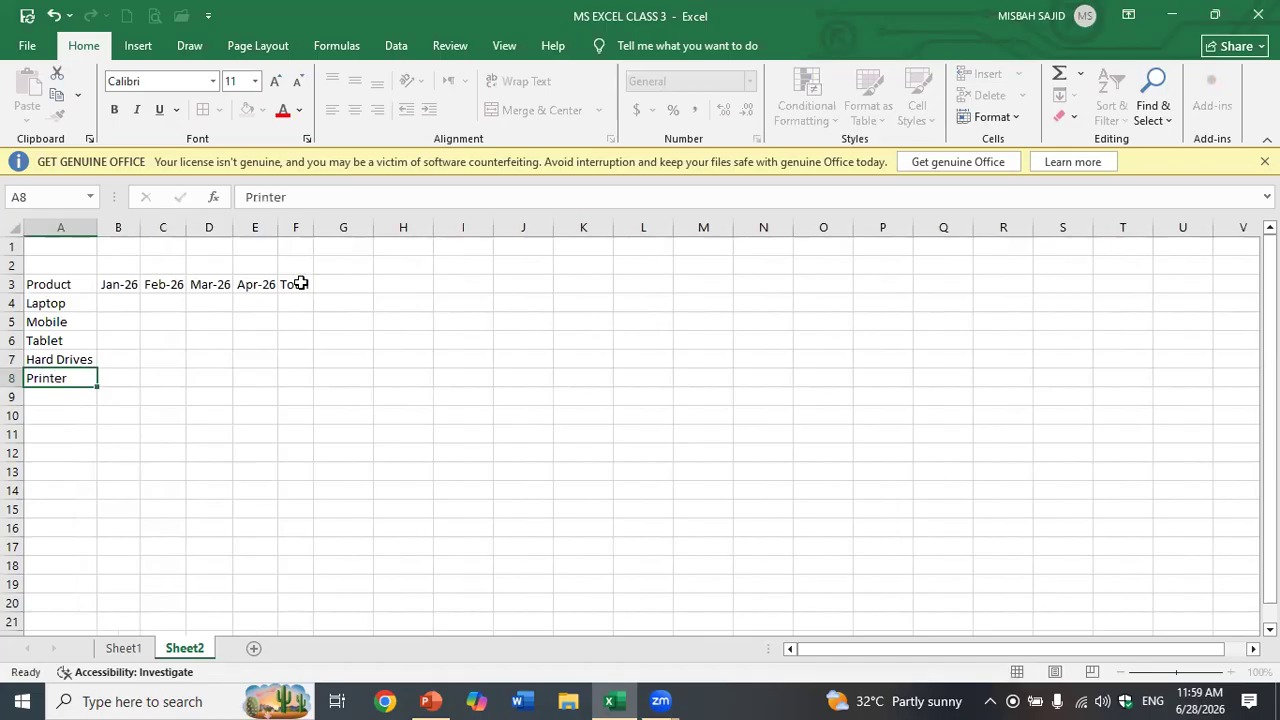
pyautogui.press('Return')
pyautogui.write('Sm')
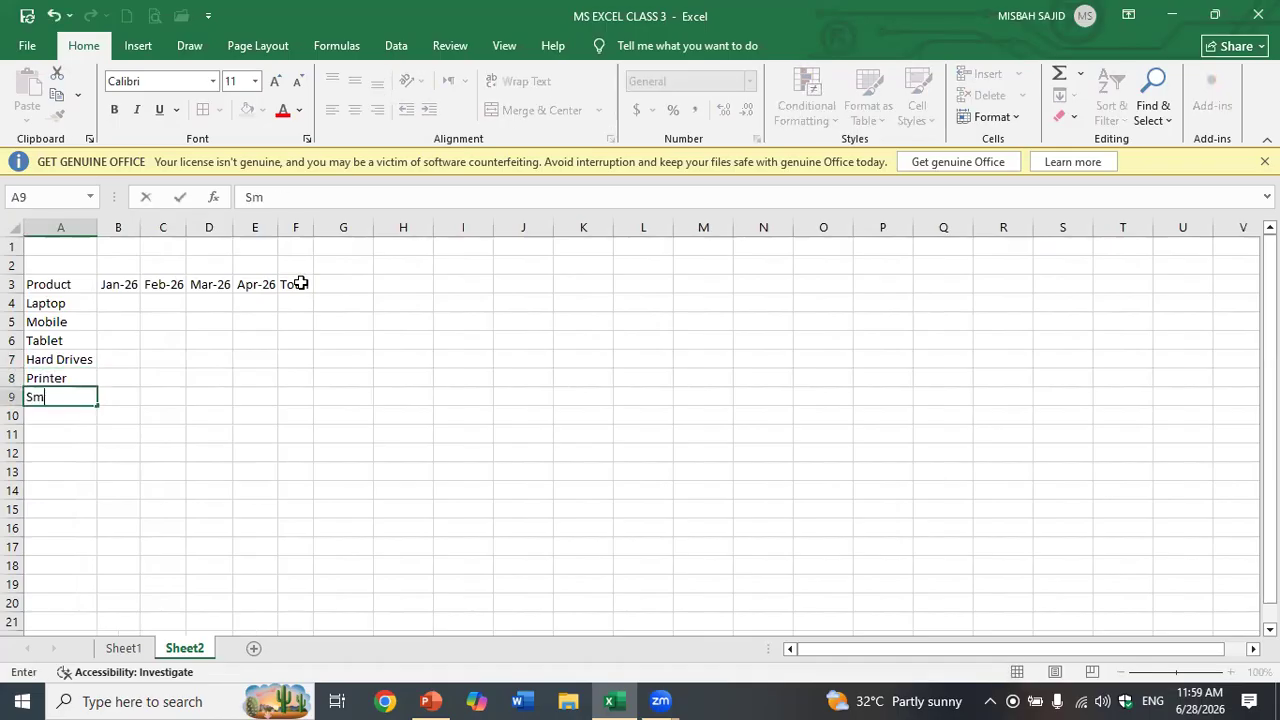
pyautogui.write('art TV')
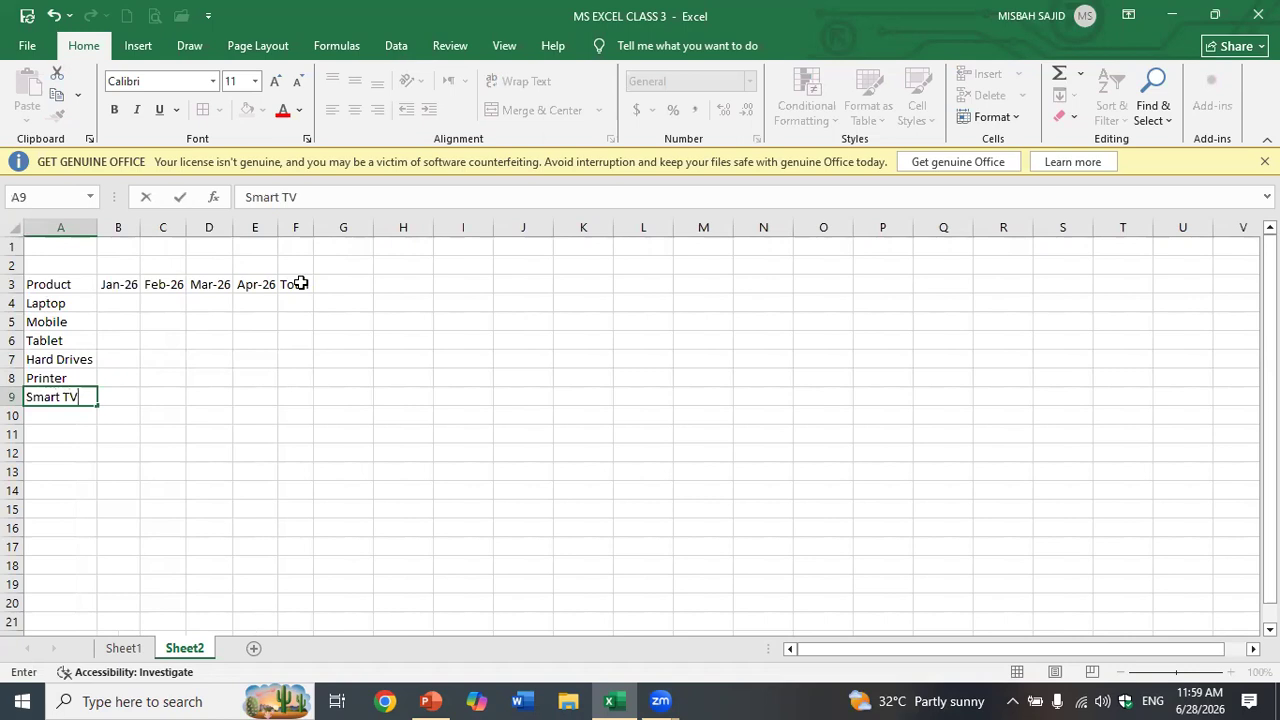
pyautogui.press('Return')
pyautogui.write('Scanner')
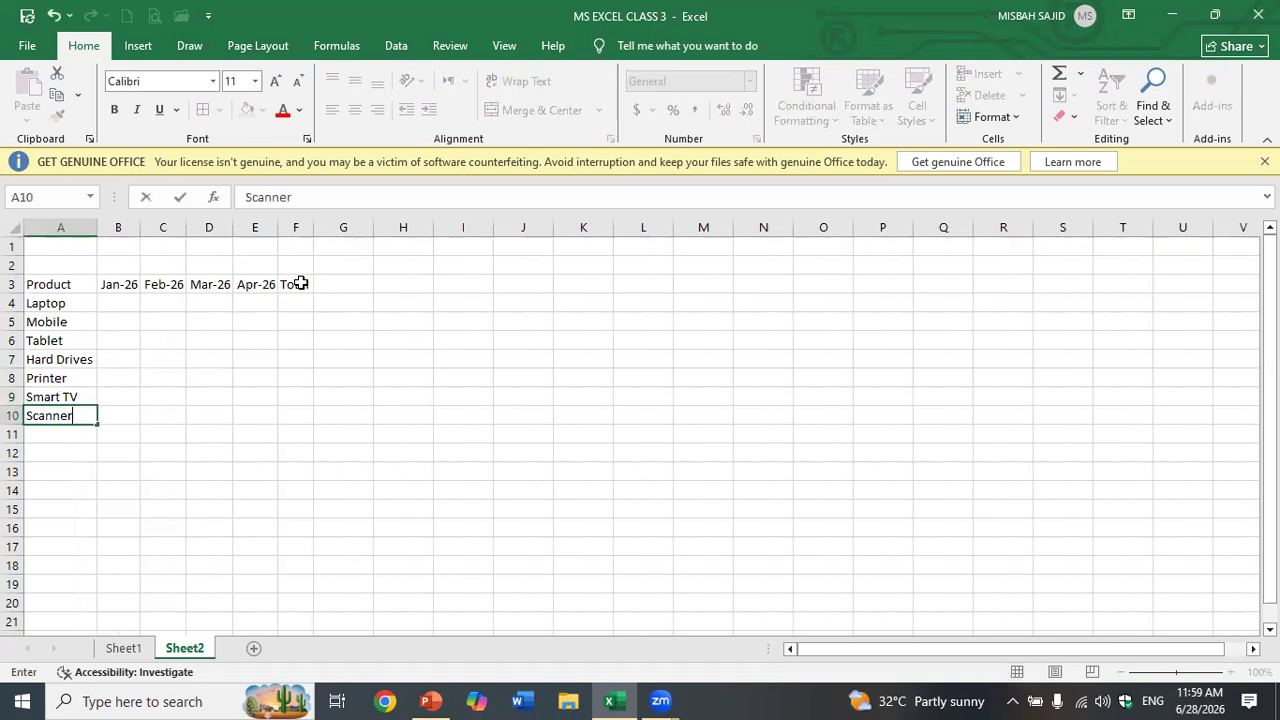
pyautogui.press('Up')
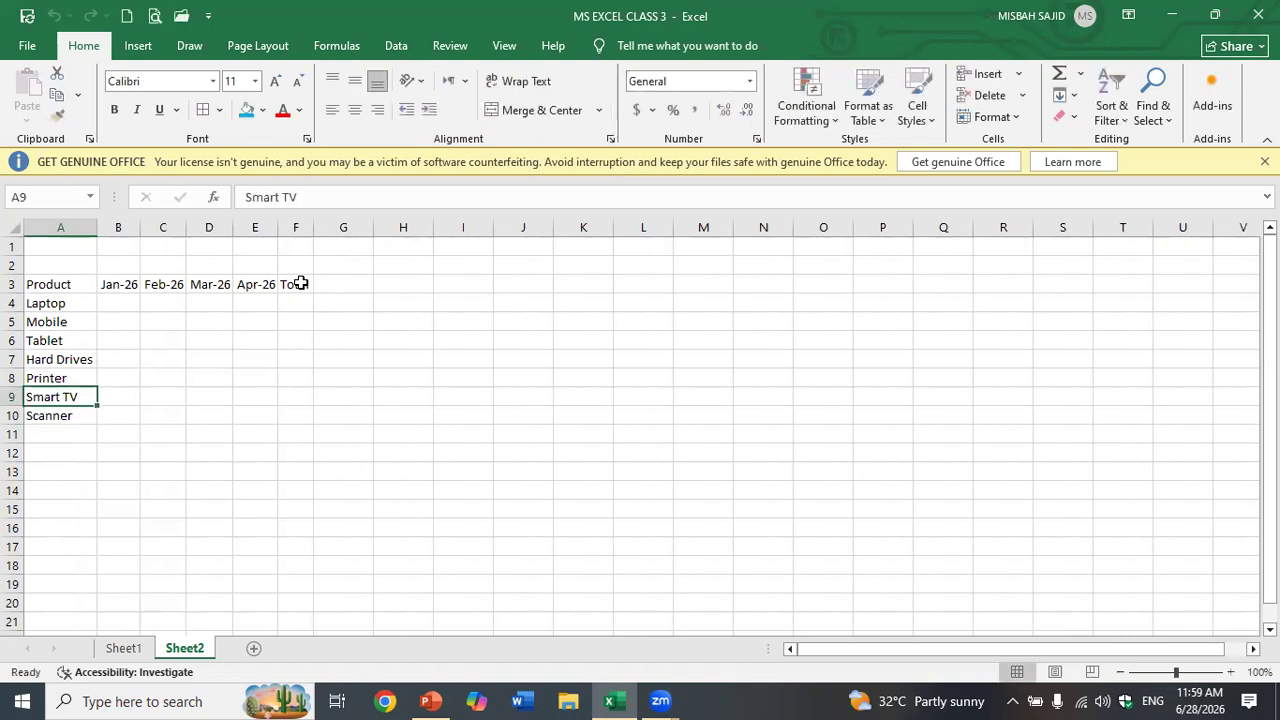
# Step: Enter the Jan-26 values 52, 22, 33, 12, 22, 66 and 33 for Laptop through Scanner in B4 to B10
pyautogui.press('Up')
pyautogui.press('Up')
pyautogui.press('Up')
pyautogui.press('Up')
pyautogui.press('Up')
pyautogui.press('Right')
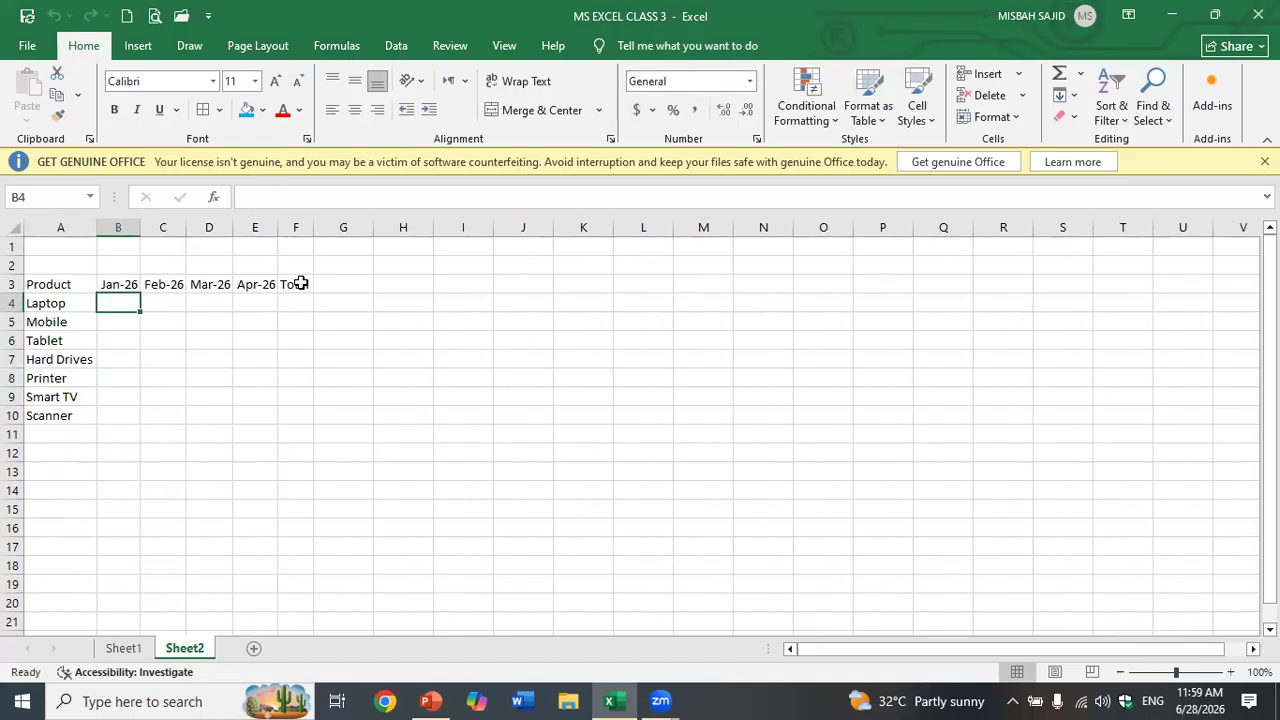
pyautogui.write('2')
pyautogui.press('Return')
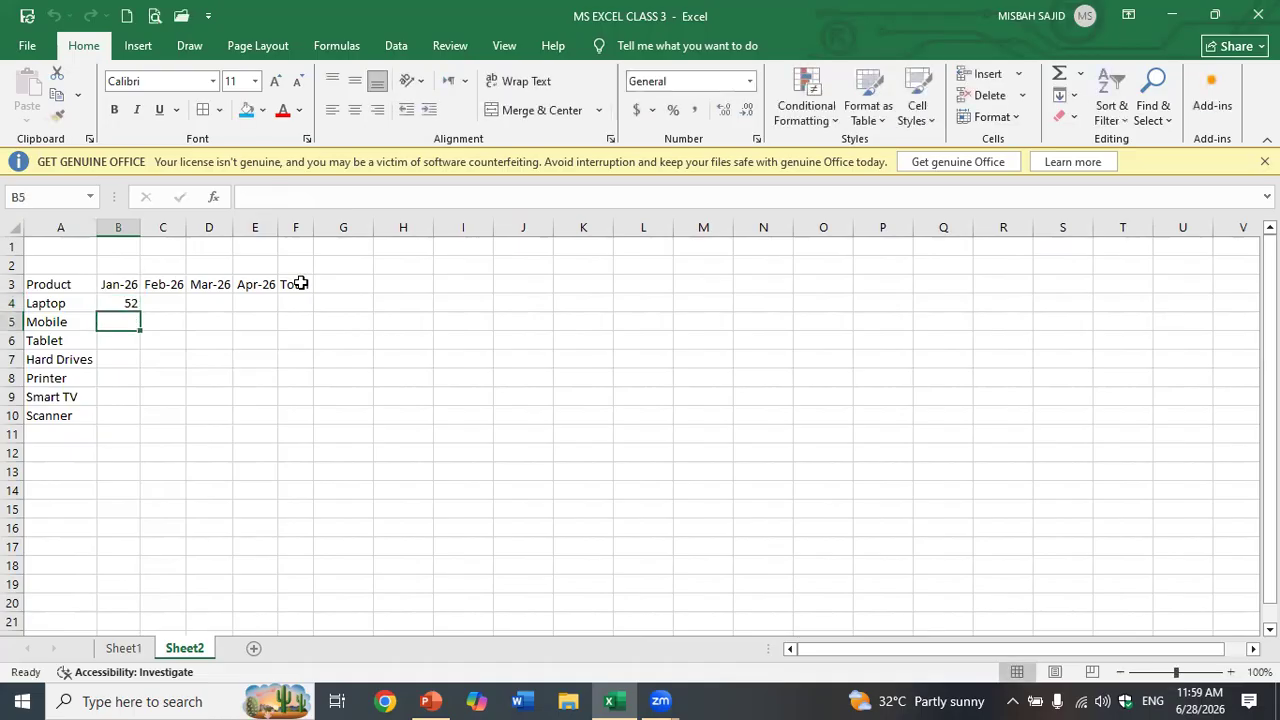
pyautogui.write('22')
pyautogui.press('Return')
pyautogui.write('33')
pyautogui.press('Return')
pyautogui.write('12')
pyautogui.press('Return')
pyautogui.write('22')
pyautogui.press('Return')
pyautogui.write('66')
pyautogui.press('Return')
pyautogui.write('33')
pyautogui.press('Return')
# Step: Fill the Laptop row with 44 for Feb-26, 55 for Mar-26 and 66 for Apr-26
pyautogui.press('Up')
pyautogui.press('Up')
pyautogui.press('Up')
pyautogui.press('Up')
pyautogui.press('Up')
pyautogui.press('Up')
pyautogui.press('Up')
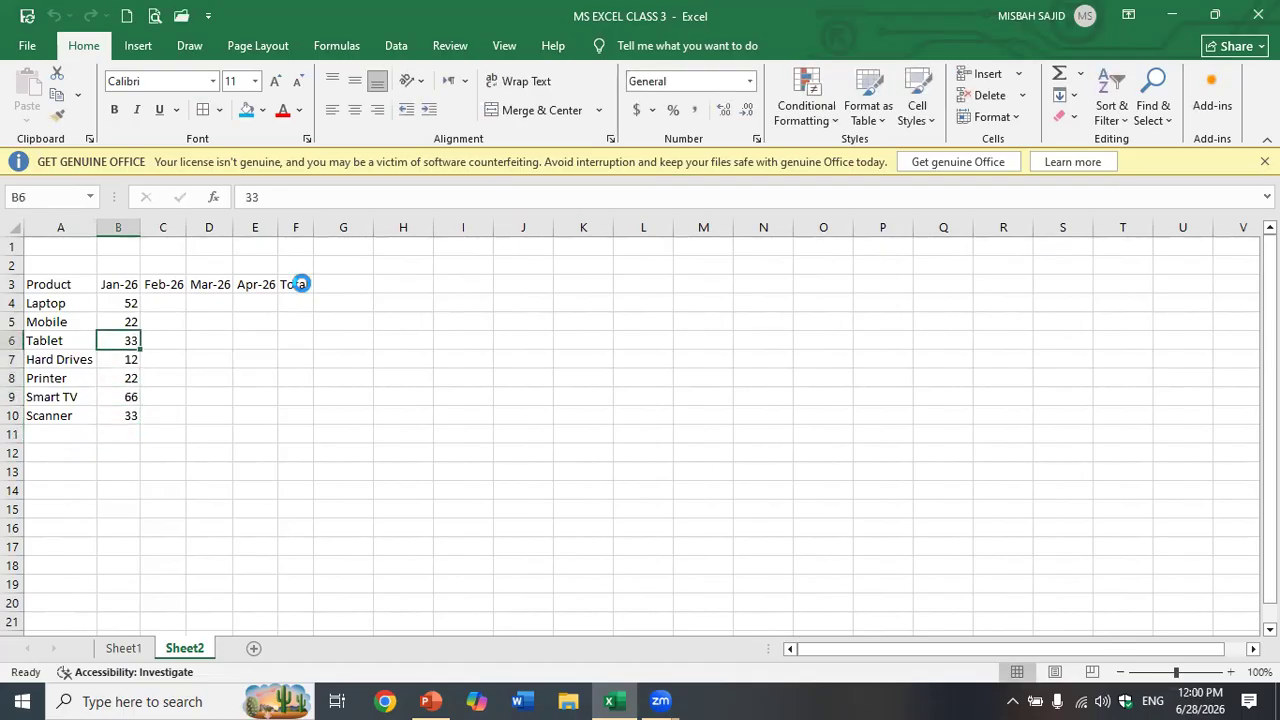
pyautogui.press('Right')
pyautogui.write('44')
pyautogui.press('Right')
pyautogui.write('55')
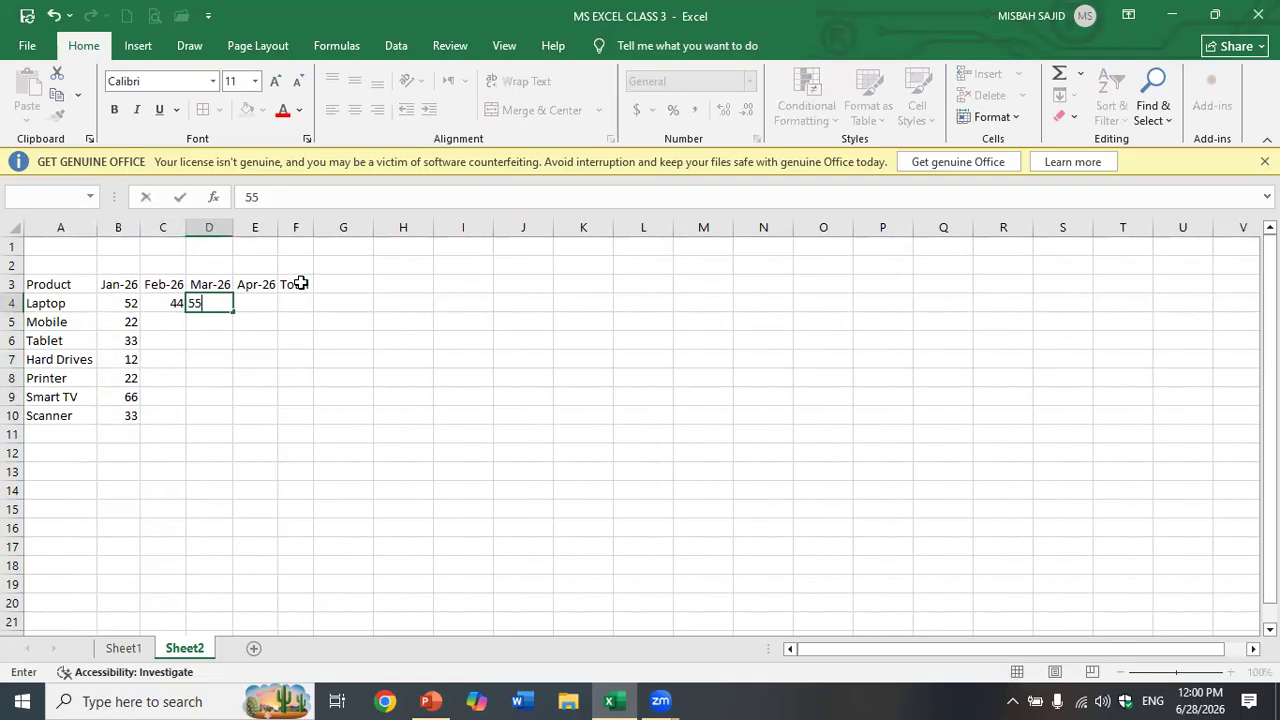
pyautogui.press('Right')
pyautogui.write('66')
pyautogui.press('Return')
# Step: Enter the Feb-26 values 12, 10, 11, 111, 56 and 33 for Mobile through Scanner in C5 to C10
pyautogui.press('Left')
pyautogui.press('Left')
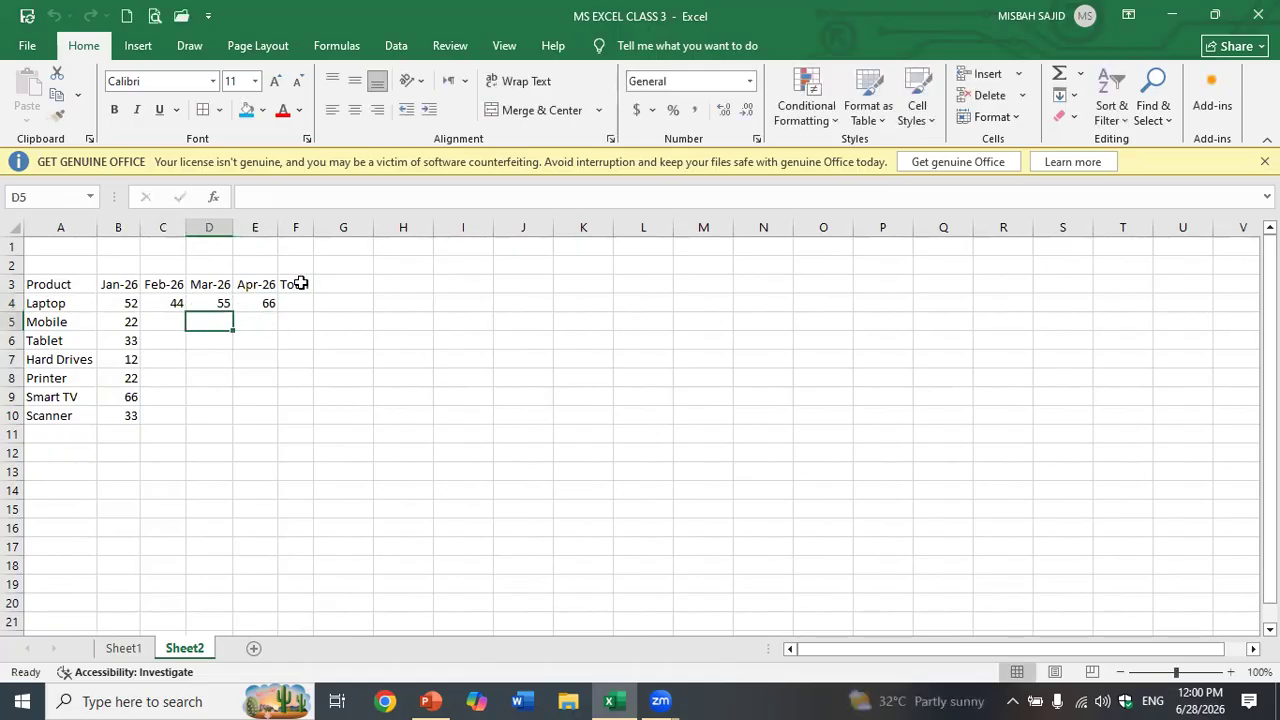
pyautogui.write('12')
pyautogui.press('Return')
pyautogui.write('0')
pyautogui.press('Return')
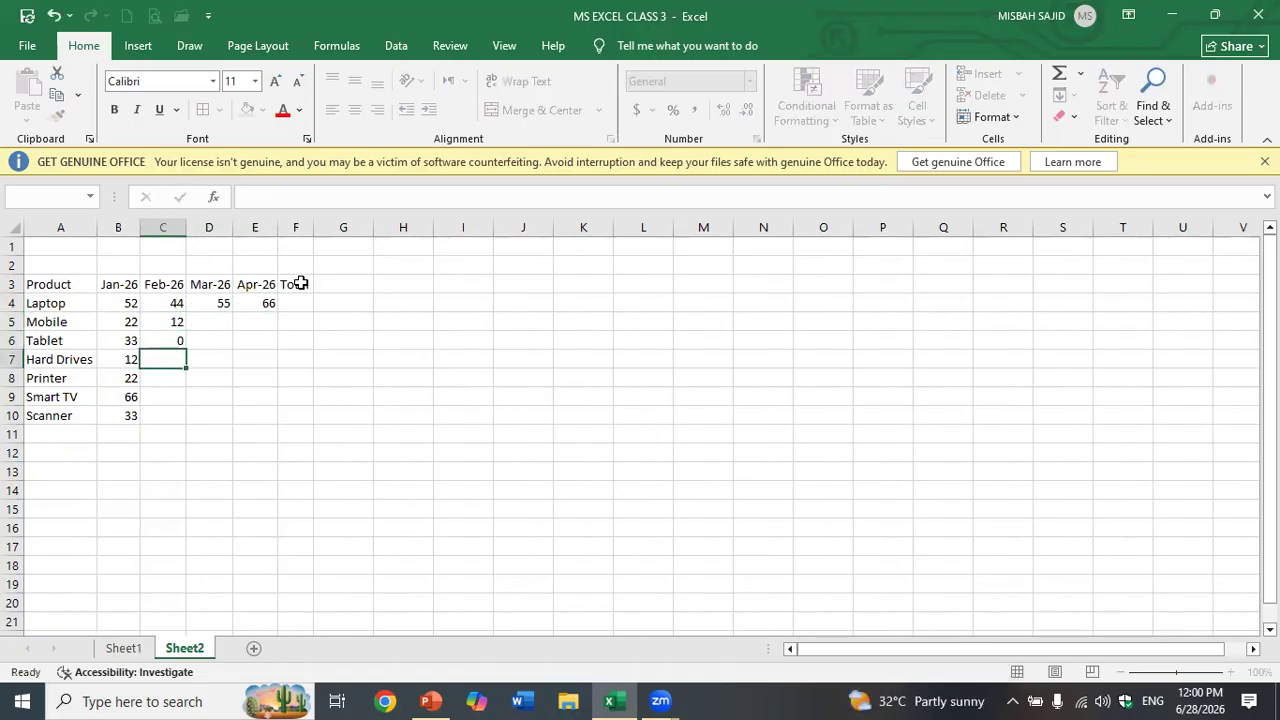
pyautogui.press('Up')
pyautogui.write('10')
pyautogui.press('Return')
pyautogui.write('11')
pyautogui.press('Return')
pyautogui.write('111')
pyautogui.press('Return')
pyautogui.write('56')
pyautogui.press('Return')
pyautogui.write('33')
pyautogui.press('Up')
# Step: Enter the Mar-26 values 10, 55, 66, 33, 22 and 99 for Mobile through Scanner in D5 to D10
pyautogui.press('Up')
pyautogui.press('Up')
pyautogui.press('Up')
pyautogui.press('Up')
pyautogui.press('Up')
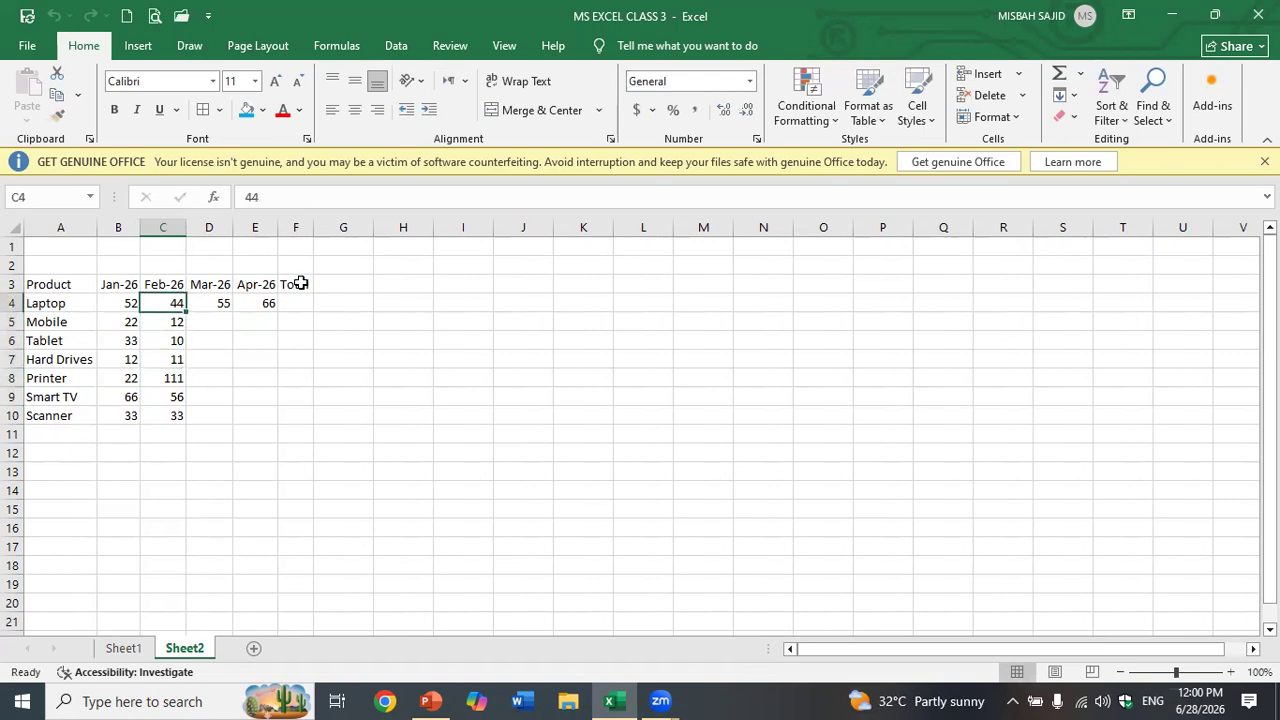
pyautogui.press('Right')
pyautogui.press('Down')
pyautogui.write('10')
pyautogui.press('Return')
pyautogui.write('55')
pyautogui.press('Return')
pyautogui.write('66')
pyautogui.press('Return')
pyautogui.write('33')
pyautogui.press('Return')
pyautogui.write('22')
pyautogui.press('Return')
pyautogui.write('99')
pyautogui.press('Up')
# Step: Enter the Apr-26 values 45, 55, 66, 33, 33 and 11 for Mobile through Scanner in E5 to E10
pyautogui.press('Up')
pyautogui.press('Up')
pyautogui.press('Up')
pyautogui.press('Up')
pyautogui.press('Up')
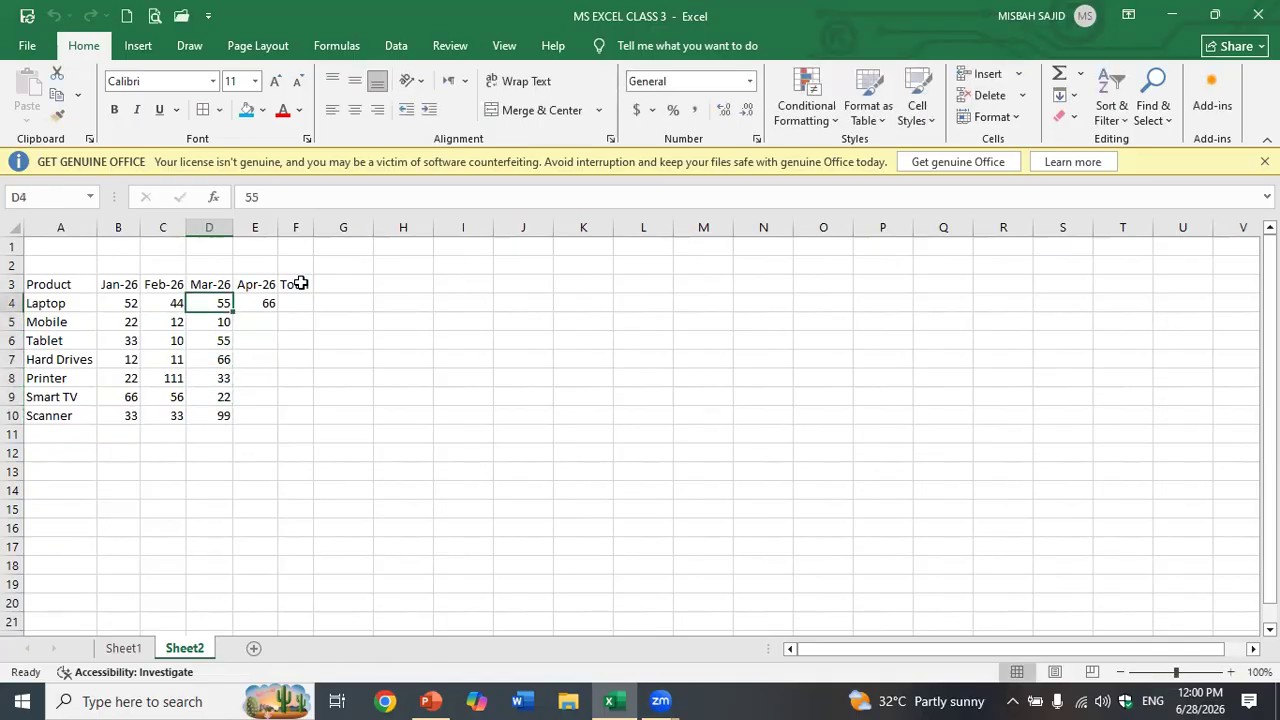
pyautogui.press('Right')
pyautogui.press('Down')
pyautogui.write('45')
pyautogui.press('Return')
pyautogui.write('55')
pyautogui.press('Return')
pyautogui.write('66')
pyautogui.press('Return')
pyautogui.write('33')
pyautogui.press('Return')
pyautogui.write('33')
pyautogui.hotkey('ctrl', 'Return')
pyautogui.press('Return')
pyautogui.write('1')
pyautogui.press('Return')
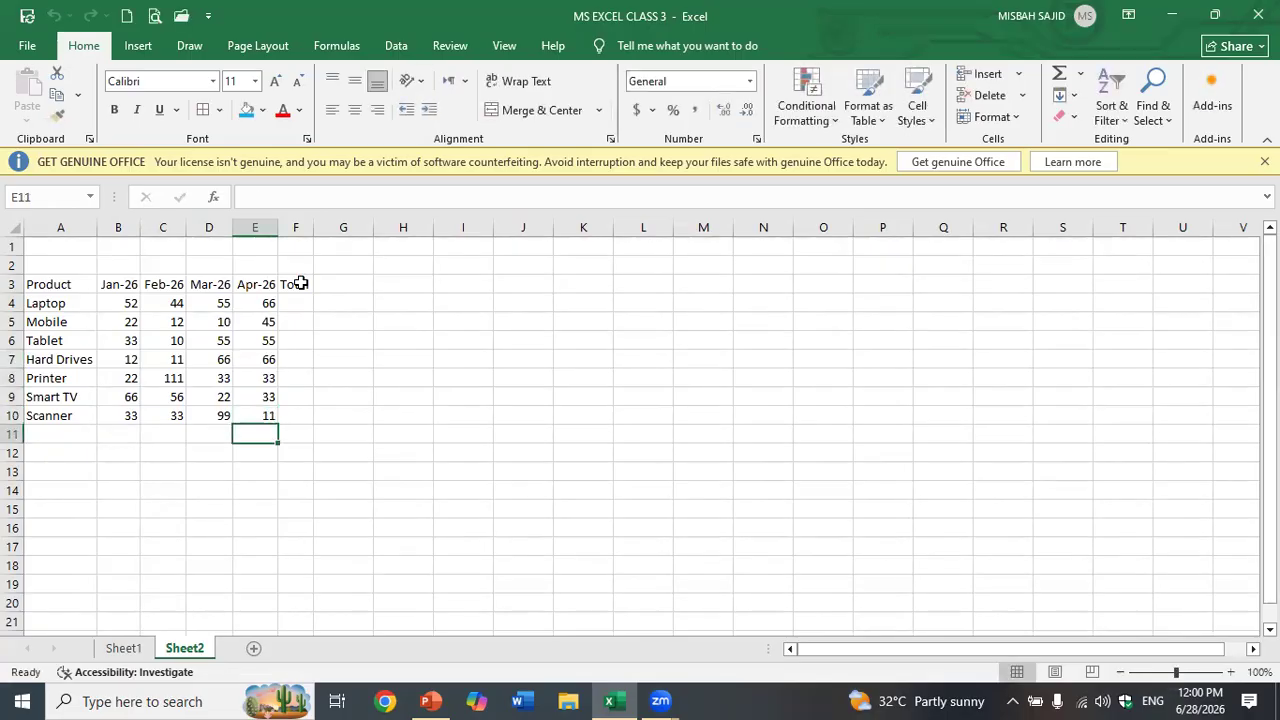
# Step: Total the Laptop row in F4 with =SUM(B4:E4) and copy the formula down to F10 for the other products
pyautogui.click(289, 302)
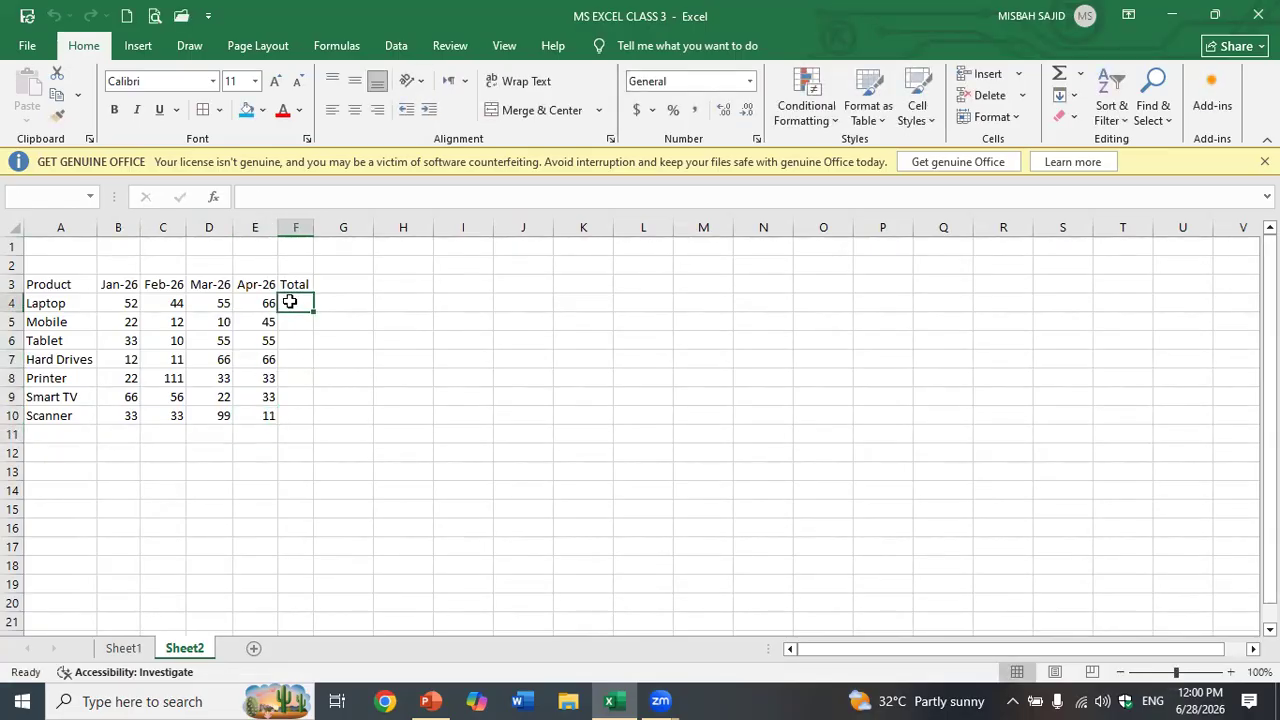
pyautogui.write('=Su')
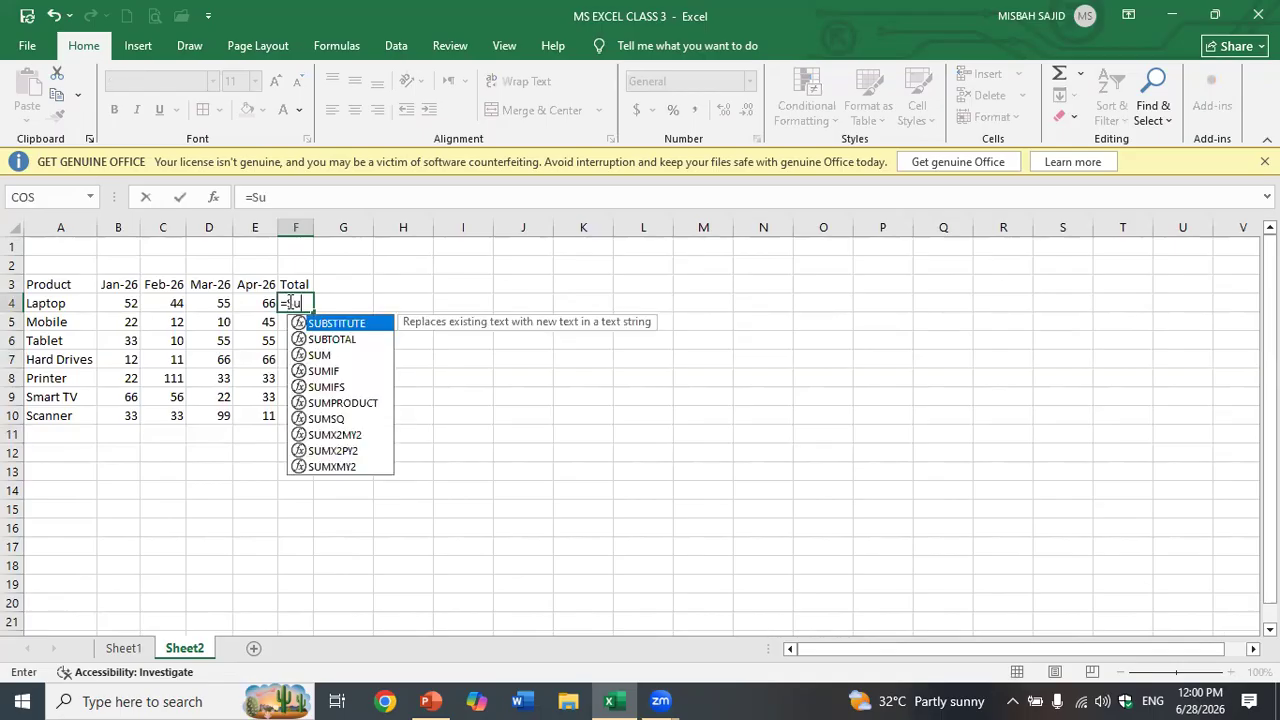
pyautogui.write('m(')
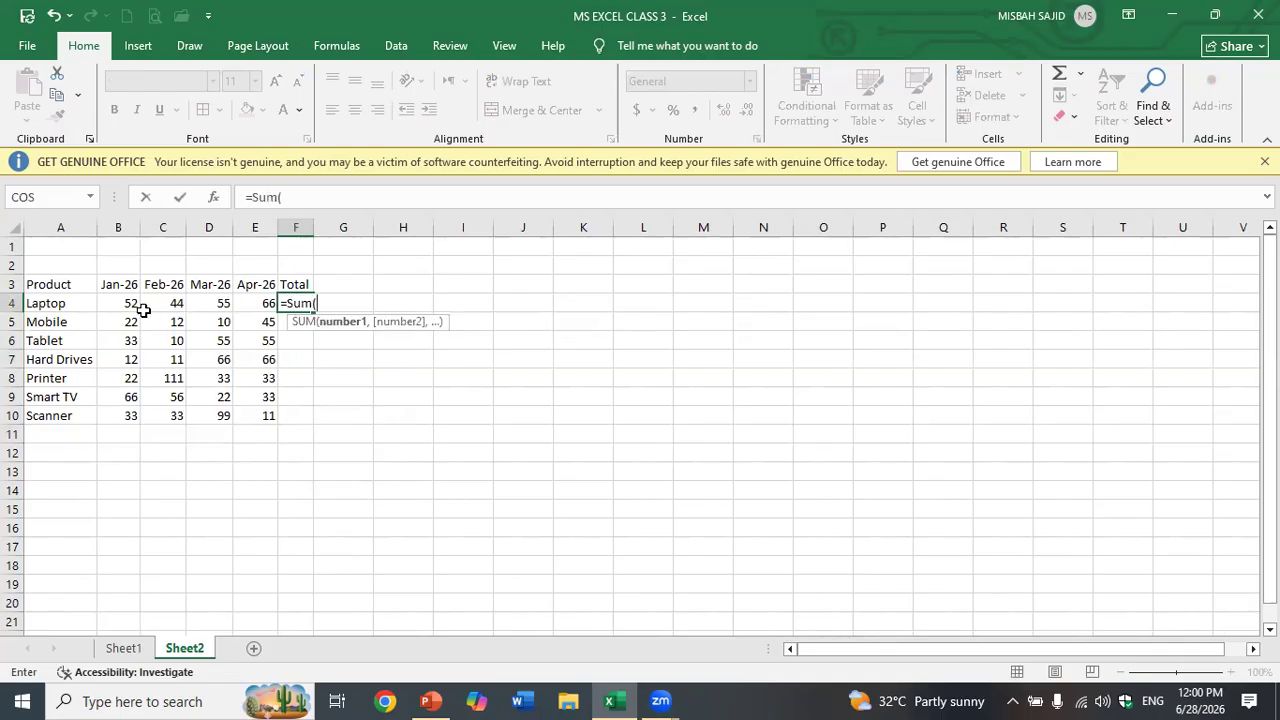
pyautogui.moveTo(129, 303); pyautogui.dragTo(257, 300)
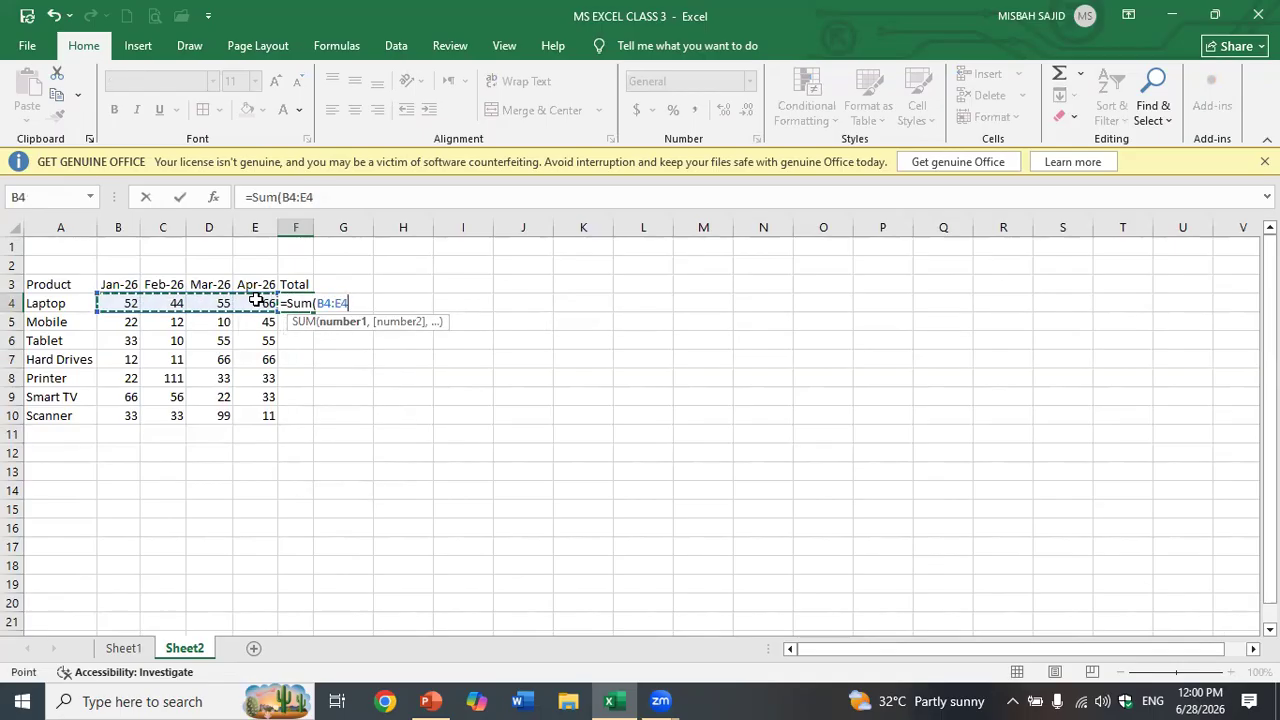
pyautogui.press('Return')
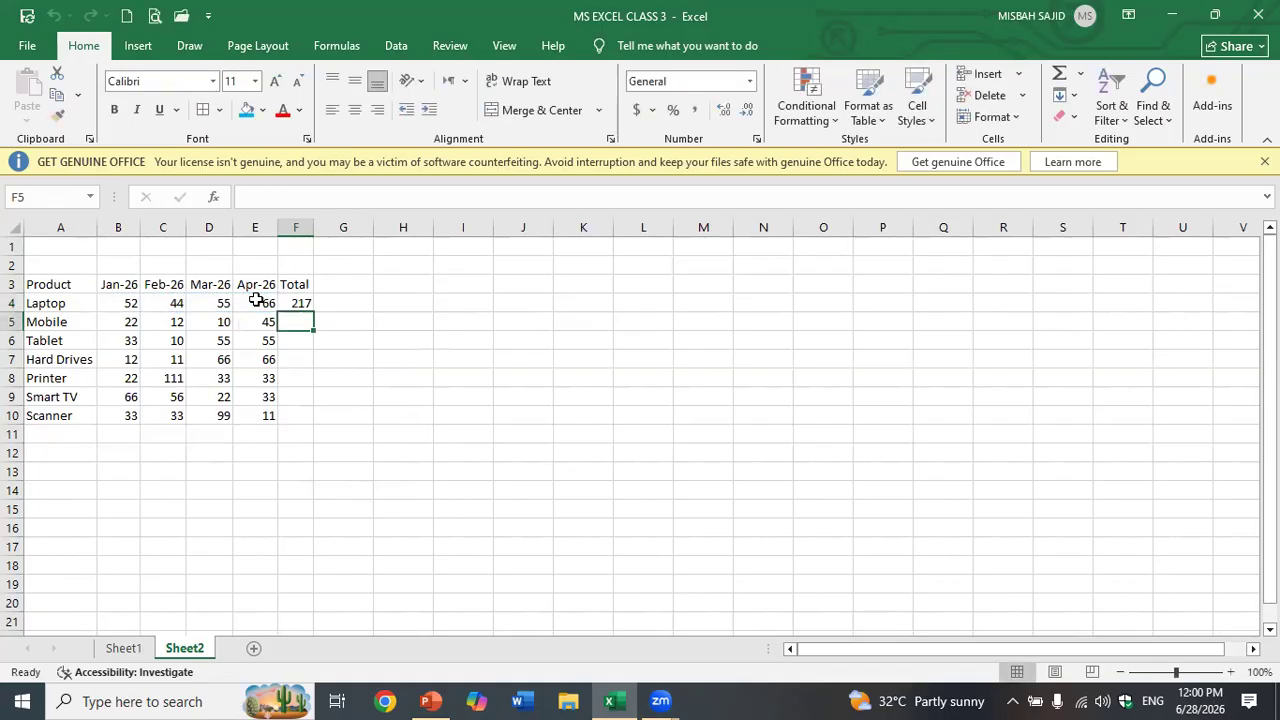
pyautogui.click(296, 304)
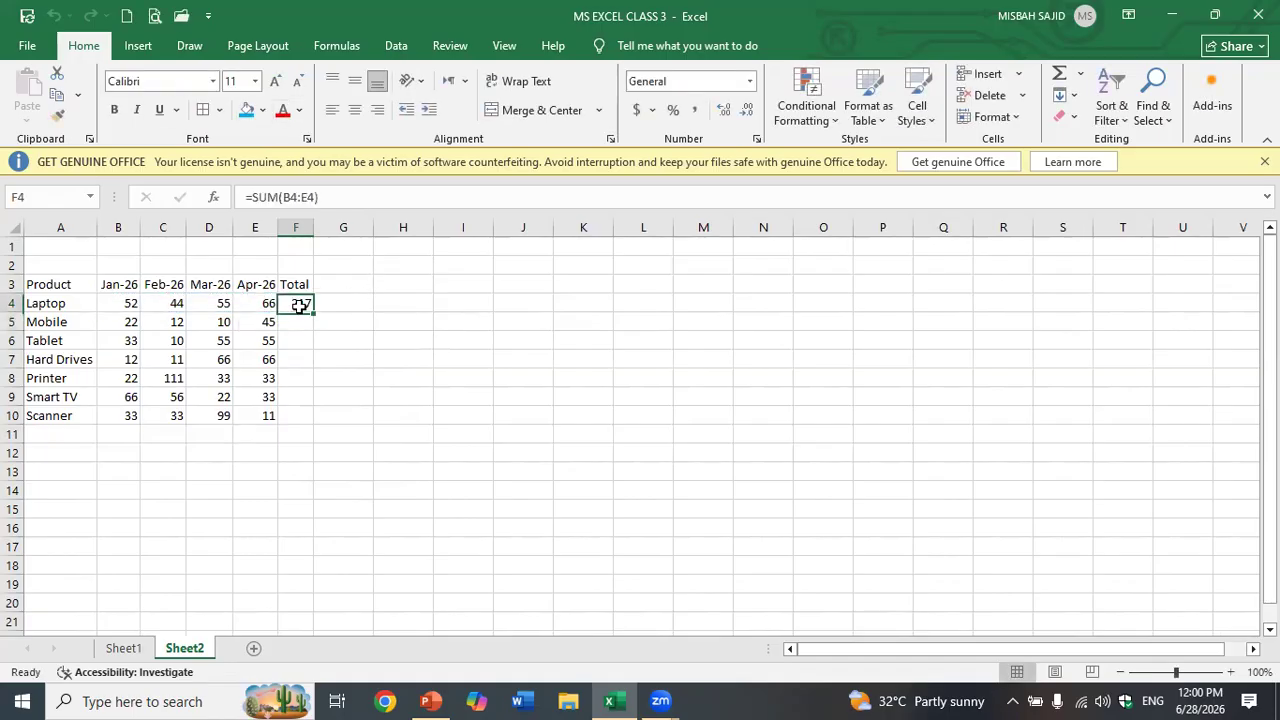
pyautogui.moveTo(313, 313); pyautogui.dragTo(320, 414)
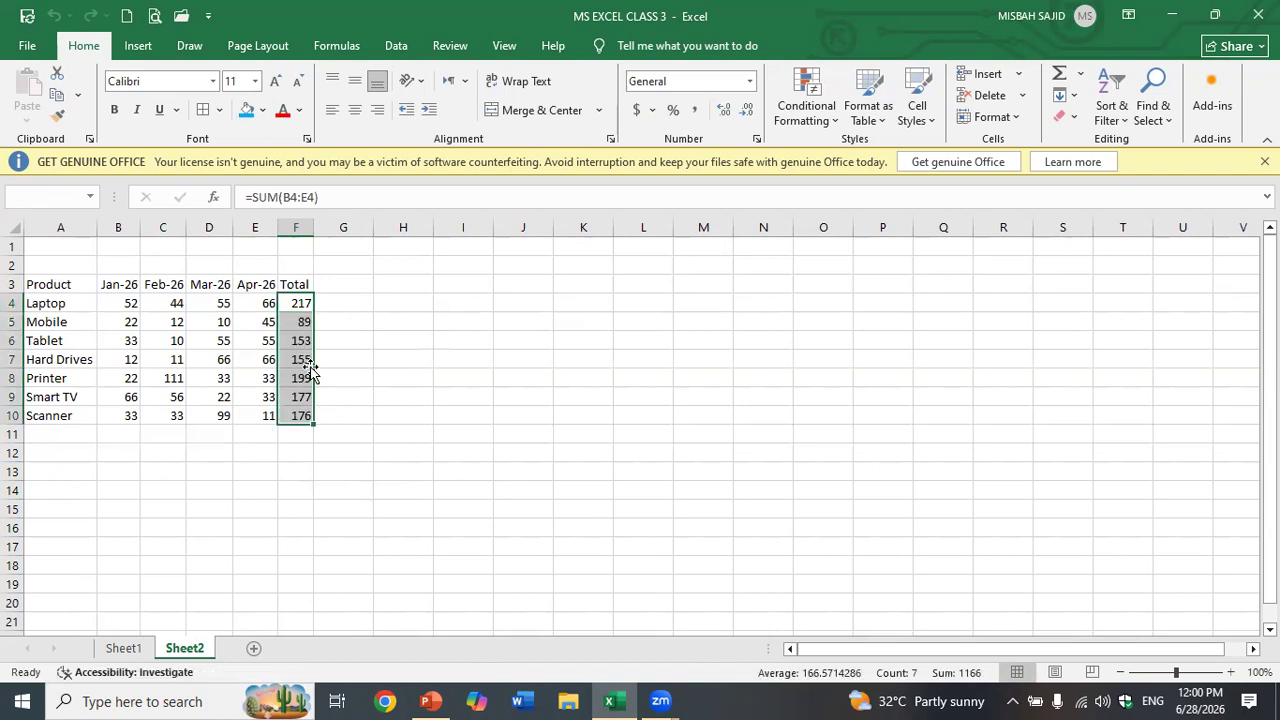
# Step: Label A12 Total and sum the Jan-26 column in B12 with =SUM(B4:B10)
pyautogui.click(49, 450)
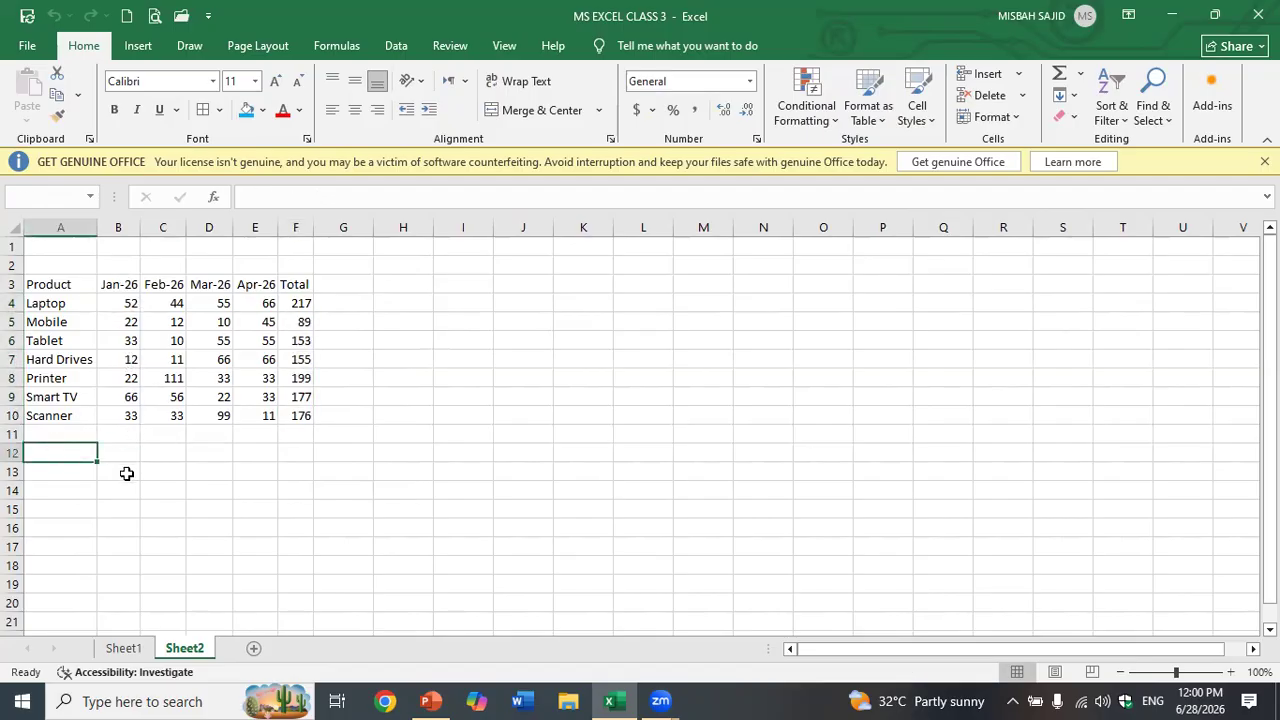
pyautogui.write('To')
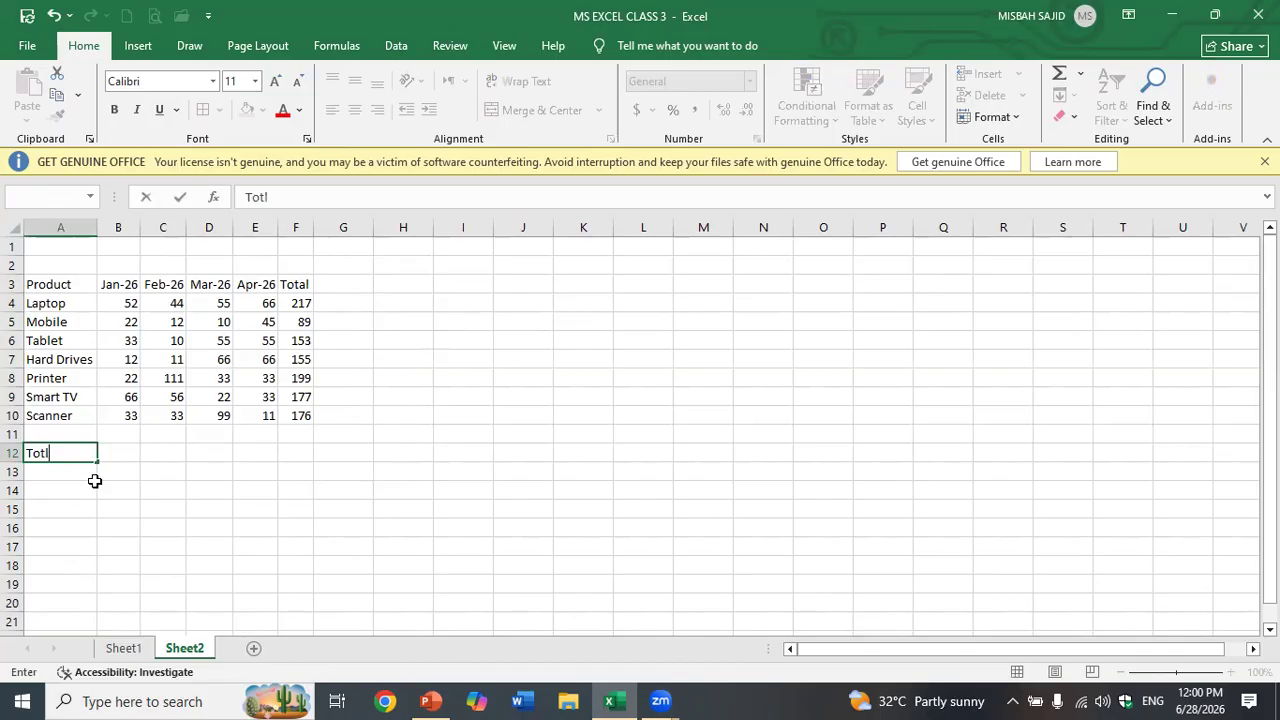
pyautogui.write('tal')
pyautogui.press('Tab')
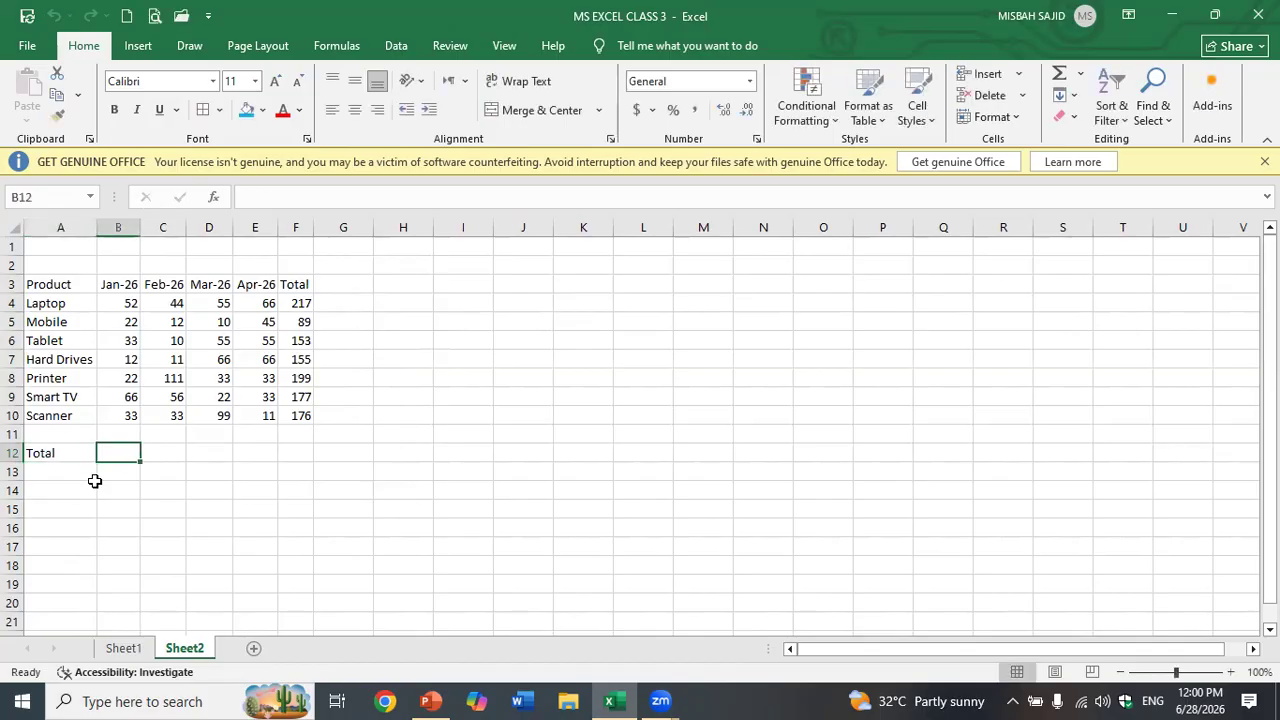
pyautogui.write('=sum(')
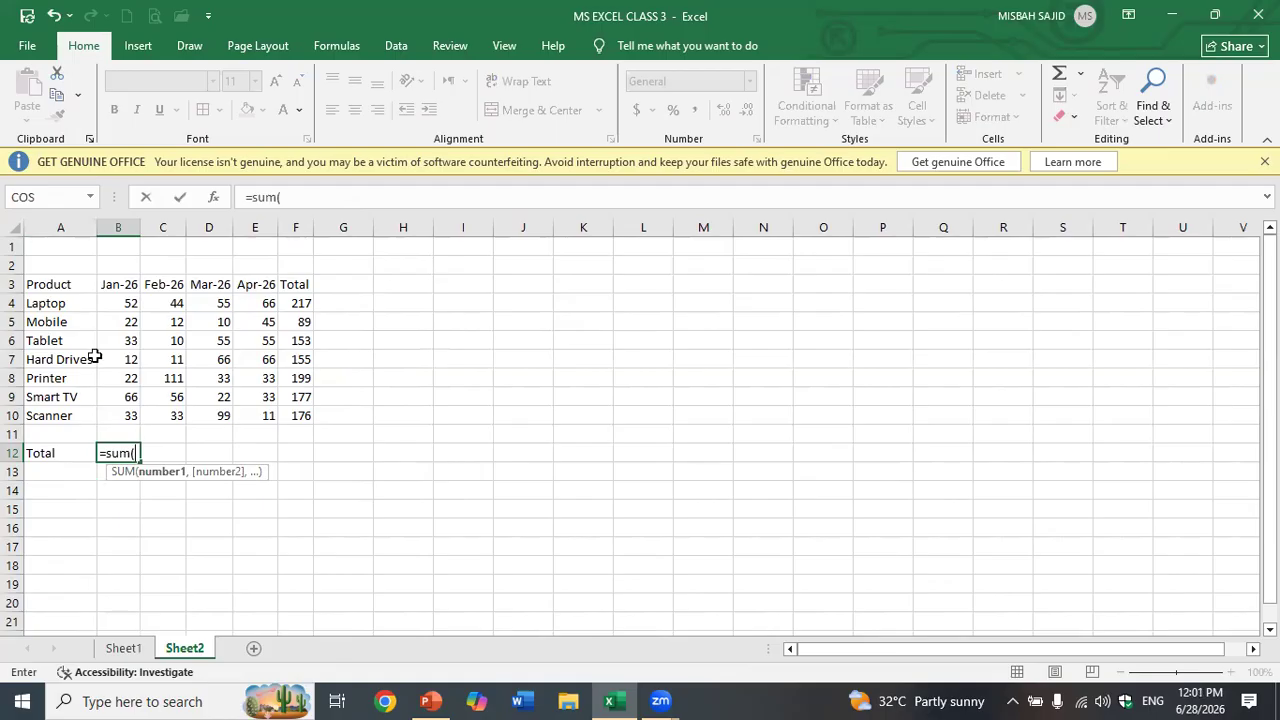
pyautogui.moveTo(113, 300); pyautogui.dragTo(122, 416)
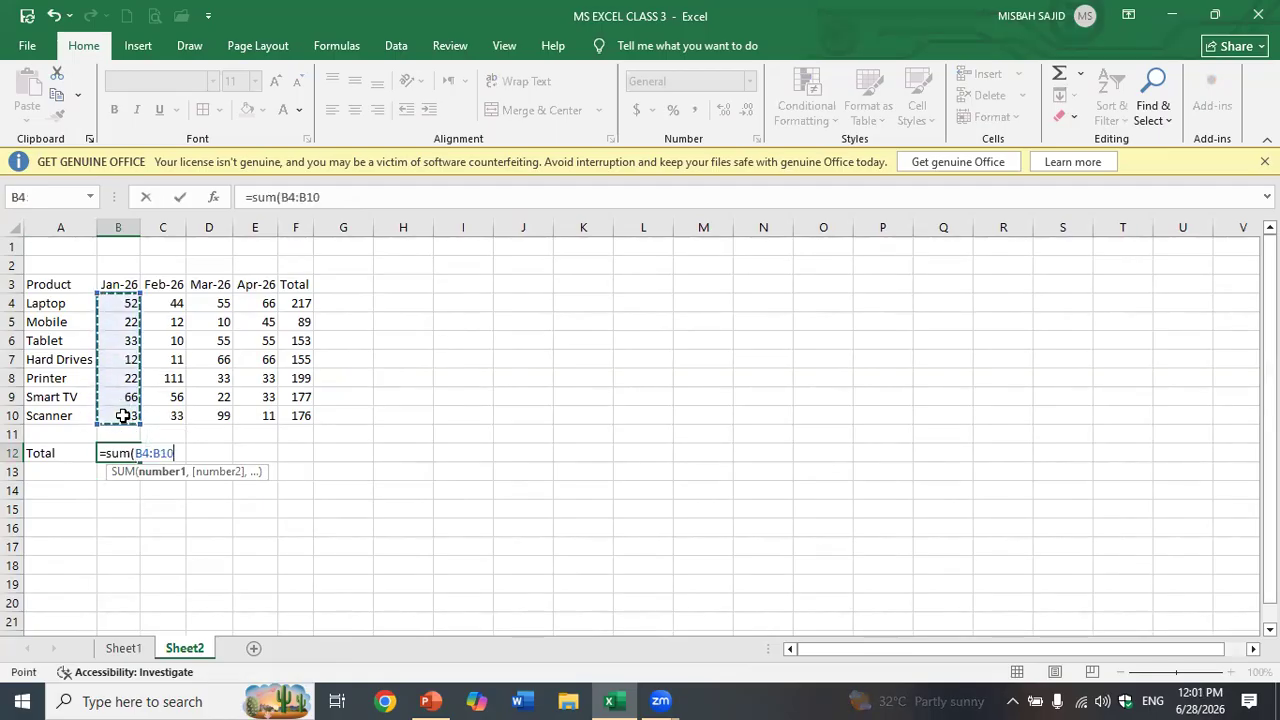
pyautogui.write(')')
pyautogui.press('Return')
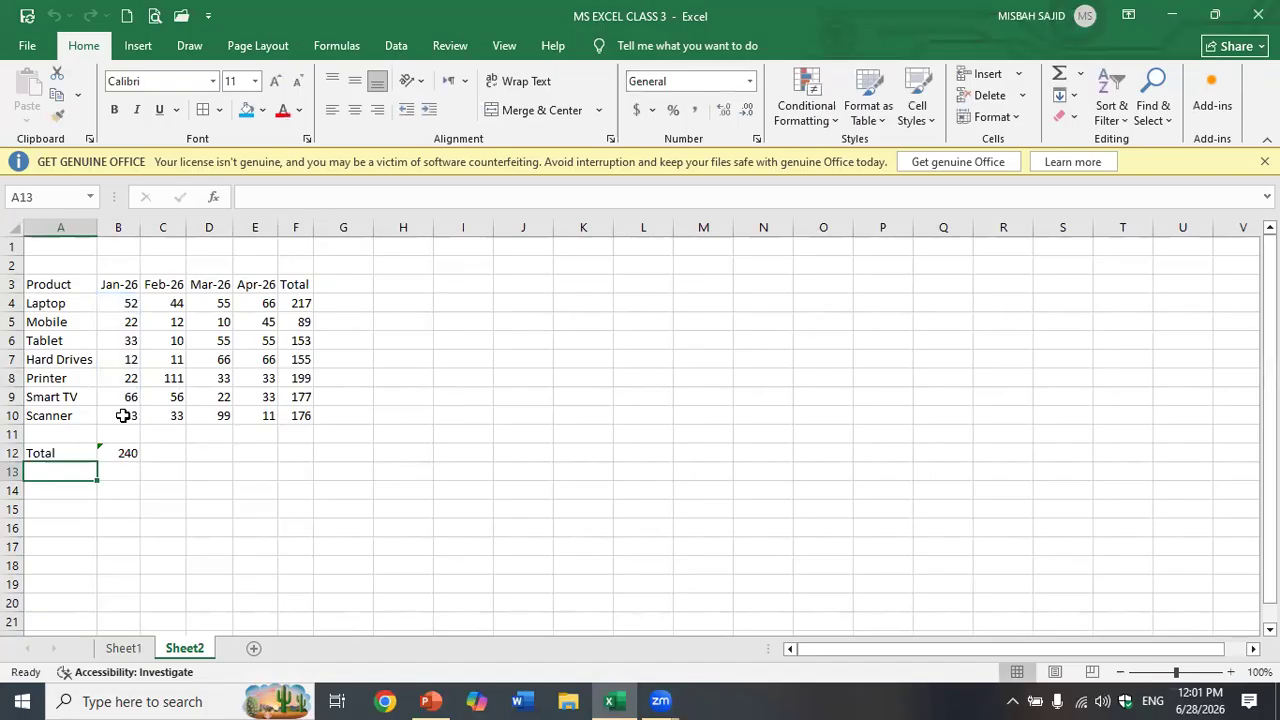
# Step: Total the Feb-26 column in C12 with =SUM(C4:C10) and copy the formula across to E12 for Mar-26 and Apr-26
pyautogui.click(157, 452)
pyautogui.write('=sum(')
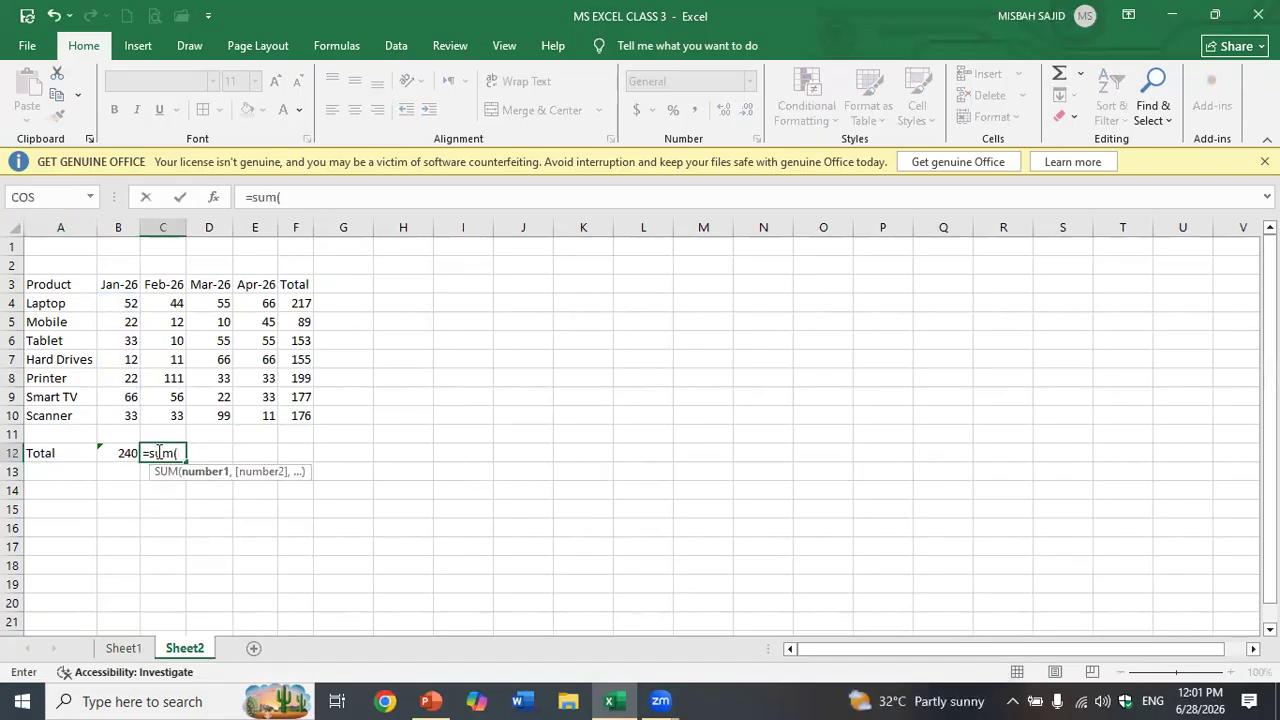
pyautogui.moveTo(161, 305); pyautogui.dragTo(176, 425)
pyautogui.write(')')
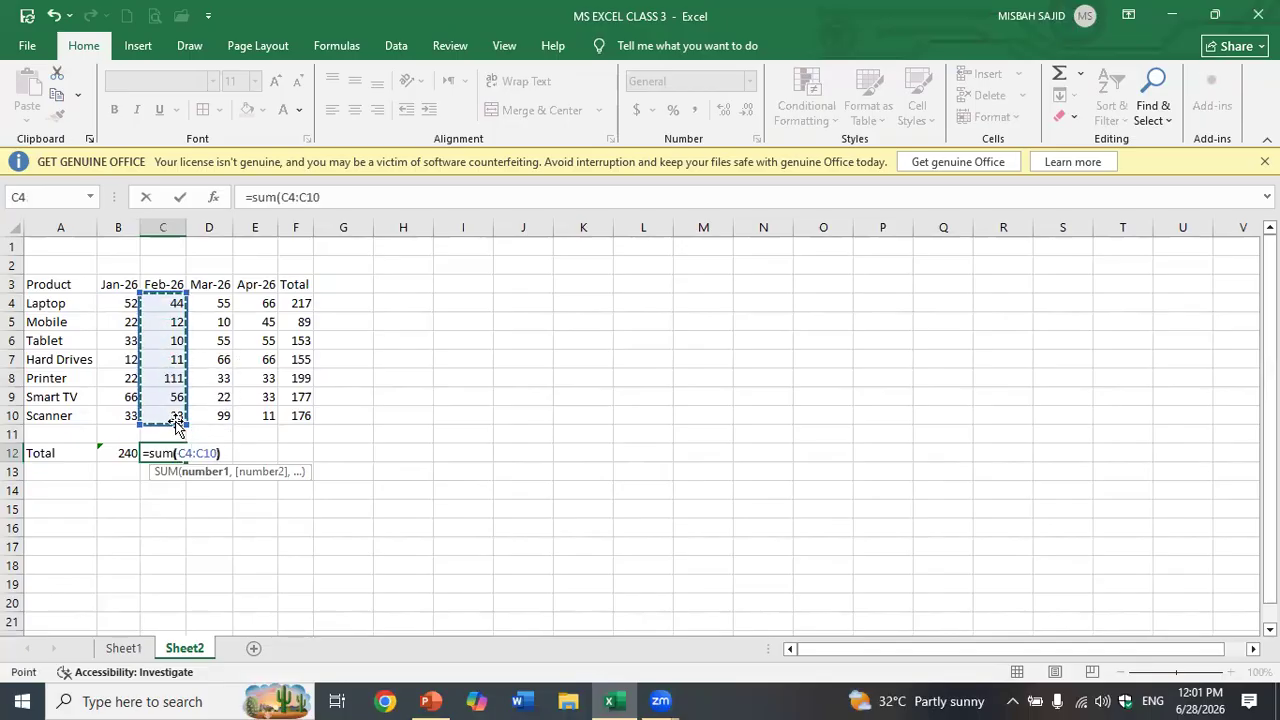
pyautogui.press('Return')
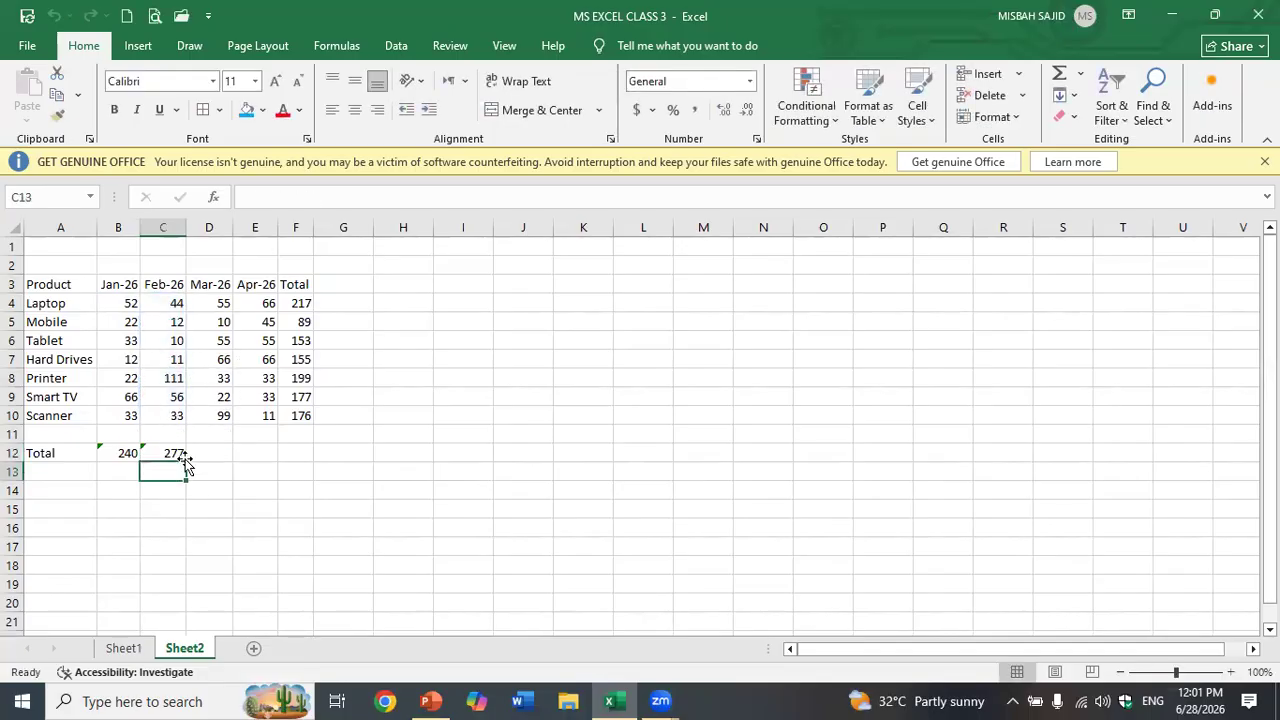
pyautogui.click(178, 455)
pyautogui.moveTo(189, 465); pyautogui.dragTo(265, 453)
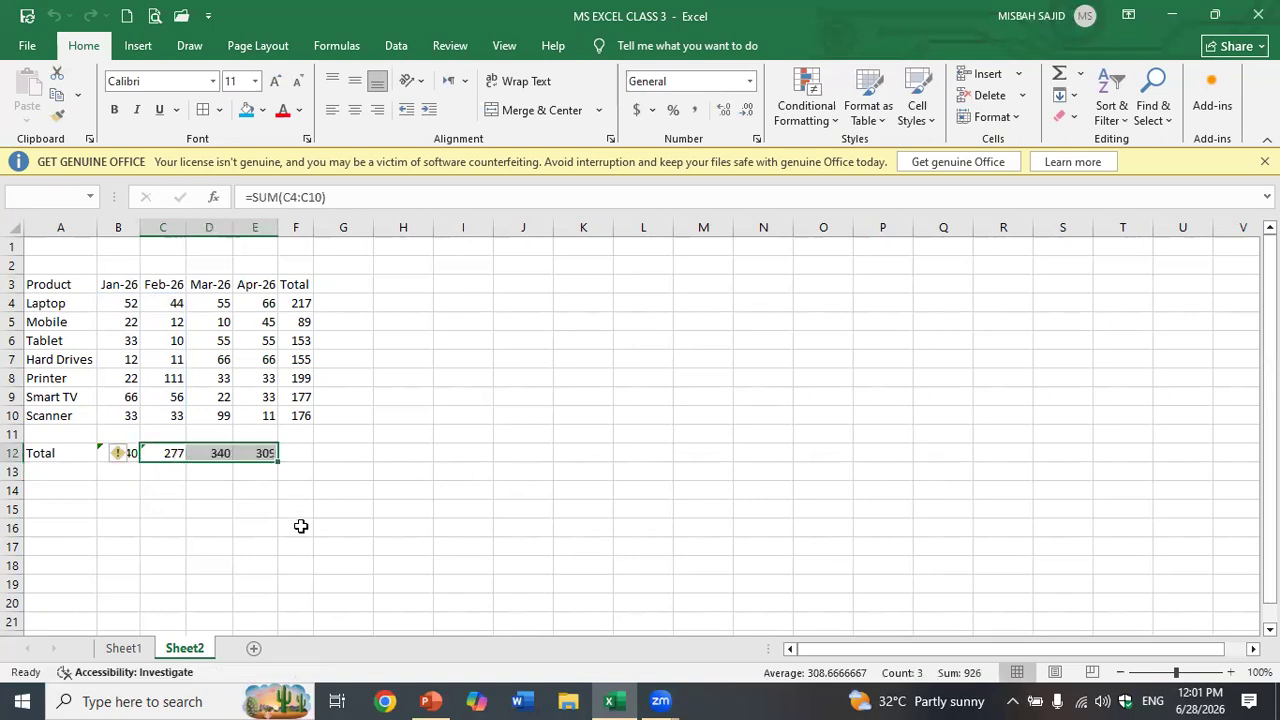
pyautogui.click(297, 527)
# Step: Check the sums of the Mar-26 values in D4:D10 and the Apr-26 values in E4:E10
pyautogui.moveTo(221, 308); pyautogui.dragTo(223, 409)
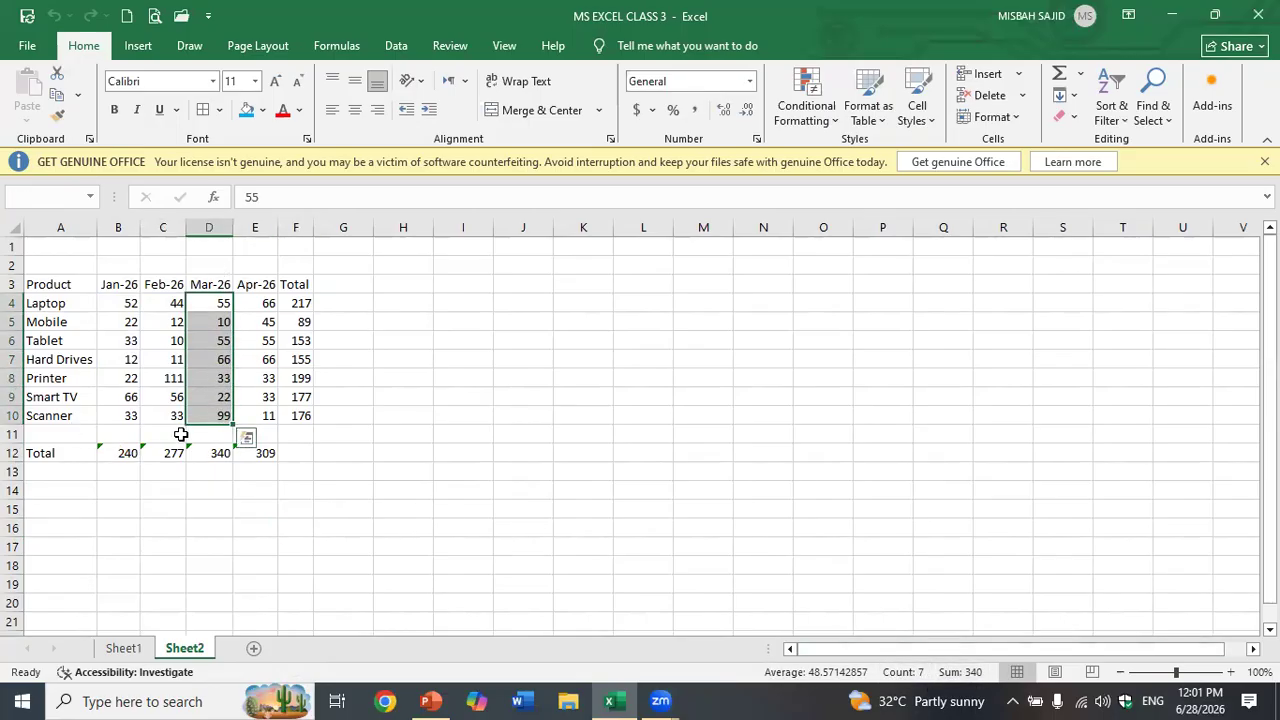
pyautogui.moveTo(261, 306); pyautogui.dragTo(263, 412)
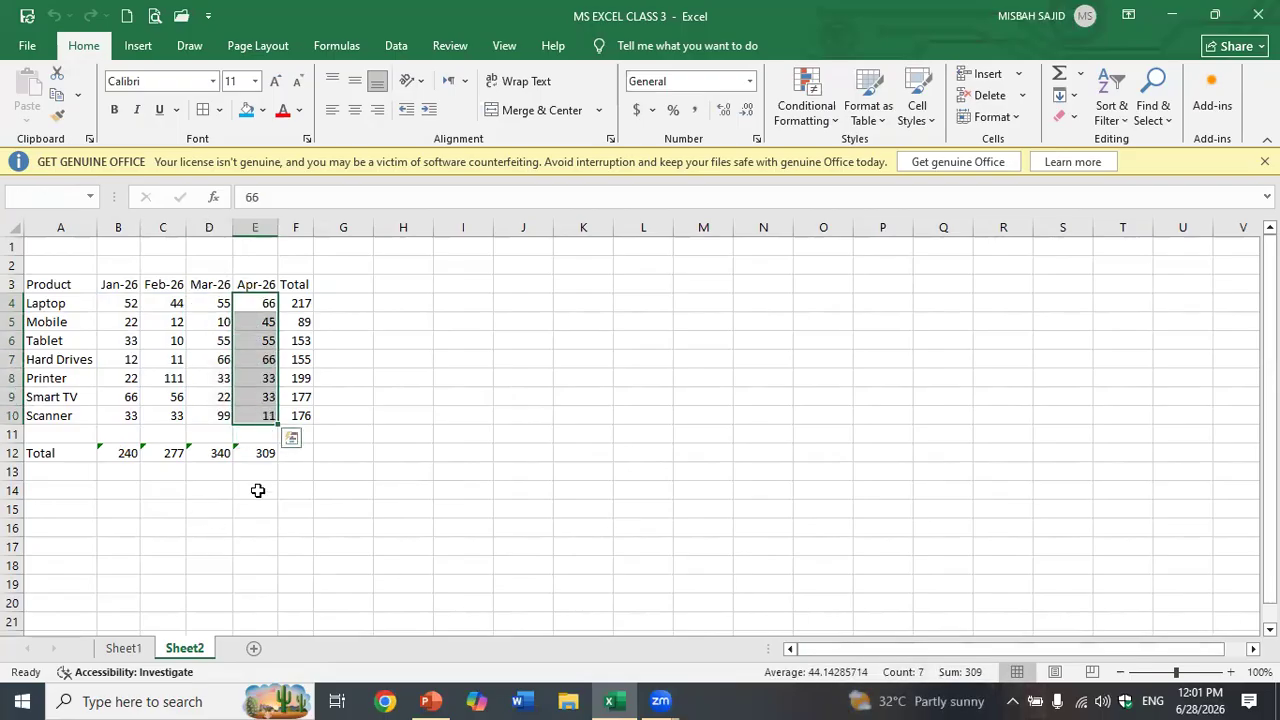
pyautogui.click(249, 523)
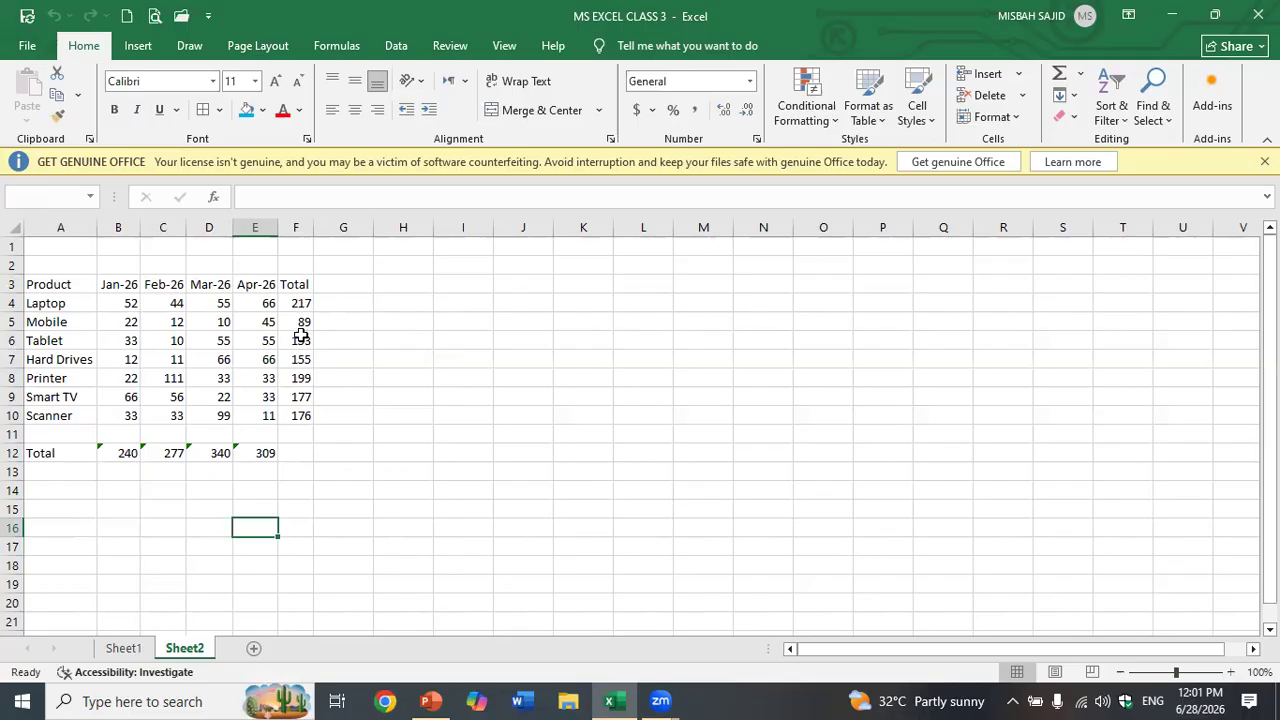
# Step: Extend the Apr-26 total formula from E12 into F12 to get the grand total
pyautogui.click(295, 450)
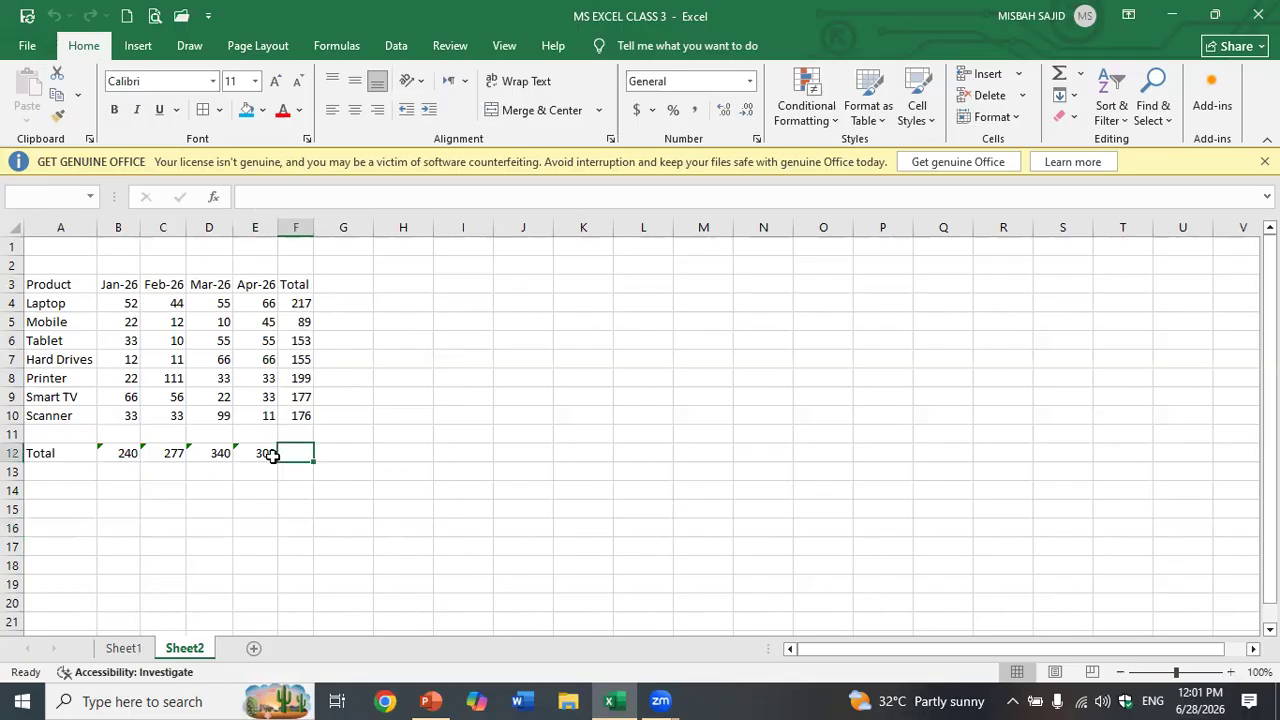
pyautogui.click(270, 455)
pyautogui.moveTo(279, 465); pyautogui.dragTo(306, 475)
pyautogui.click(306, 479)
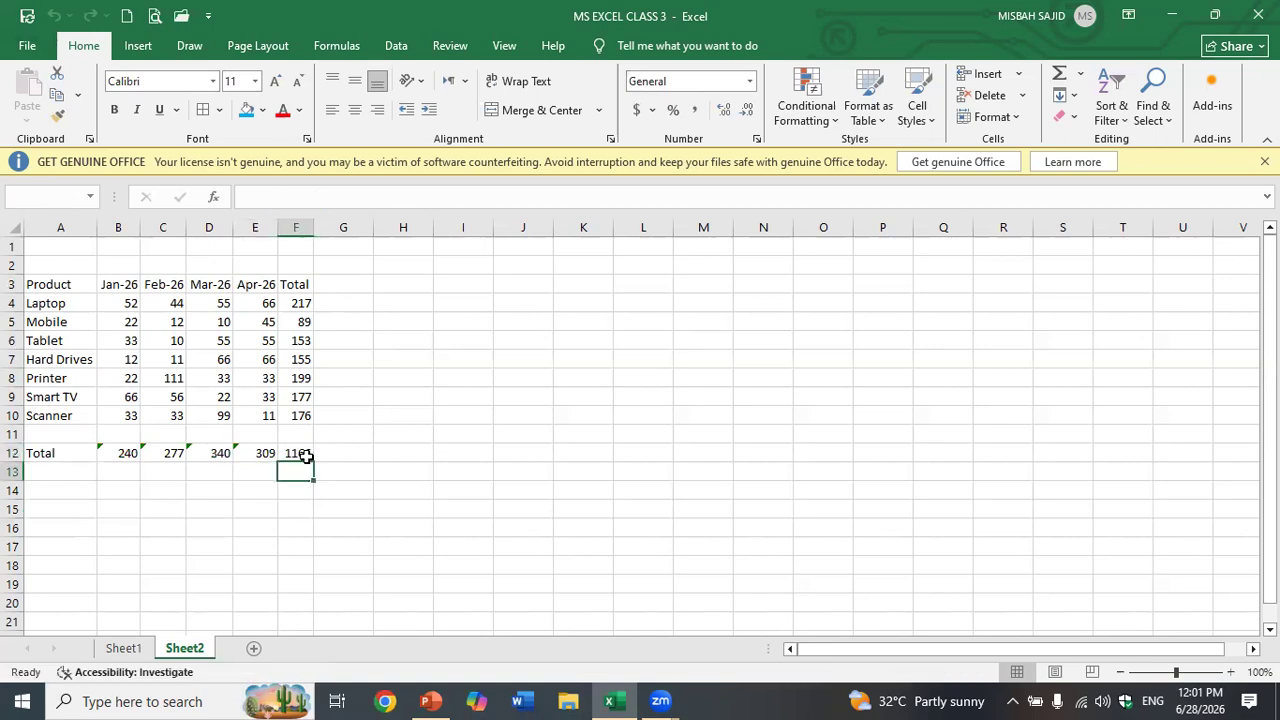
pyautogui.click(563, 528)
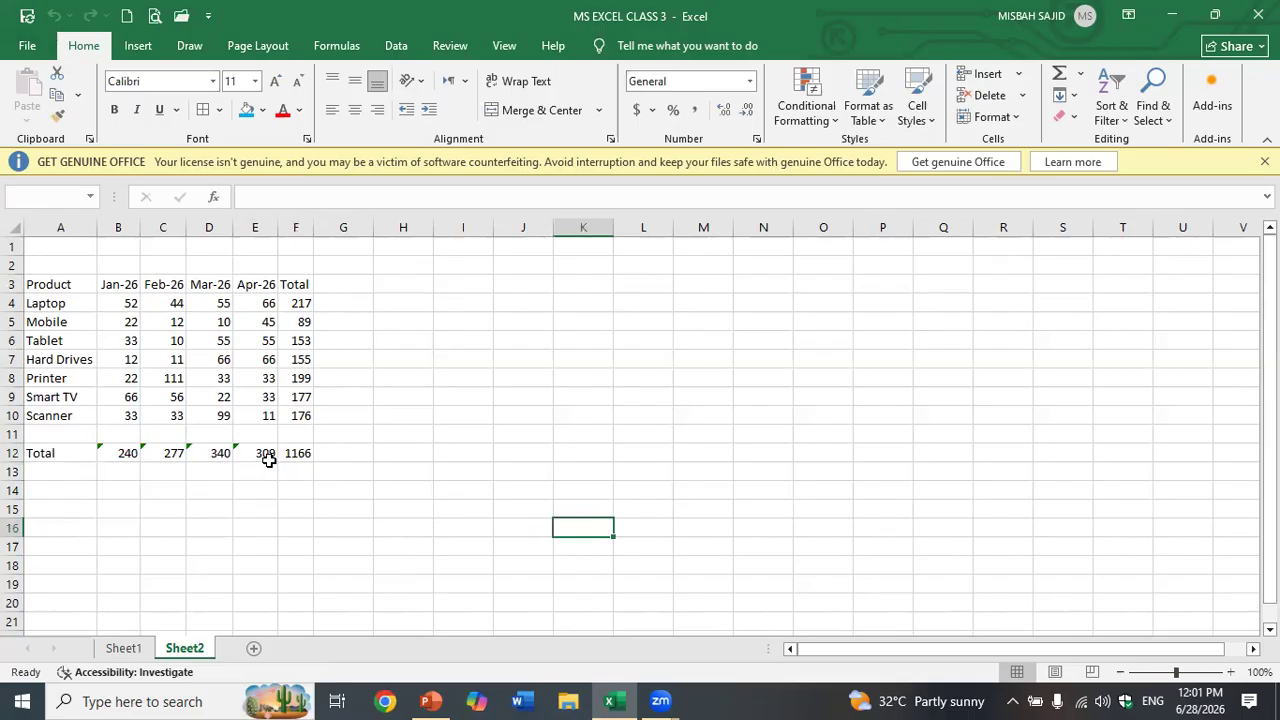
pyautogui.click(246, 440)
pyautogui.click(244, 453)
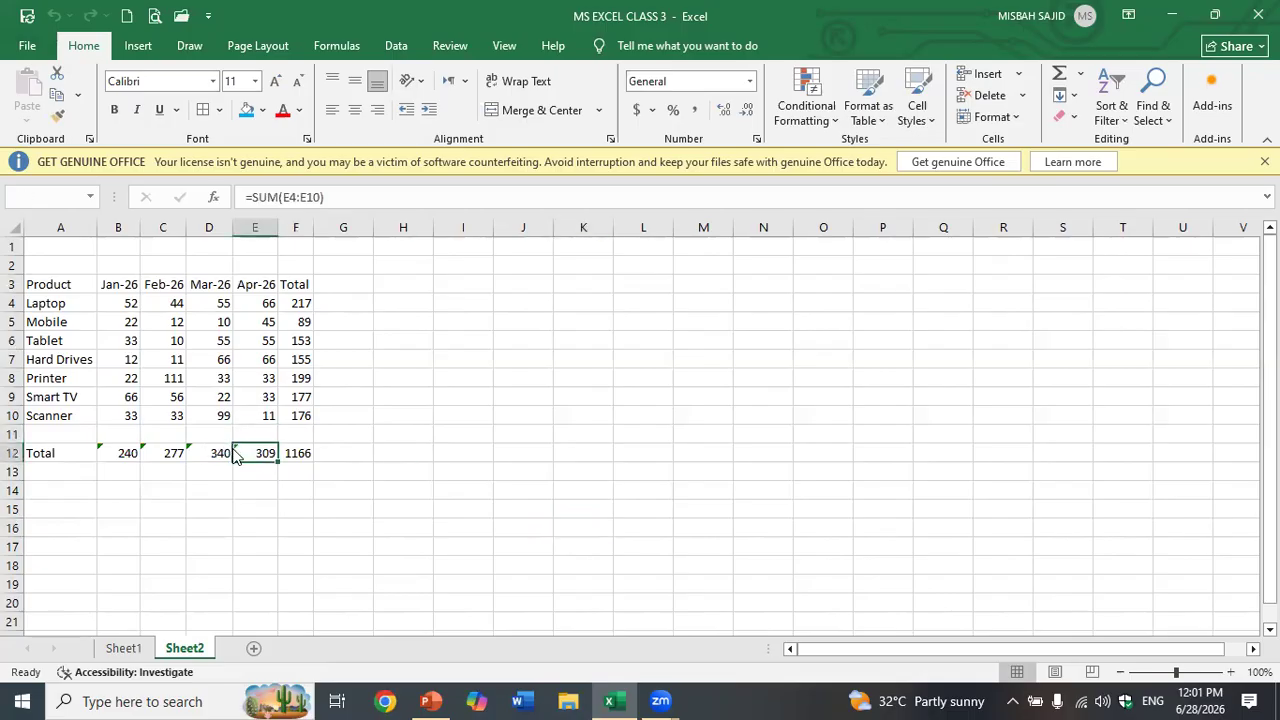
pyautogui.click(243, 476)
pyautogui.click(241, 453)
pyautogui.moveTo(241, 450); pyautogui.dragTo(235, 449)
pyautogui.click(254, 491)
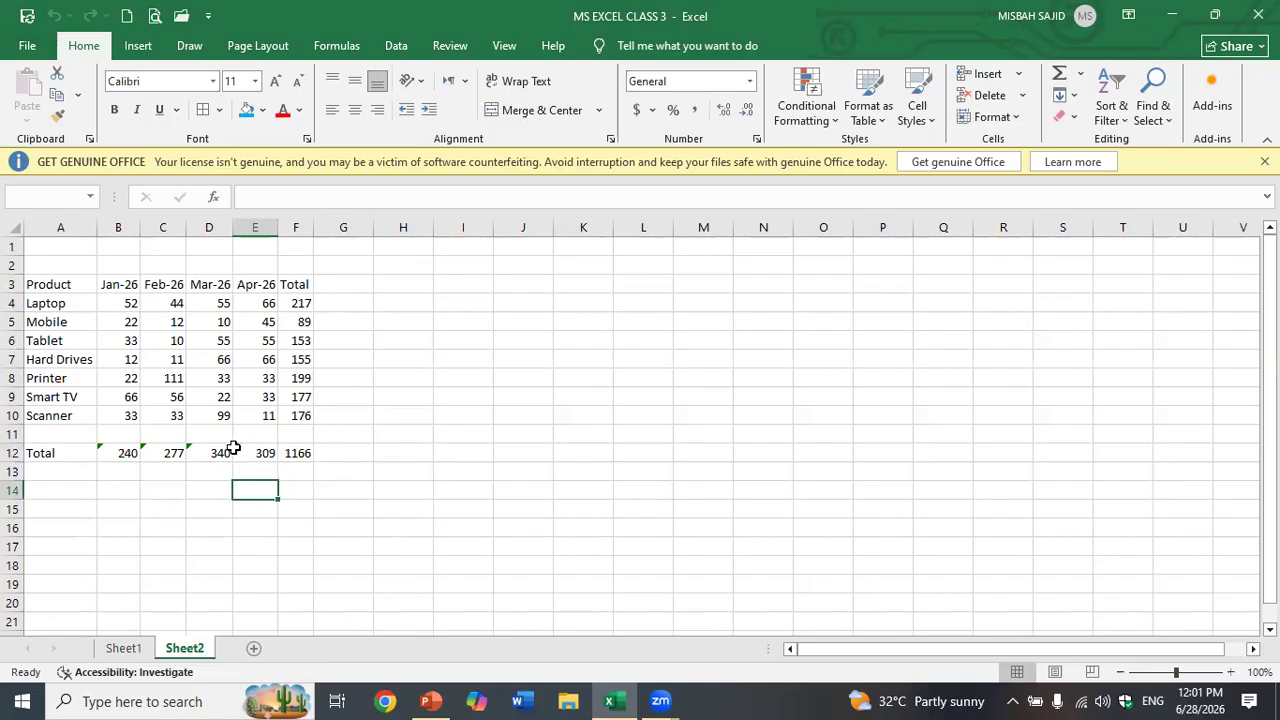
pyautogui.click(342, 497)
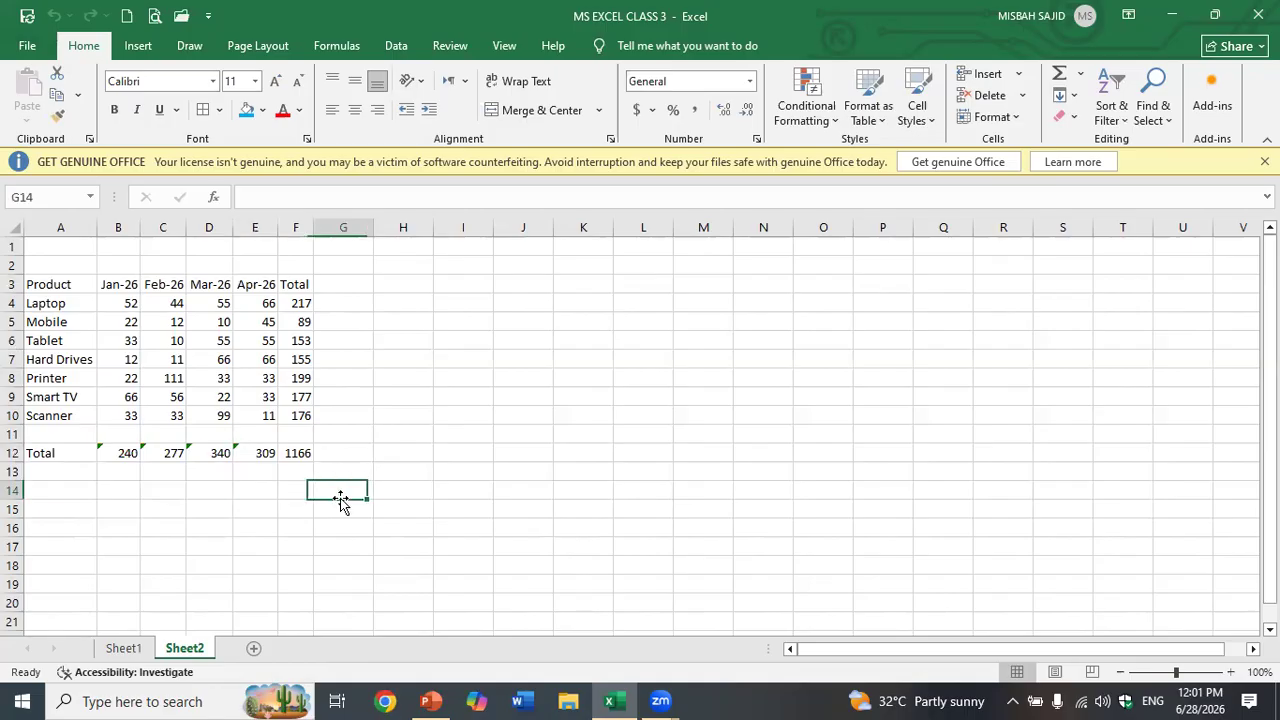
pyautogui.click(46, 473)
pyautogui.write('Average')
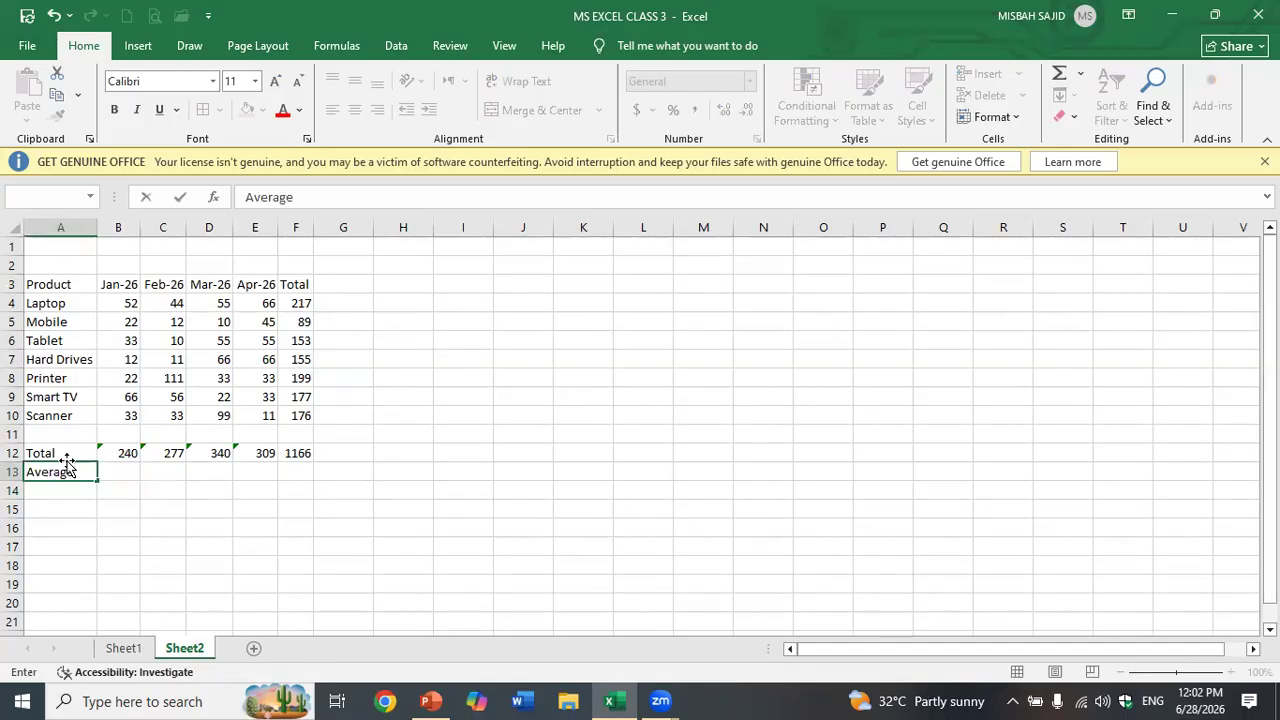
pyautogui.click(145, 493)
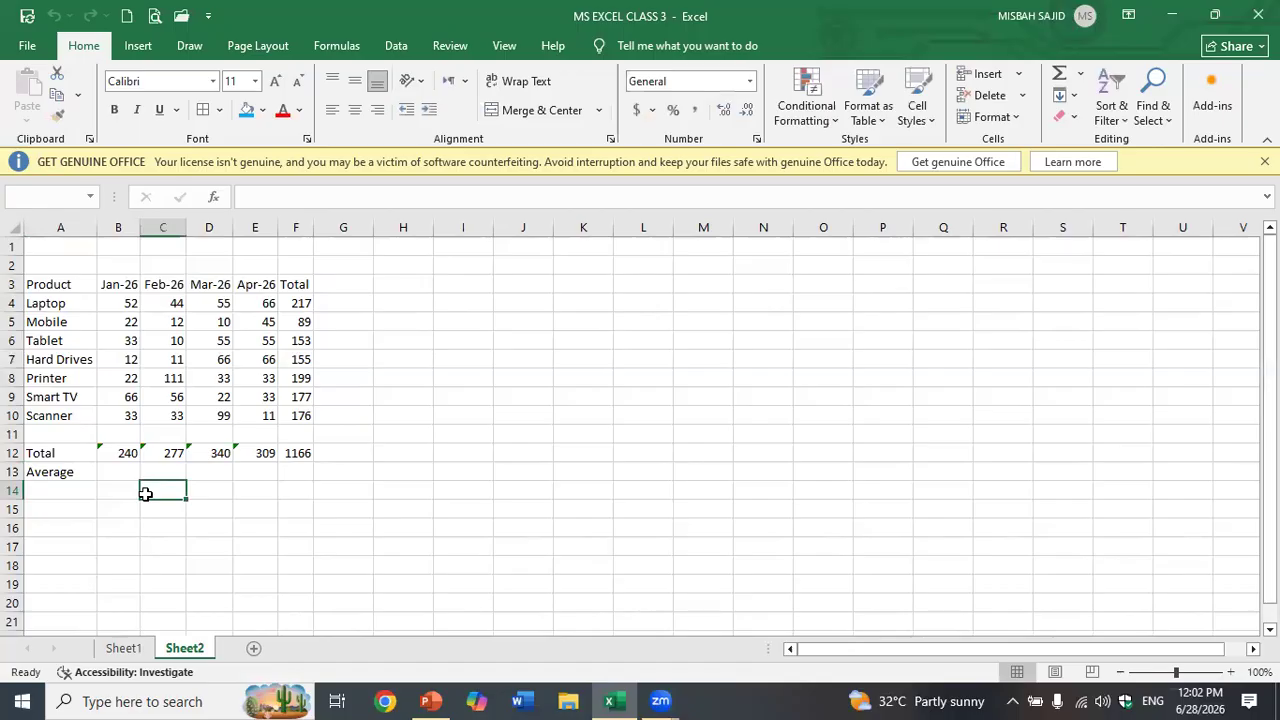
pyautogui.click(54, 476)
pyautogui.press('BackSpace')
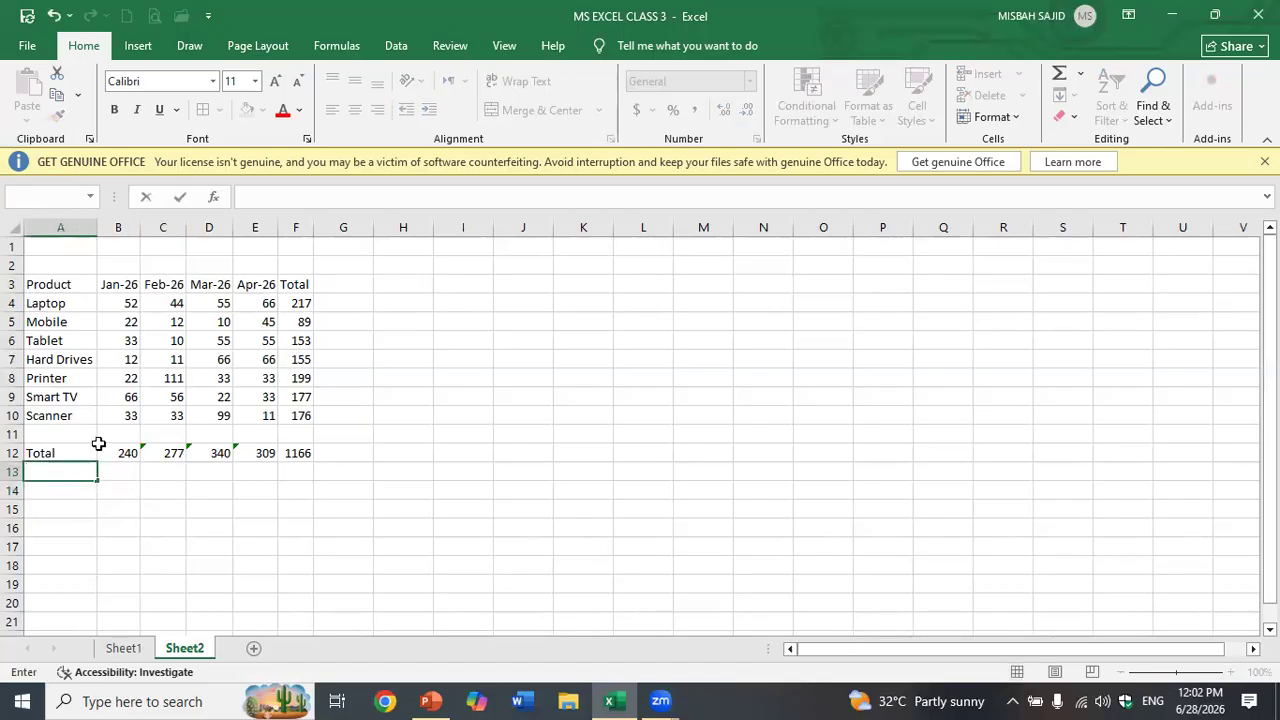
pyautogui.click(425, 531)
# Step: Apply all borders to A3:F10 and A12:F12 and centre their contents horizontally and vertically
pyautogui.moveTo(40, 284); pyautogui.dragTo(300, 416)
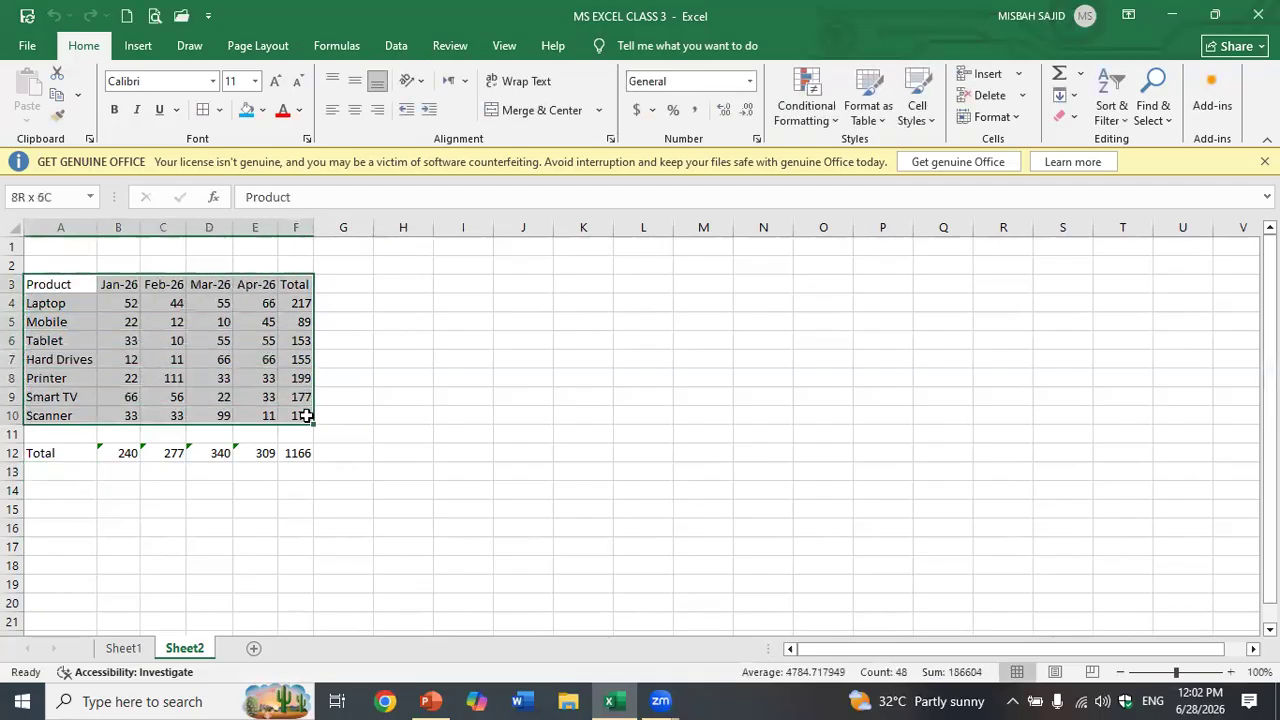
pyautogui.keyDown('ctrl'); pyautogui.moveTo(74, 453); pyautogui.dragTo(291, 451); pyautogui.keyUp('ctrl')
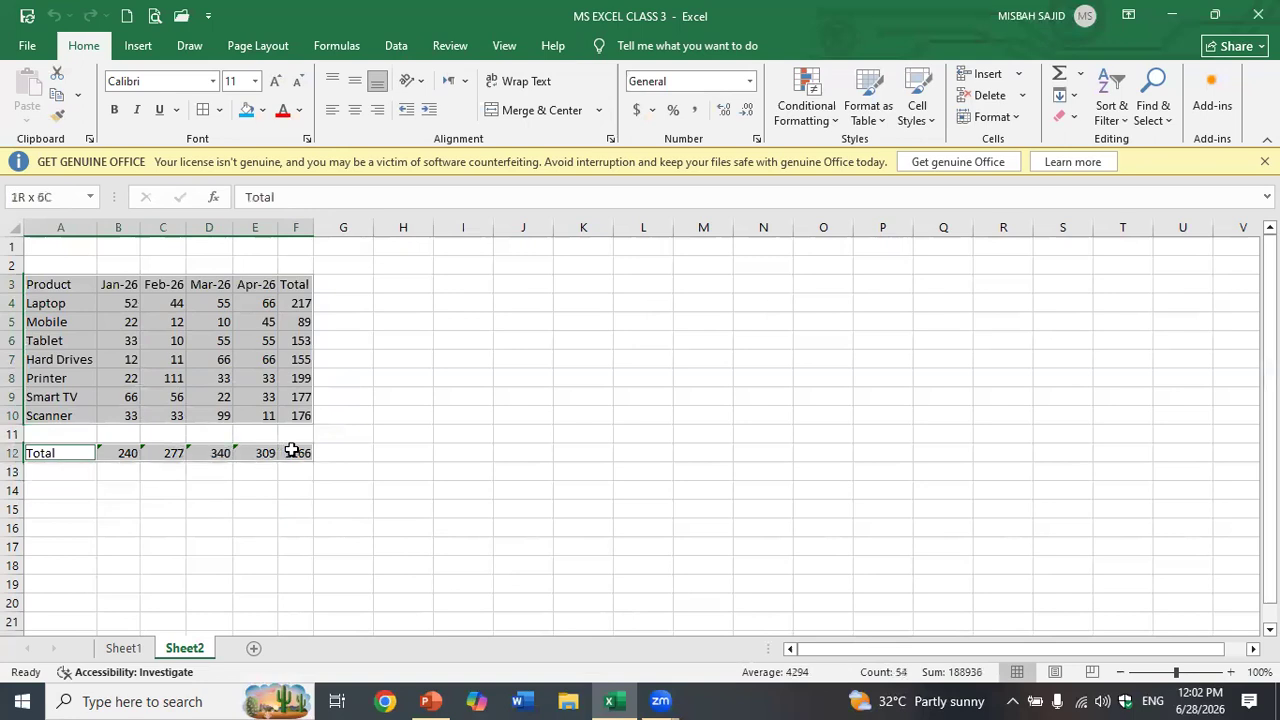
pyautogui.click(203, 111)
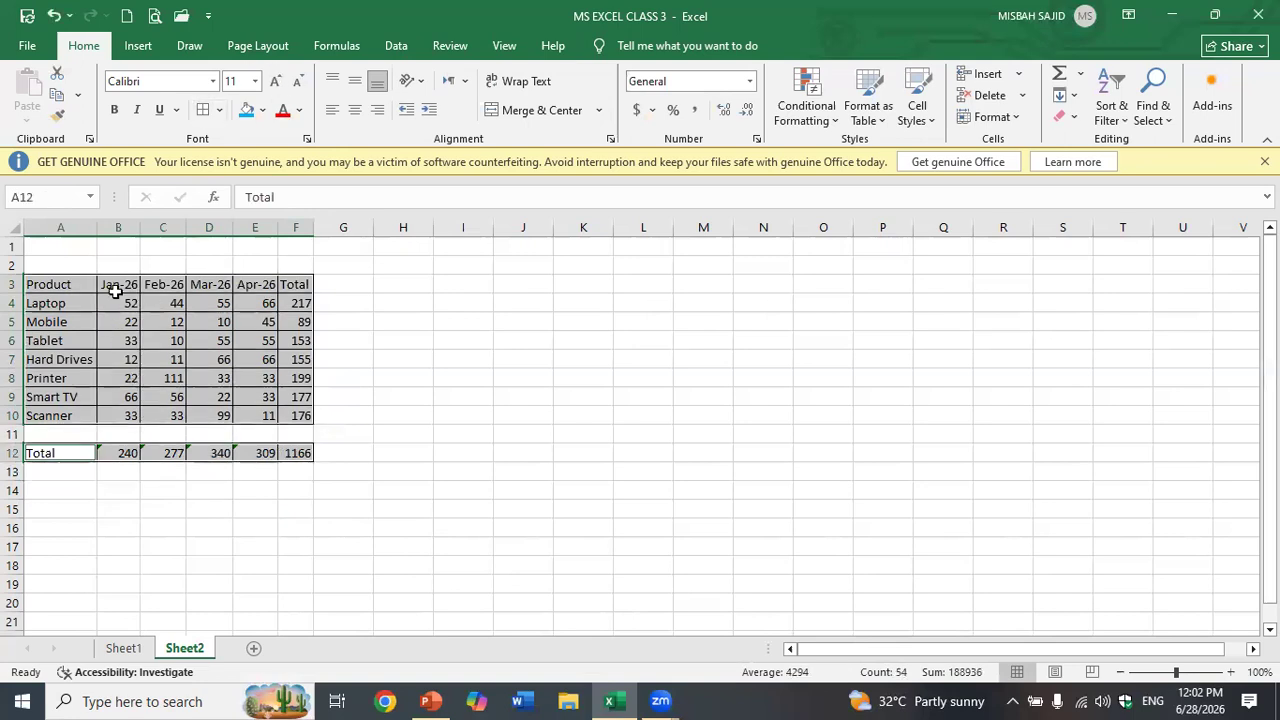
pyautogui.click(354, 110)
pyautogui.click(355, 84)
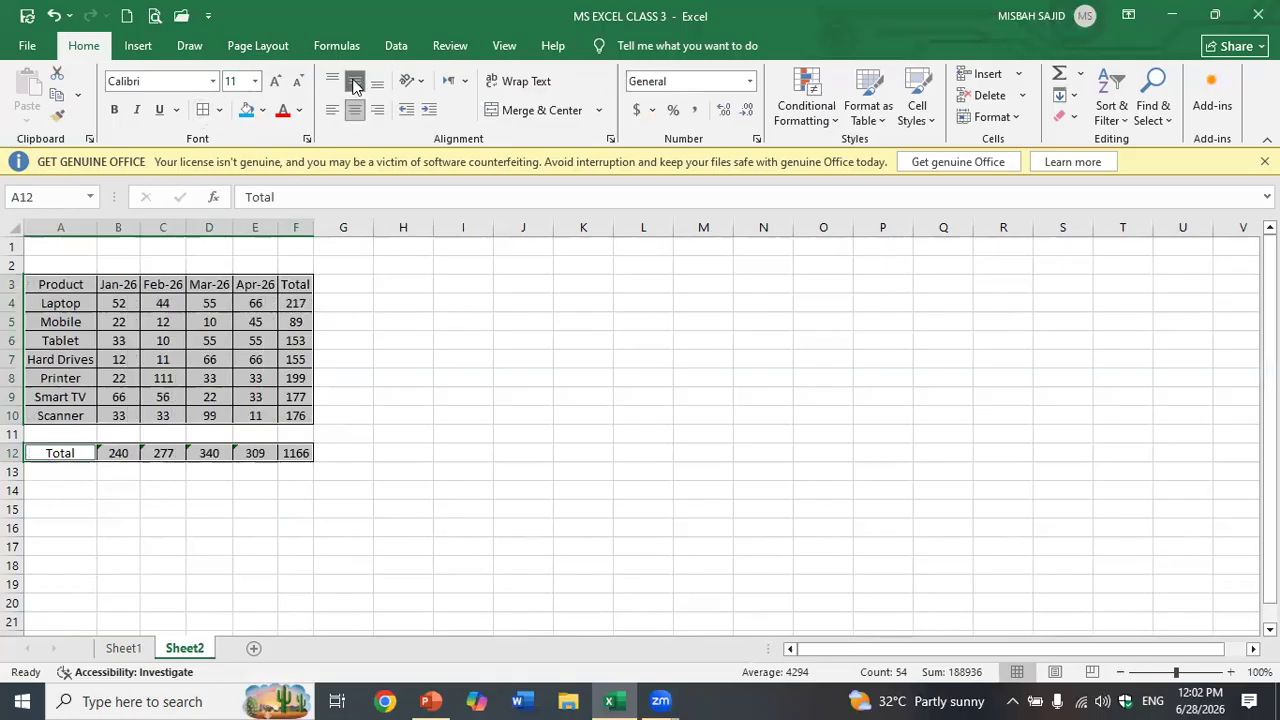
# Step: Set the font of A3:F10 and A12:F12 to Times New Roman, size 12
pyautogui.click(256, 82)
pyautogui.click(232, 176)
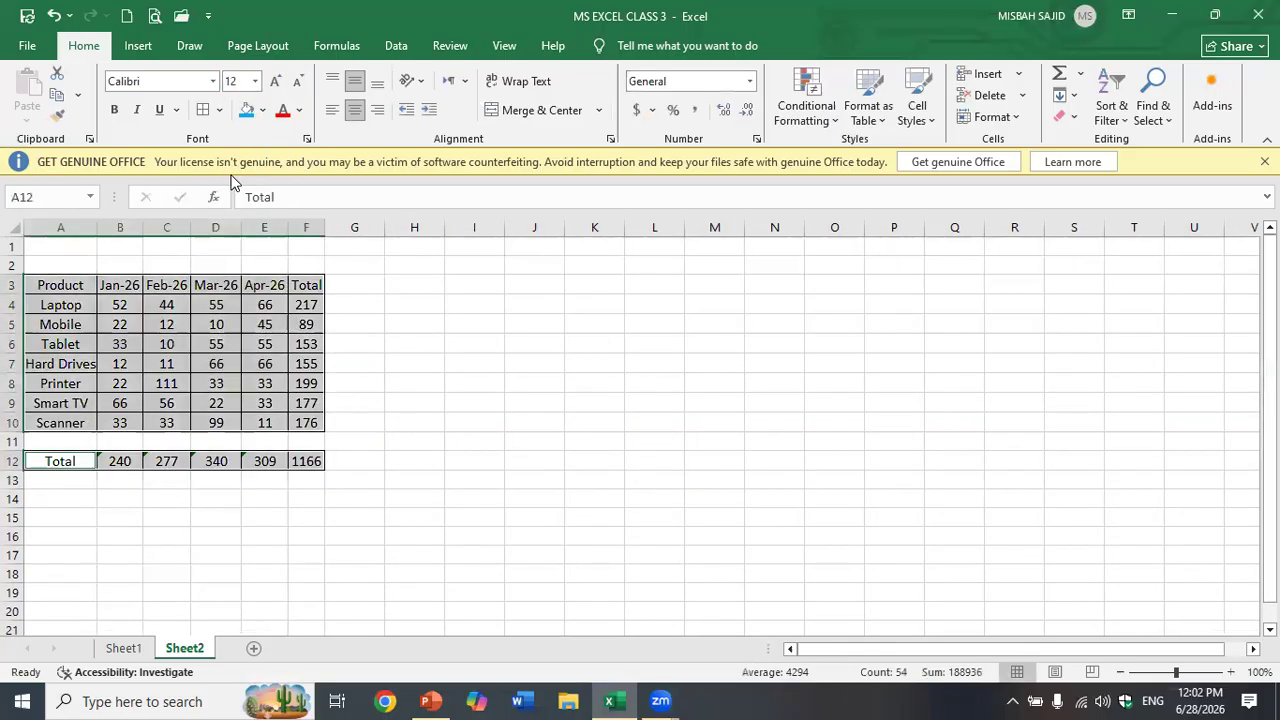
pyautogui.click(146, 86)
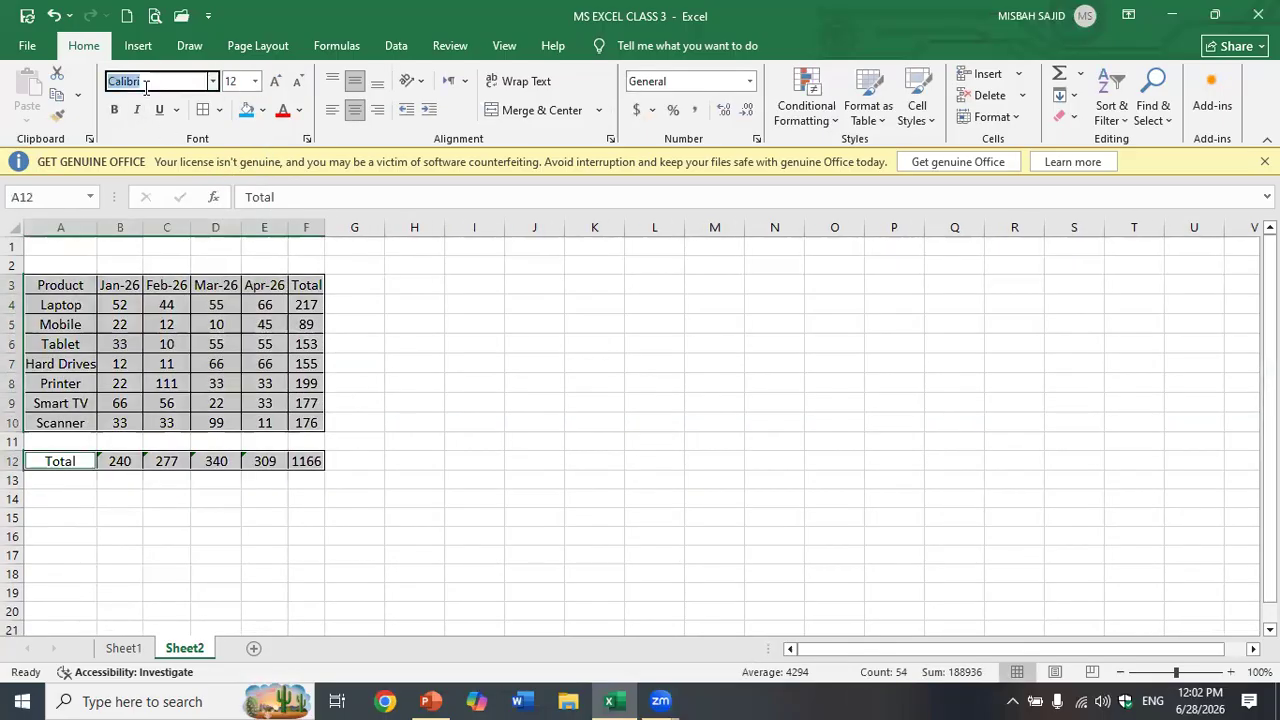
pyautogui.write('Times New Roman')
pyautogui.press('Return')
pyautogui.click(418, 398)
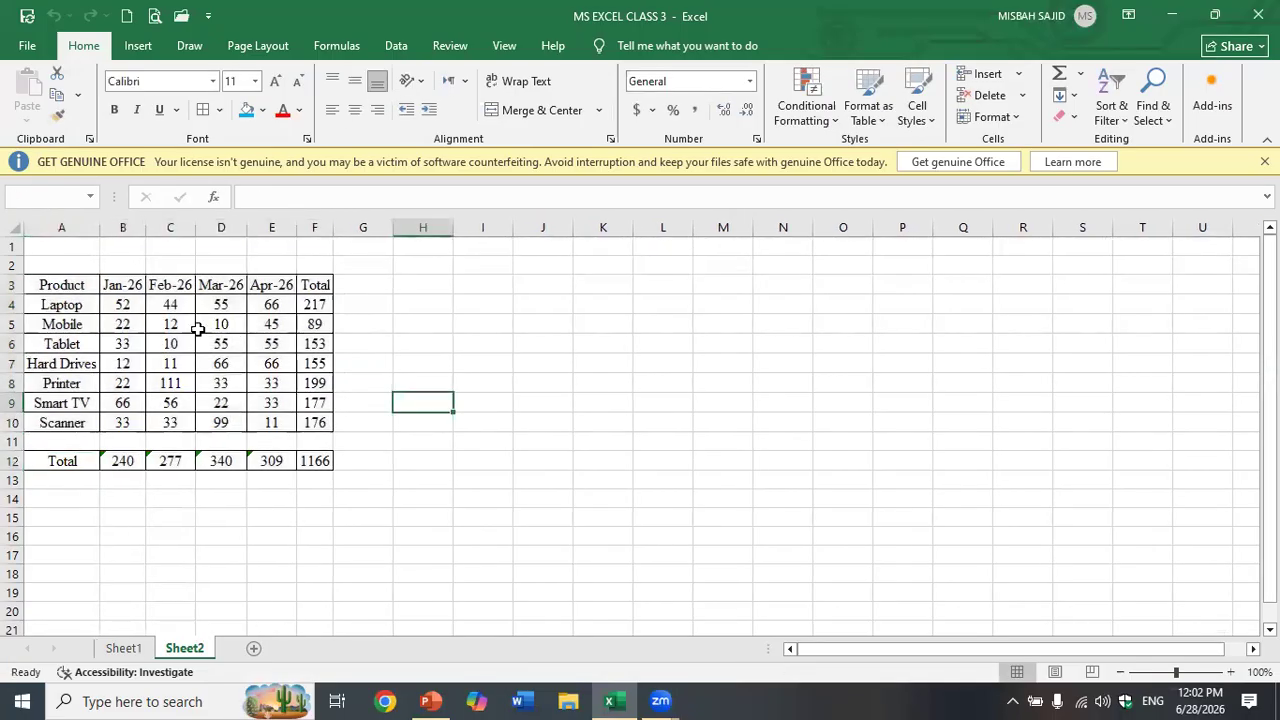
# Step: Bold the header row A3:F3, the product names in A4:A10 and the Total label in A12, with columns wide enough for the text
pyautogui.moveTo(79, 280); pyautogui.dragTo(310, 283)
pyautogui.moveTo(80, 304); pyautogui.dragTo(62, 422)
pyautogui.keyDown('ctrl'); pyautogui.click(57, 459); pyautogui.keyUp('ctrl')
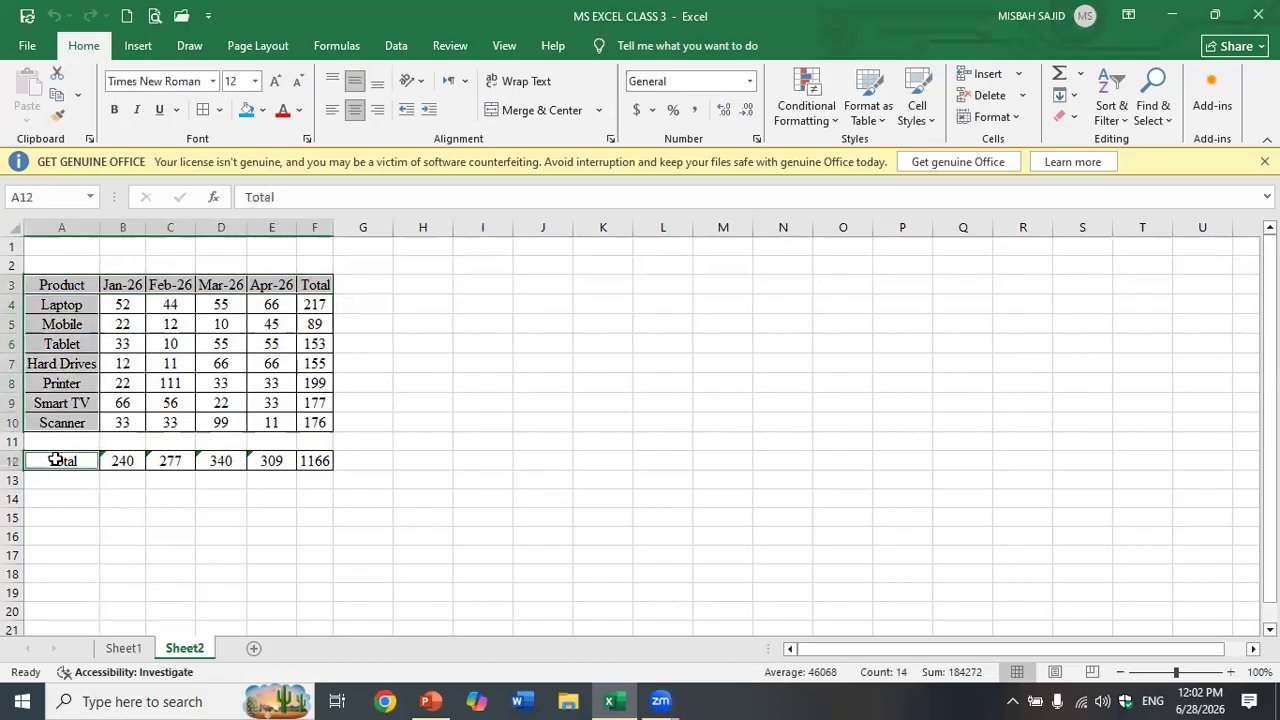
pyautogui.click(116, 111)
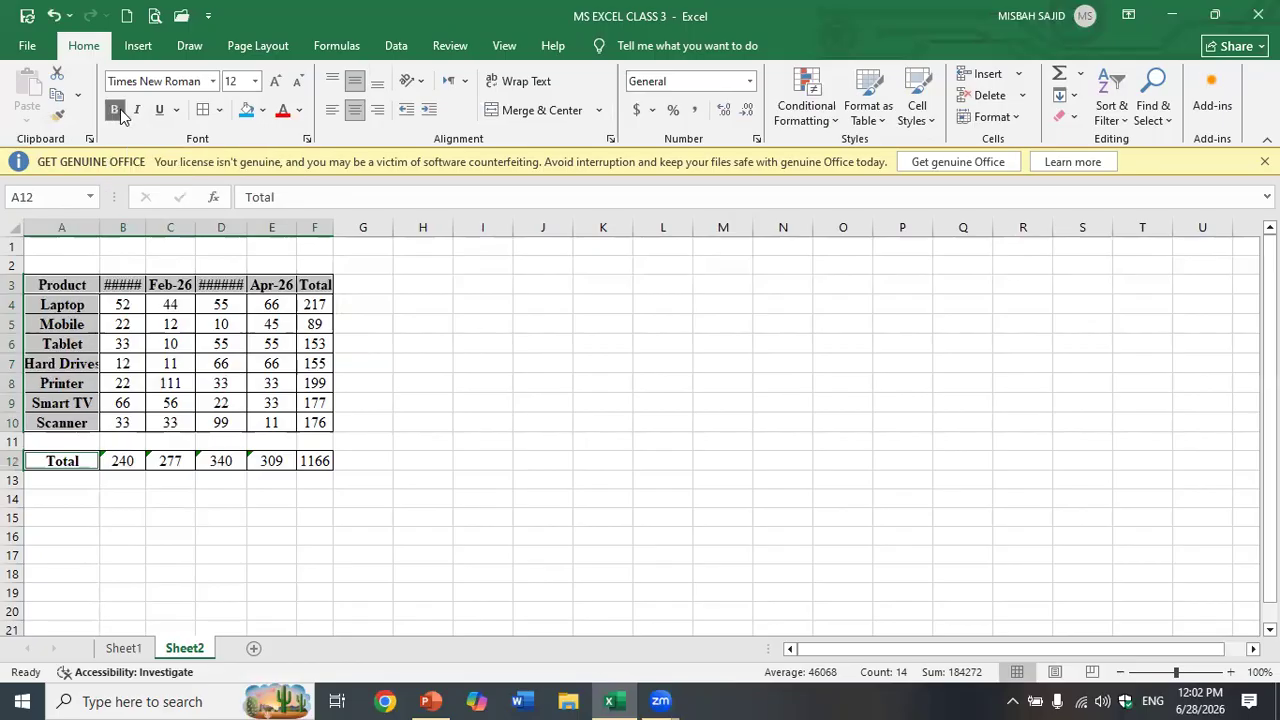
pyautogui.click(500, 338)
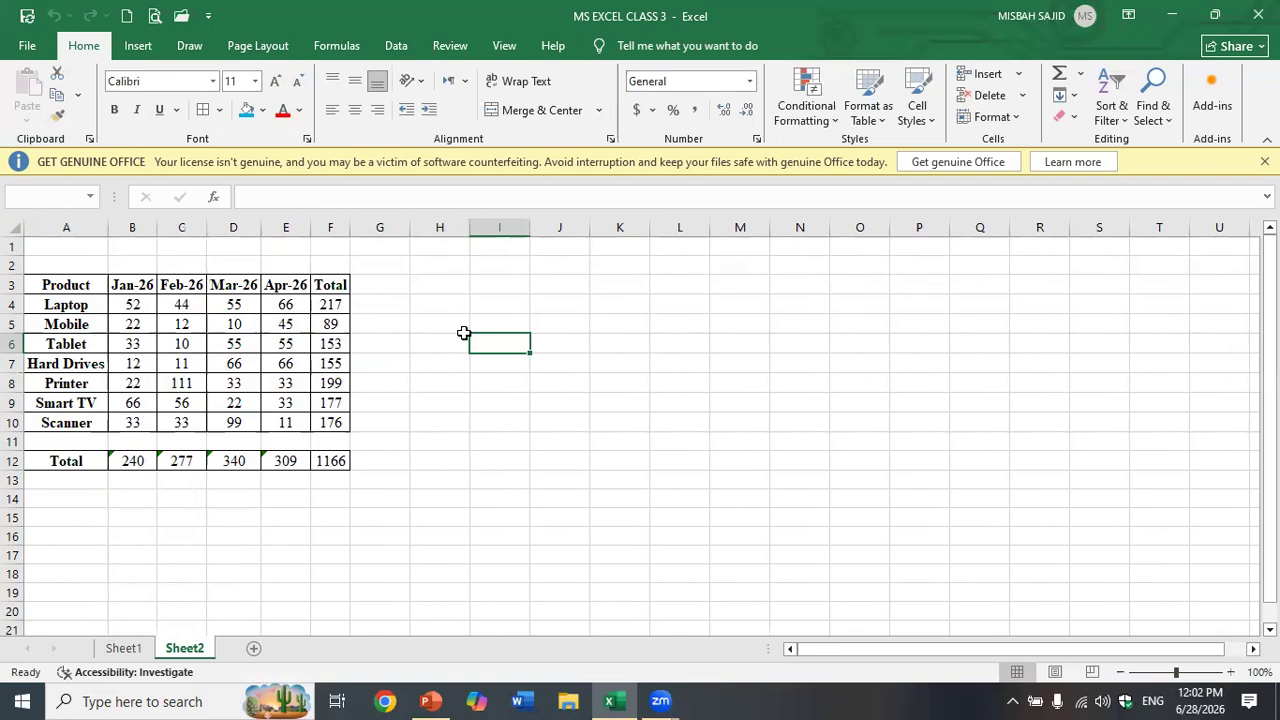
# Step: Fill the header row A3:F3 with the standard light green colour
pyautogui.click(62, 288)
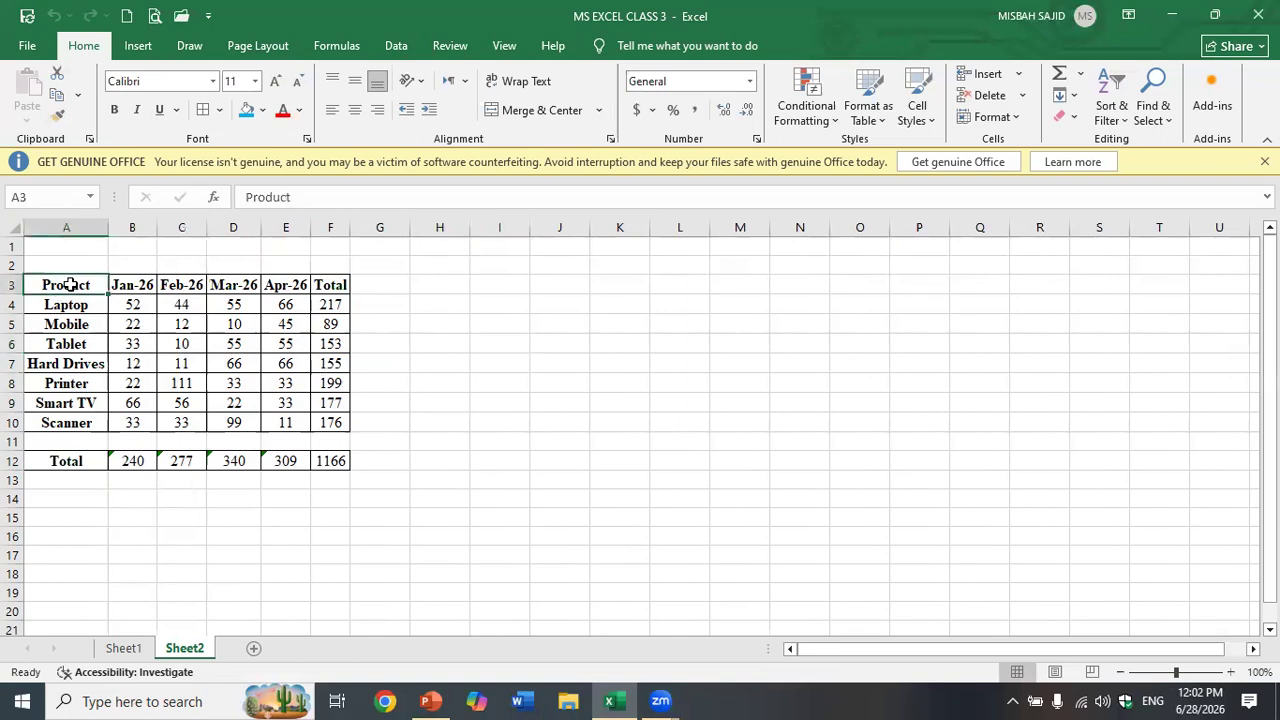
pyautogui.moveTo(116, 287); pyautogui.dragTo(330, 285)
pyautogui.click(264, 113)
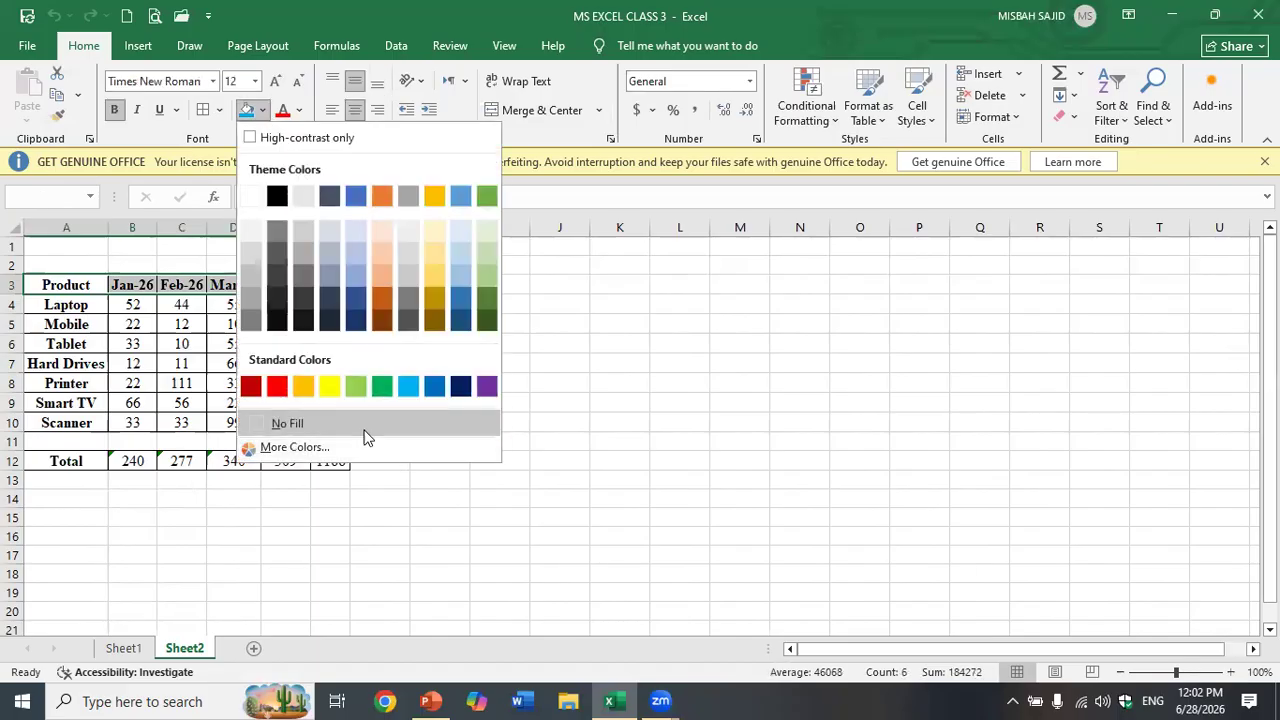
pyautogui.click(356, 386)
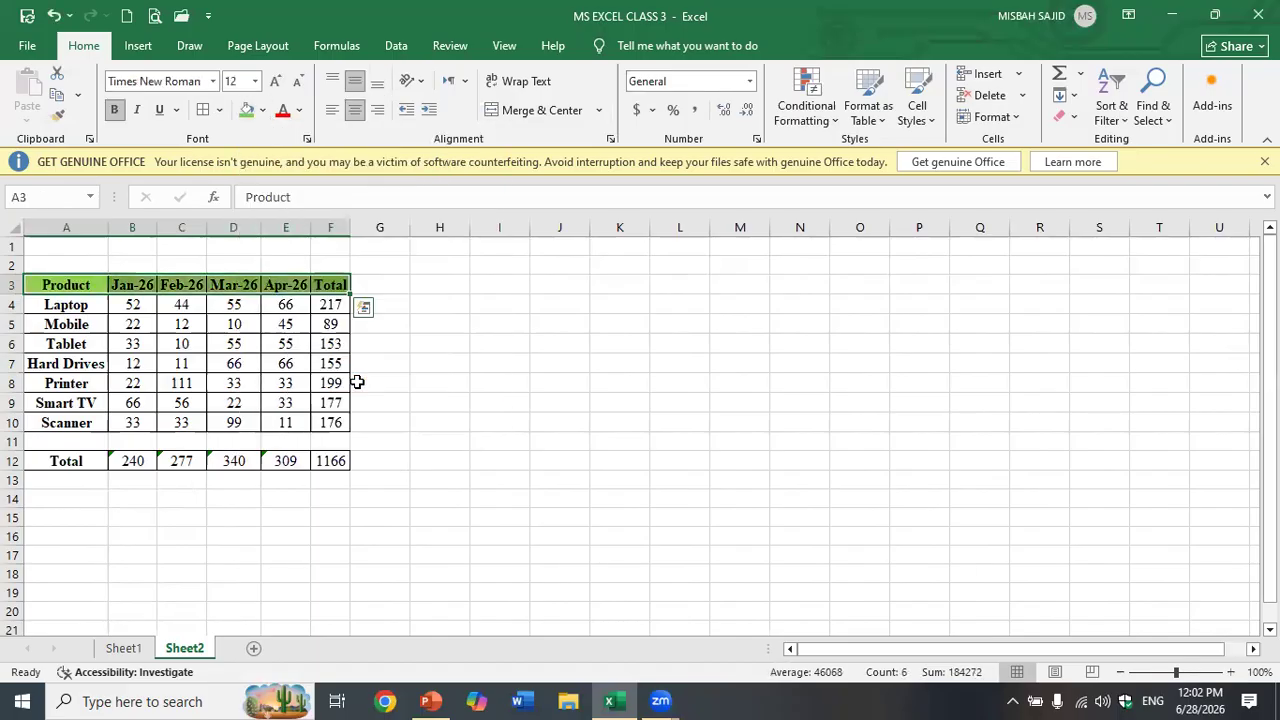
pyautogui.click(538, 399)
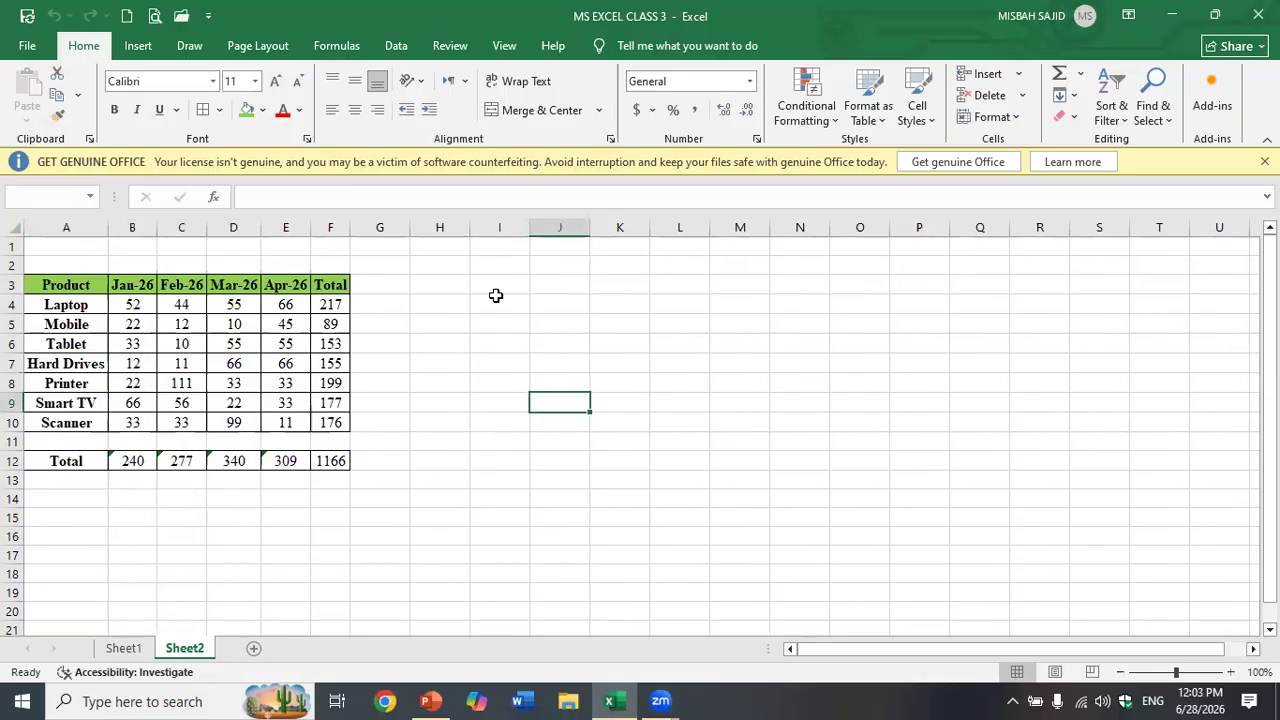
pyautogui.click(634, 303)
pyautogui.click(609, 379)
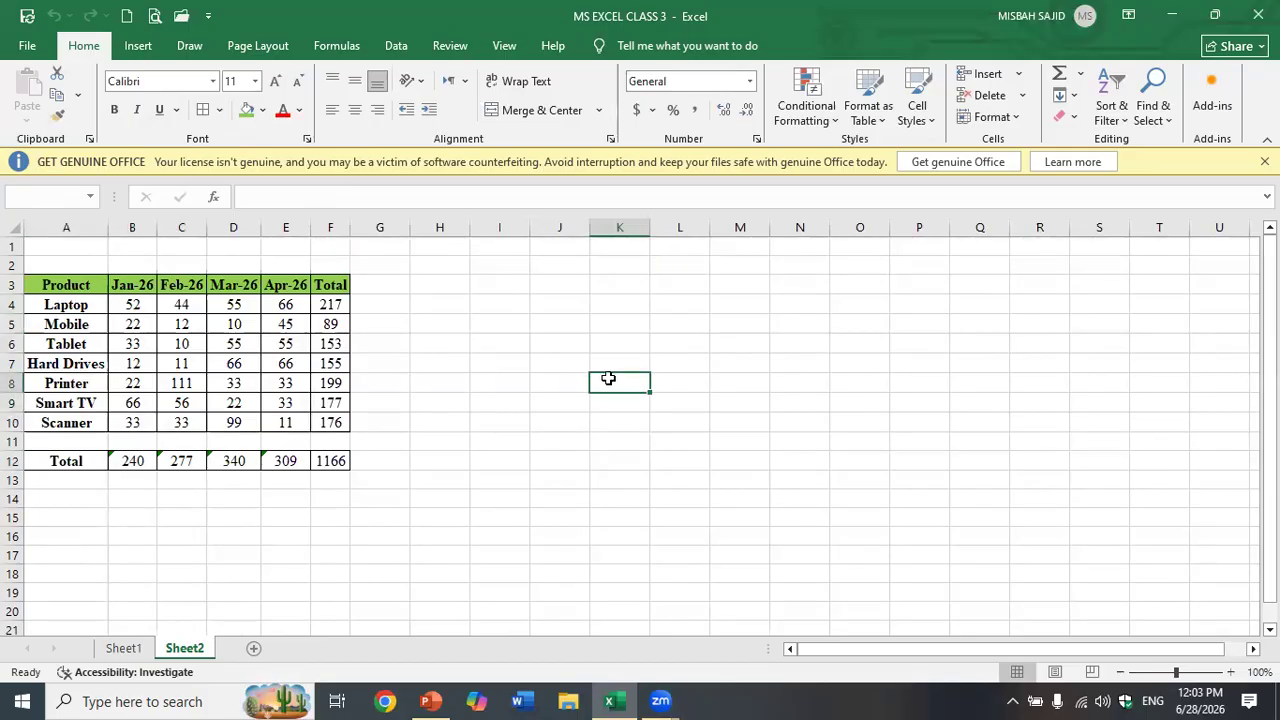
# Step: Merge and centre K4:M4 as one cell and K5:M6 as another, with the K5:M6 block aligned vertically to the middle
pyautogui.click(610, 303)
pyautogui.moveTo(625, 303); pyautogui.dragTo(740, 303)
pyautogui.click(545, 111)
pyautogui.moveTo(643, 324); pyautogui.dragTo(734, 337)
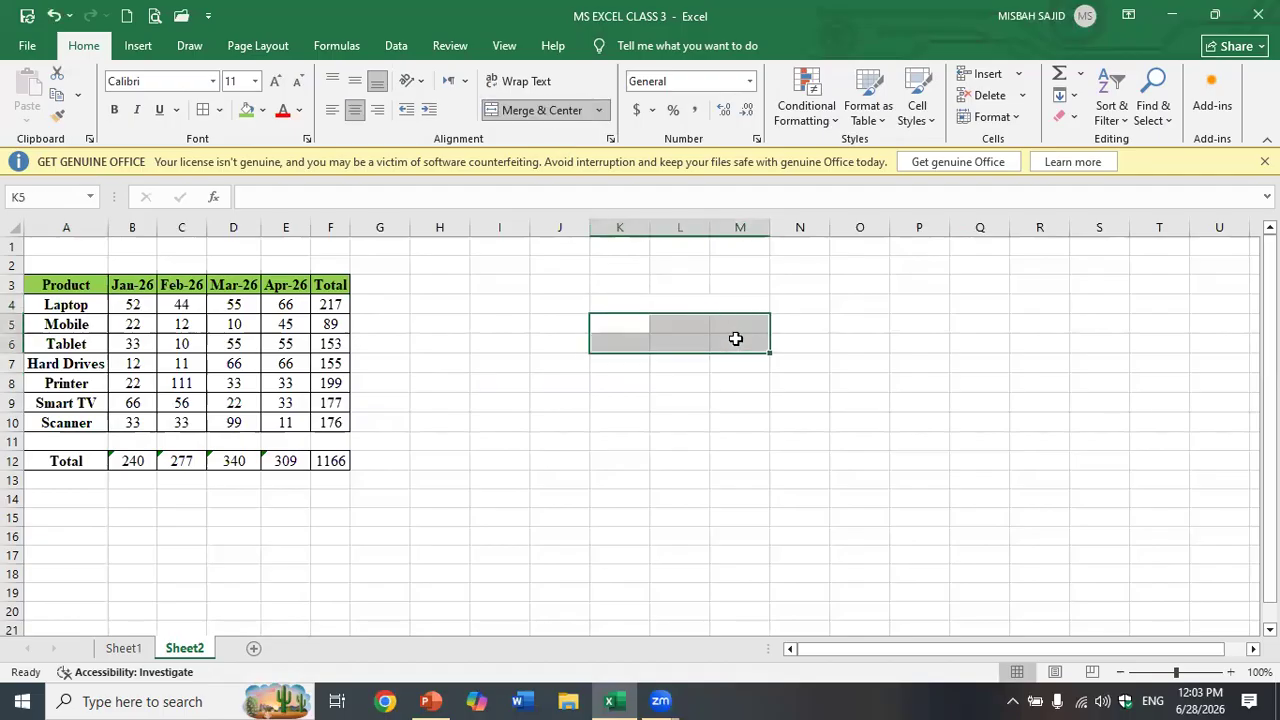
pyautogui.click(525, 111)
pyautogui.click(356, 85)
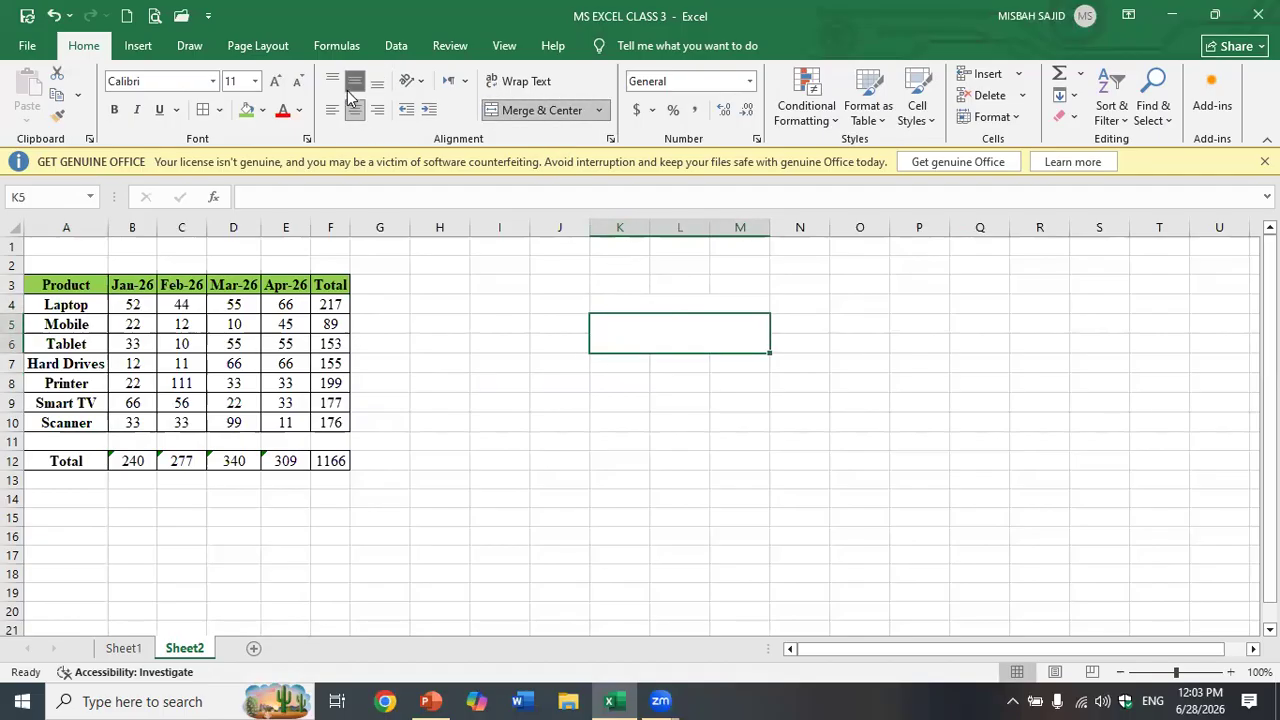
pyautogui.click(654, 303)
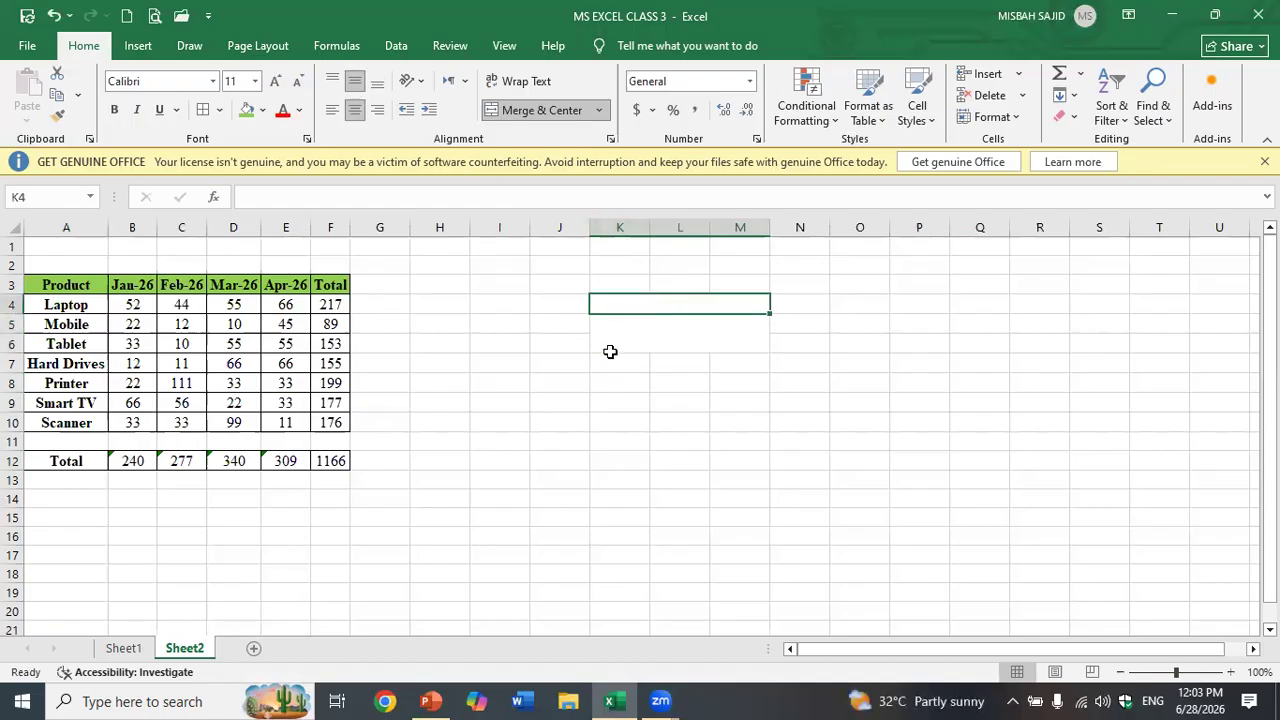
pyautogui.click(672, 441)
# Step: Copy the merged block K4:M6 and paste it at K7, K10 and K13
pyautogui.moveTo(642, 312); pyautogui.dragTo(648, 336)
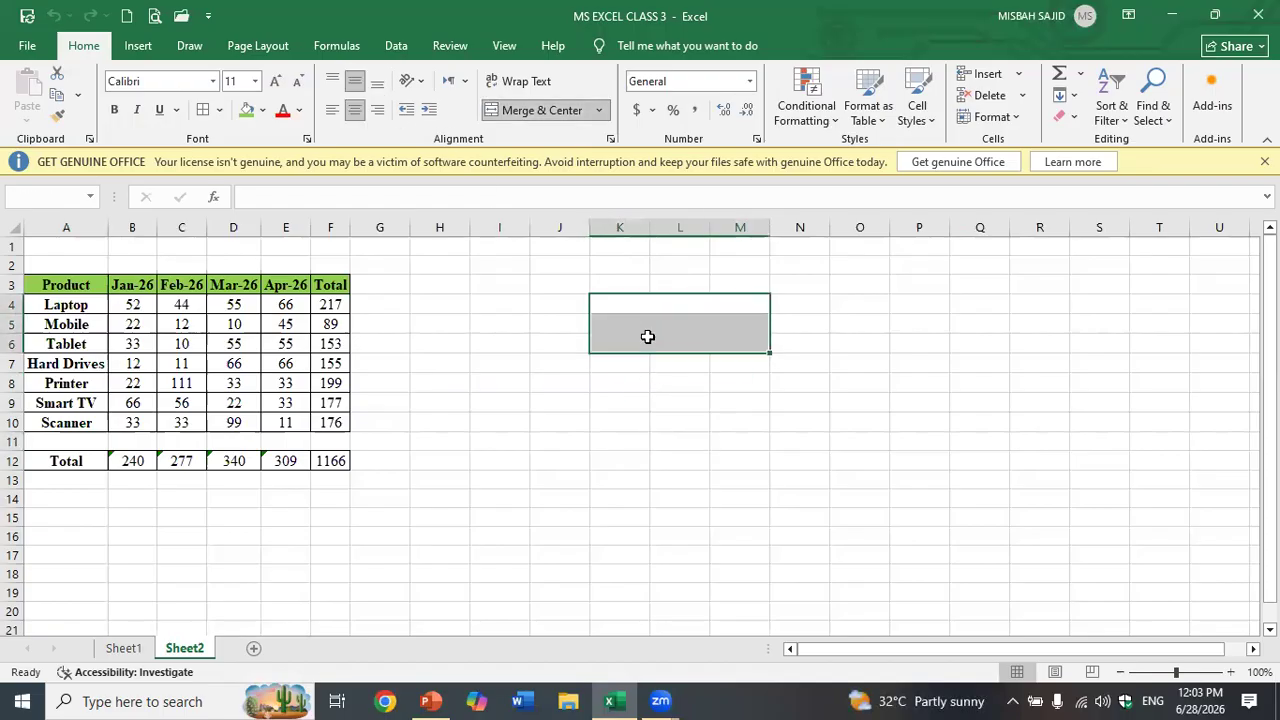
pyautogui.hotkey('ctrl', 'c')
pyautogui.click(636, 360)
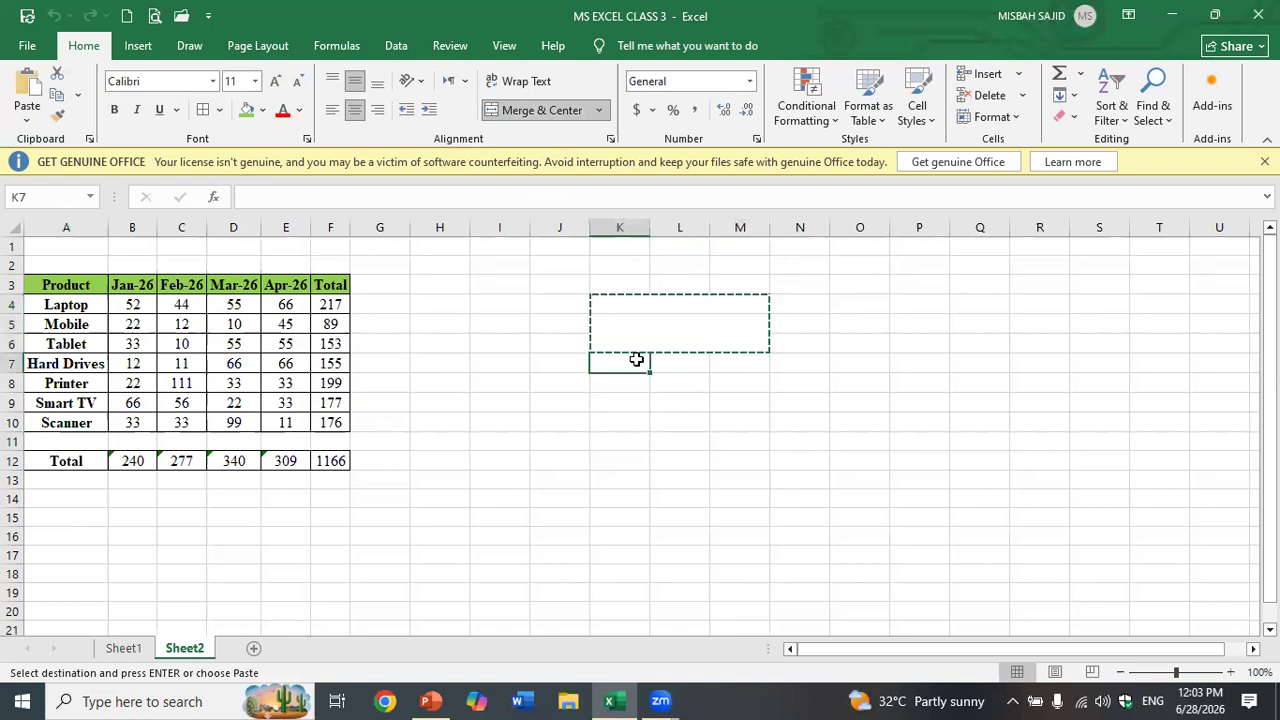
pyautogui.hotkey('ctrl', 'v')
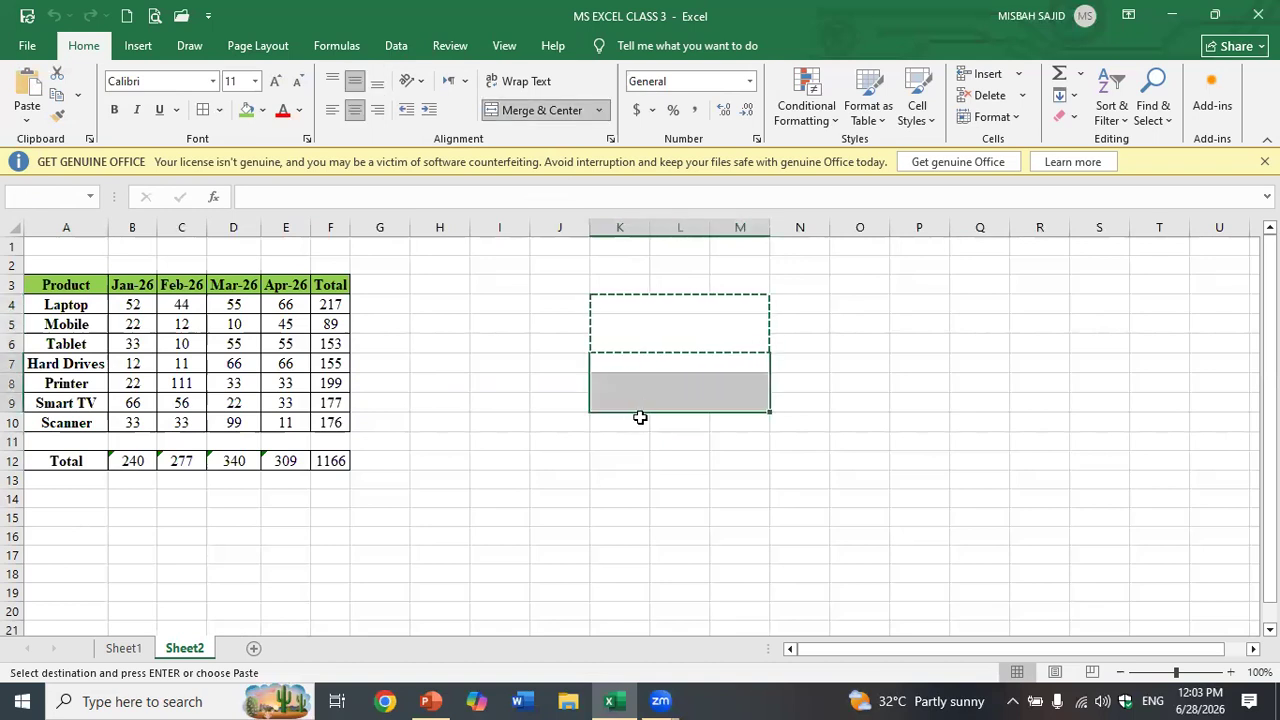
pyautogui.click(636, 423)
pyautogui.hotkey('ctrl', 'v')
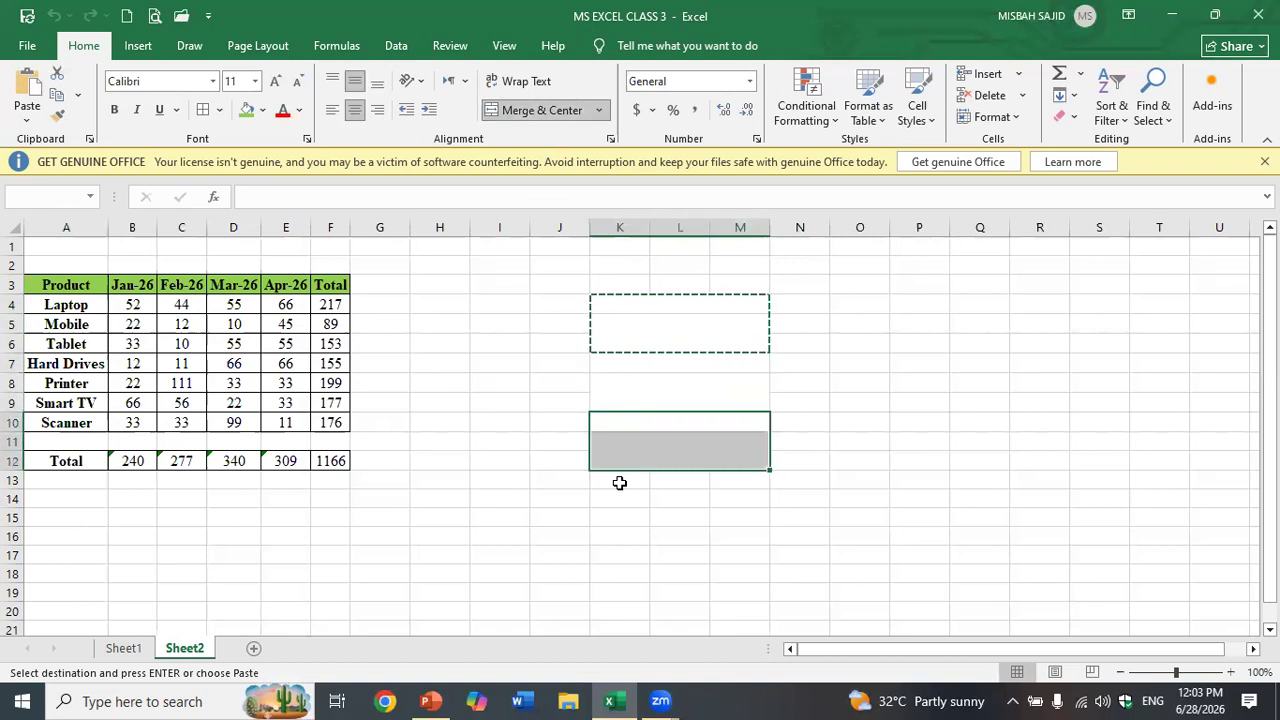
pyautogui.click(620, 481)
pyautogui.hotkey('ctrl', 'v')
# Step: Enter the label "Average Sale of January-2026" in K4 and "Average Sale of February-2026" in K7
pyautogui.click(638, 303)
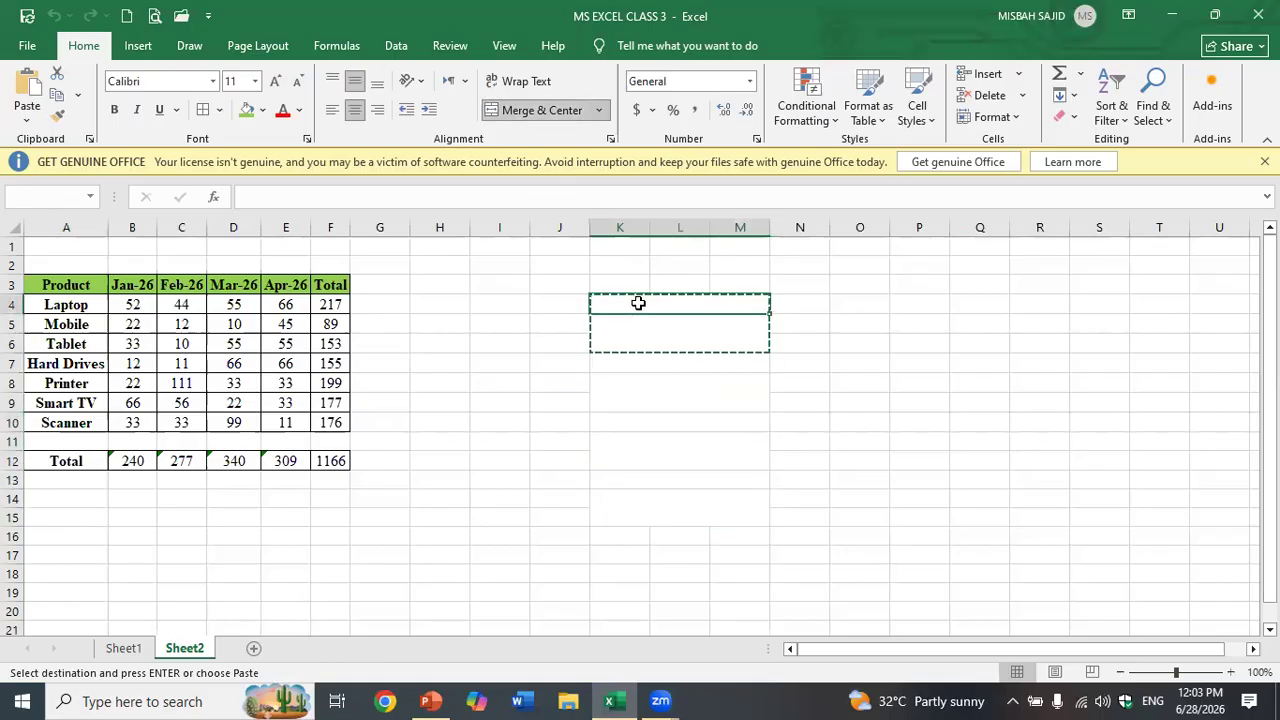
pyautogui.write('Average')
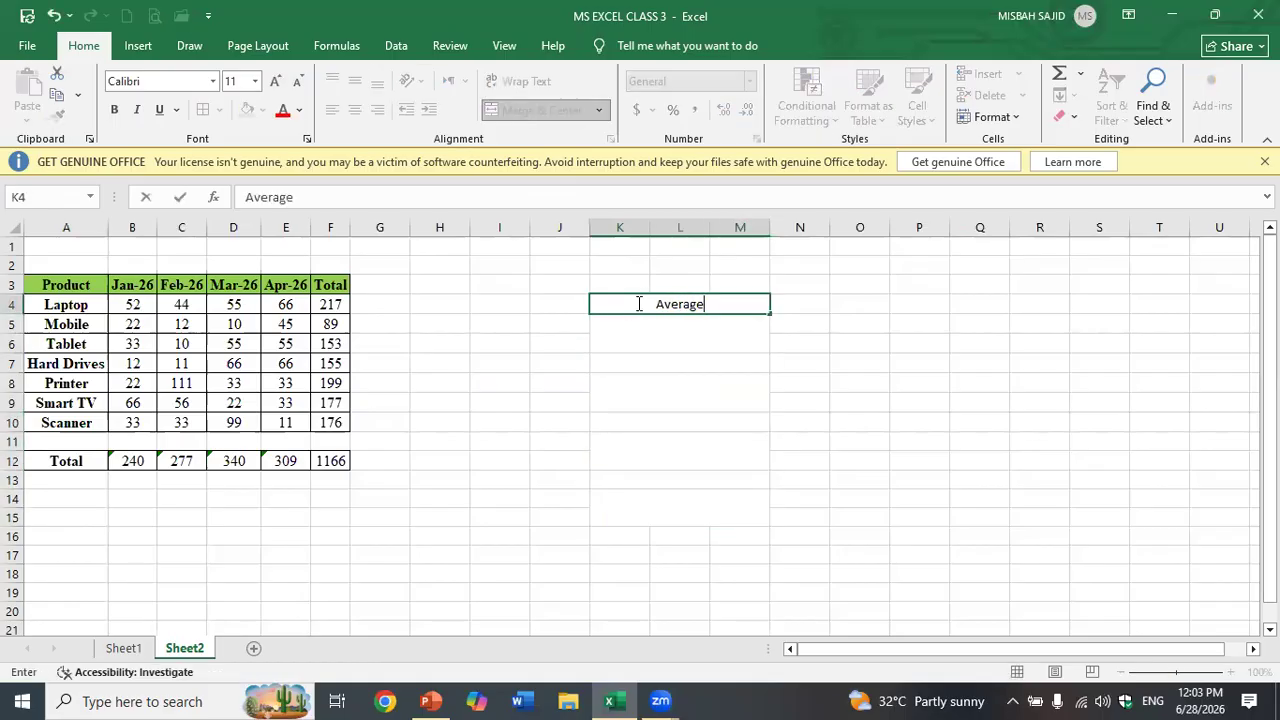
pyautogui.write(' Sale of January-2026')
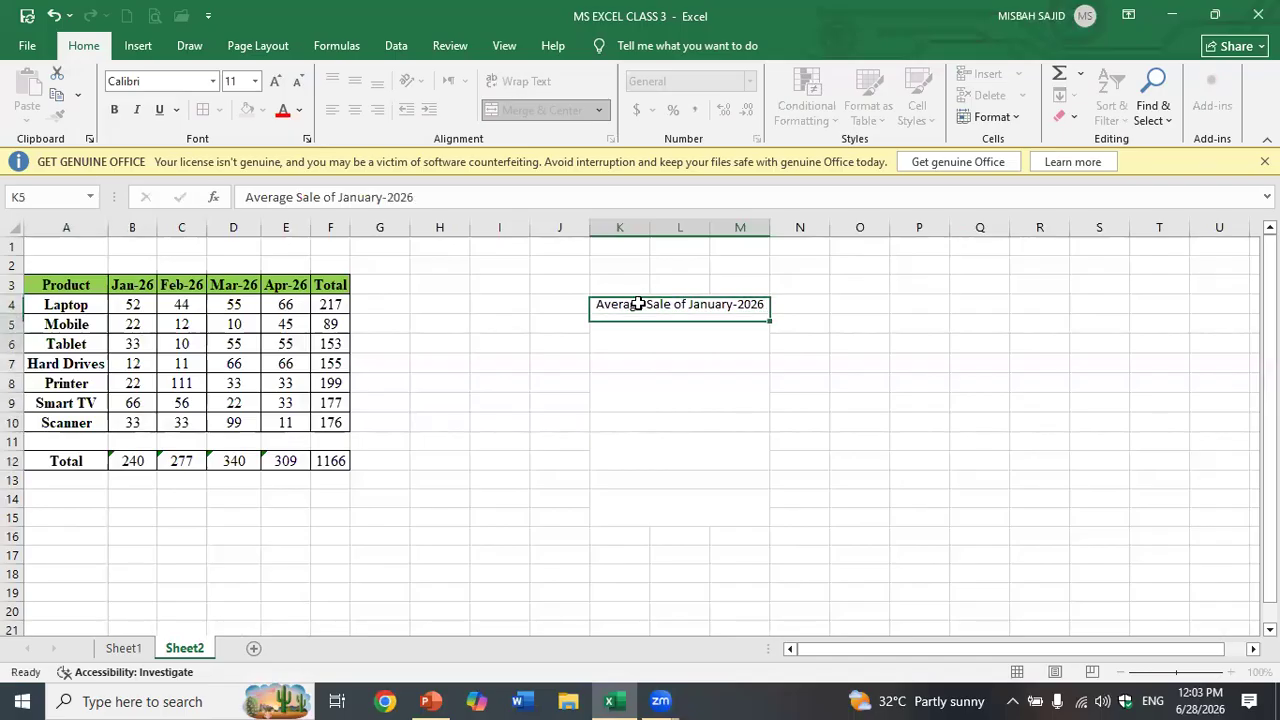
pyautogui.press('Return')
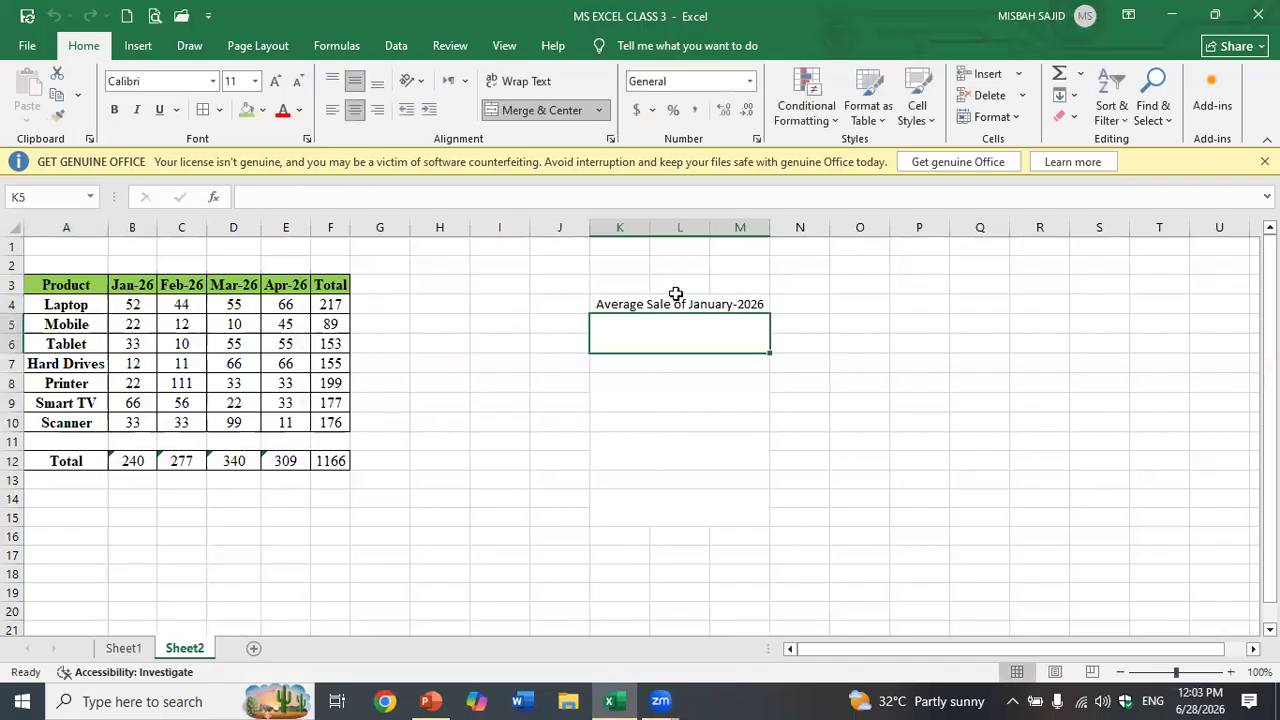
pyautogui.click(699, 363)
pyautogui.write('A')
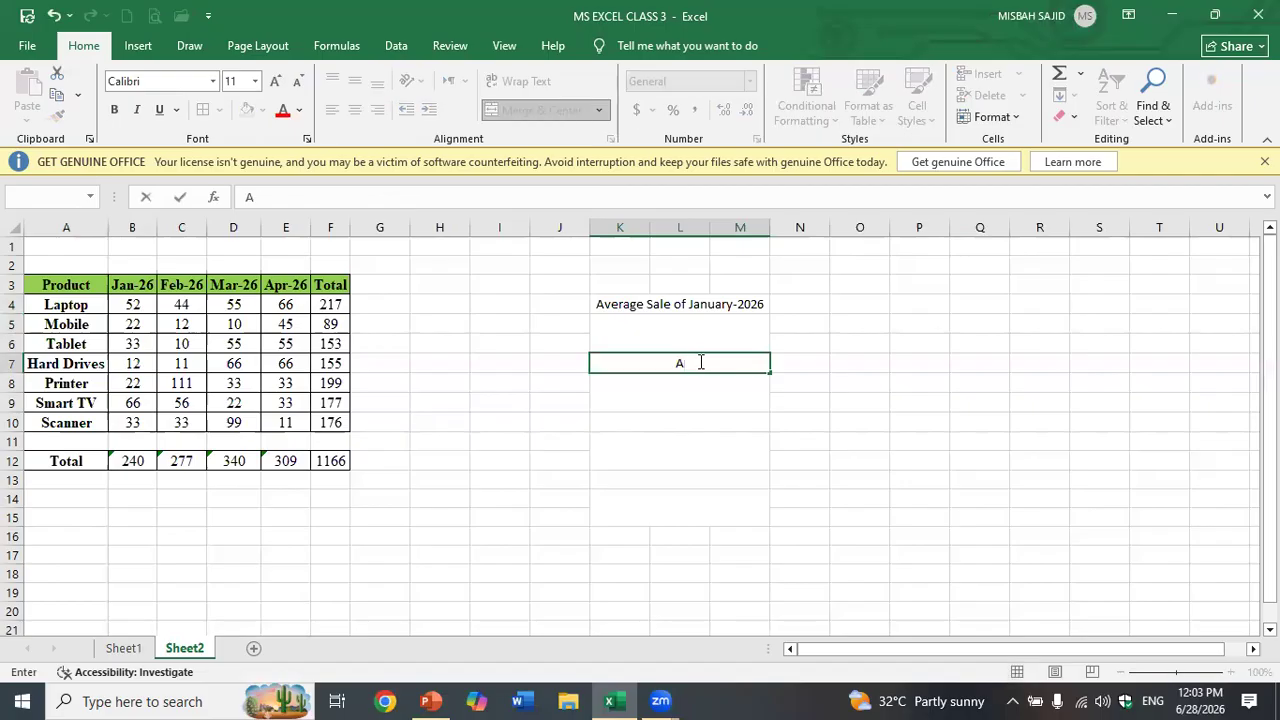
pyautogui.write('verage Sal')
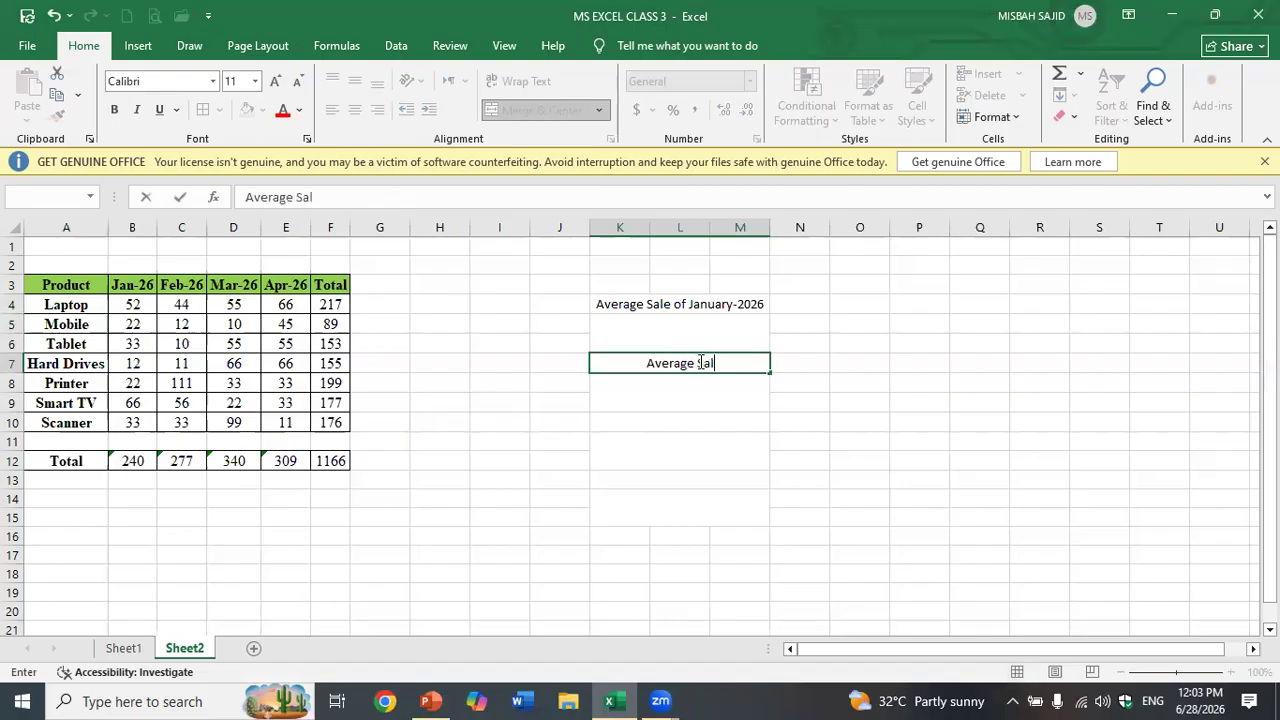
pyautogui.write('e of Febr')
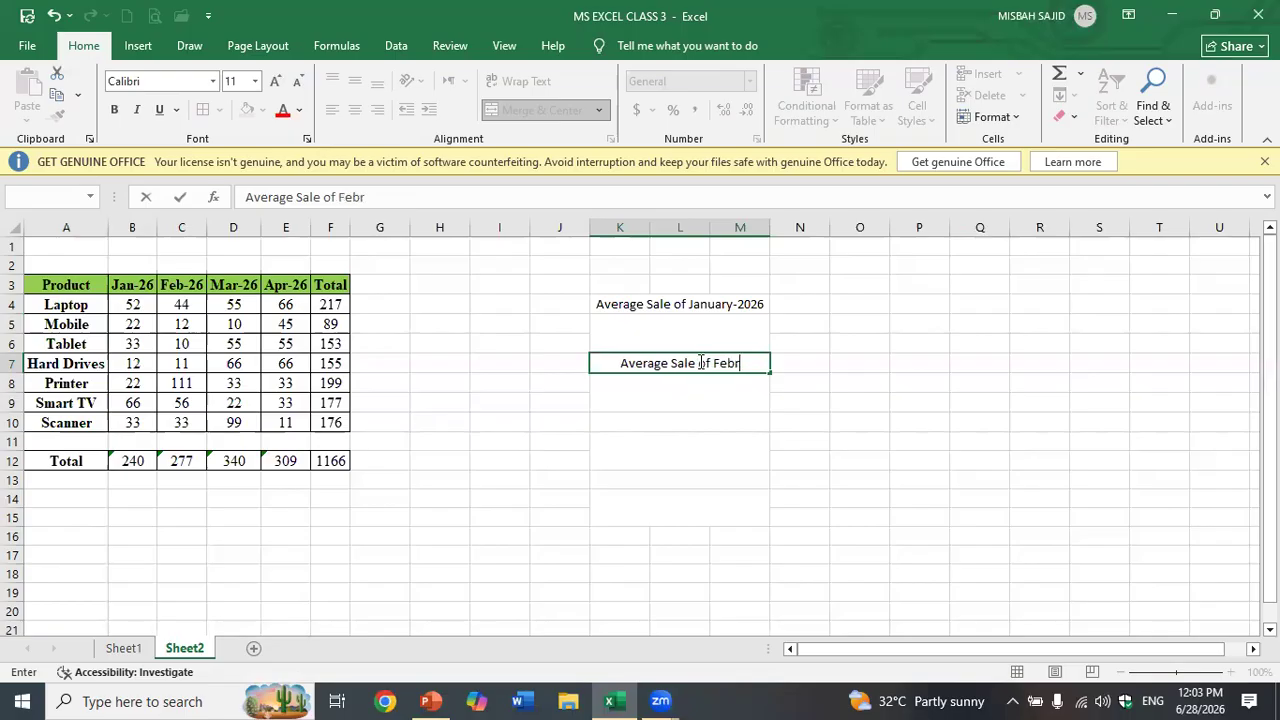
pyautogui.write('uary-2026')
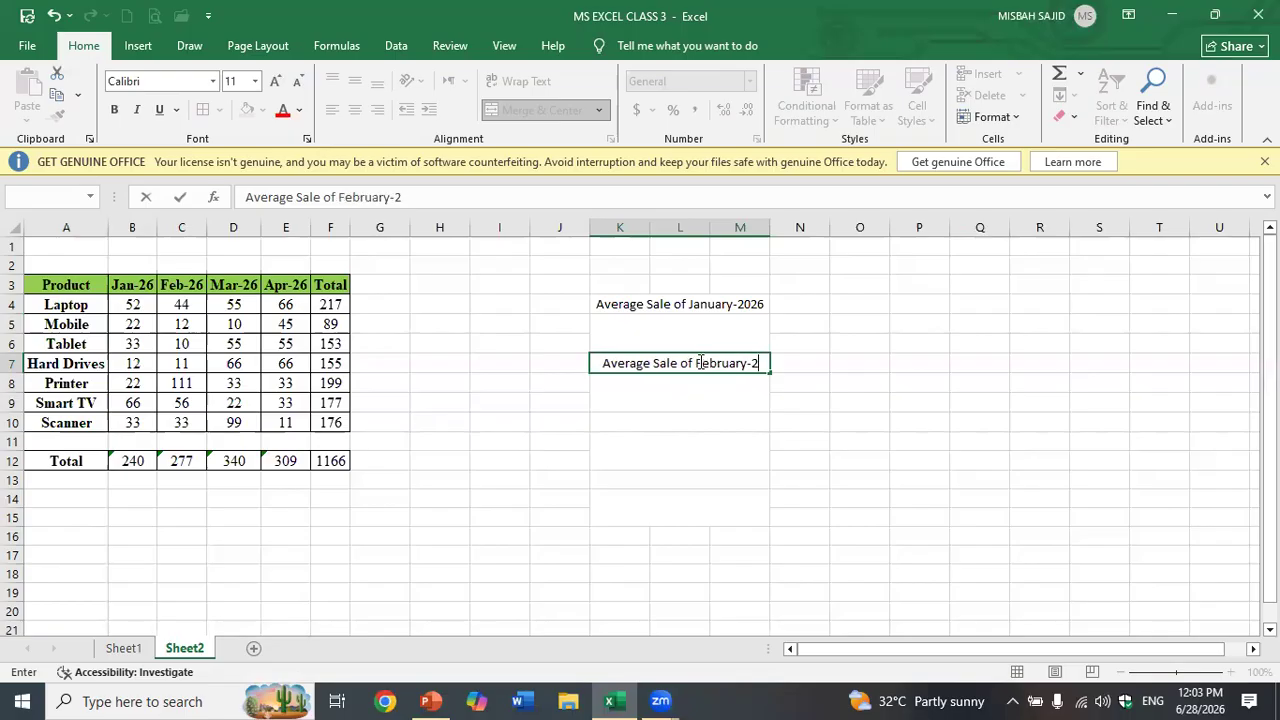
pyautogui.press('Return')
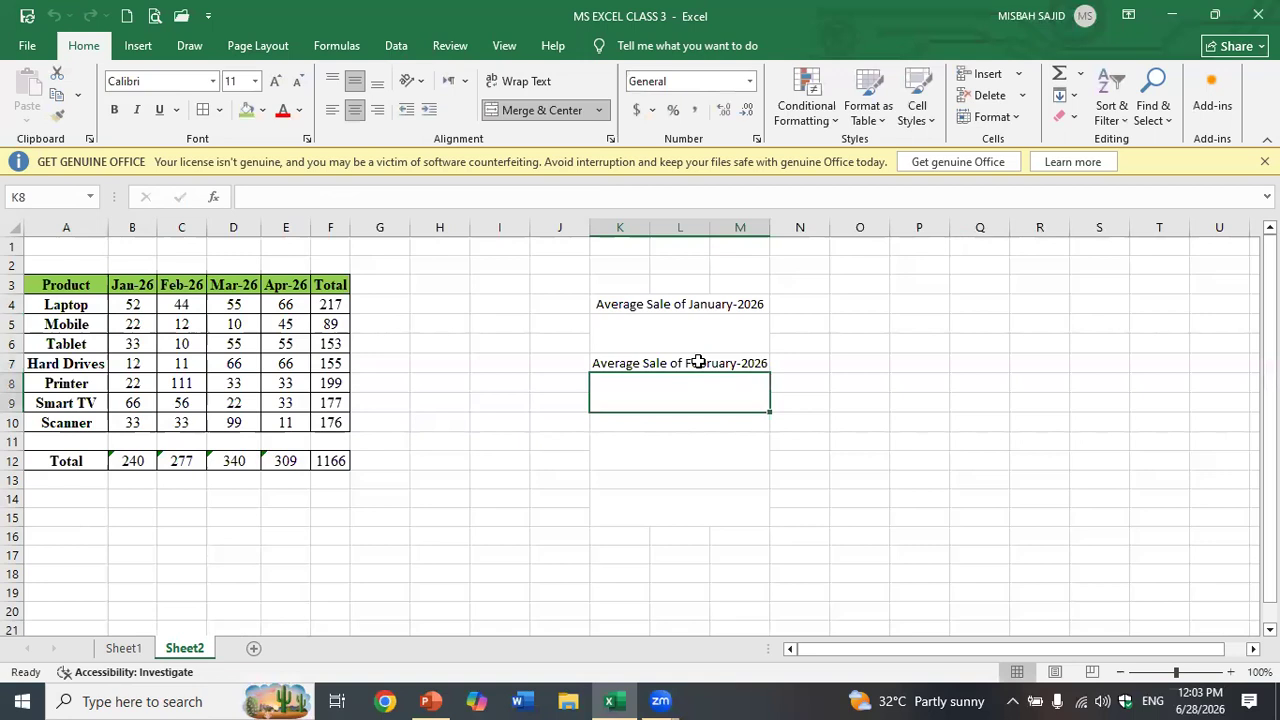
# Step: Enter the label "Average Sale of March-2026" in K10 and "Average Sale of April-026" in K13
pyautogui.click(678, 419)
pyautogui.write('Average Sale of M')
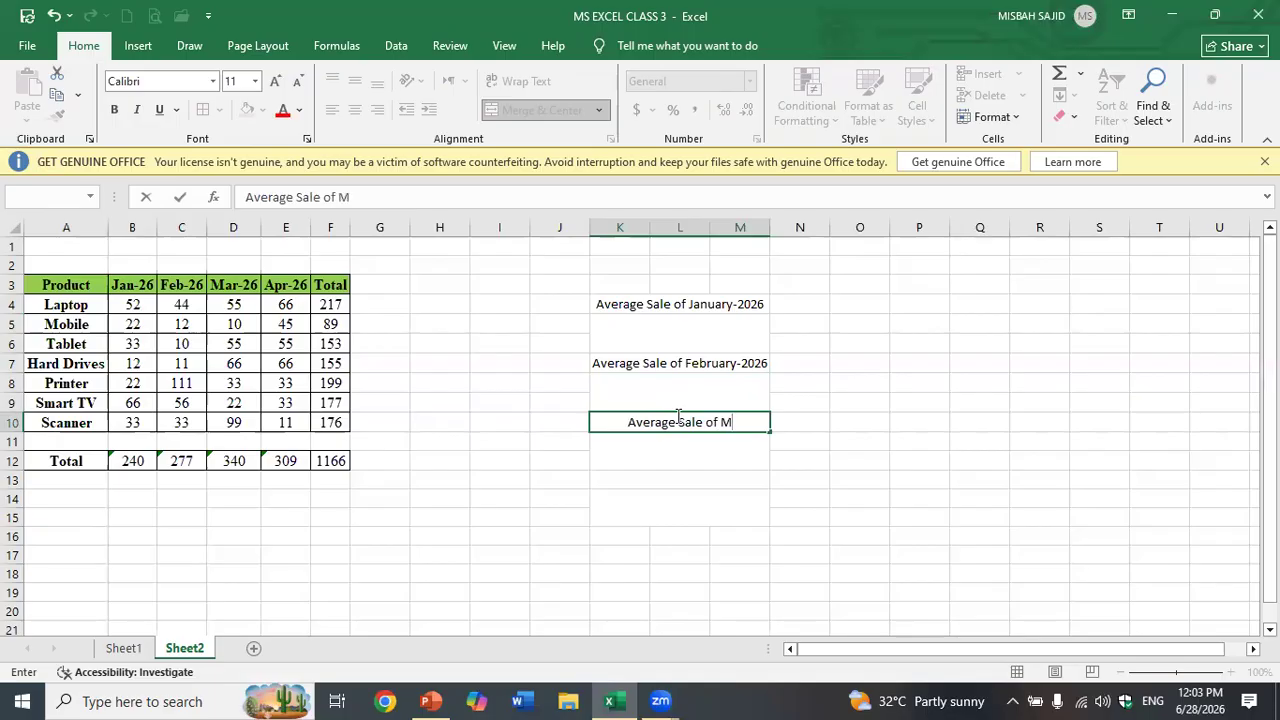
pyautogui.write('arch-2026')
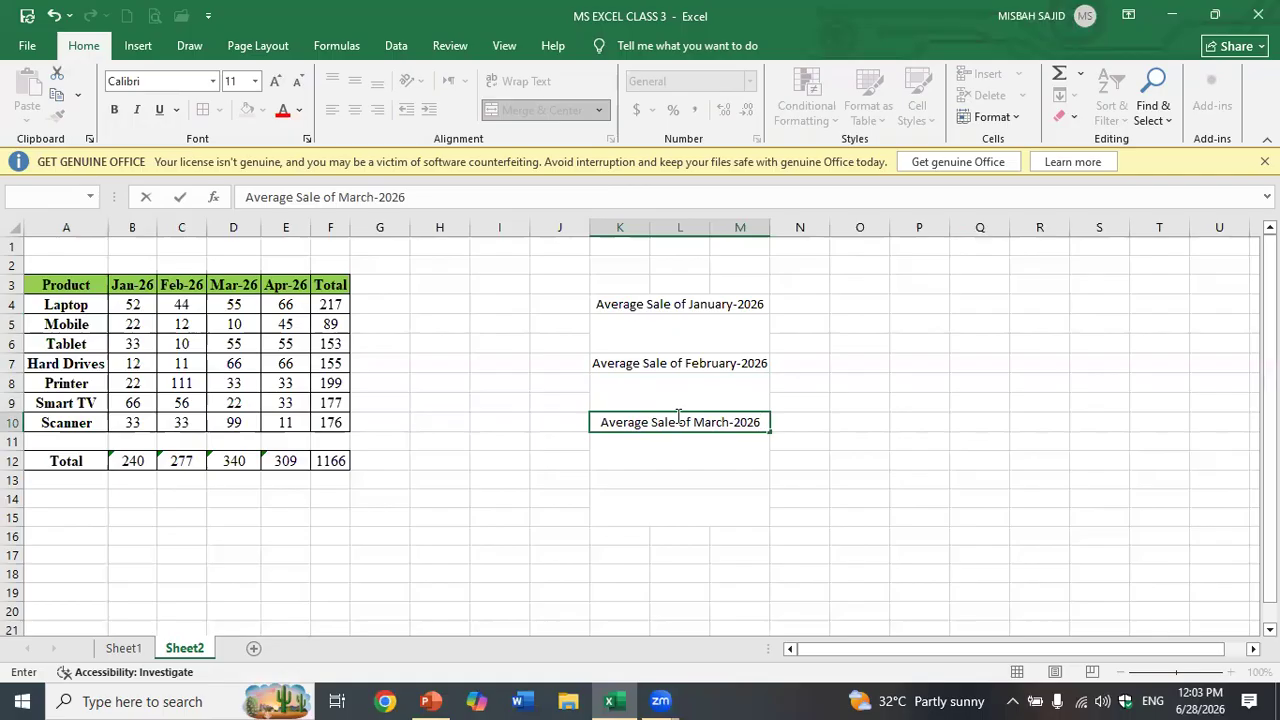
pyautogui.press('Return')
pyautogui.press('Return')
pyautogui.press('Return')
pyautogui.write('Average Sale of')
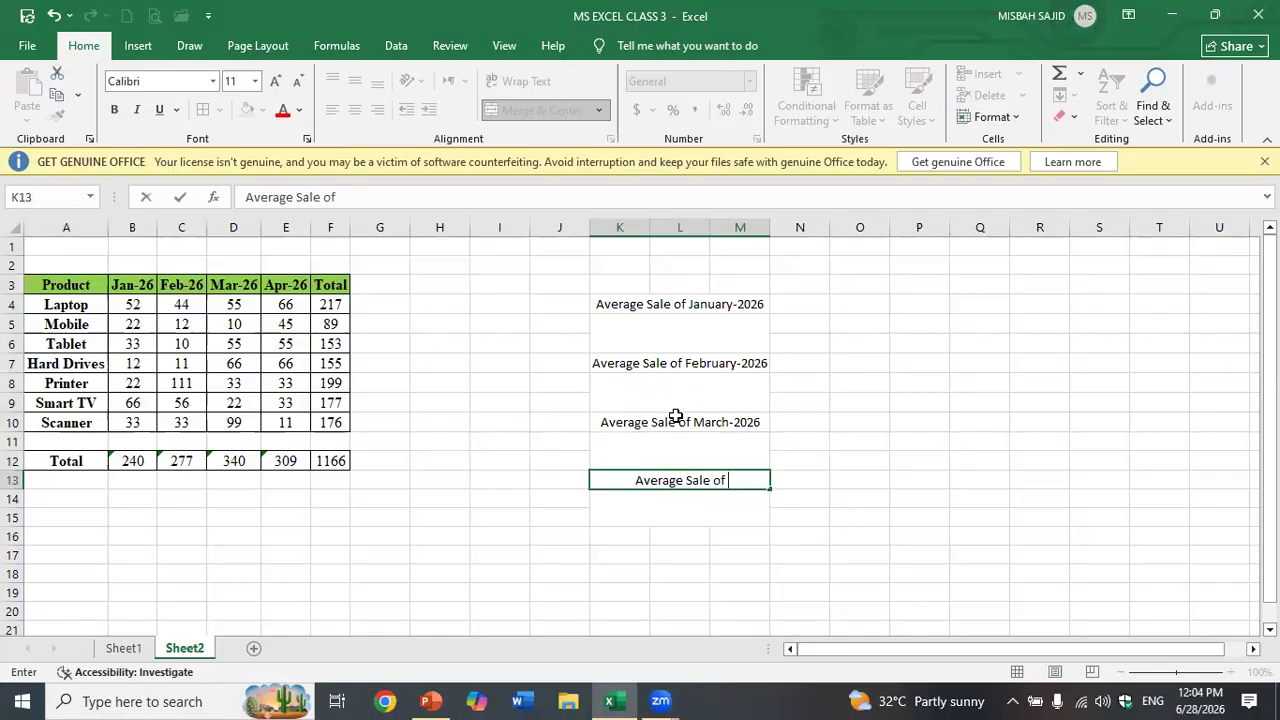
pyautogui.write('A')
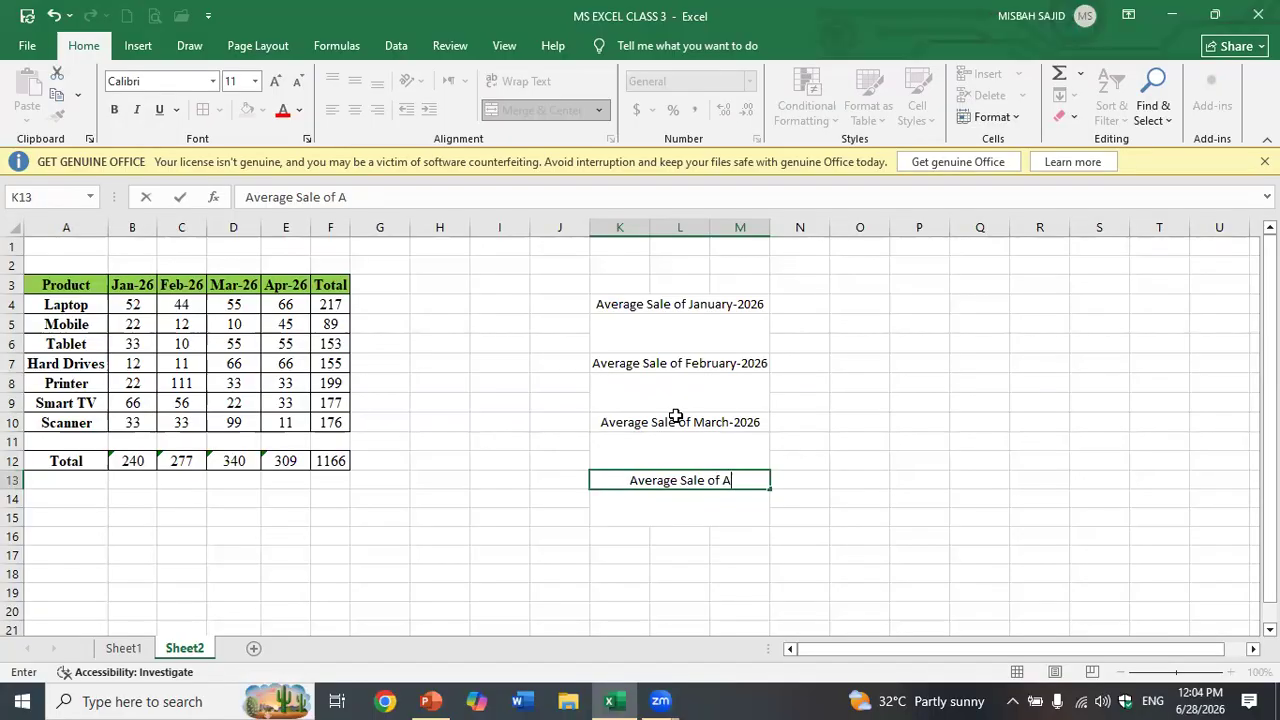
pyautogui.write('pril-026')
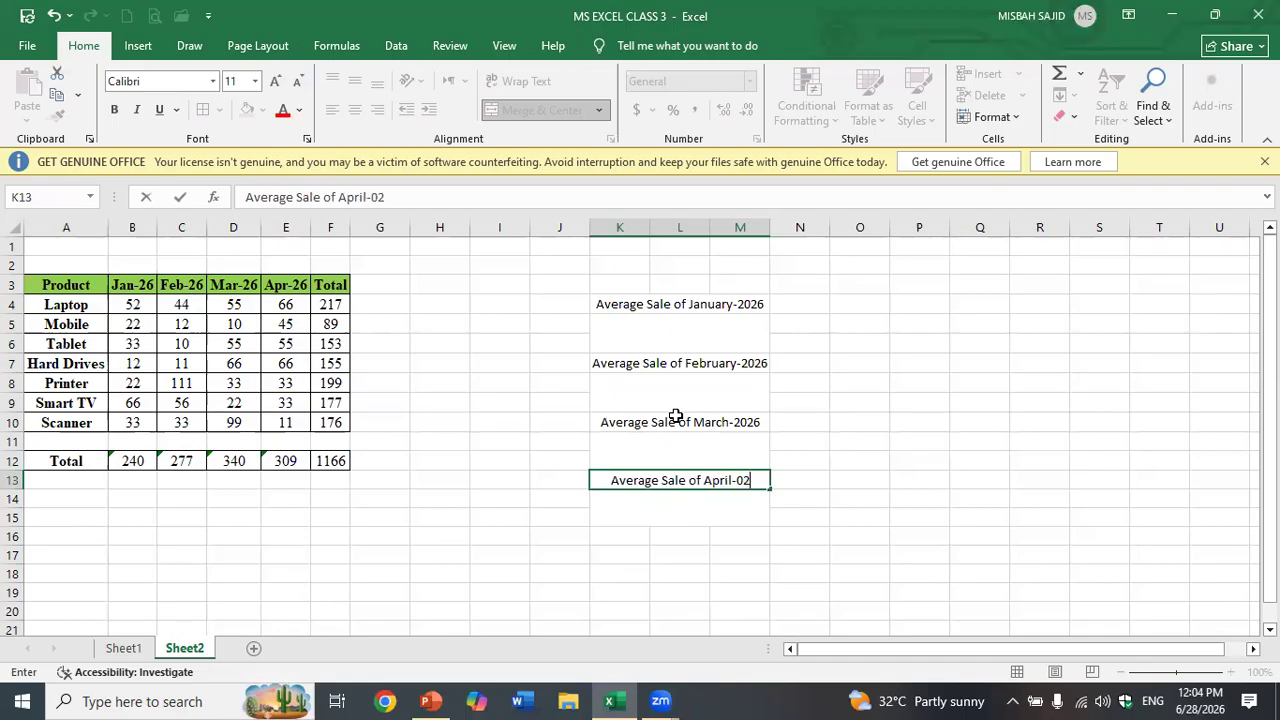
pyautogui.press('Return')
# Step: Calculate the January average in K5 with the AVERAGE function over B4:B10
pyautogui.click(643, 330)
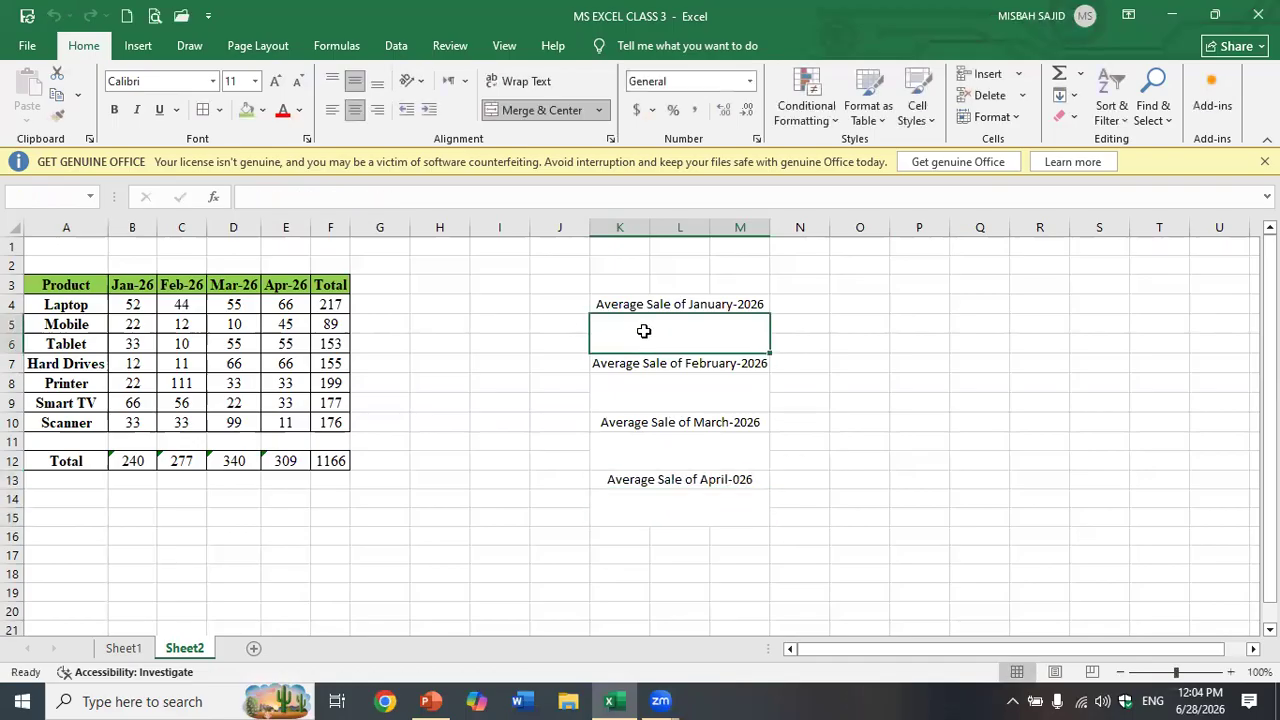
pyautogui.write('=Ave')
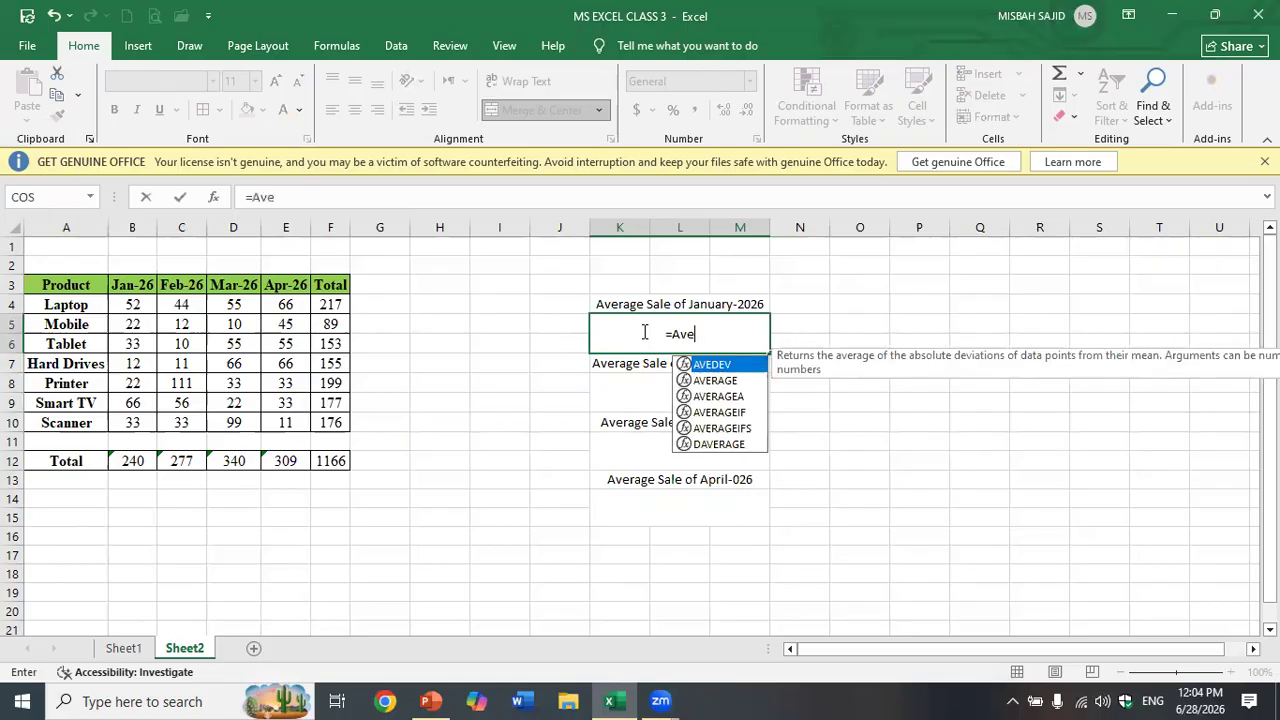
pyautogui.write('rage(')
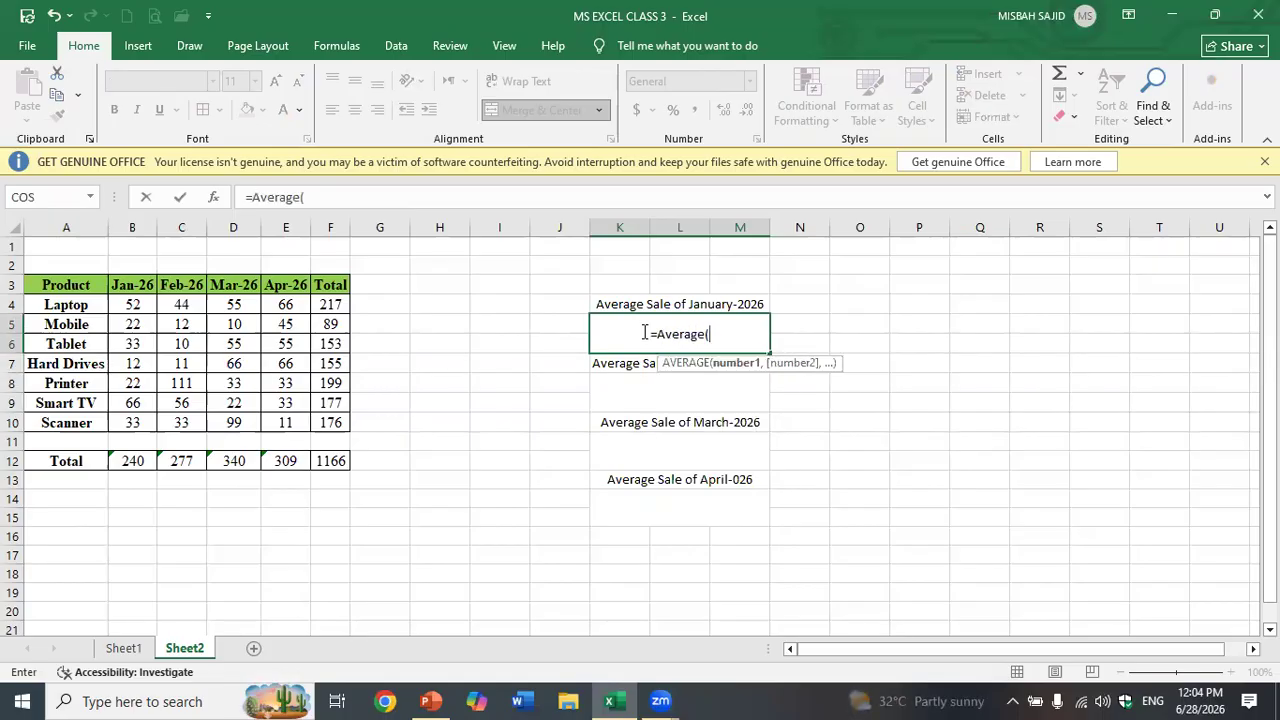
pyautogui.moveTo(137, 304); pyautogui.dragTo(132, 418)
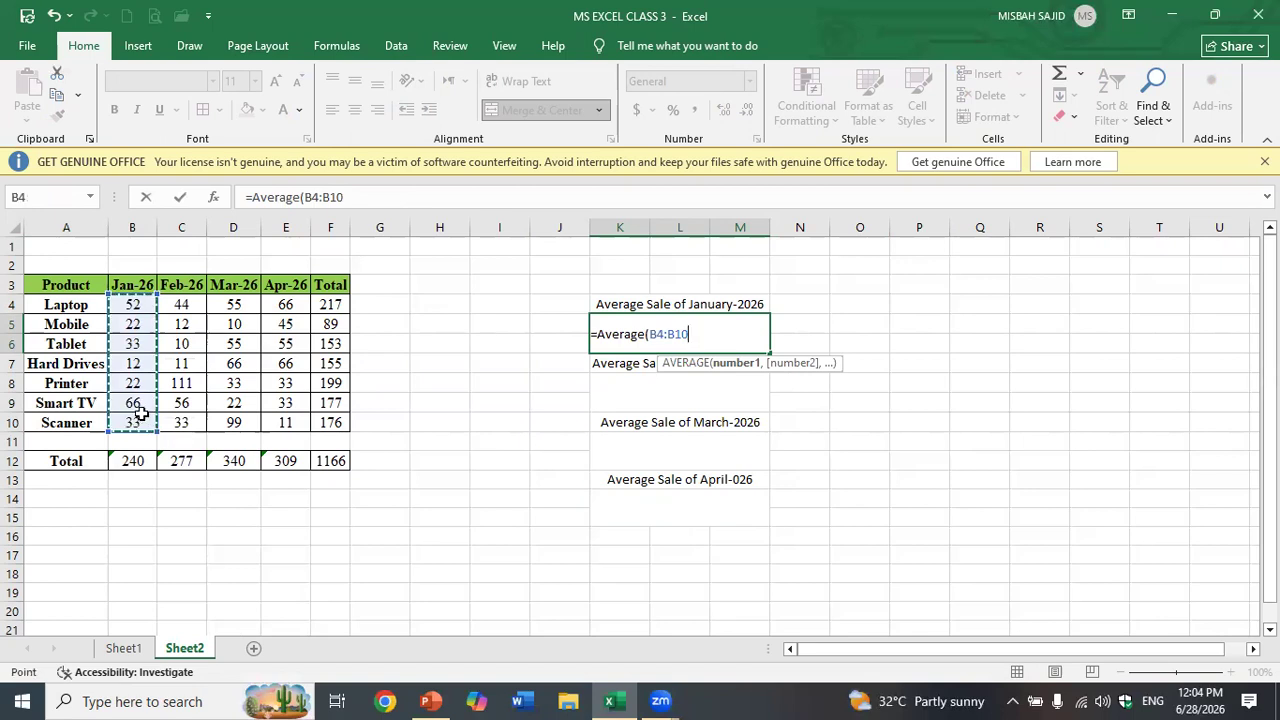
pyautogui.press('Return')
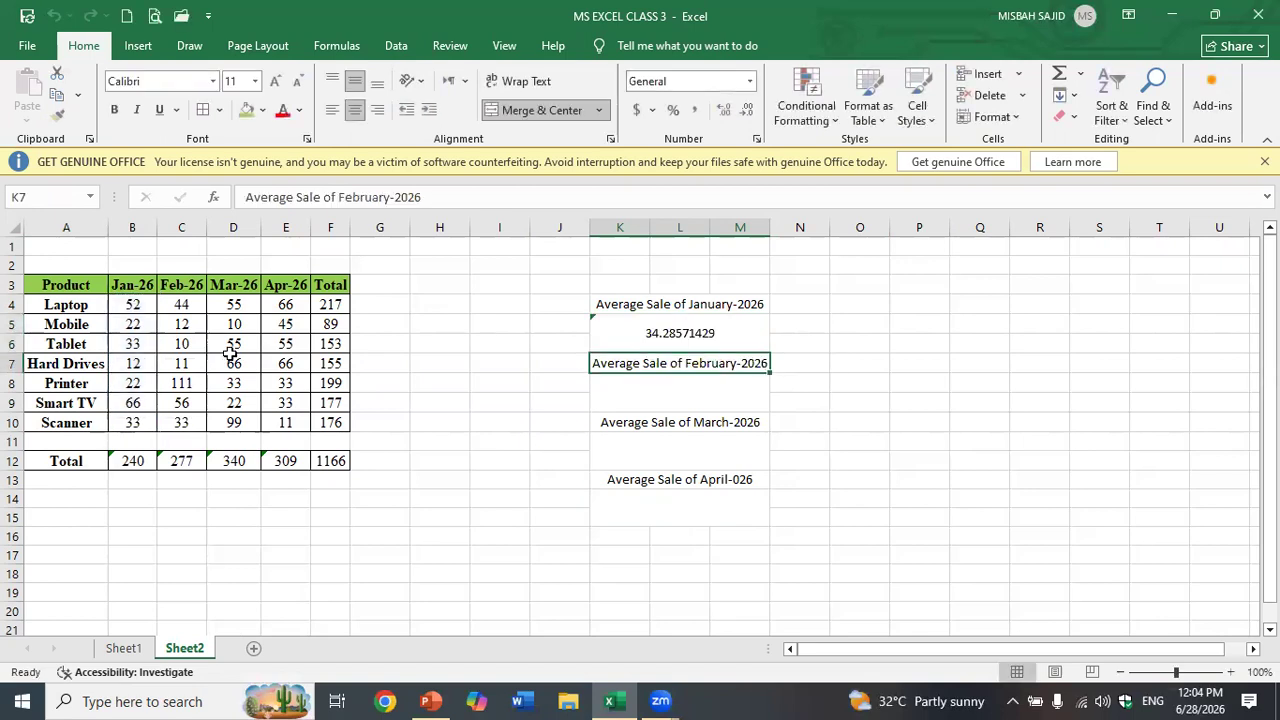
# Step: Format the January average in K5 to show three decimal places
pyautogui.click(664, 329)
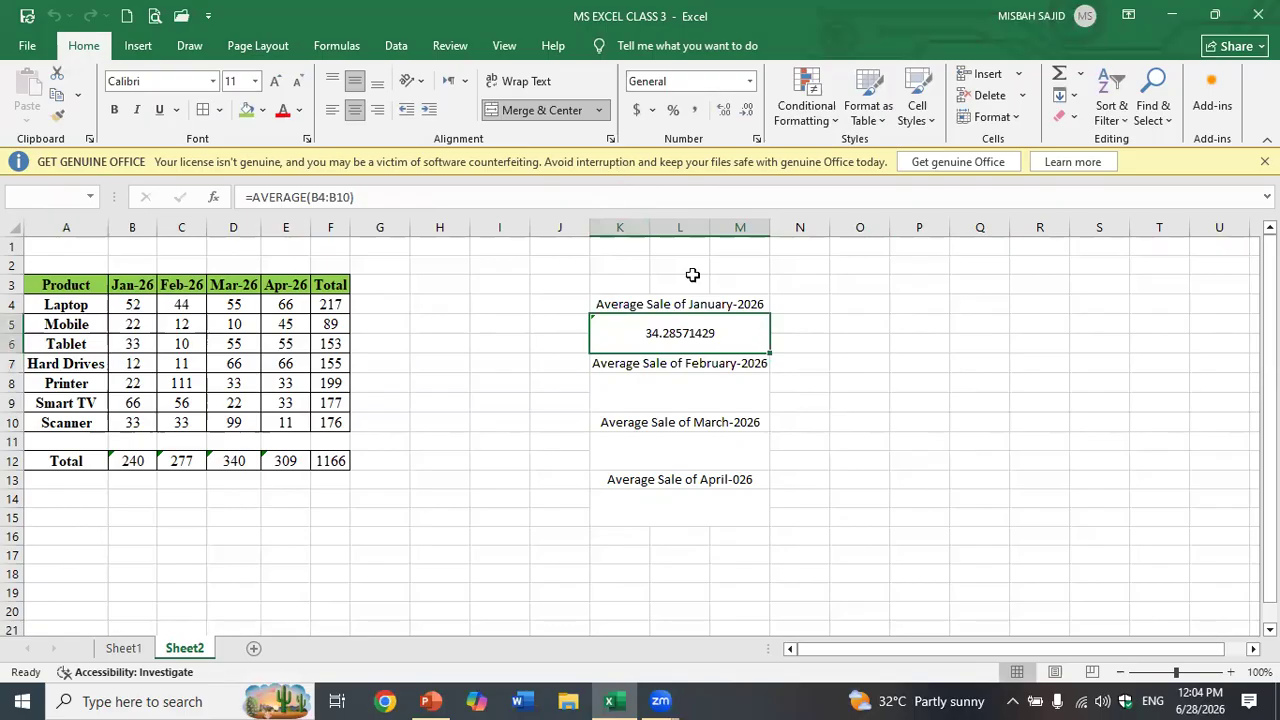
pyautogui.click(747, 111)
pyautogui.click(747, 111)
pyautogui.click(747, 111)
pyautogui.click(747, 111)
pyautogui.click(747, 111)
pyautogui.click(747, 111)
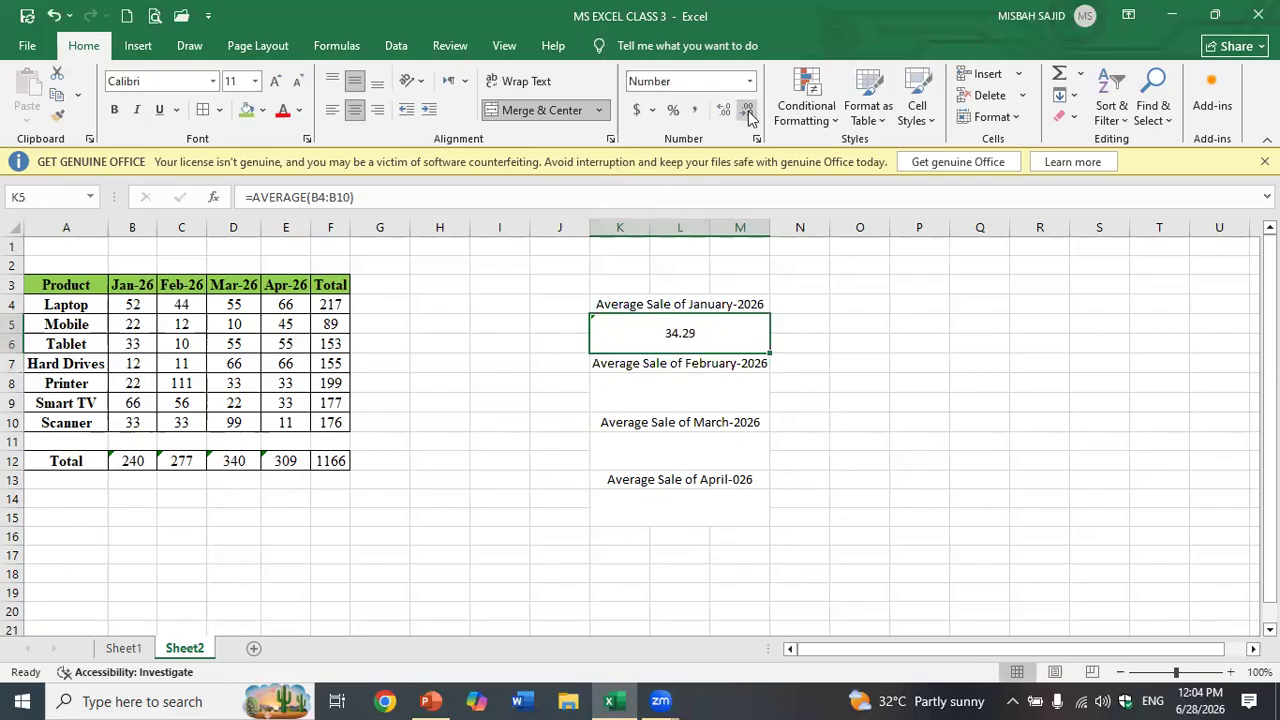
pyautogui.click(724, 110)
# Step: Calculate the February average in K8 with the AVERAGE function over C4:C10
pyautogui.click(741, 387)
pyautogui.write('=Abv')
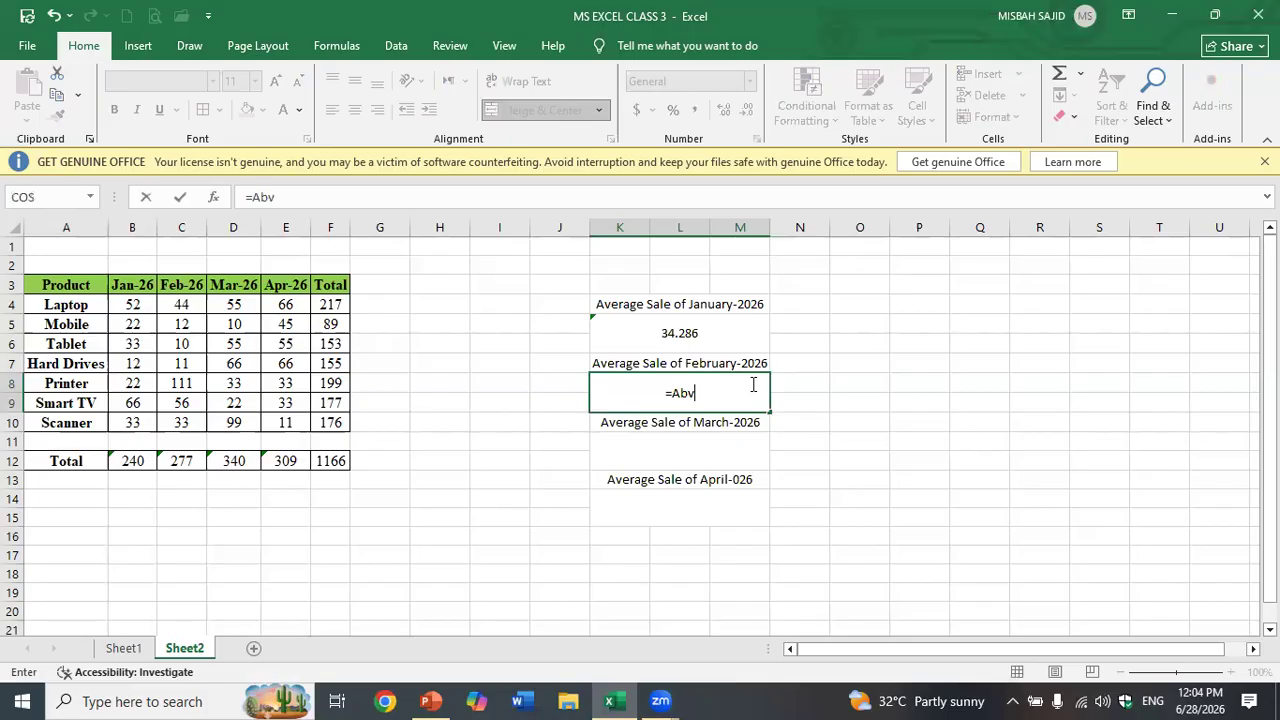
pyautogui.press('BackSpace')
pyautogui.press('BackSpace')
pyautogui.write('ver')
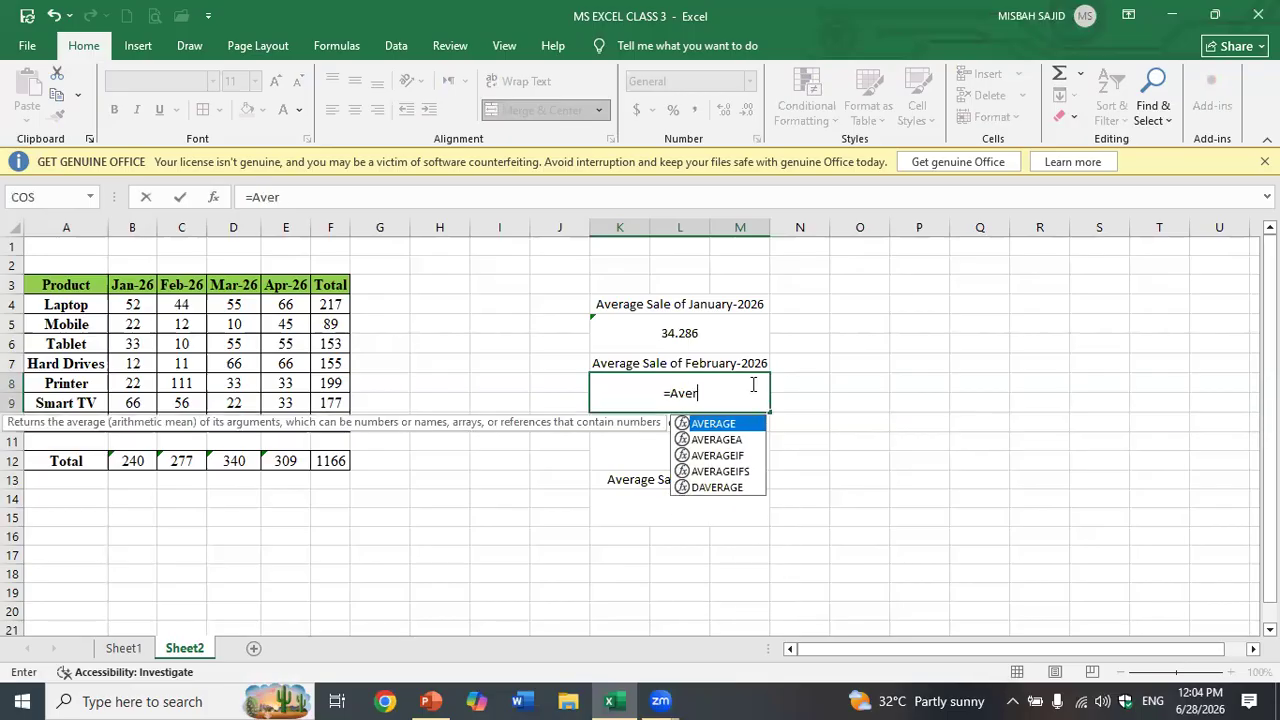
pyautogui.write('age(')
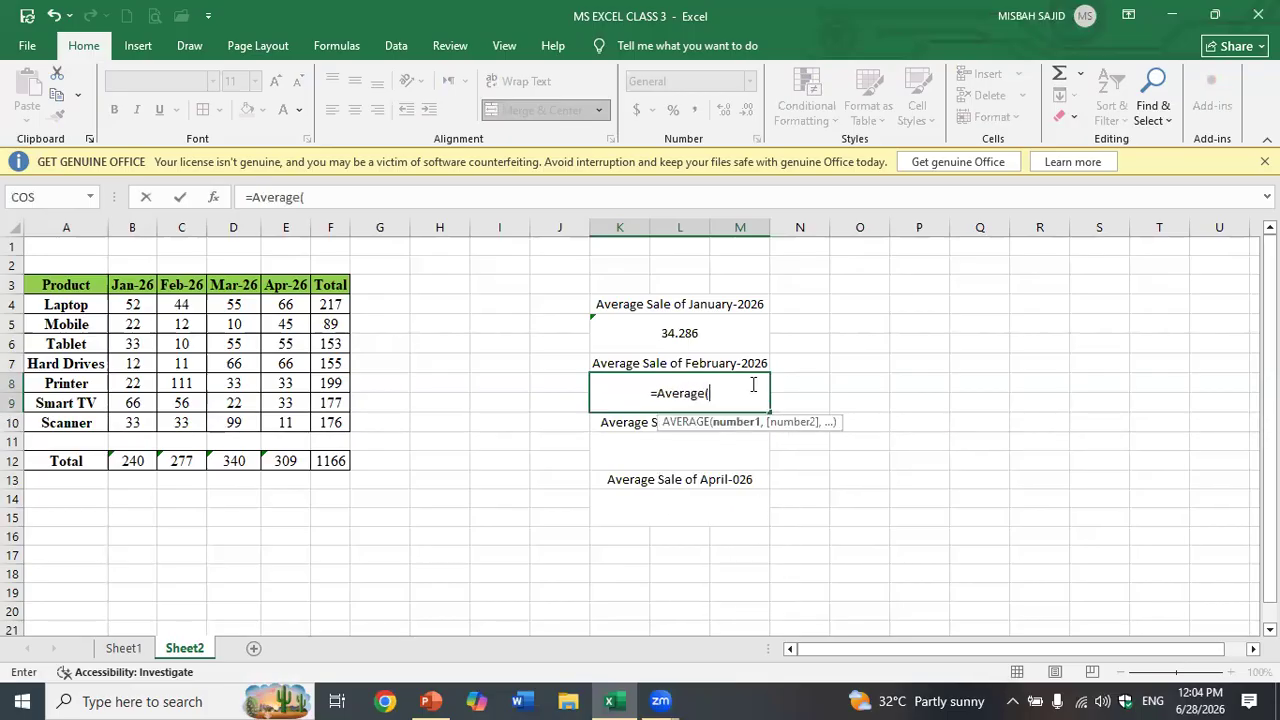
pyautogui.moveTo(181, 304); pyautogui.dragTo(183, 434)
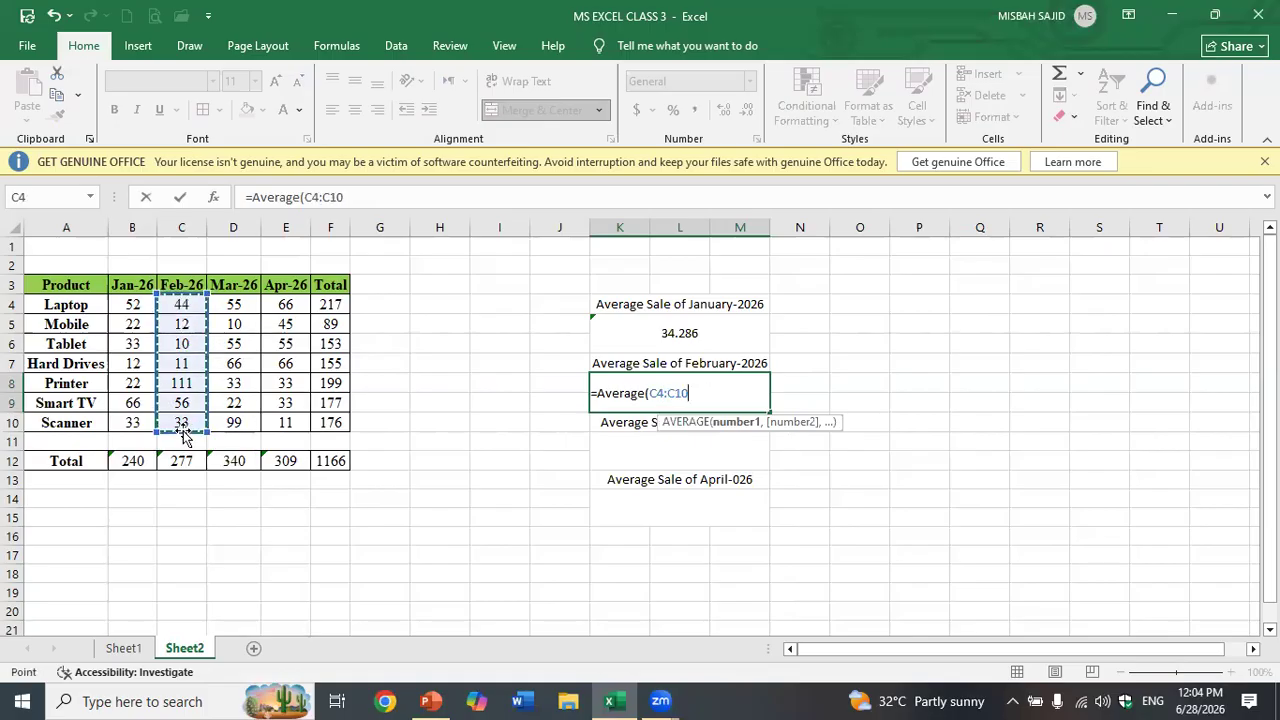
pyautogui.press('Return')
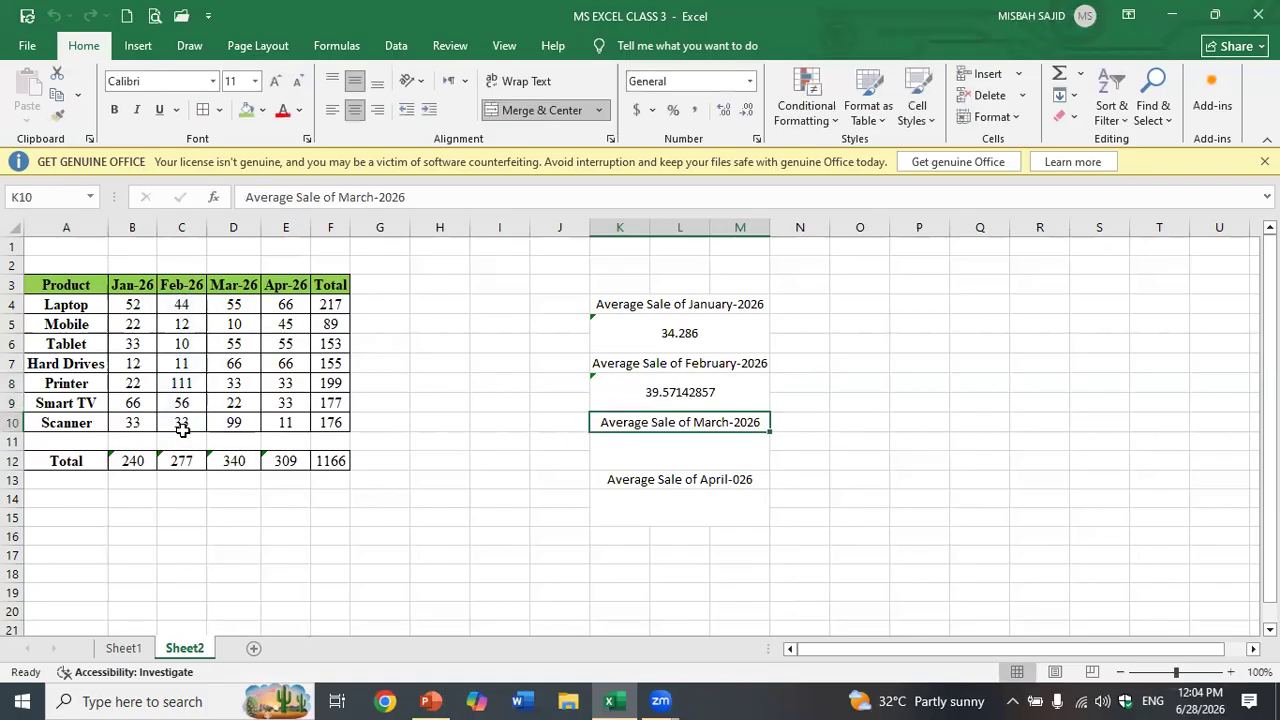
# Step: Format the February average in K8 to show three decimal places
pyautogui.click(732, 380)
pyautogui.click(746, 108)
pyautogui.click(747, 108)
pyautogui.click(748, 108)
pyautogui.click(748, 108)
pyautogui.click(750, 108)
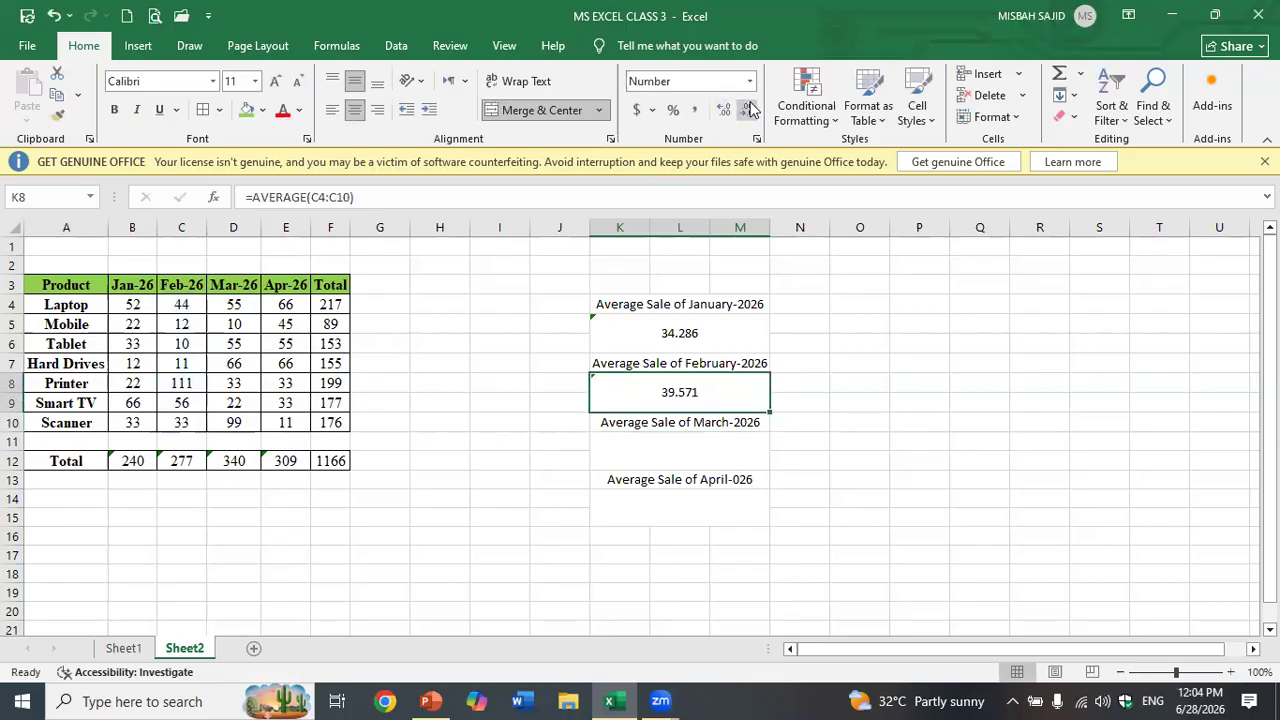
# Step: Calculate the March average in K11 with the AVERAGE function over D4:D10
pyautogui.click(662, 445)
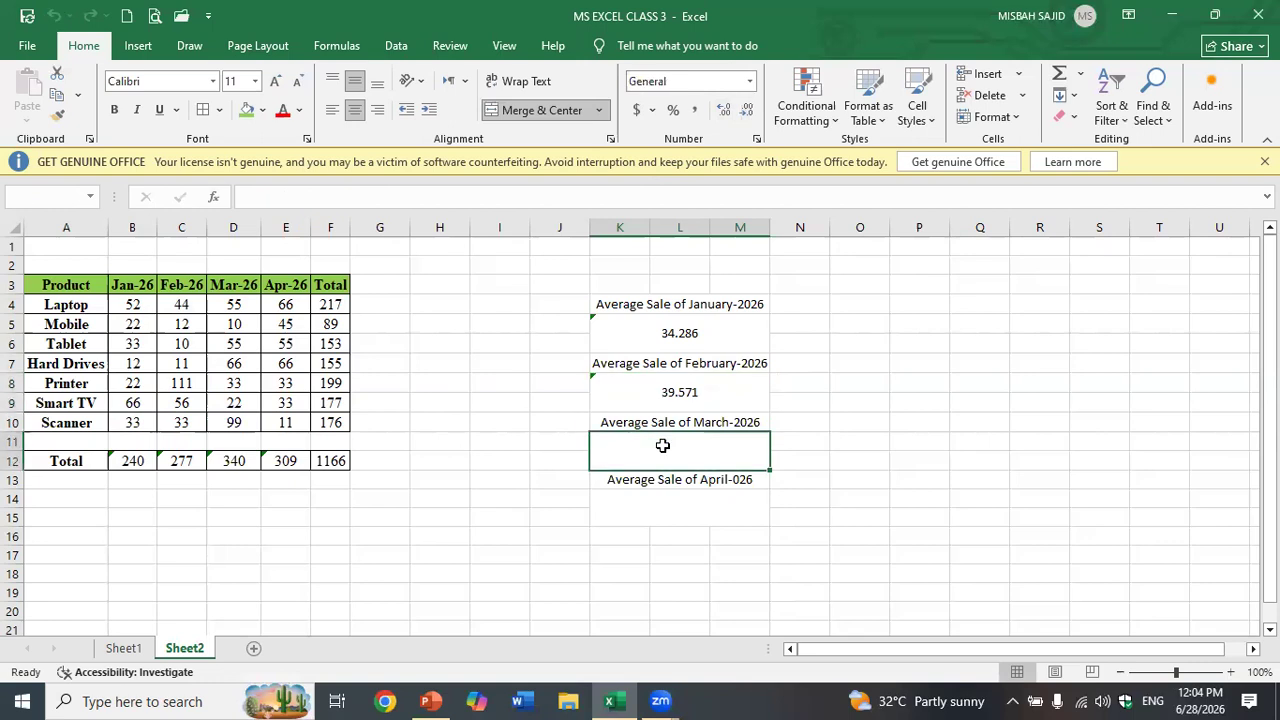
pyautogui.doubleClick(666, 445)
pyautogui.write('=')
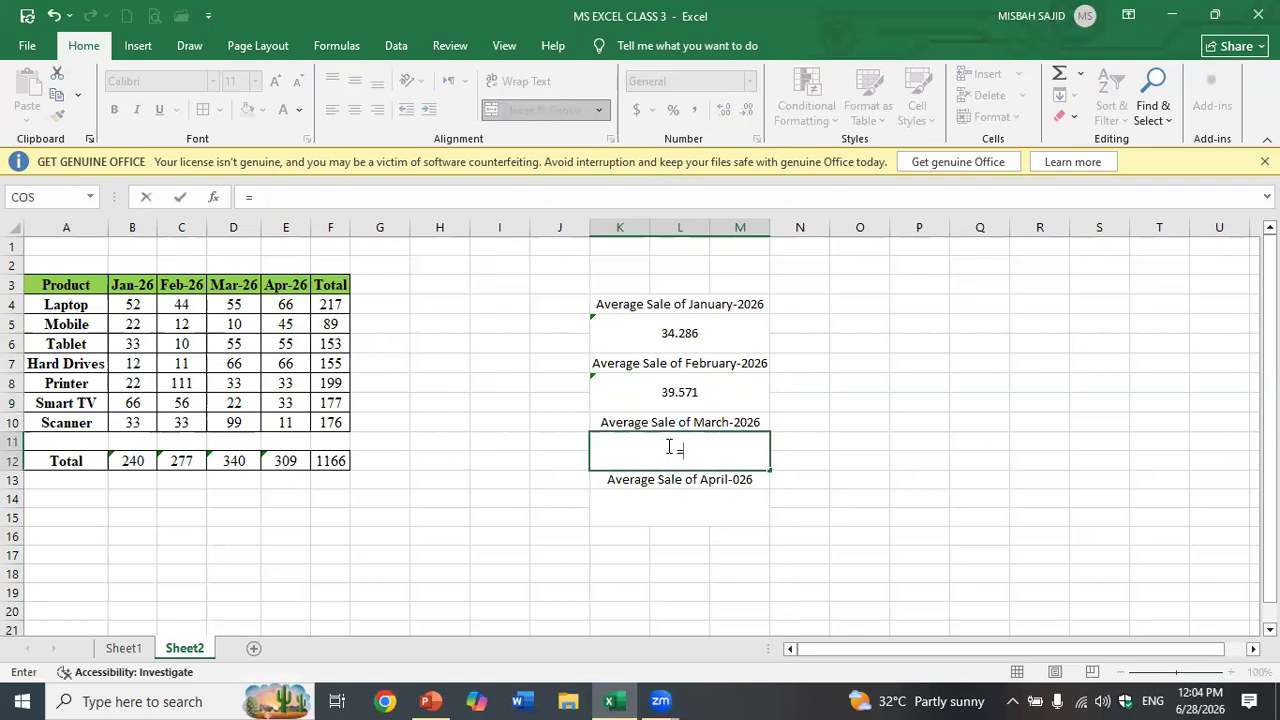
pyautogui.write('Aver')
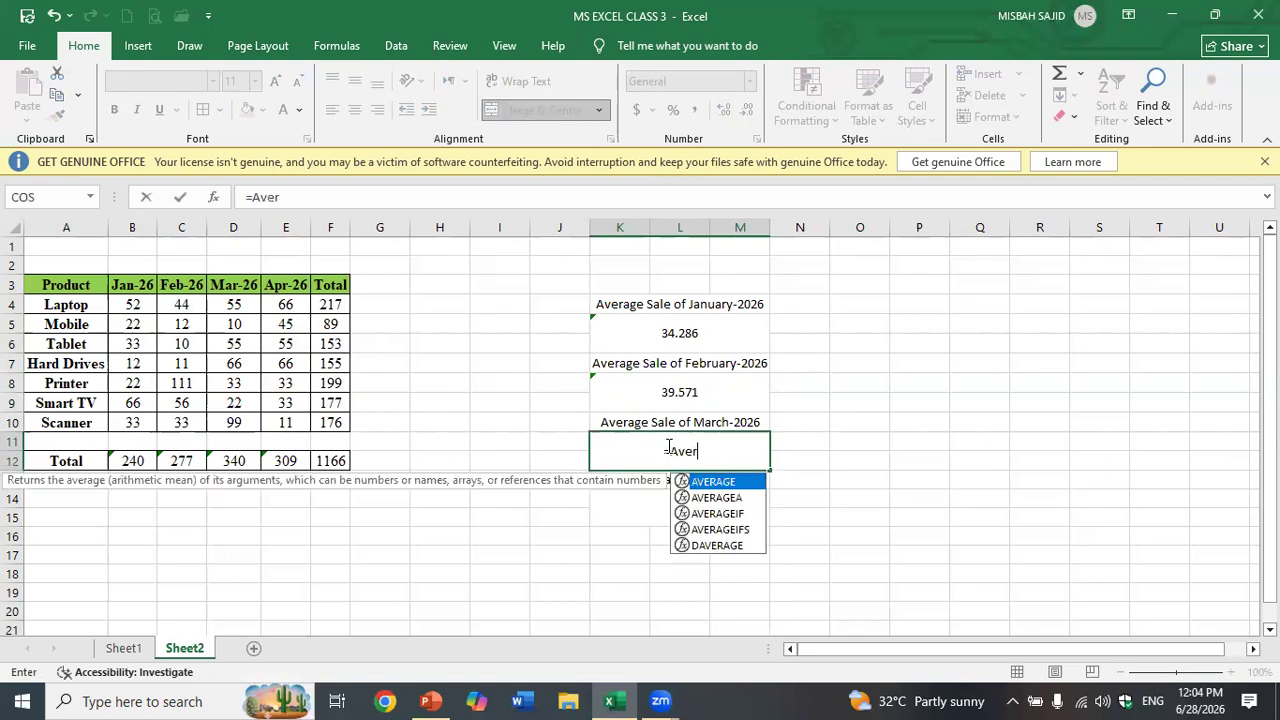
pyautogui.write('age(')
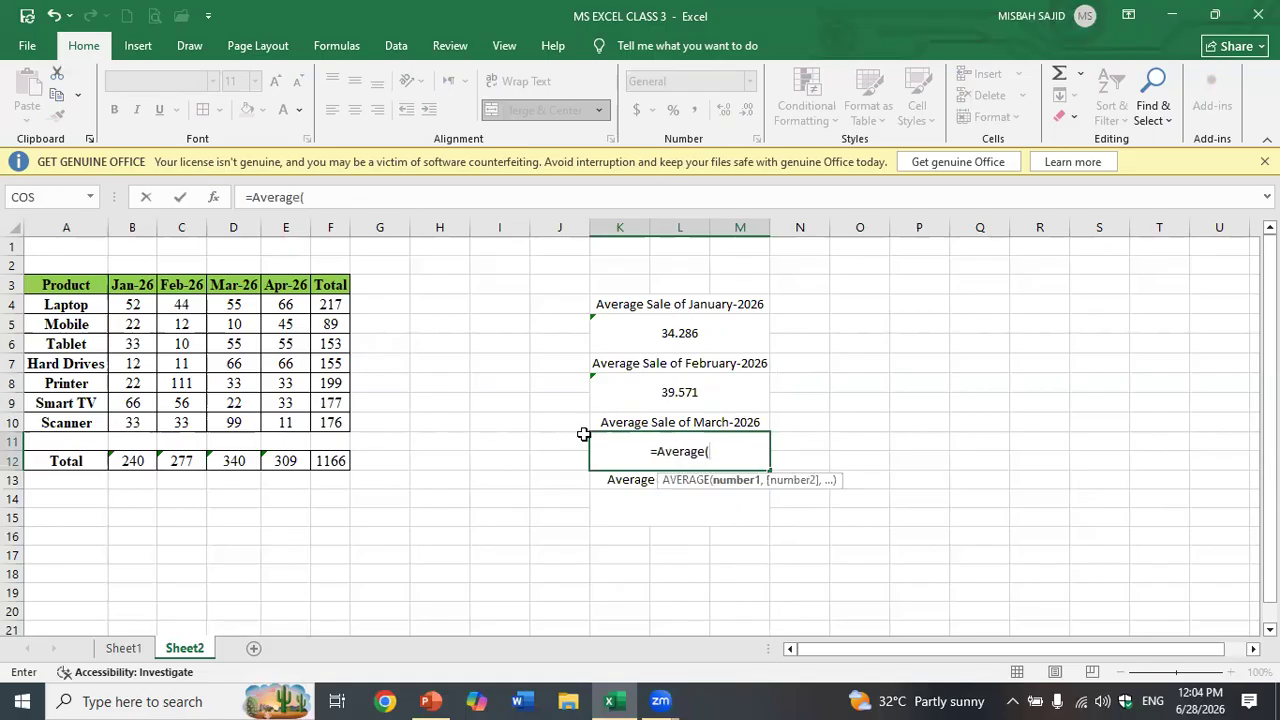
pyautogui.moveTo(233, 304); pyautogui.dragTo(233, 418)
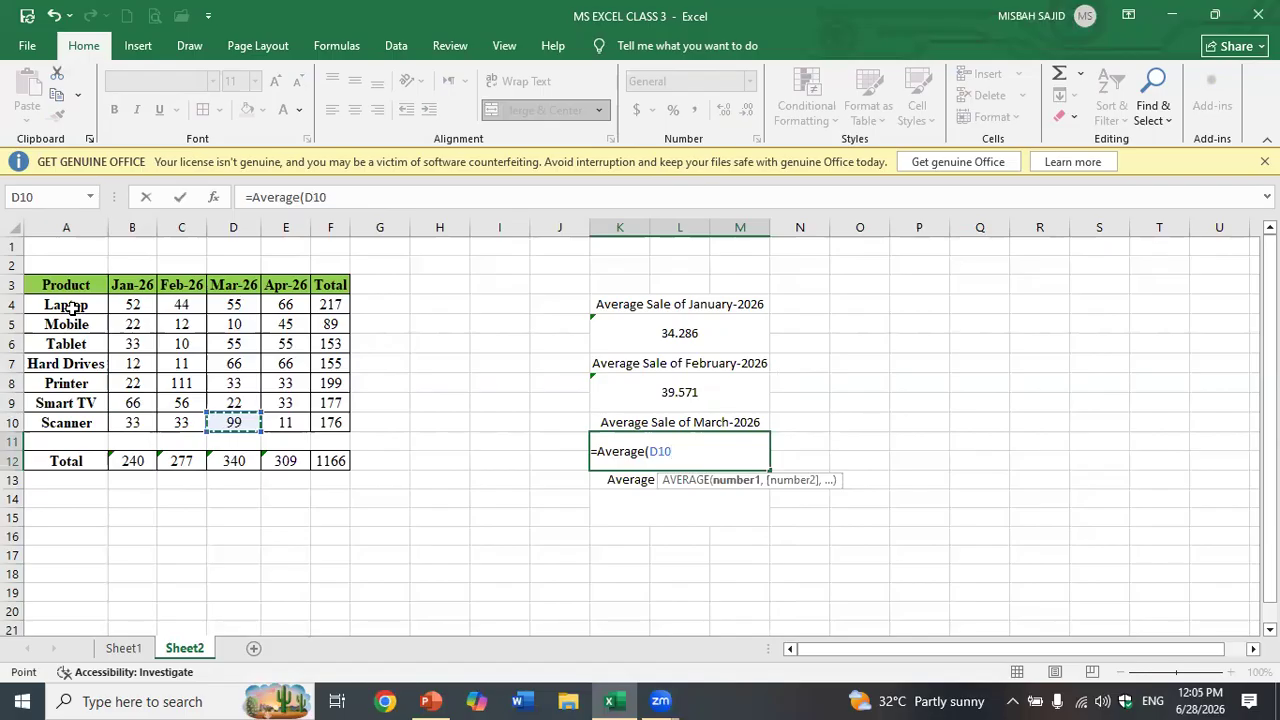
pyautogui.click(248, 303)
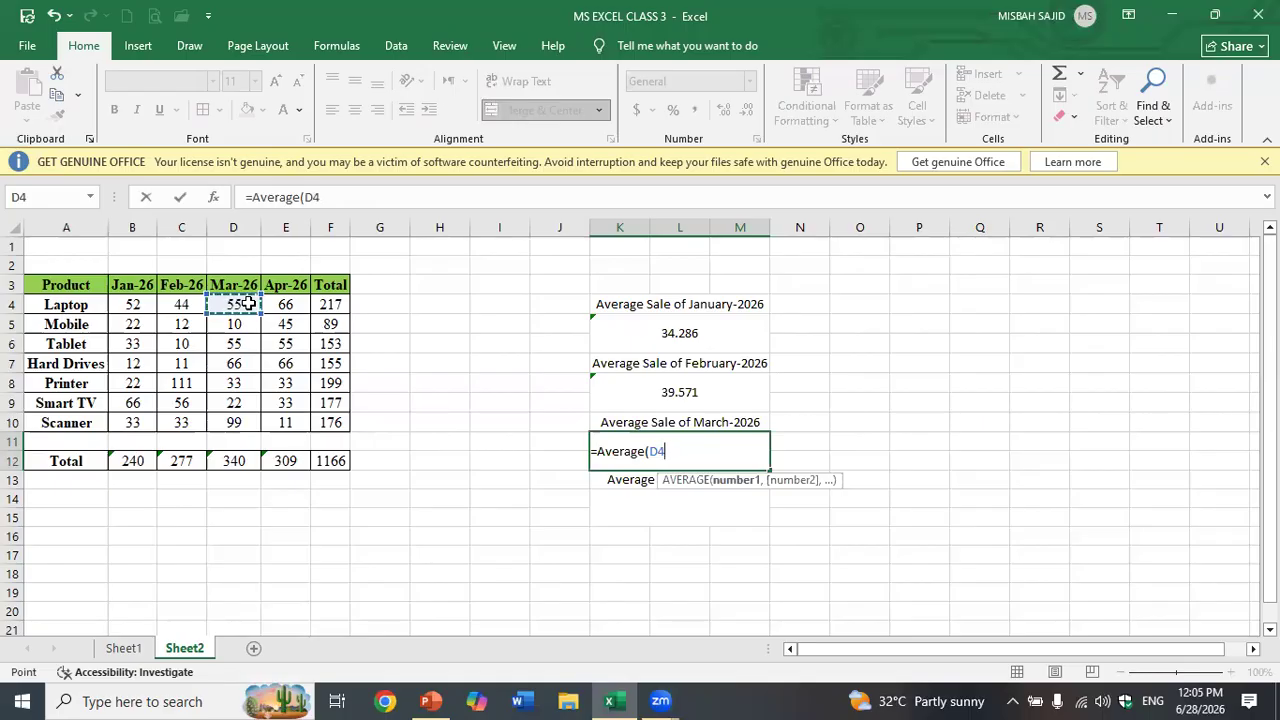
pyautogui.moveTo(248, 303); pyautogui.dragTo(244, 422)
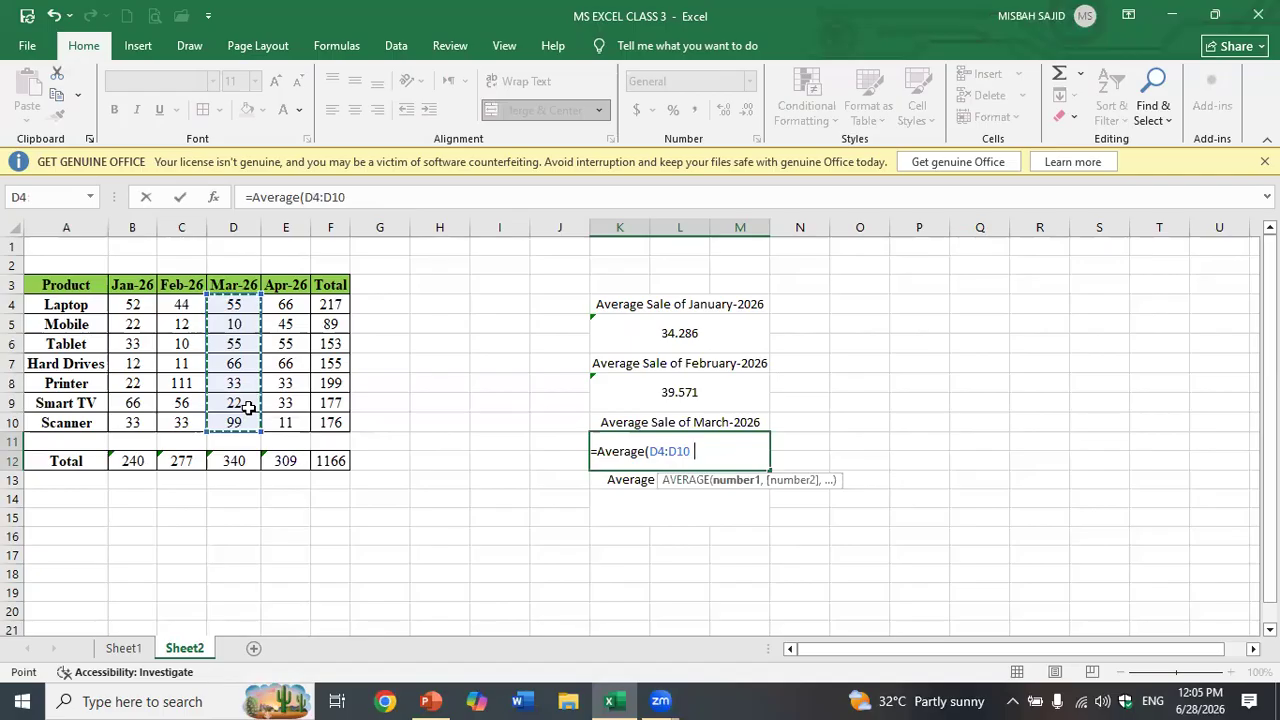
pyautogui.press('Return')
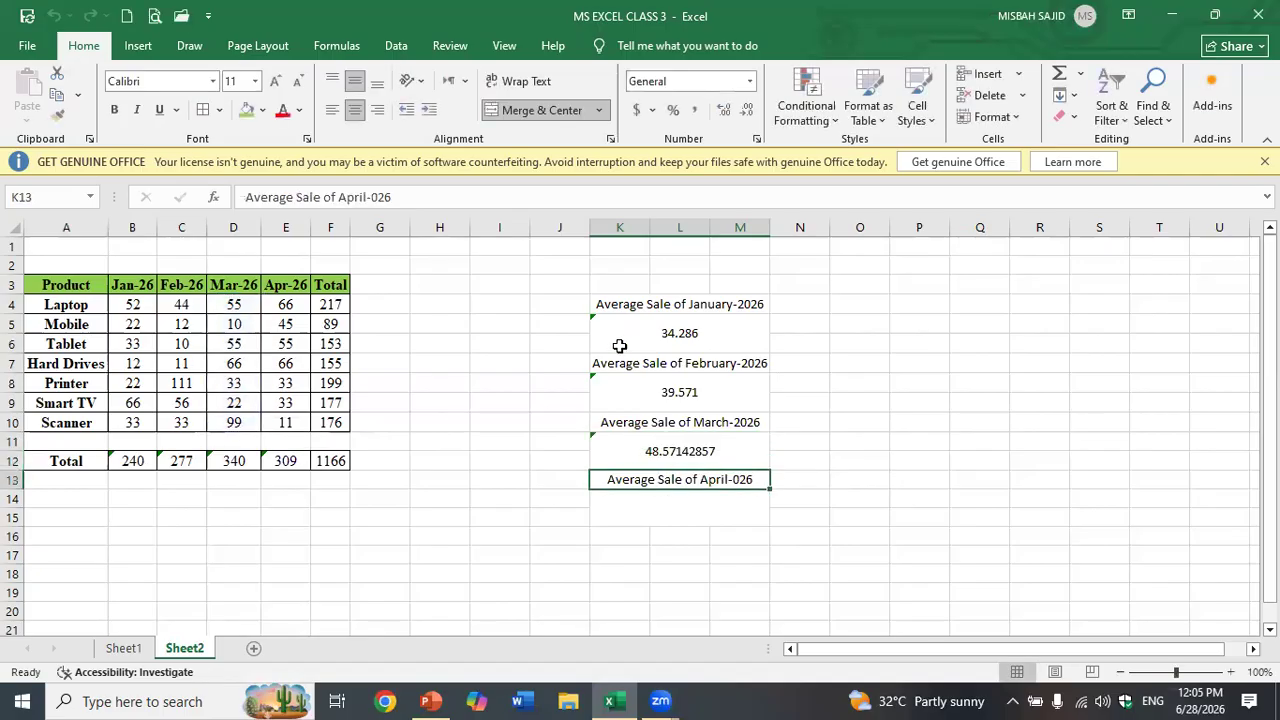
# Step: Format the March average in K11 to show three decimal places
pyautogui.click(690, 460)
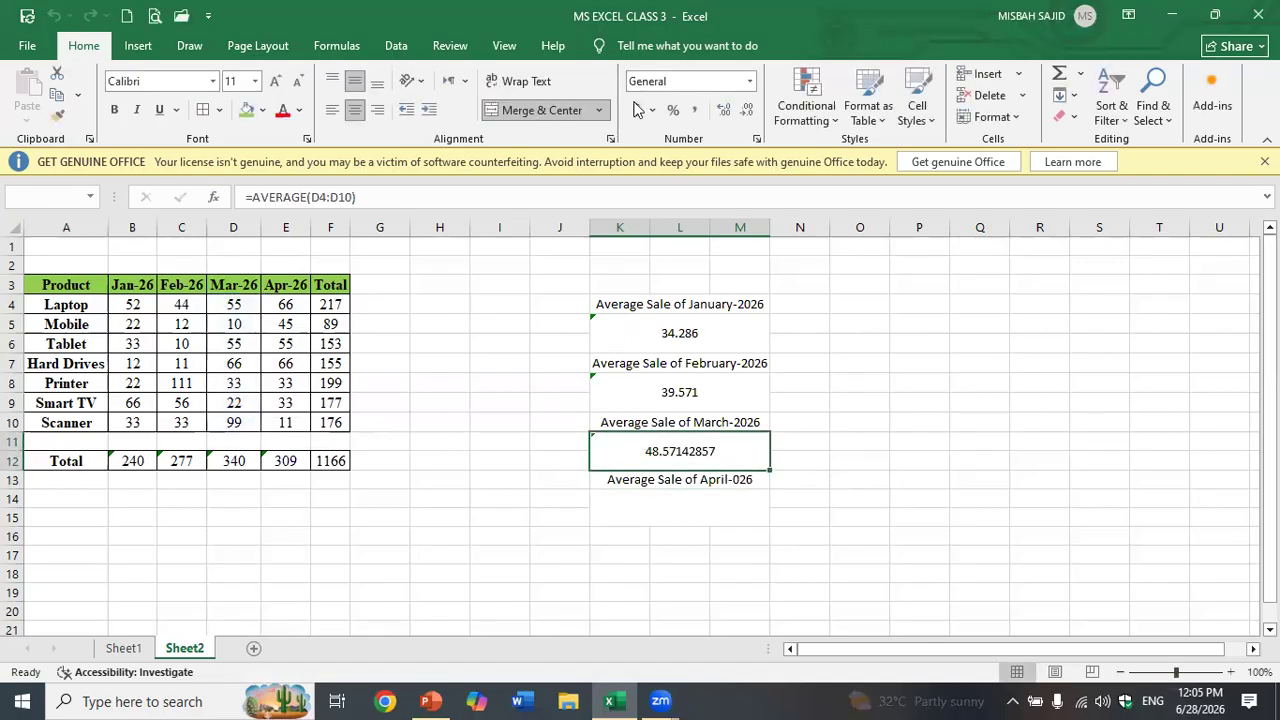
pyautogui.click(748, 110)
pyautogui.click(748, 110)
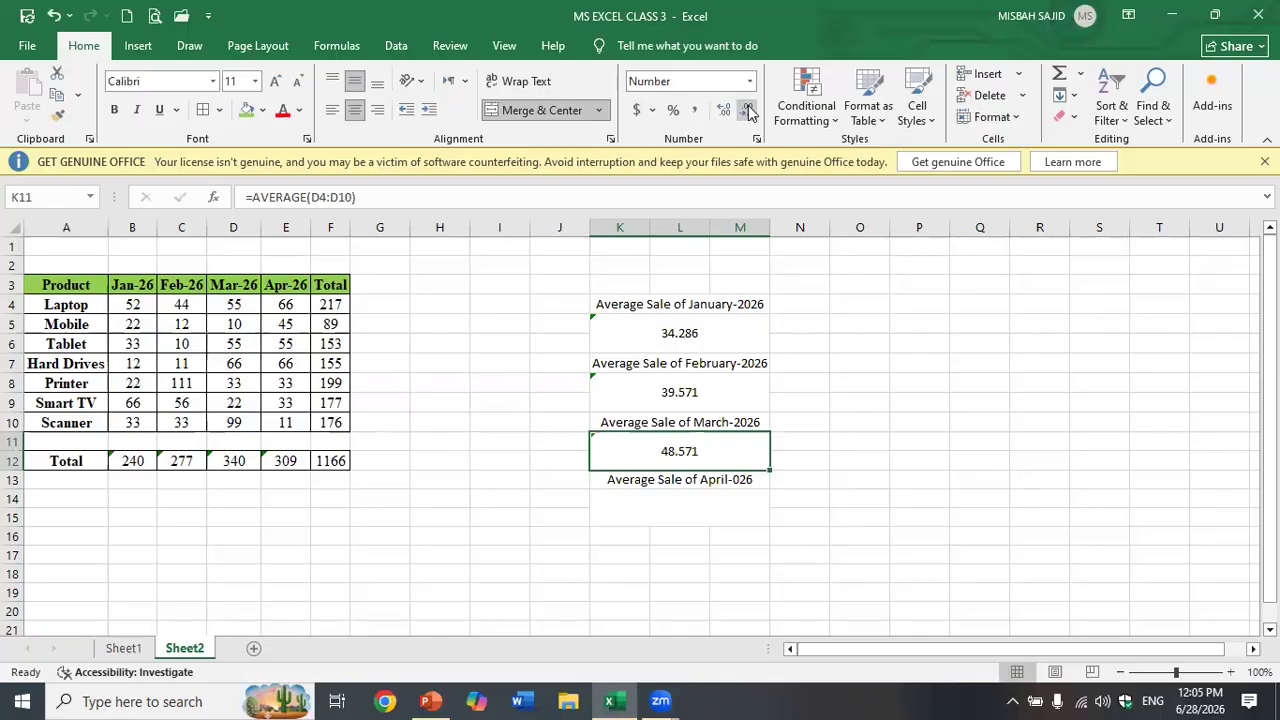
# Step: Calculate the April average in K14 with the AVERAGE function over E4:E10
pyautogui.click(698, 504)
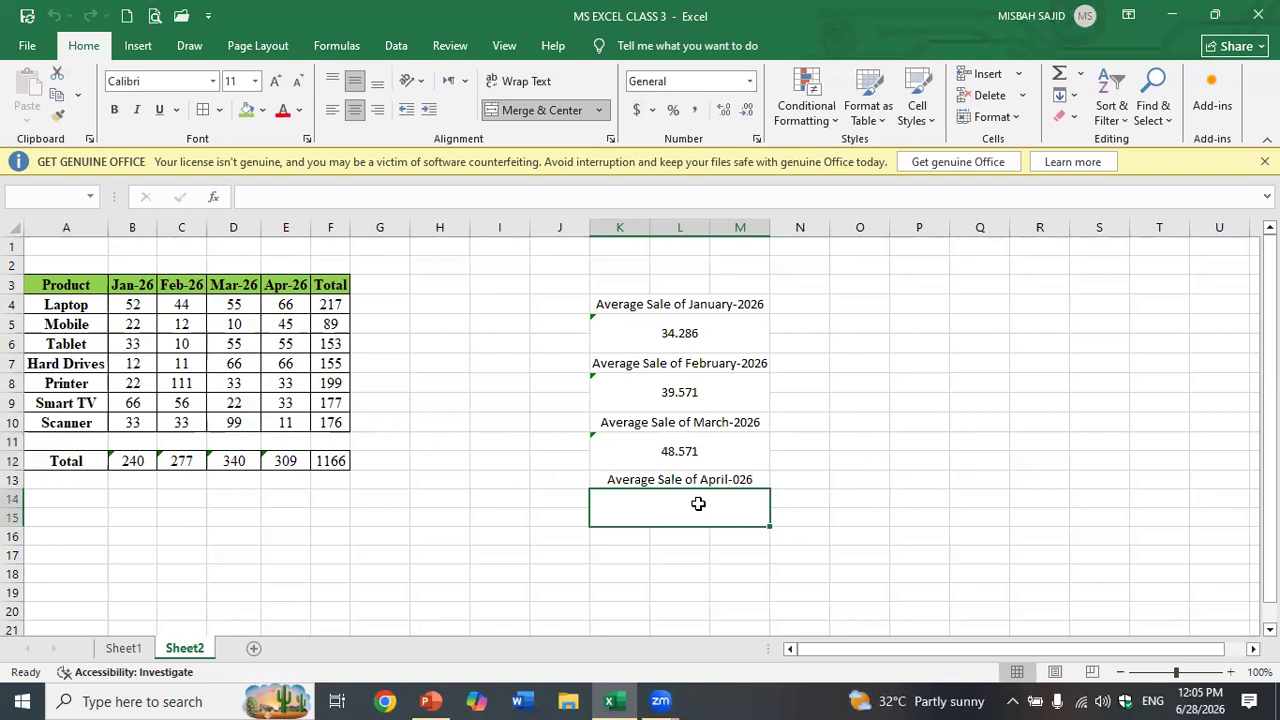
pyautogui.write('=Avera')
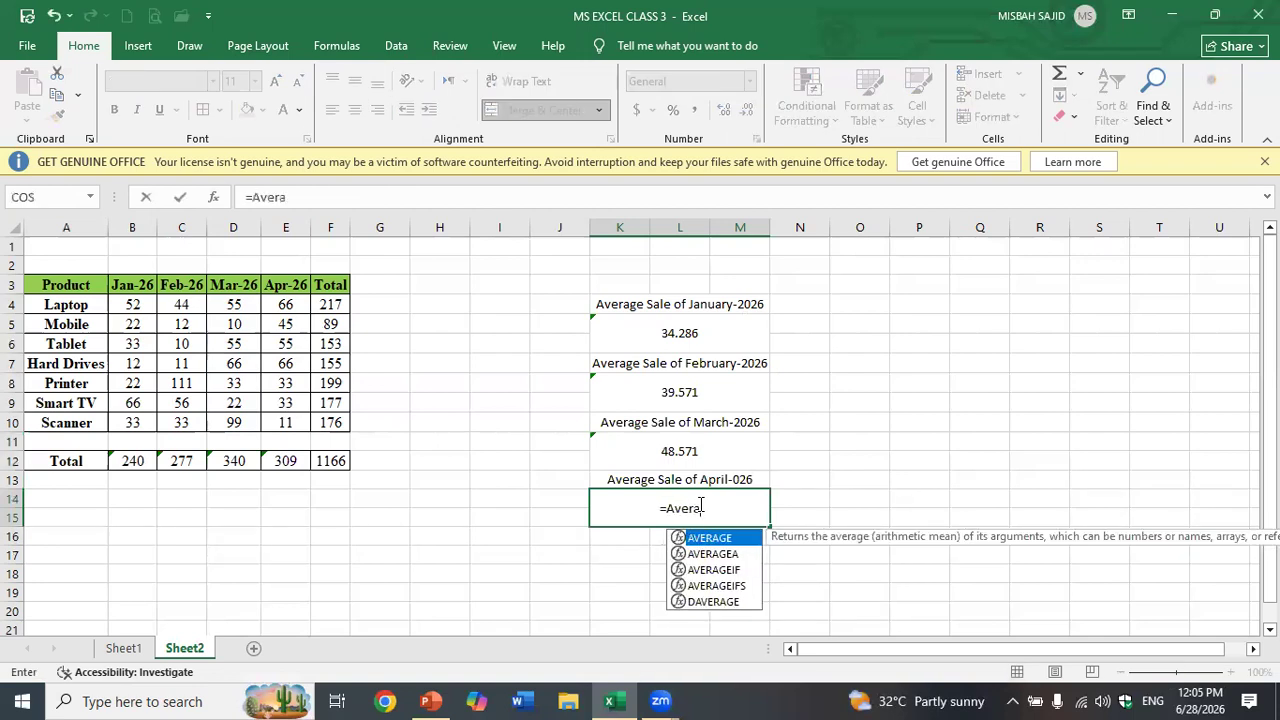
pyautogui.write('ge(')
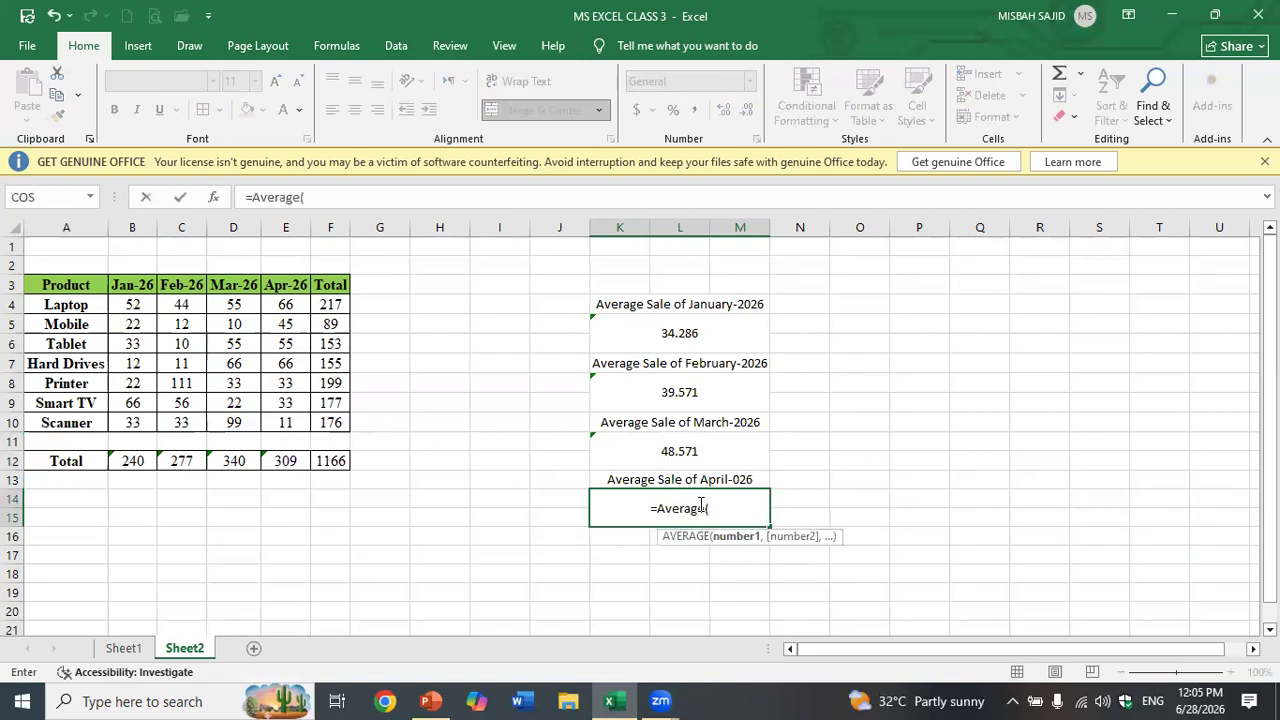
pyautogui.moveTo(295, 310); pyautogui.dragTo(301, 420)
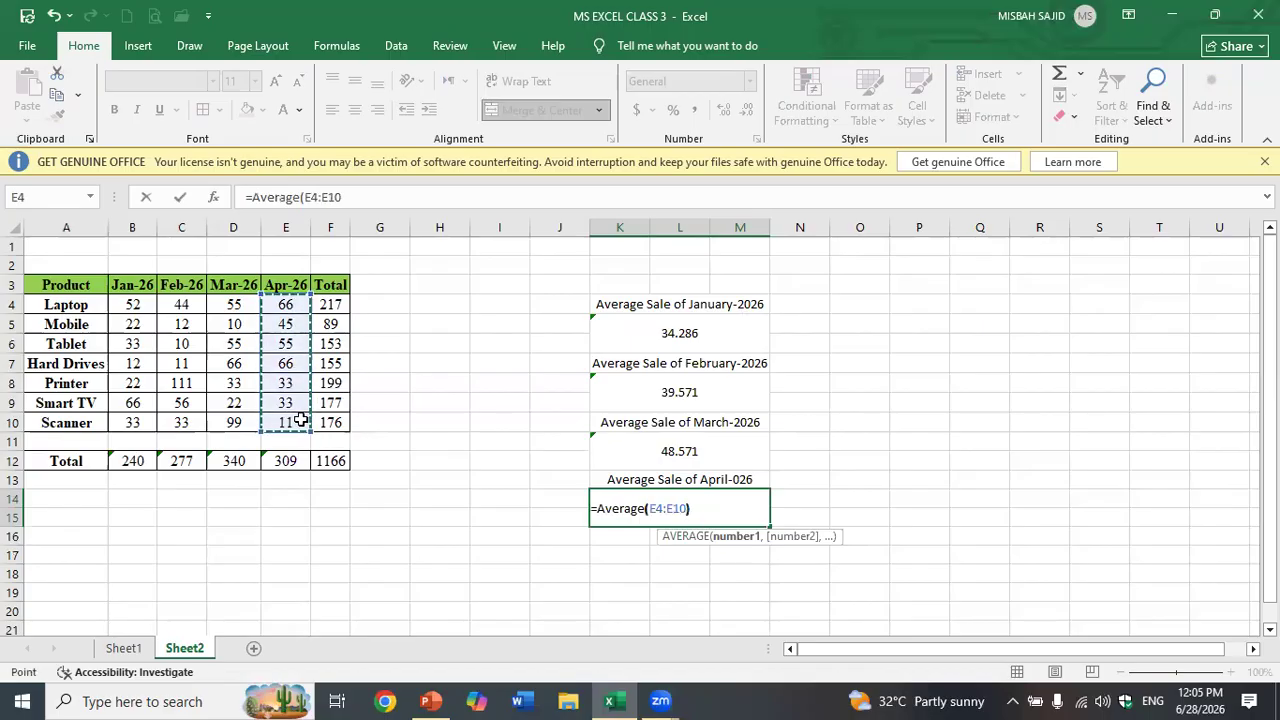
pyautogui.write(')')
pyautogui.press('Return')
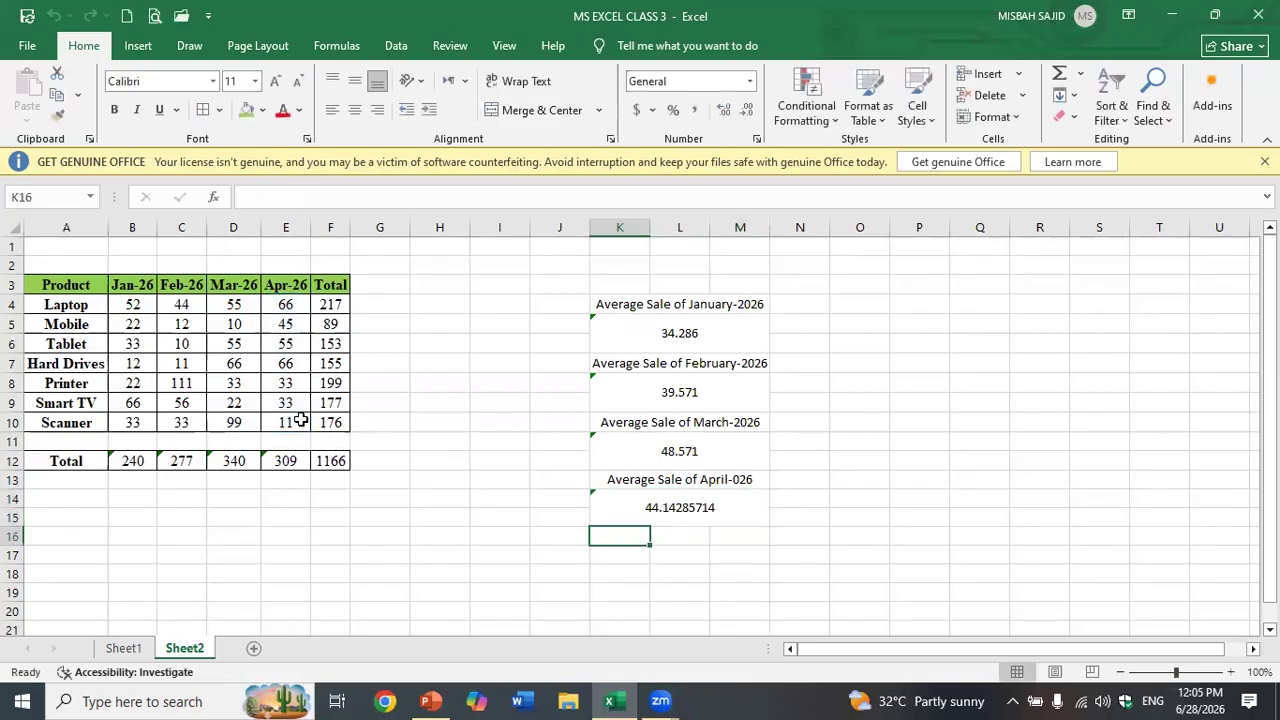
# Step: Format the April average in K14 to show three decimal places
pyautogui.click(694, 518)
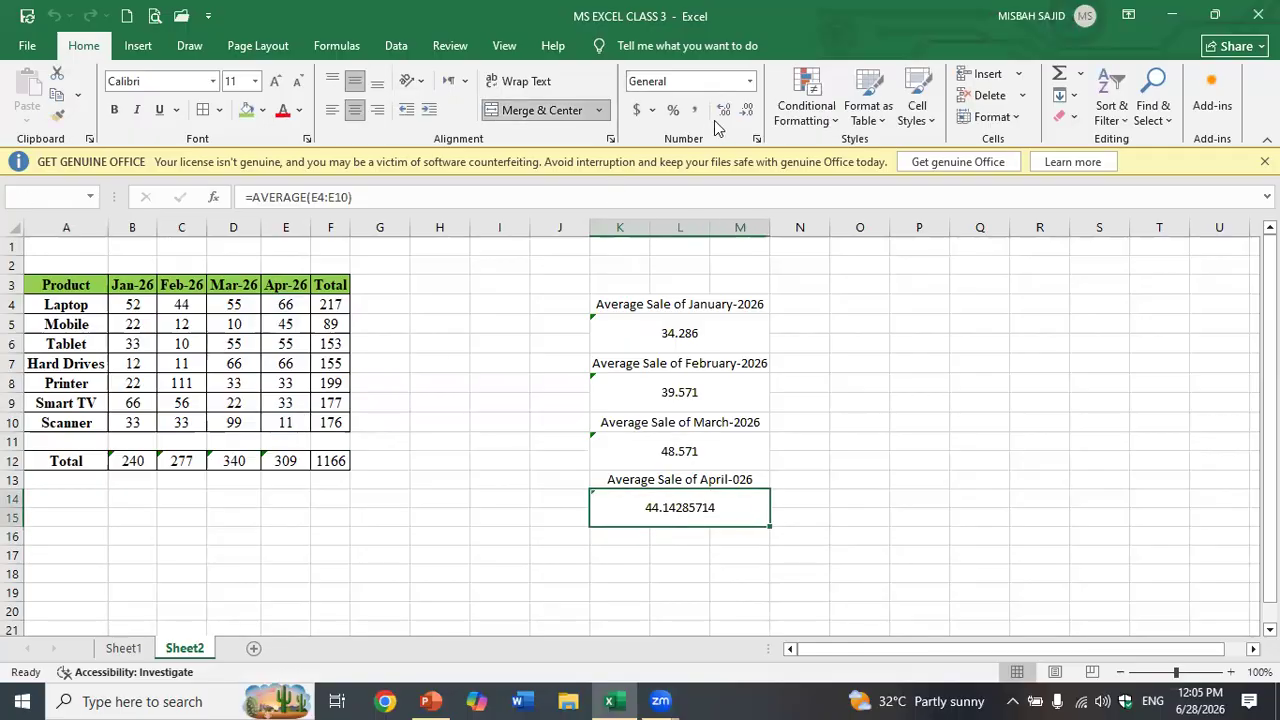
pyautogui.click(748, 110)
pyautogui.click(748, 110)
pyautogui.click(748, 110)
pyautogui.click(748, 110)
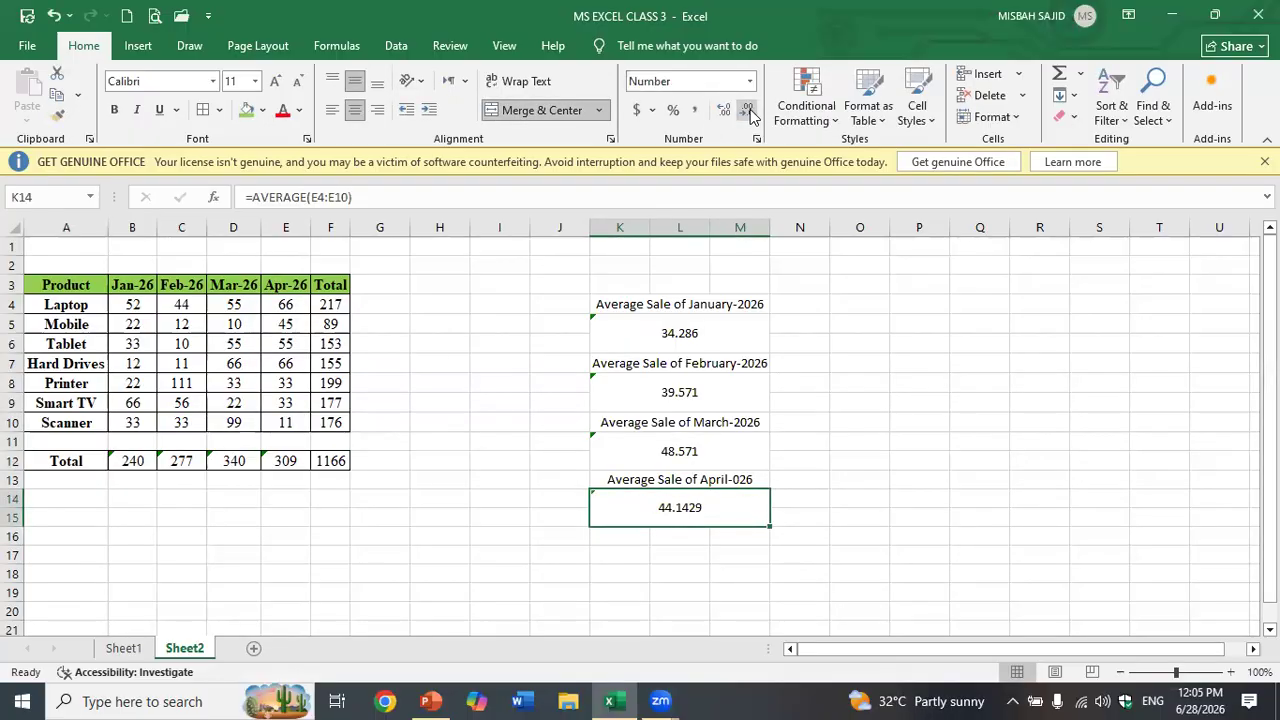
pyautogui.click(748, 110)
pyautogui.click(1058, 556)
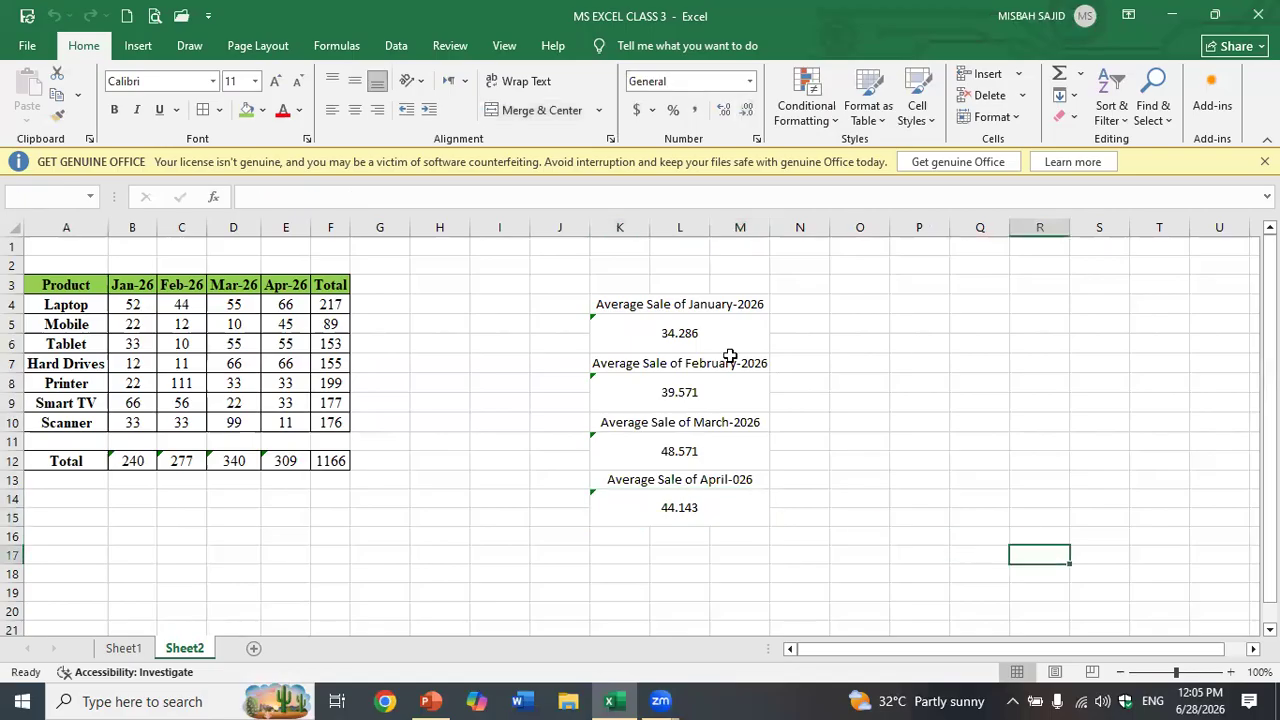
# Step: Make the four average sale labels in K4, K7, K10 and K13 bold and set their font to Times New Roman
pyautogui.click(695, 303)
pyautogui.keyDown('ctrl'); pyautogui.click(693, 365); pyautogui.keyUp('ctrl')
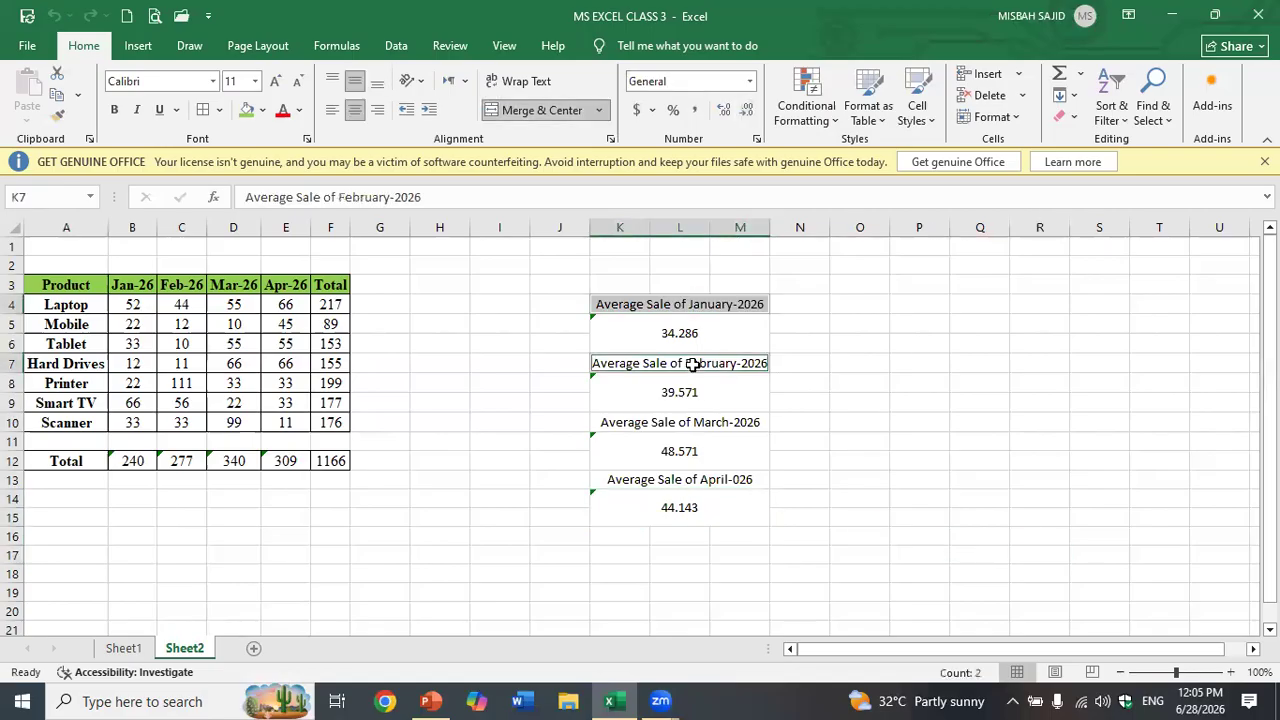
pyautogui.keyDown('ctrl'); pyautogui.click(695, 420); pyautogui.keyUp('ctrl')
pyautogui.keyDown('ctrl'); pyautogui.click(655, 481); pyautogui.keyUp('ctrl')
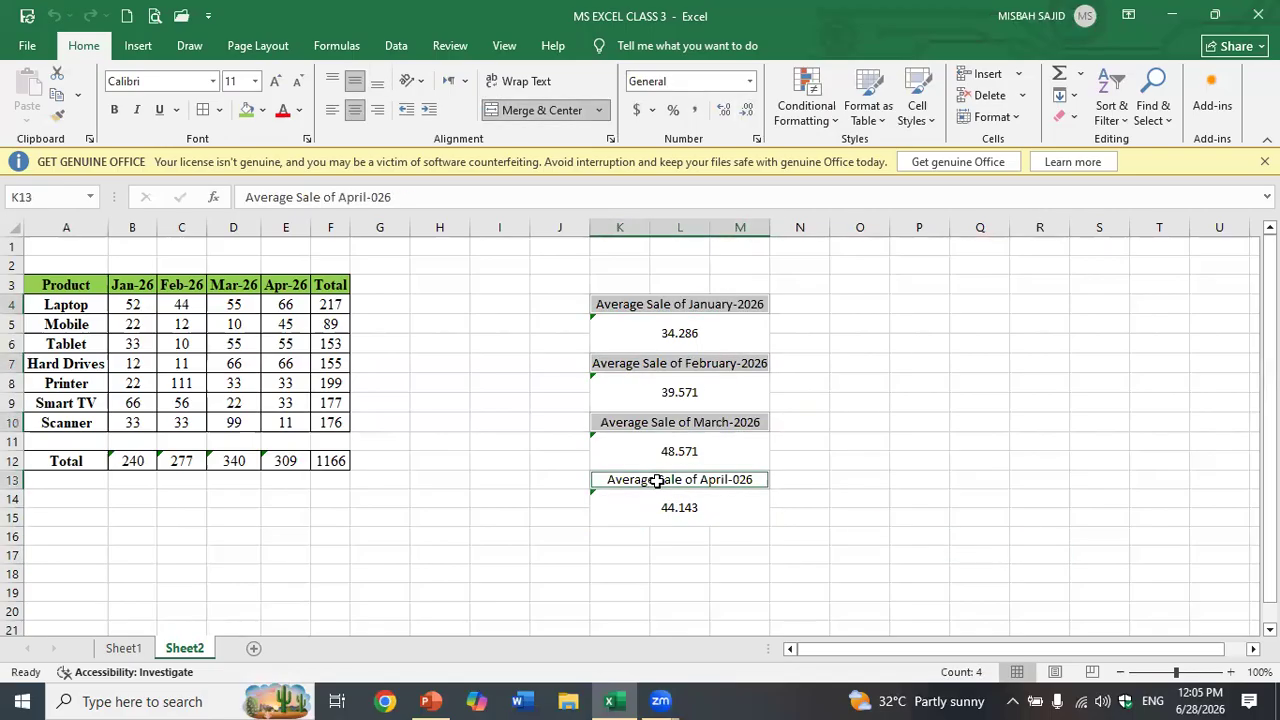
pyautogui.click(114, 109)
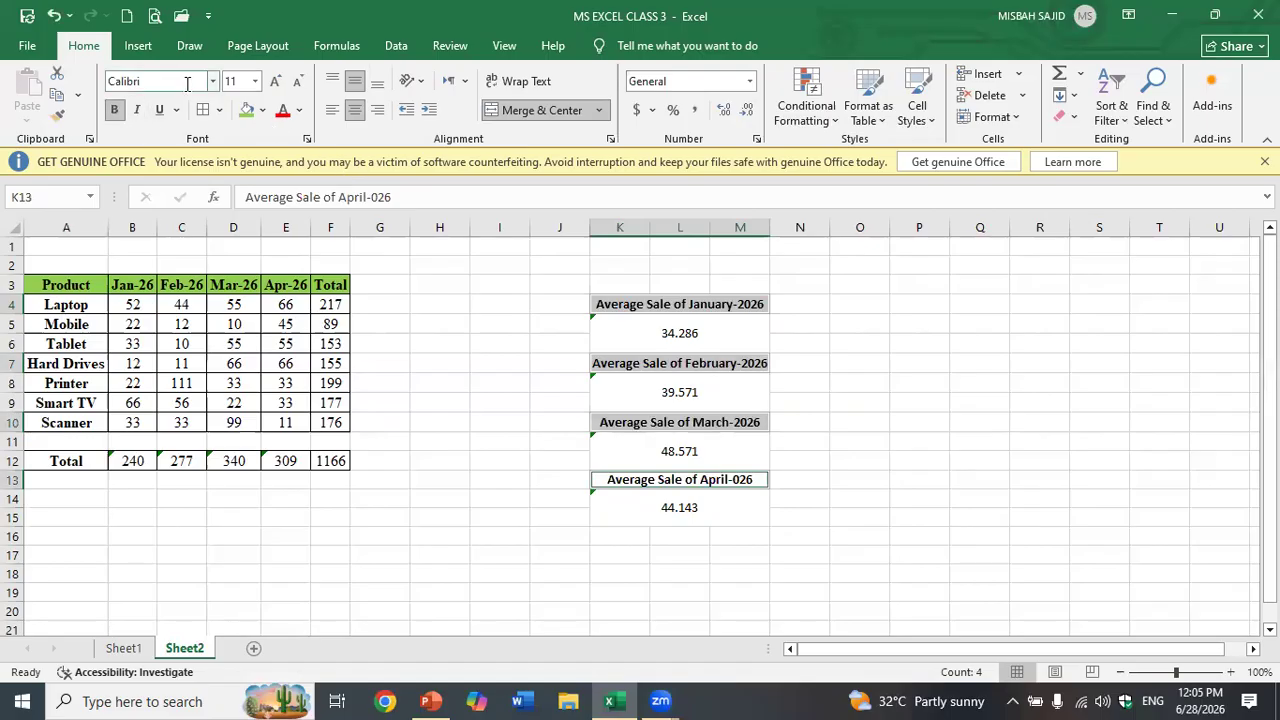
pyautogui.click(189, 84)
pyautogui.write('Times New Roman')
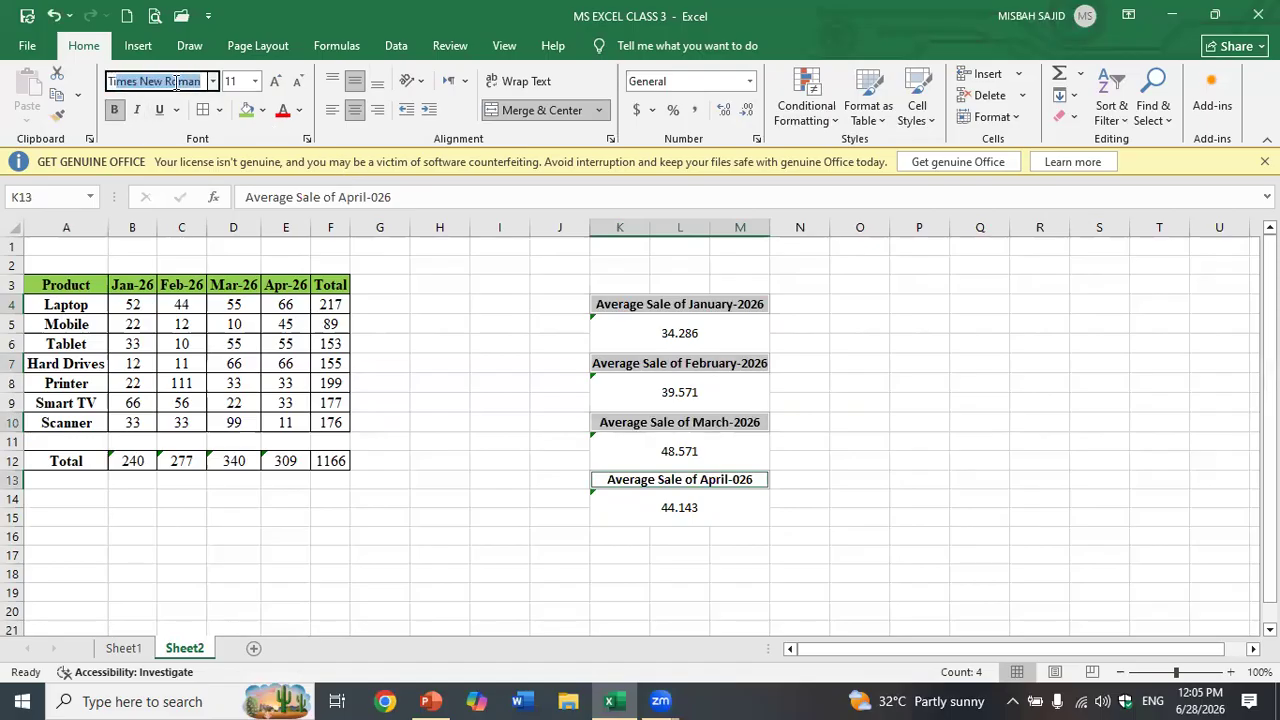
pyautogui.press('Return')
# Step: Increase the four average sale labels to font size 12 and fill their cells with green
pyautogui.click(275, 81)
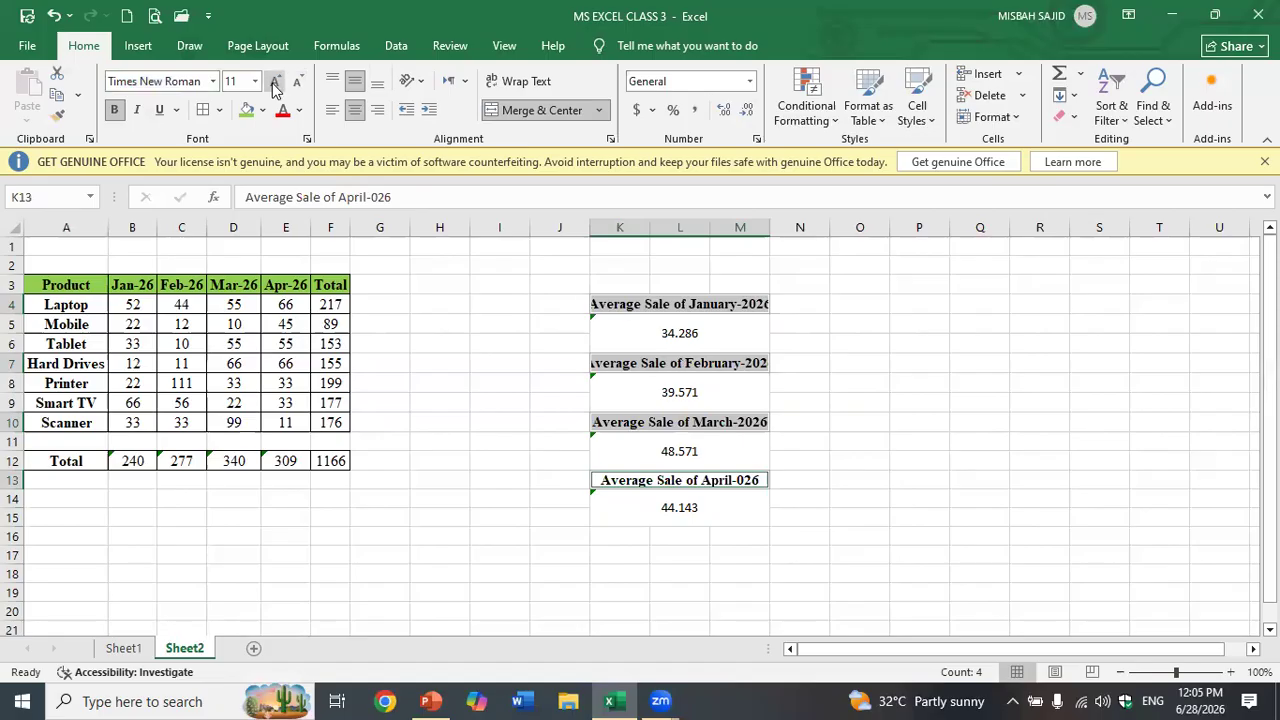
pyautogui.click(246, 109)
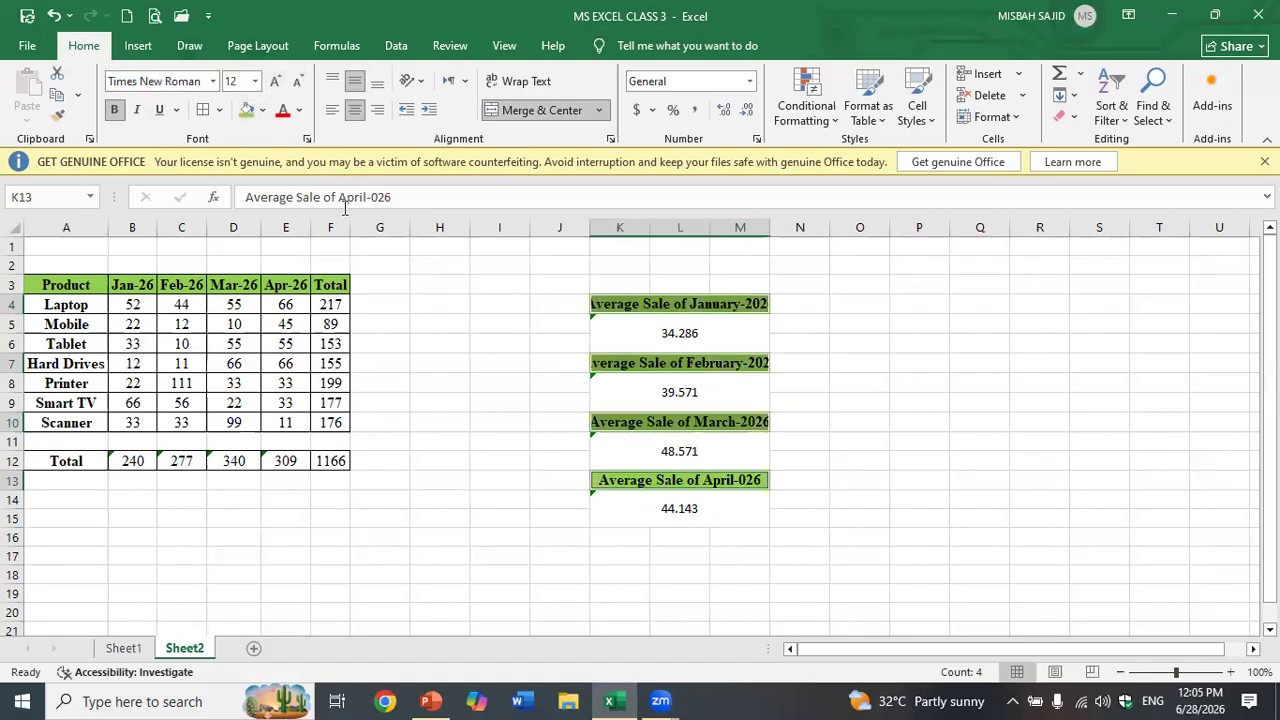
pyautogui.click(463, 401)
pyautogui.click(861, 413)
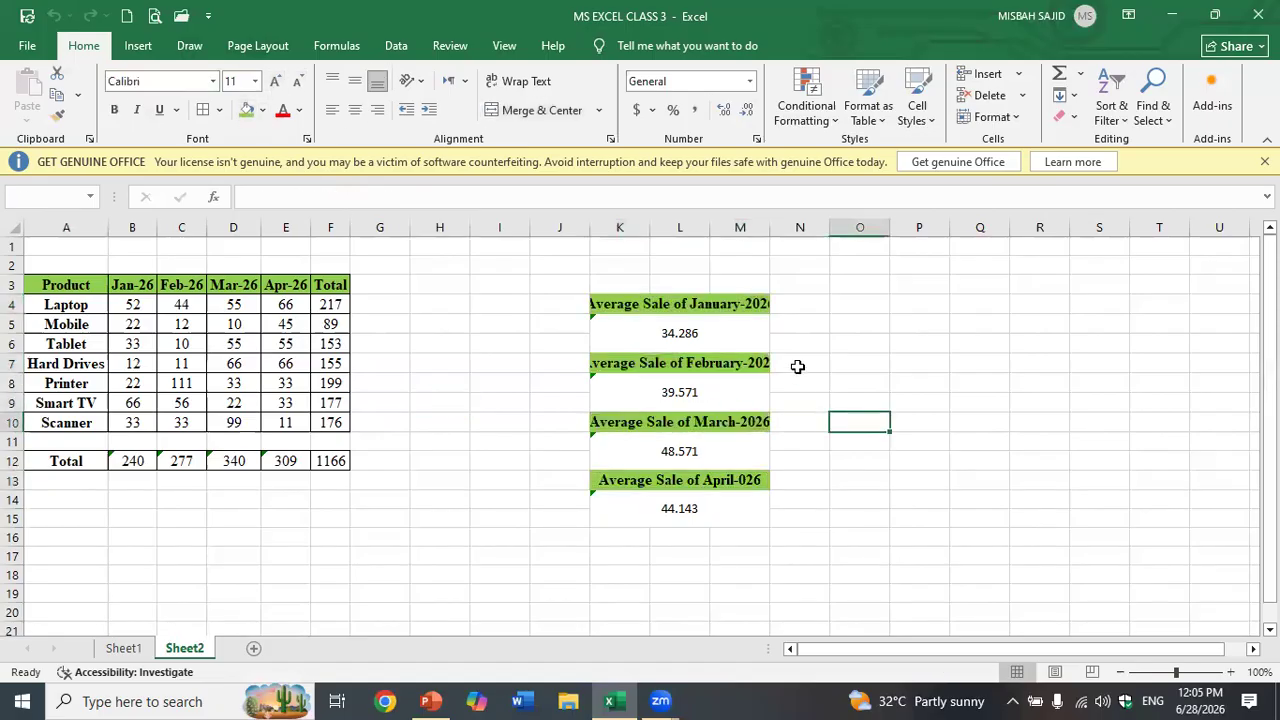
# Step: Try wrapping the text of the January average label in K4
pyautogui.click(729, 300)
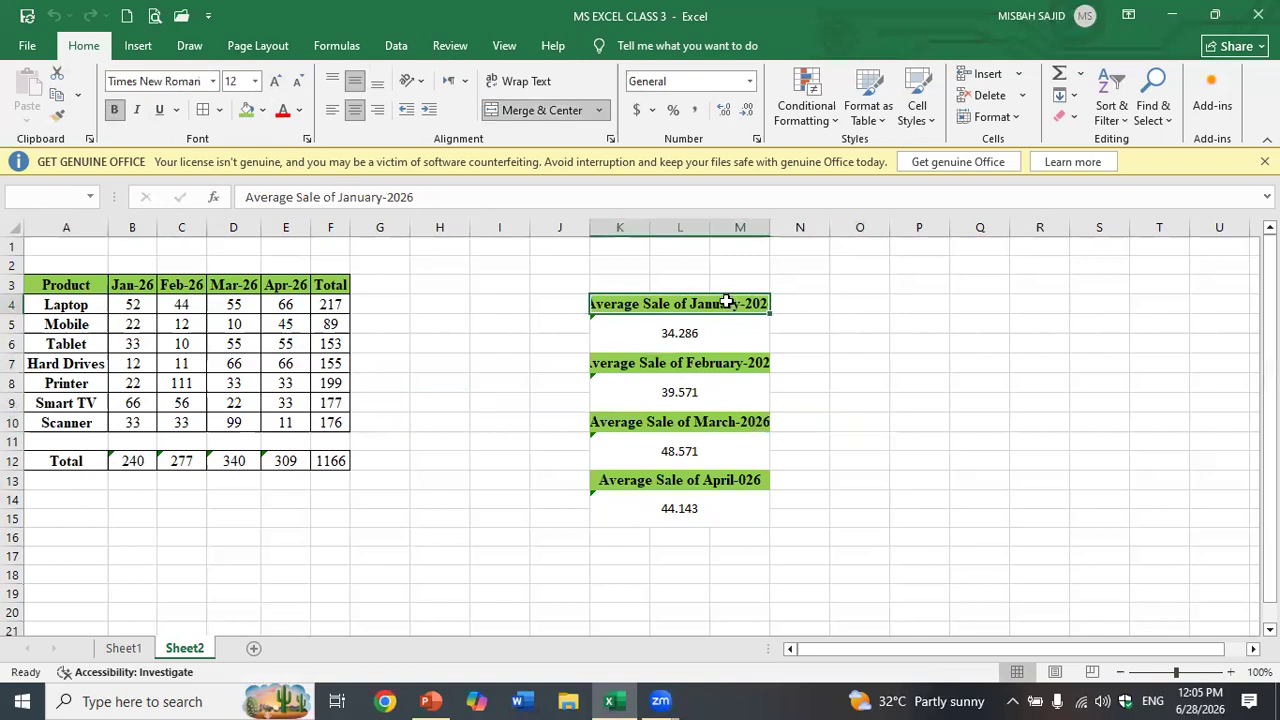
pyautogui.click(516, 81)
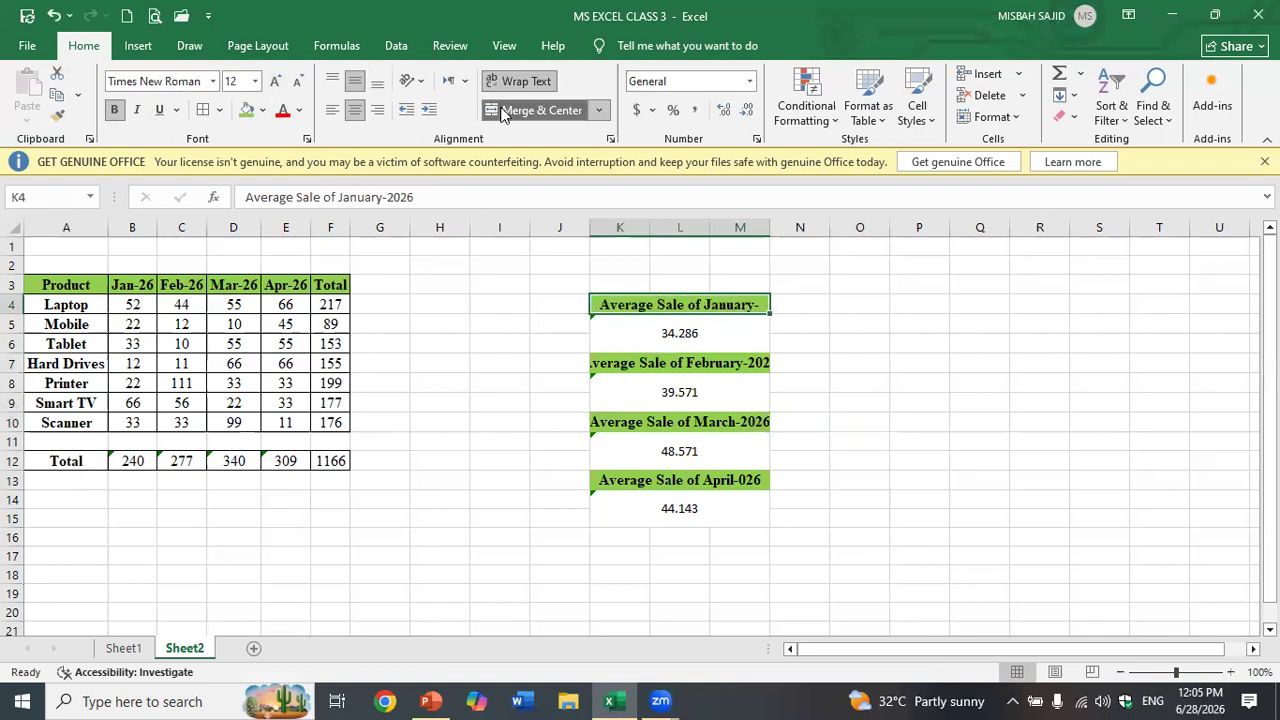
pyautogui.click(445, 405)
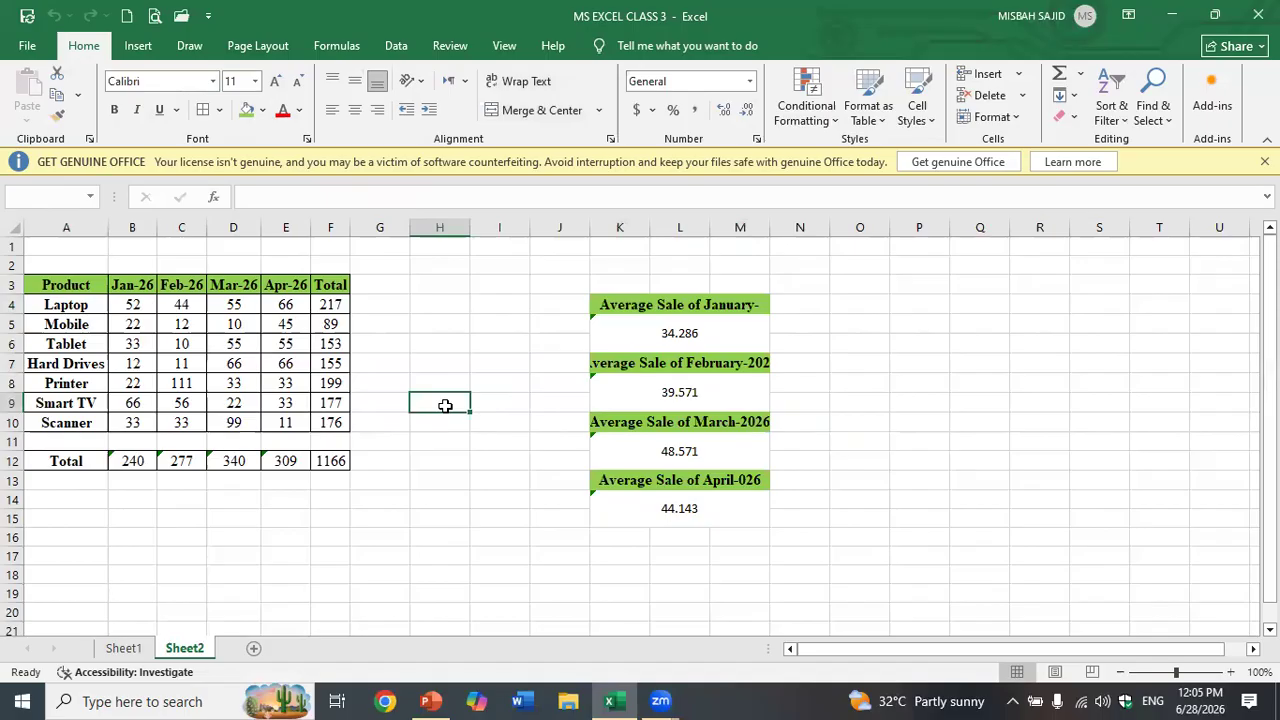
pyautogui.click(882, 360)
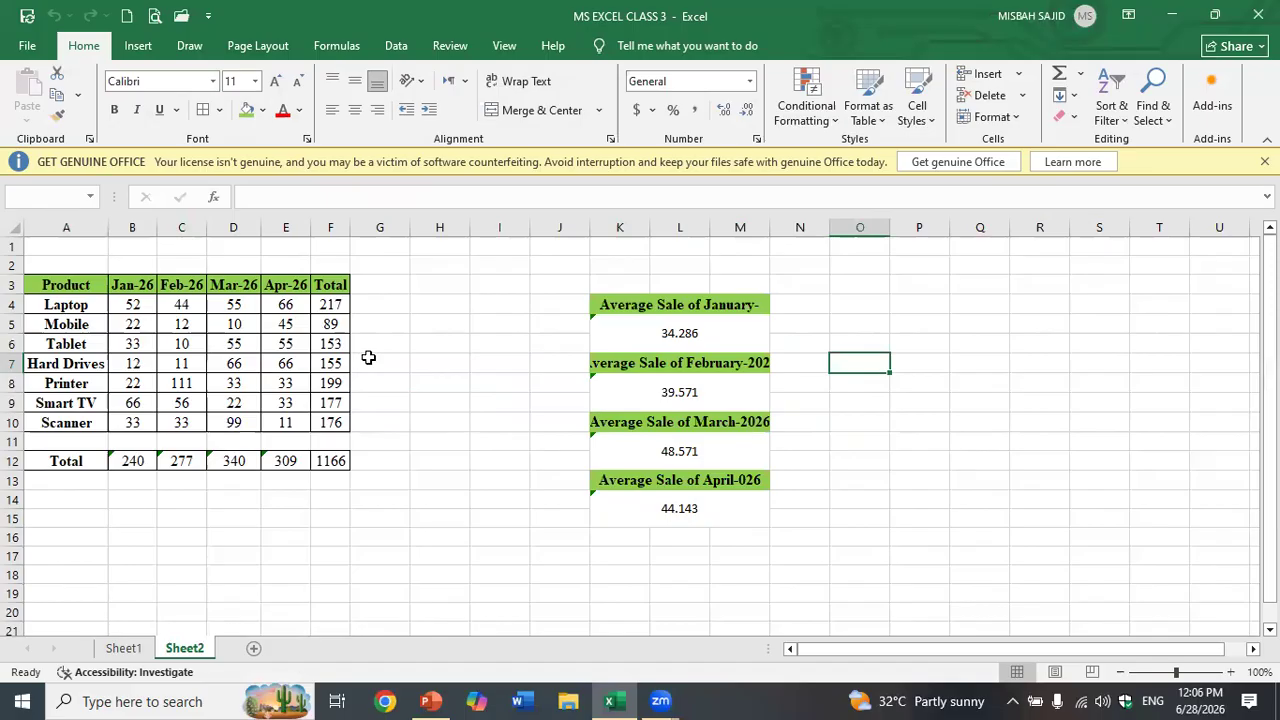
pyautogui.click(443, 338)
# Step: Reduce the four average sale labels to font size 11 and turn text wrapping off for them
pyautogui.click(640, 300)
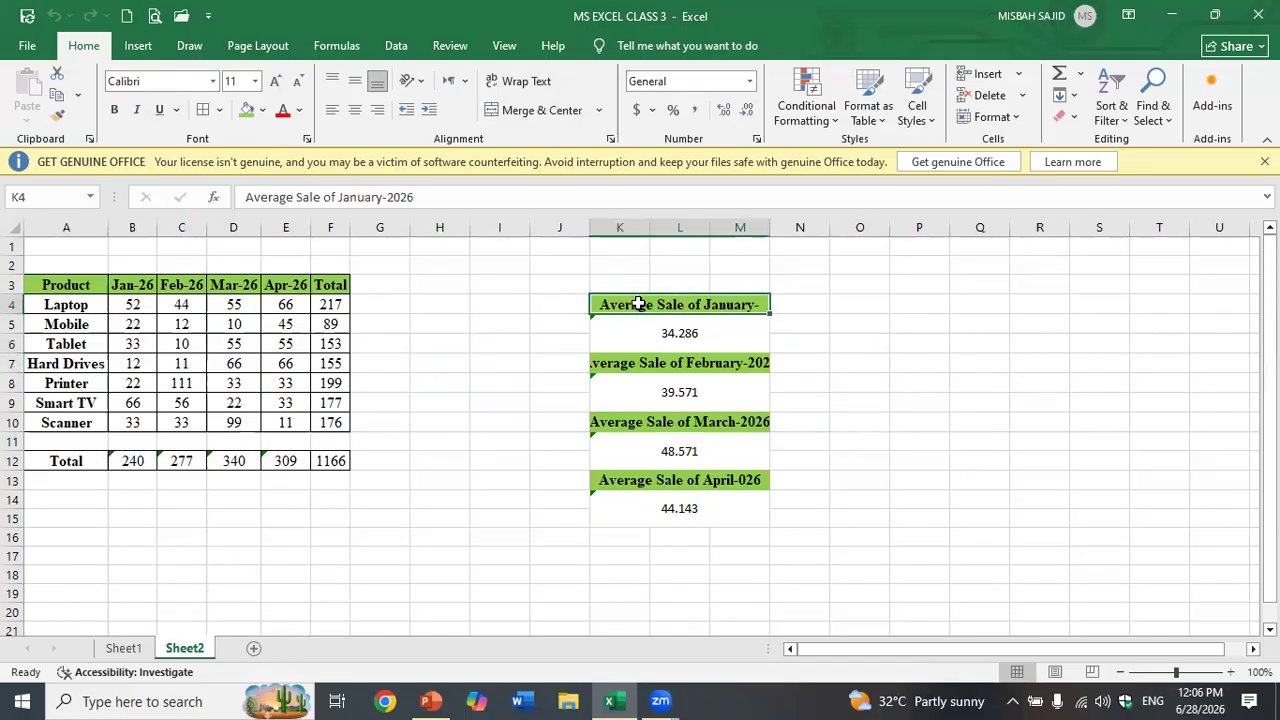
pyautogui.keyDown('ctrl'); pyautogui.click(636, 362); pyautogui.keyUp('ctrl')
pyautogui.keyDown('ctrl'); pyautogui.click(623, 422); pyautogui.keyUp('ctrl')
pyautogui.keyDown('ctrl'); pyautogui.click(617, 481); pyautogui.keyUp('ctrl')
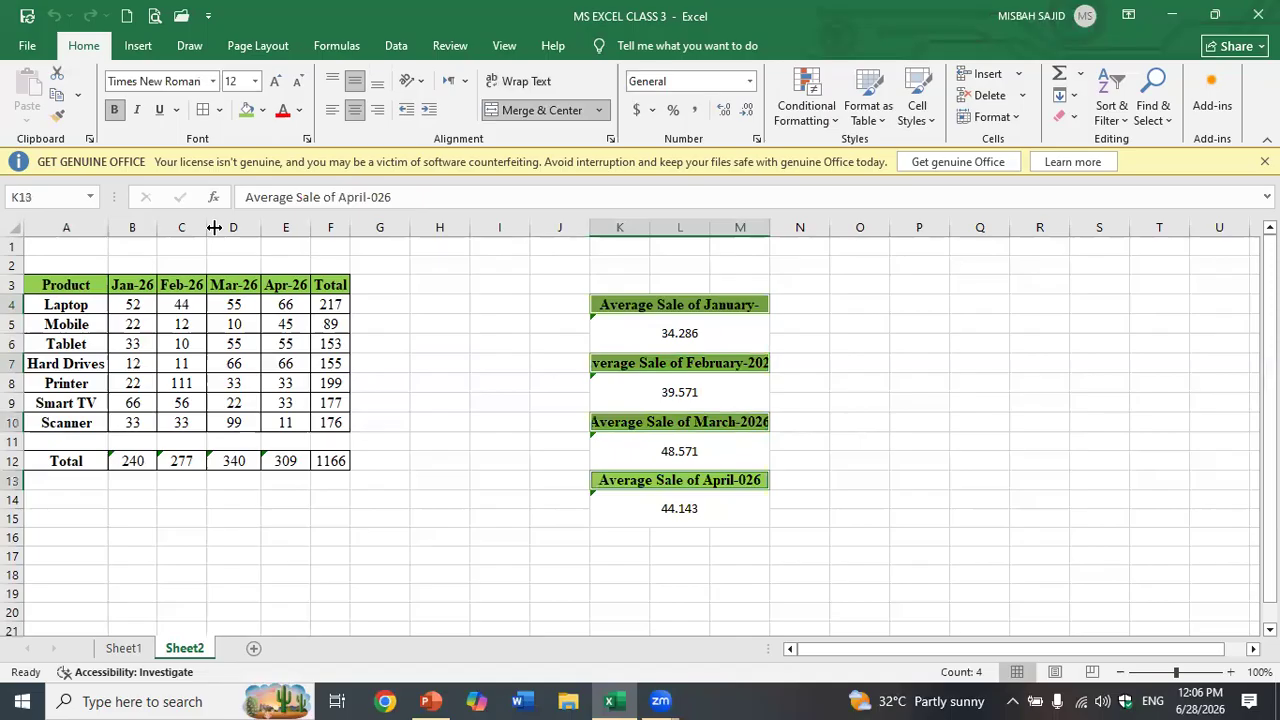
pyautogui.click(300, 82)
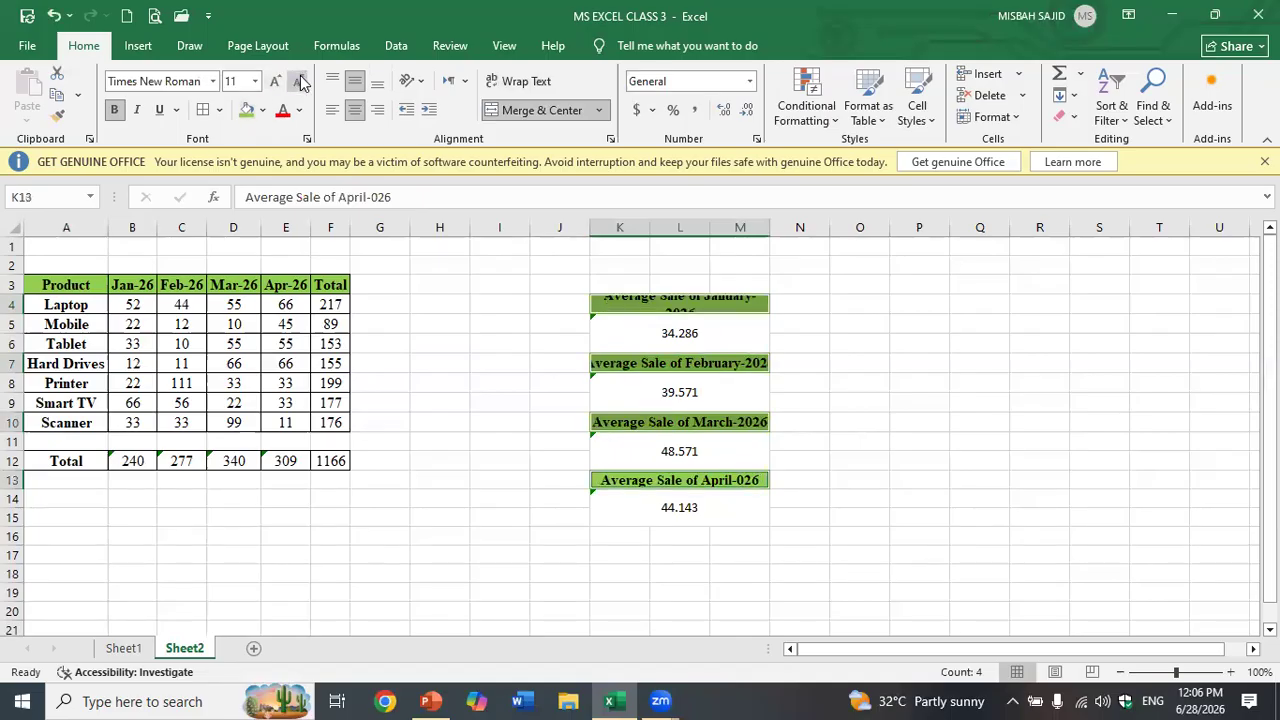
pyautogui.click(525, 81)
pyautogui.click(488, 83)
pyautogui.click(543, 330)
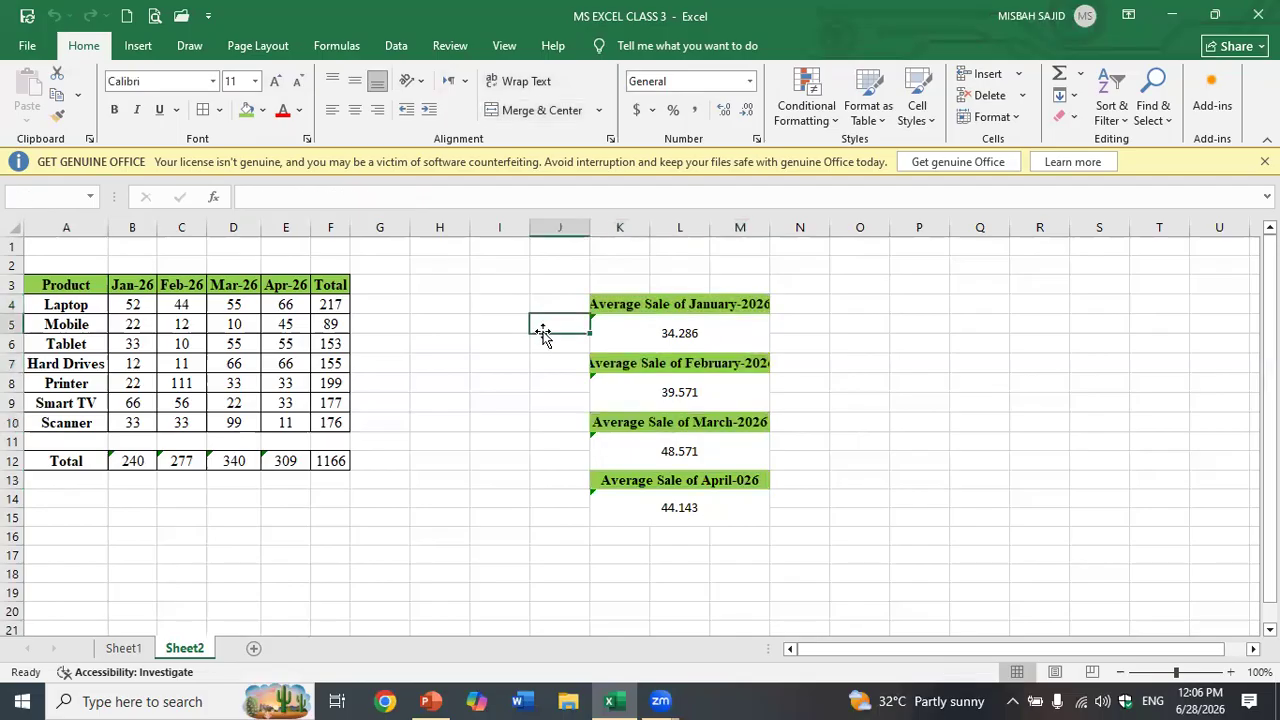
# Step: Remove the bold formatting from the four average sale labels in K4, K7, K10 and K13
pyautogui.keyDown('ctrl'); pyautogui.click(645, 303); pyautogui.keyUp('ctrl')
pyautogui.keyDown('ctrl'); pyautogui.click(627, 368); pyautogui.keyUp('ctrl')
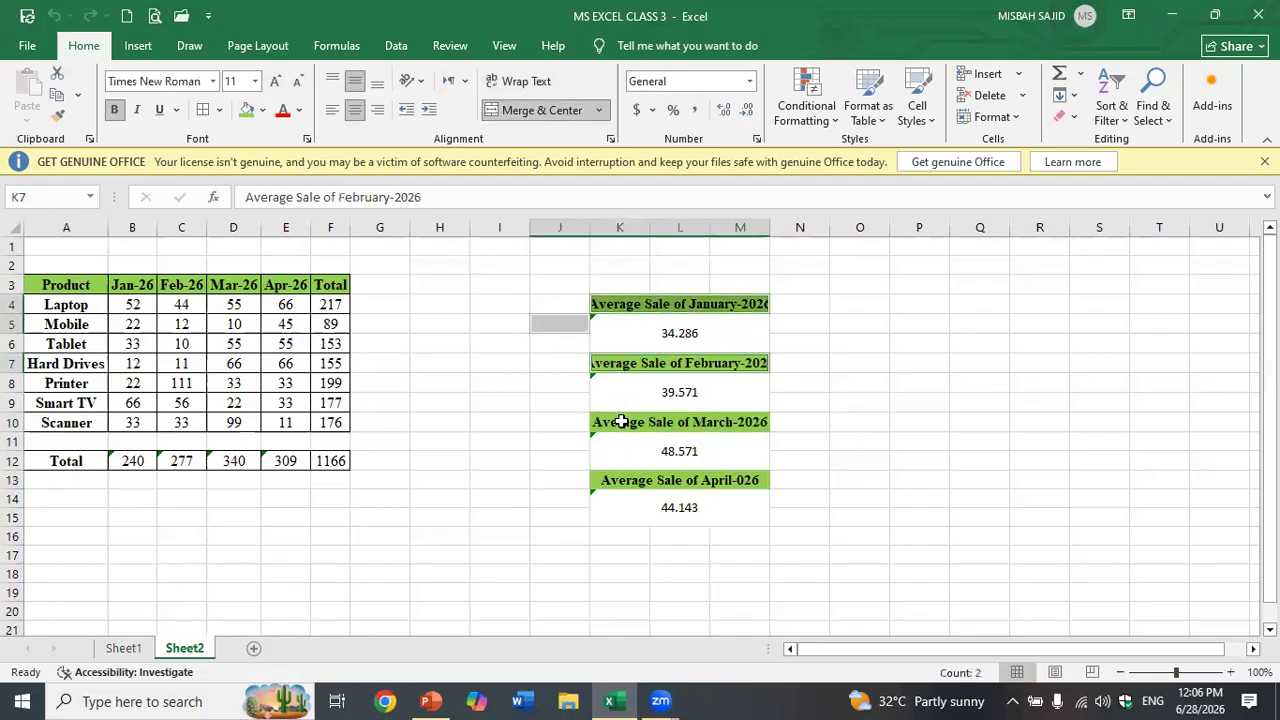
pyautogui.keyDown('ctrl'); pyautogui.click(632, 424); pyautogui.keyUp('ctrl')
pyautogui.keyDown('ctrl'); pyautogui.click(627, 484); pyautogui.keyUp('ctrl')
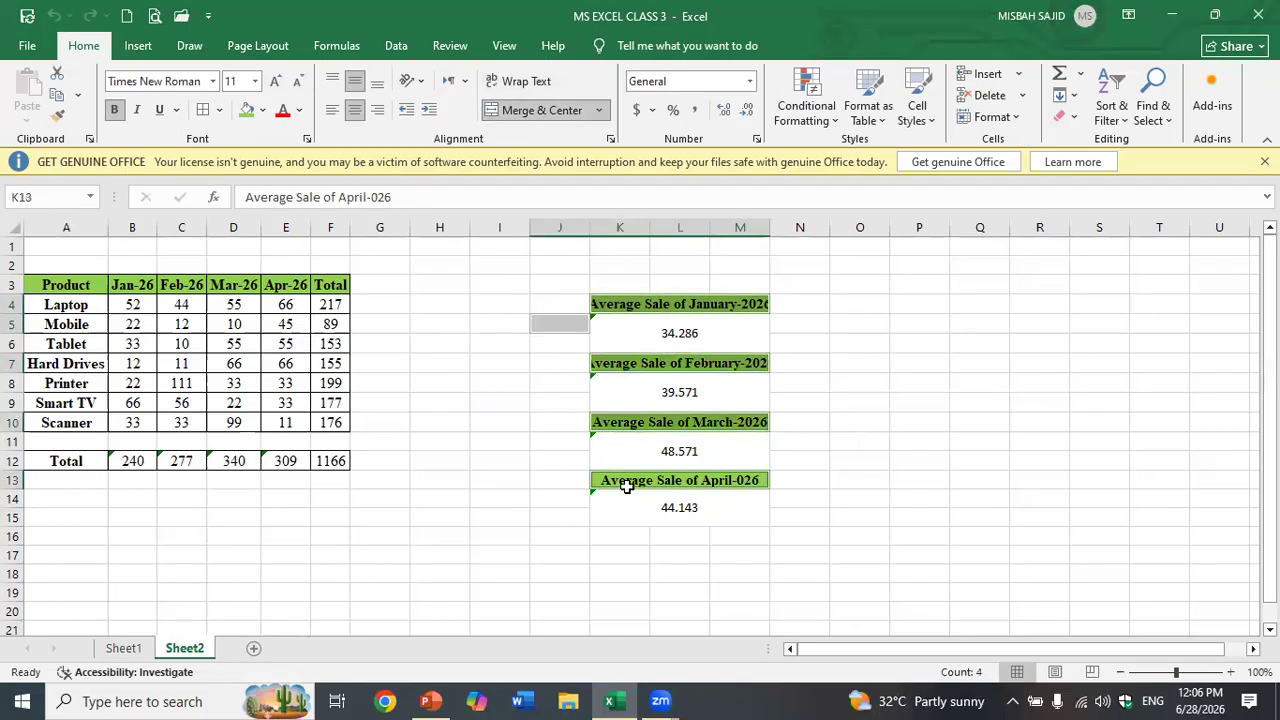
pyautogui.click(114, 109)
pyautogui.click(486, 383)
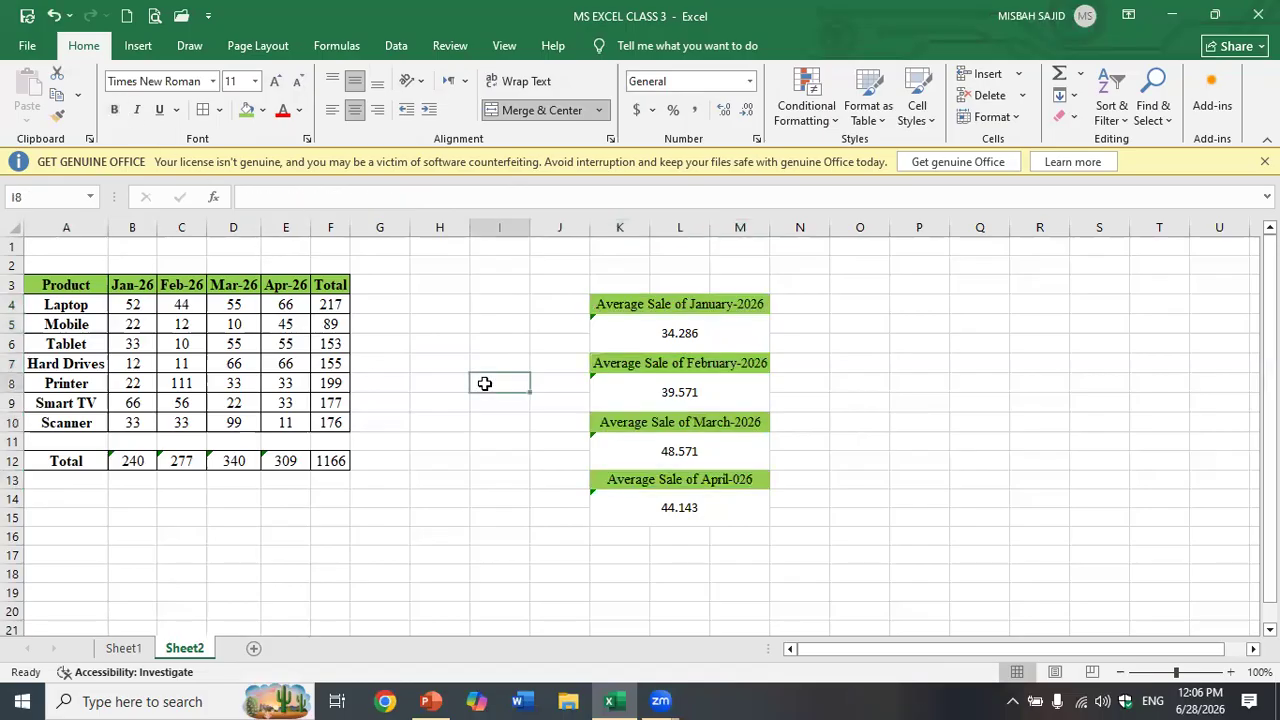
pyautogui.click(428, 364)
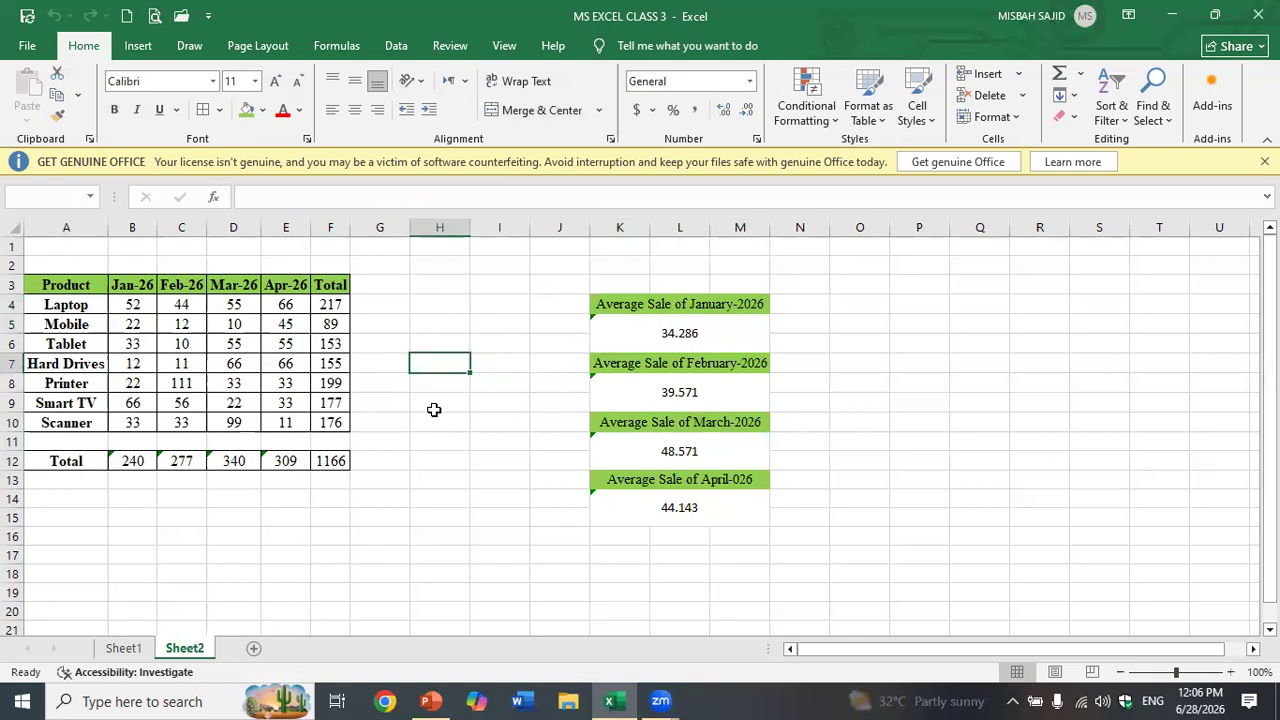
# Step: Apply borders to all cells of the average sale block in K4:M15
pyautogui.moveTo(612, 305); pyautogui.dragTo(650, 490)
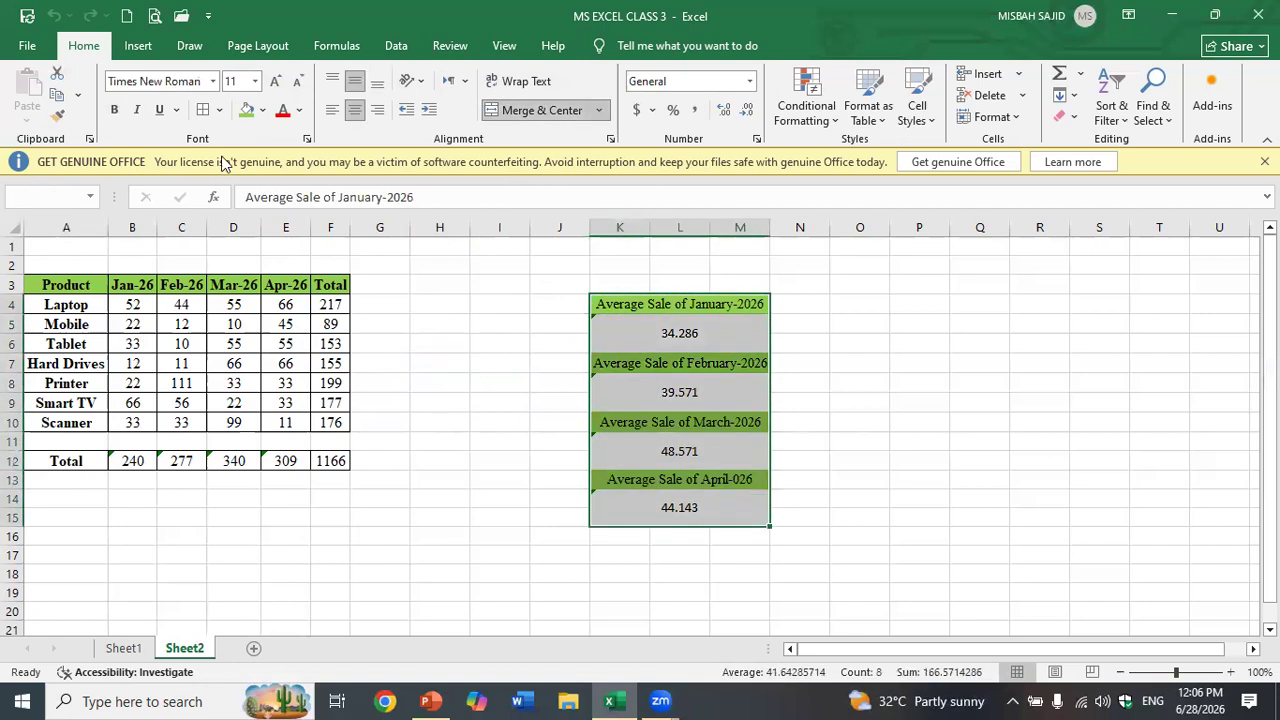
pyautogui.click(203, 110)
pyautogui.click(400, 327)
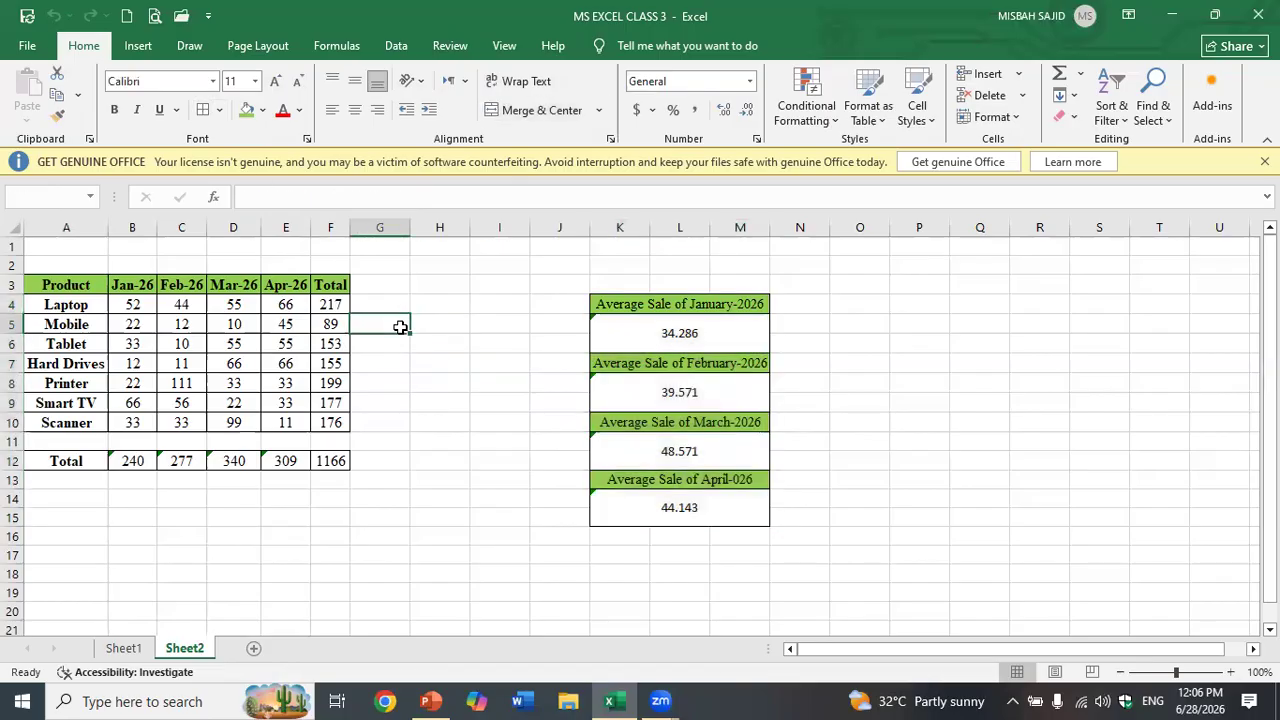
pyautogui.click(861, 347)
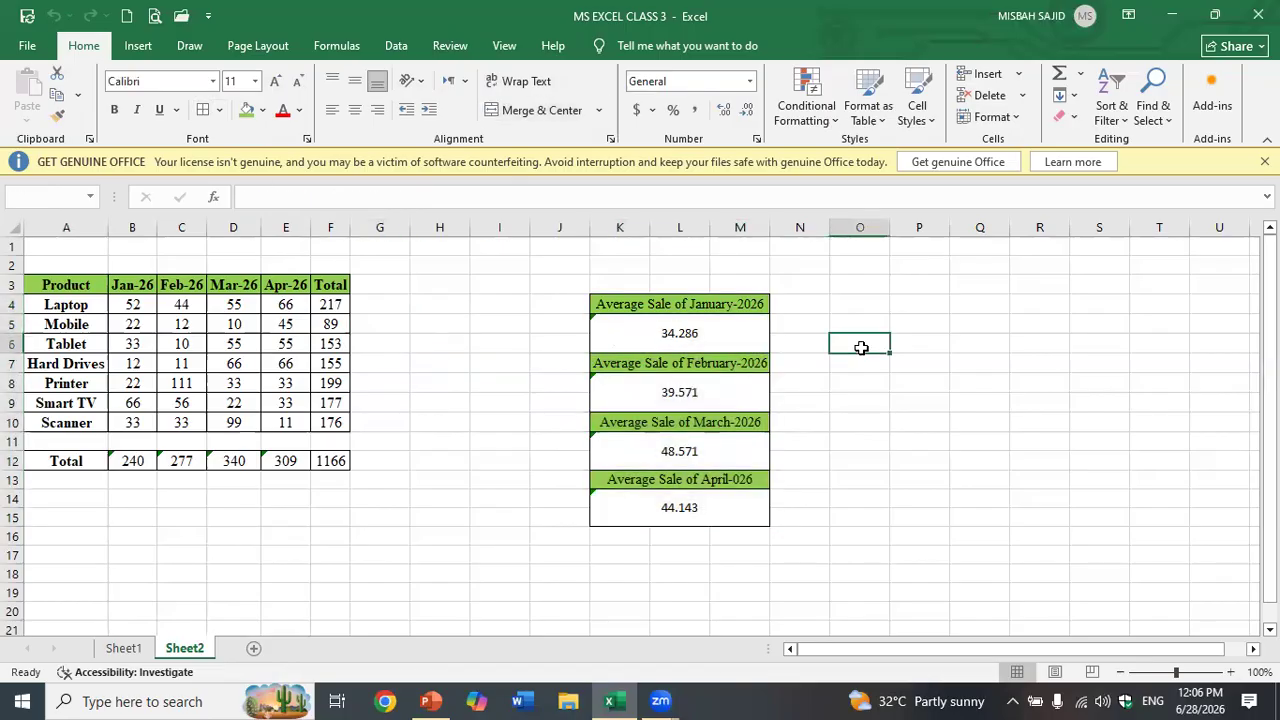
pyautogui.click(863, 410)
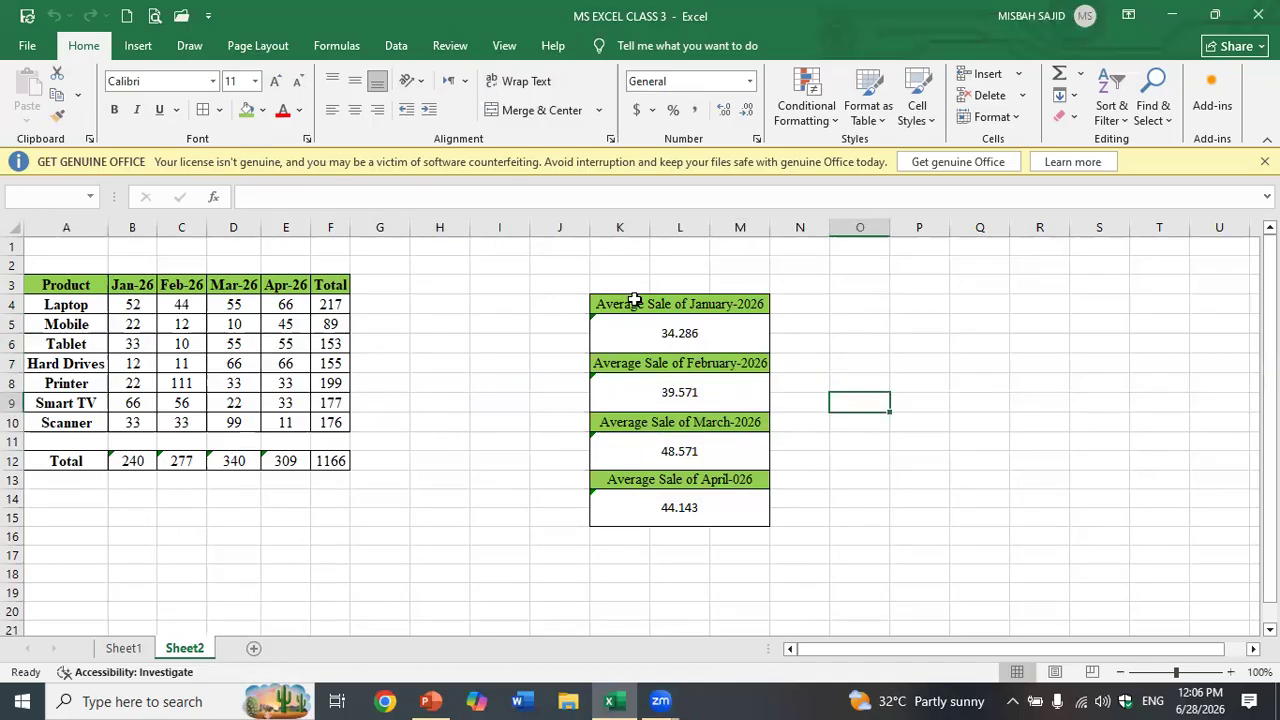
# Step: Fill the February average label in K7 with yellow and the March average label in K10 with light blue
pyautogui.click(606, 363)
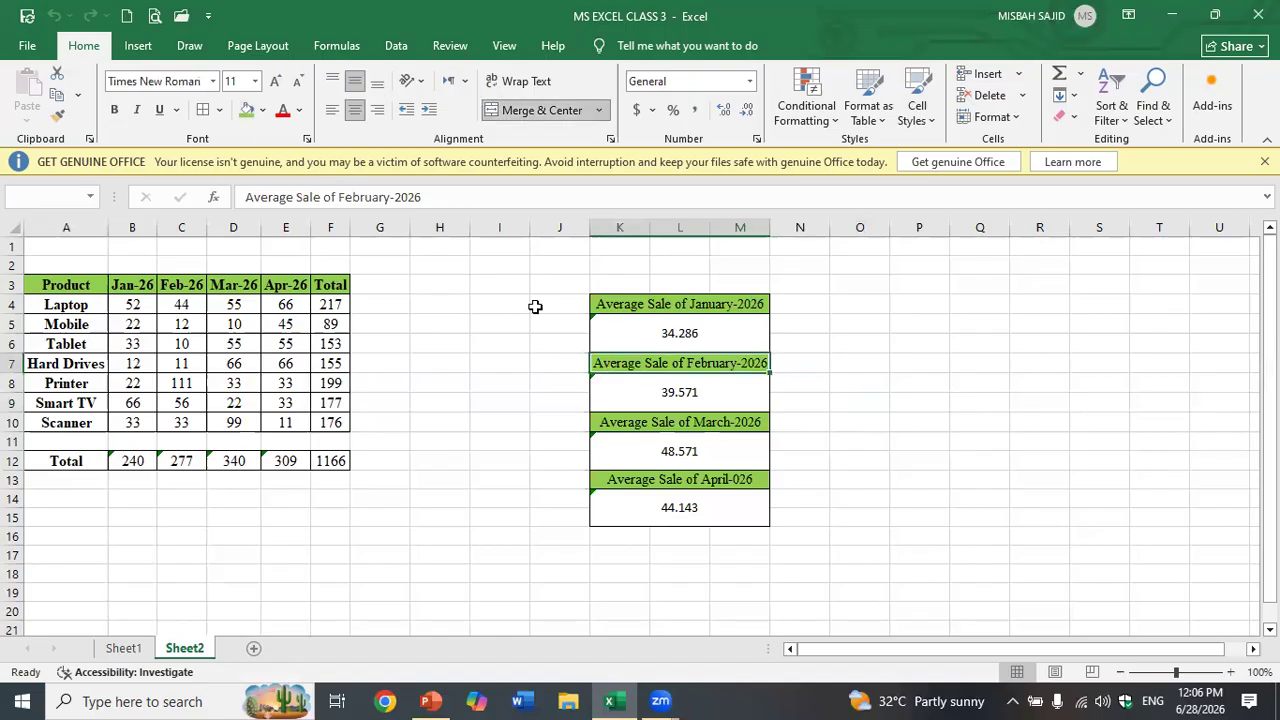
pyautogui.click(262, 110)
pyautogui.click(329, 386)
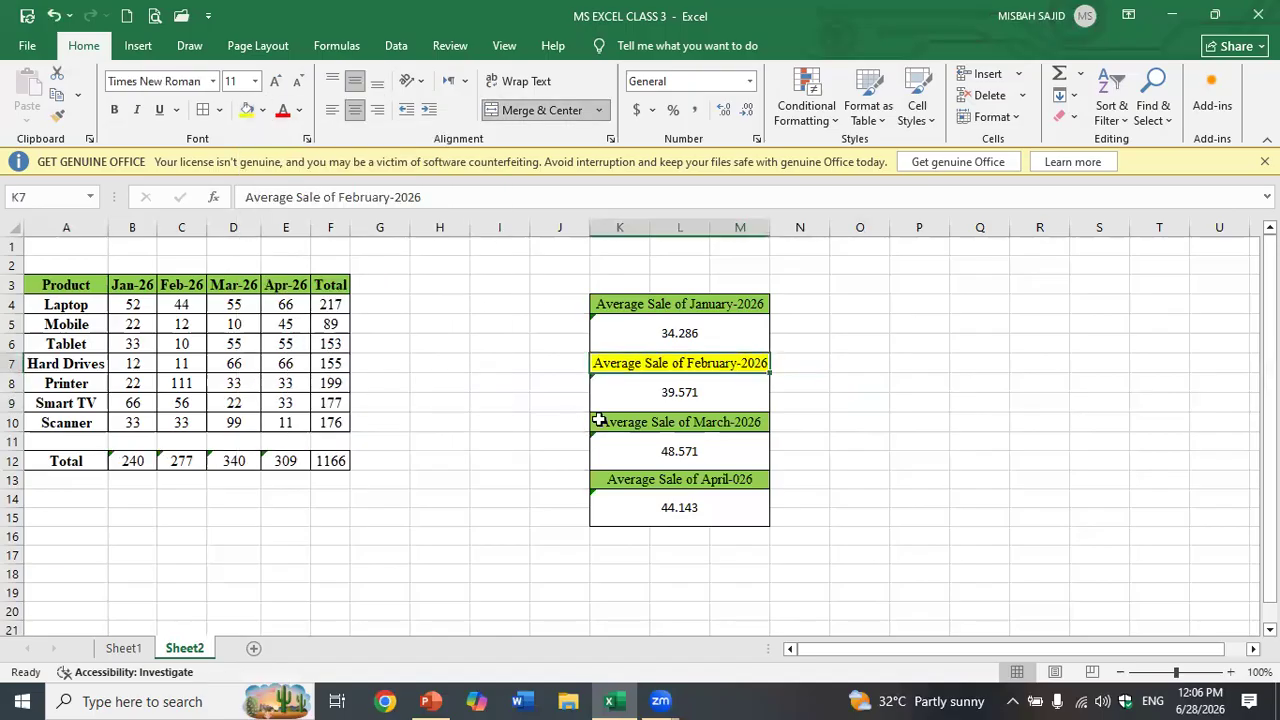
pyautogui.click(608, 426)
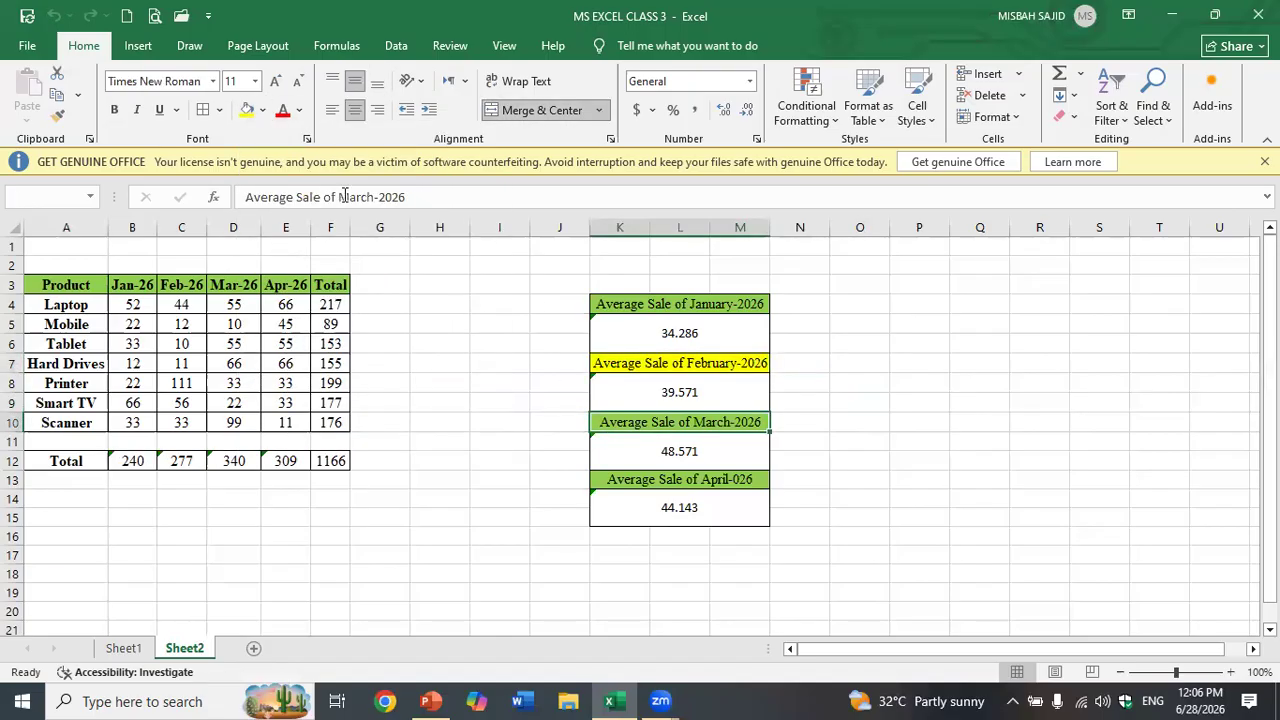
pyautogui.click(263, 111)
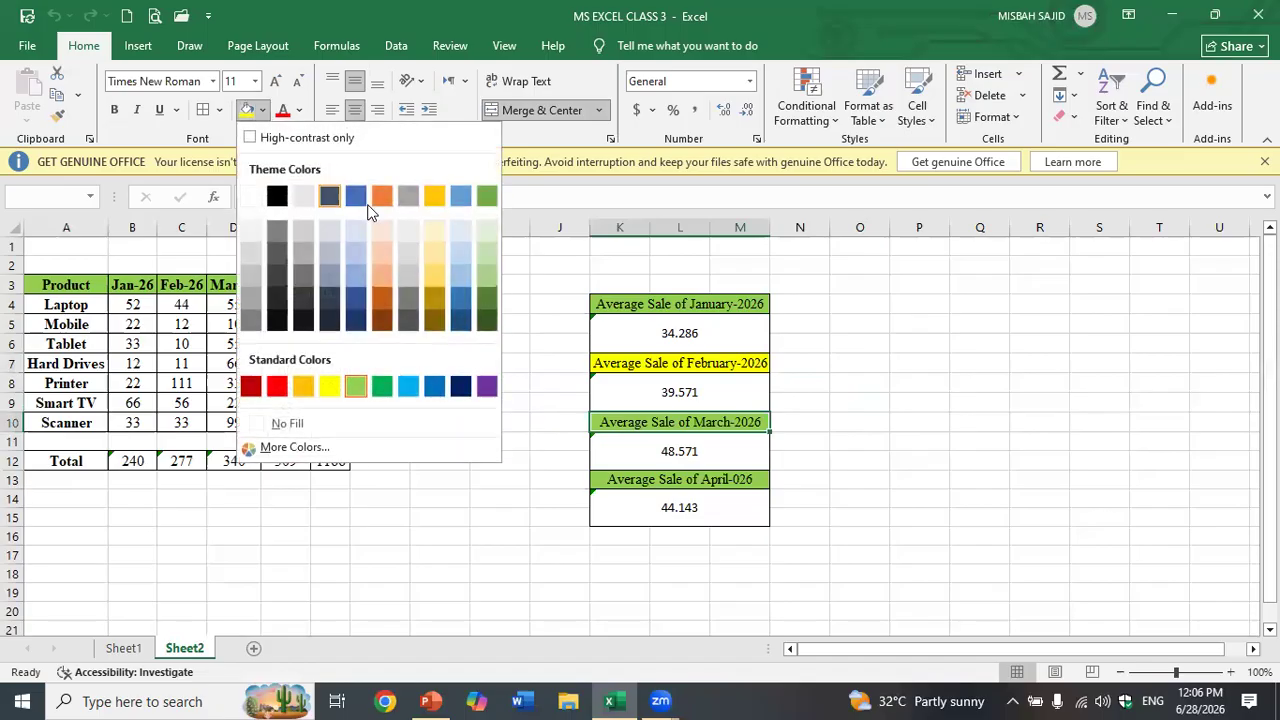
pyautogui.click(465, 255)
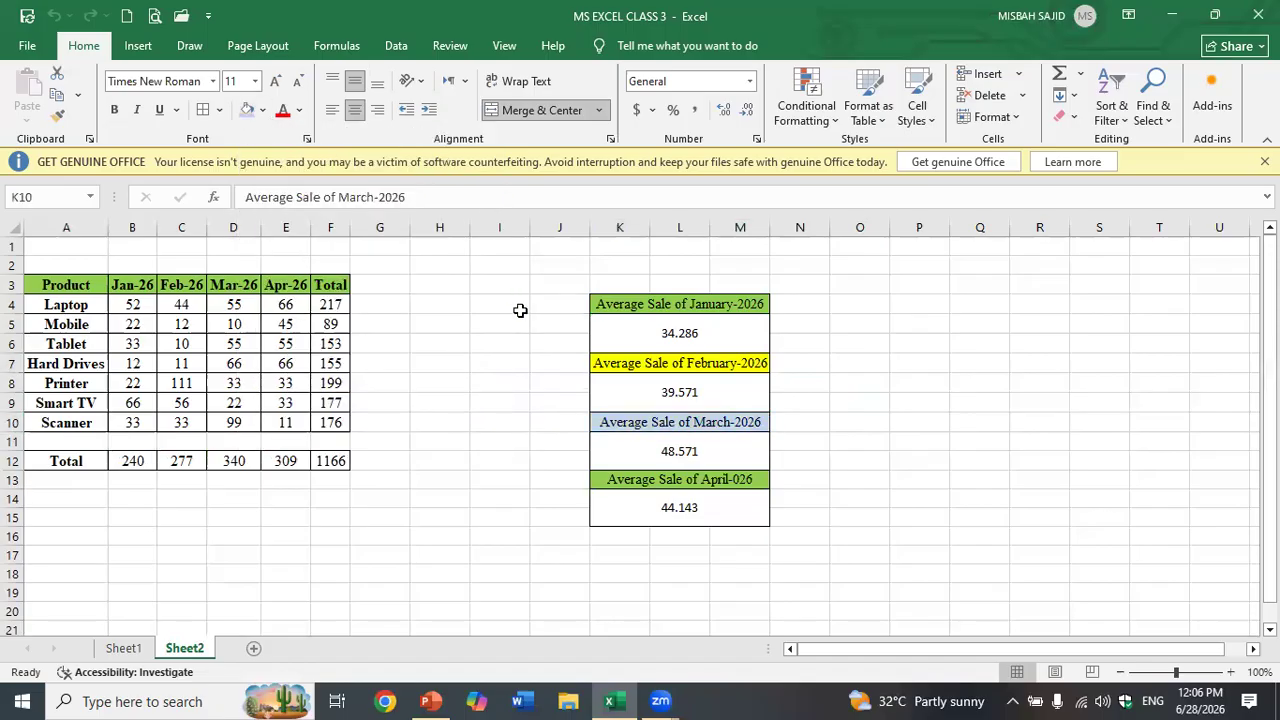
# Step: Fill the April average label in K13 with light orange
pyautogui.click(612, 480)
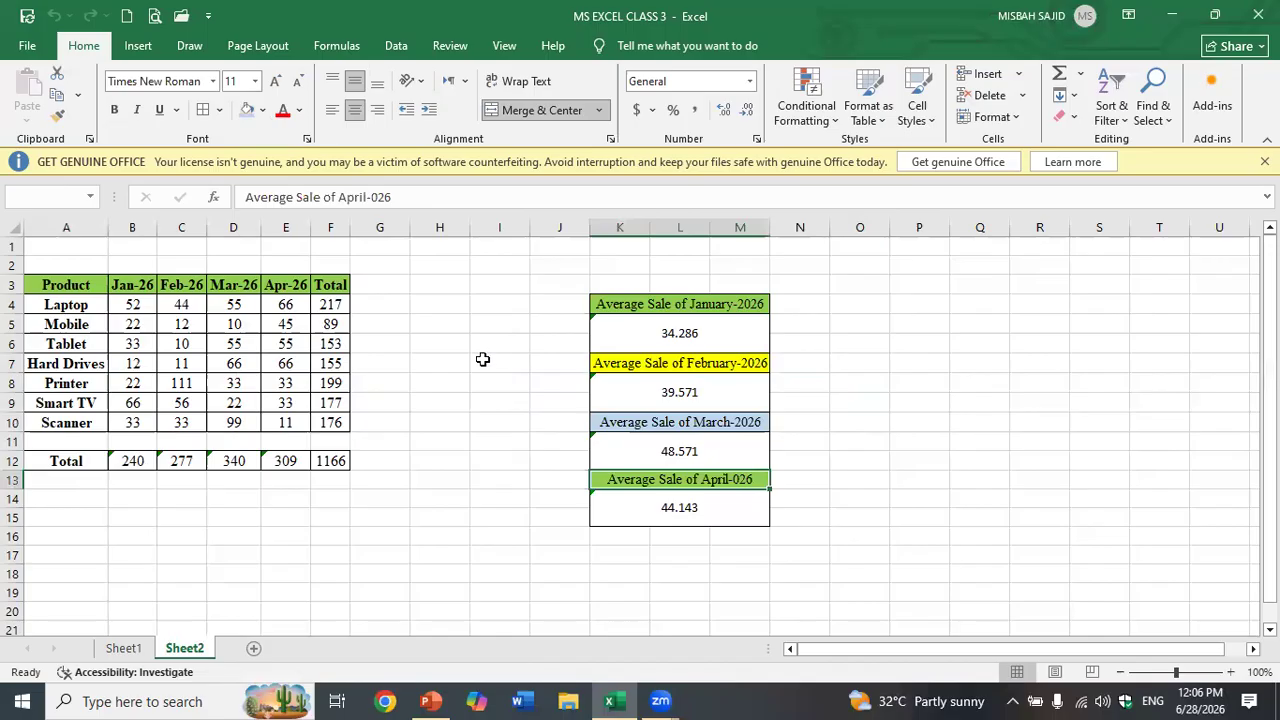
pyautogui.click(247, 110)
pyautogui.click(263, 111)
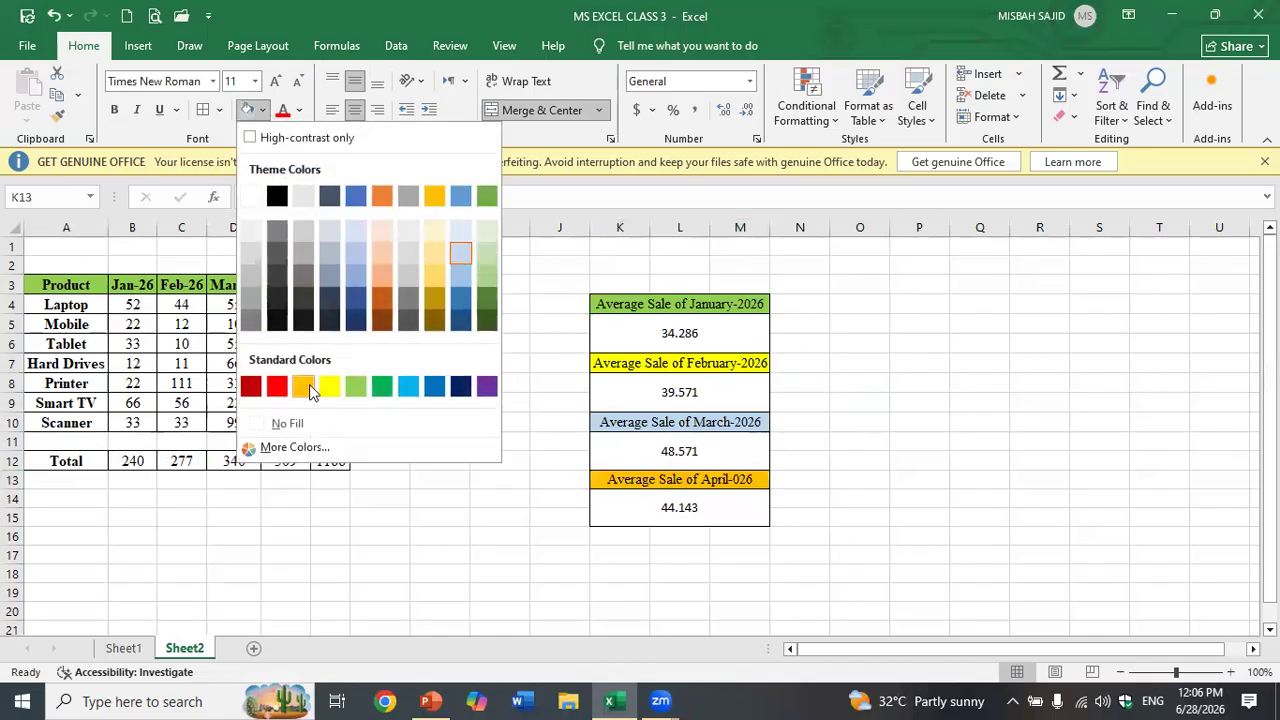
pyautogui.click(382, 256)
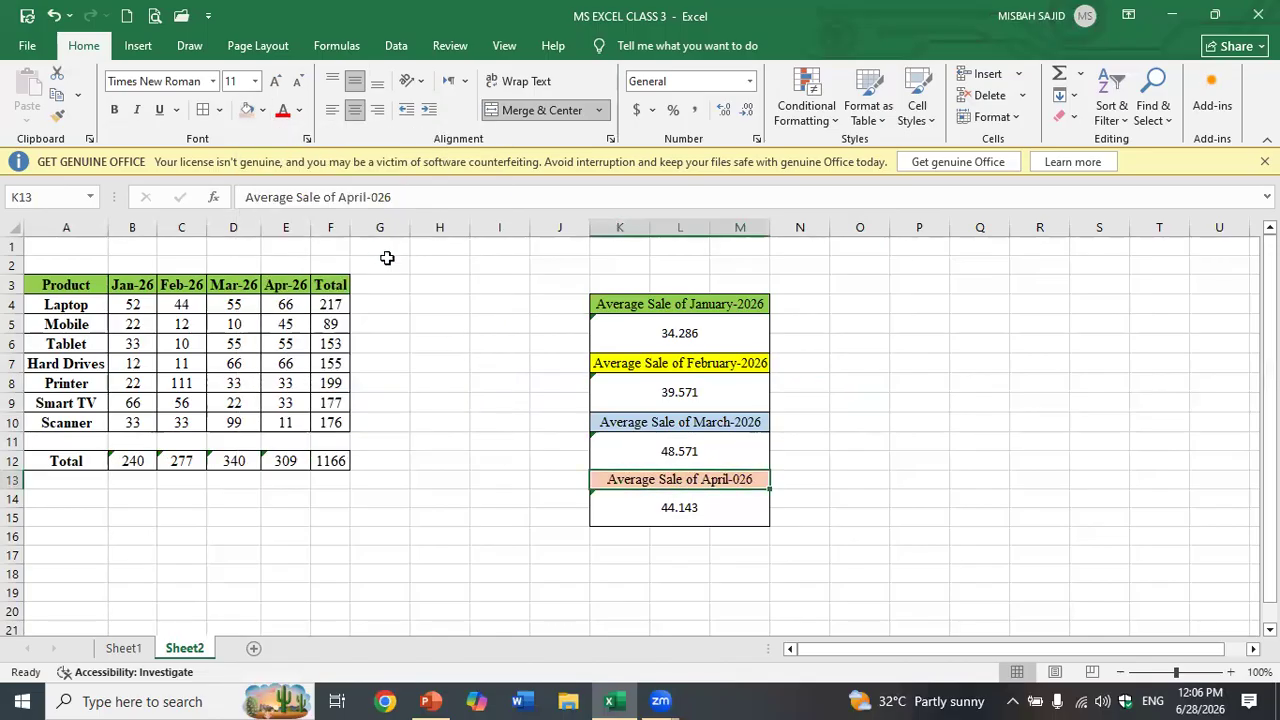
pyautogui.click(415, 358)
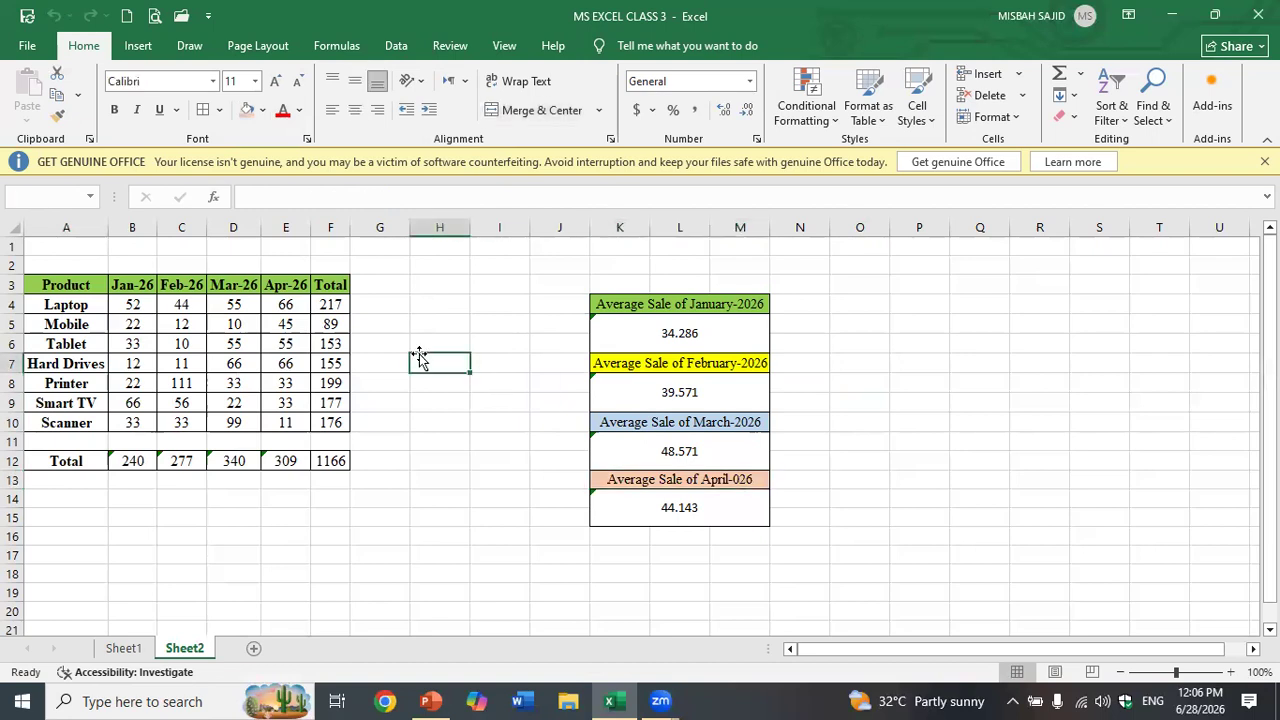
# Step: Replace the Jan-26 sales in B4:B10 with 66, 33, 33, 12, 66, 33 and 14
pyautogui.click(119, 301)
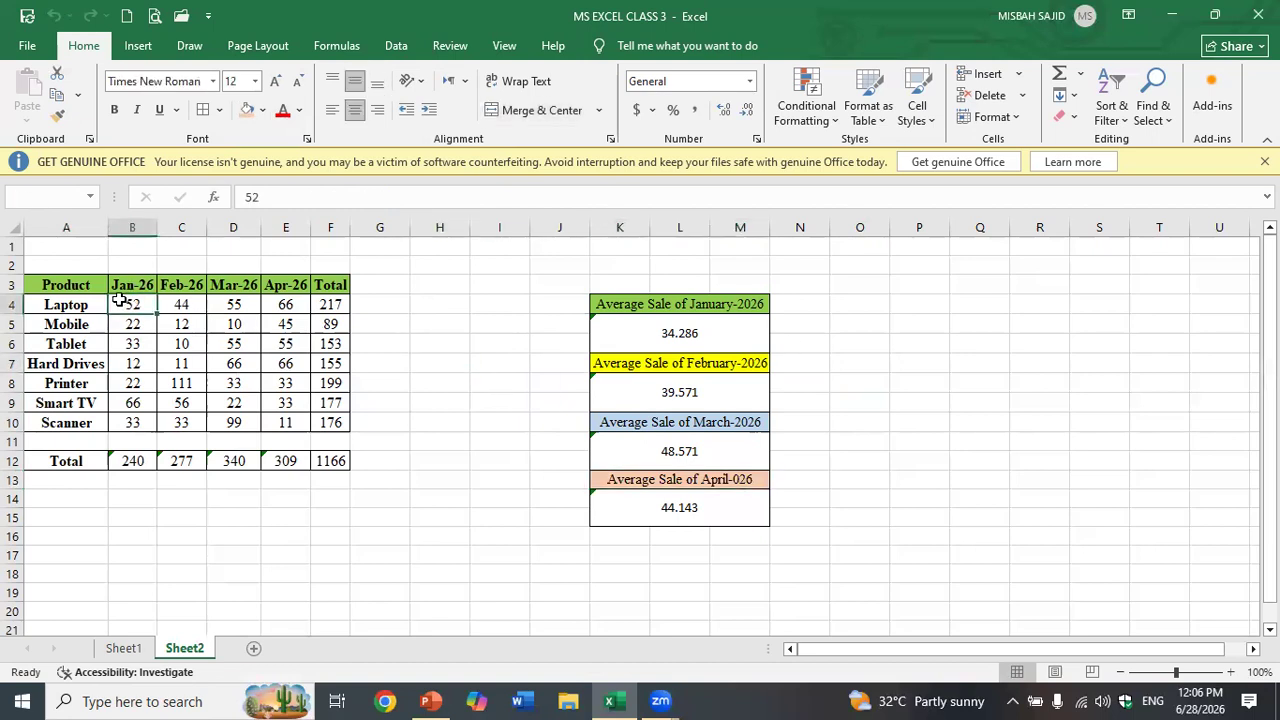
pyautogui.write('66')
pyautogui.press('Return')
pyautogui.write('33')
pyautogui.press('Return')
pyautogui.write('33')
pyautogui.press('Return')
pyautogui.write('12')
pyautogui.press('Return')
pyautogui.write('66')
pyautogui.press('Return')
pyautogui.write('33')
pyautogui.press('Return')
pyautogui.write('14')
pyautogui.press('Return')
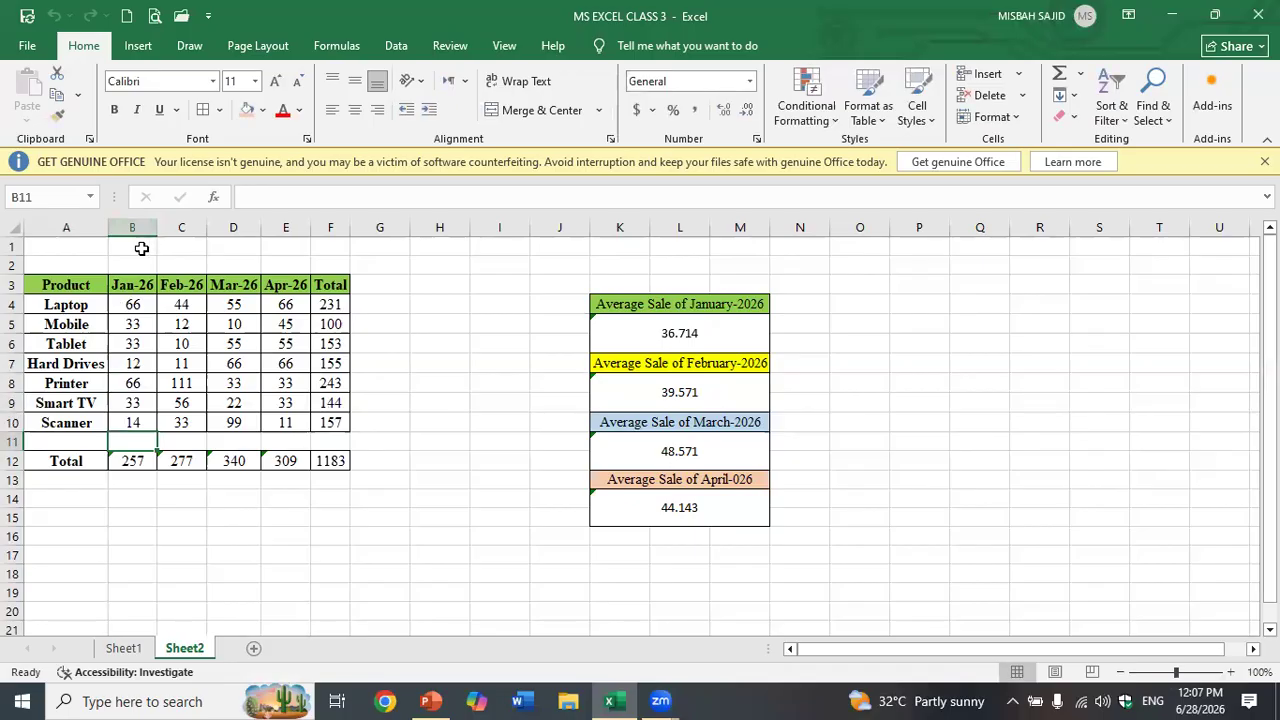
# Step: Merge and center A1:F1 above the sales table and align the merged cell vertically to the middle
pyautogui.click(64, 246)
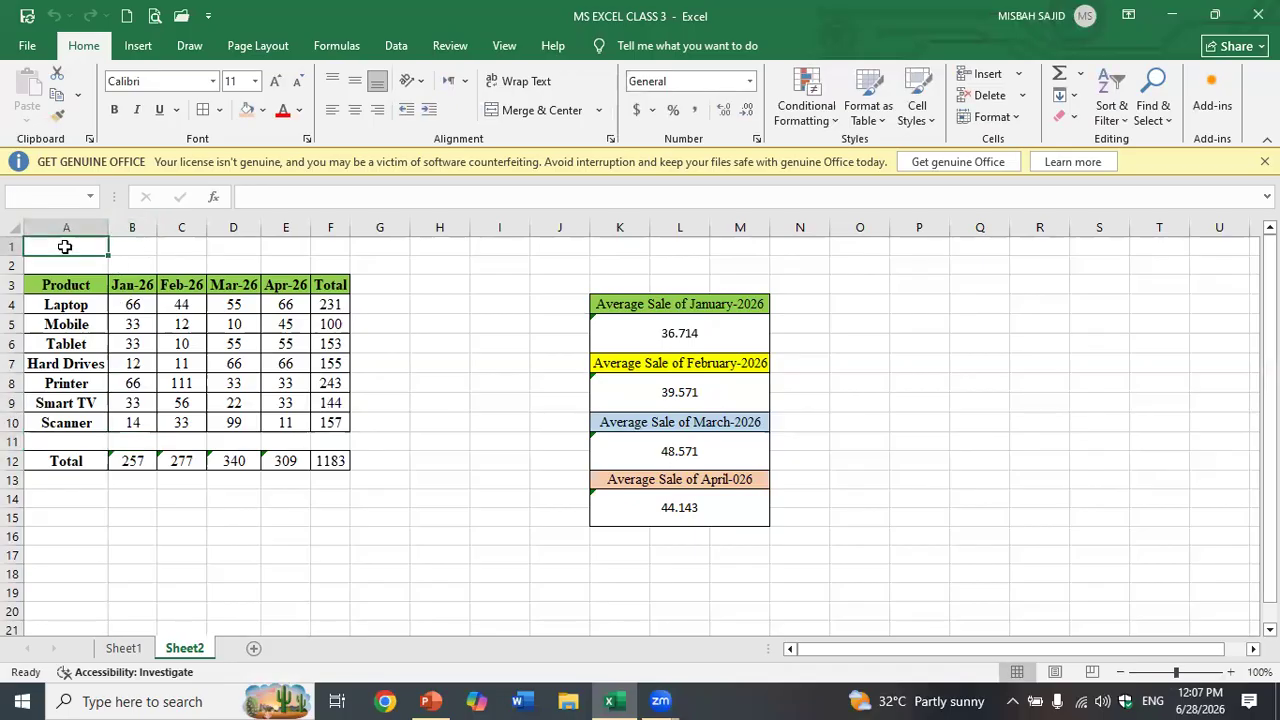
pyautogui.moveTo(62, 243); pyautogui.dragTo(321, 246)
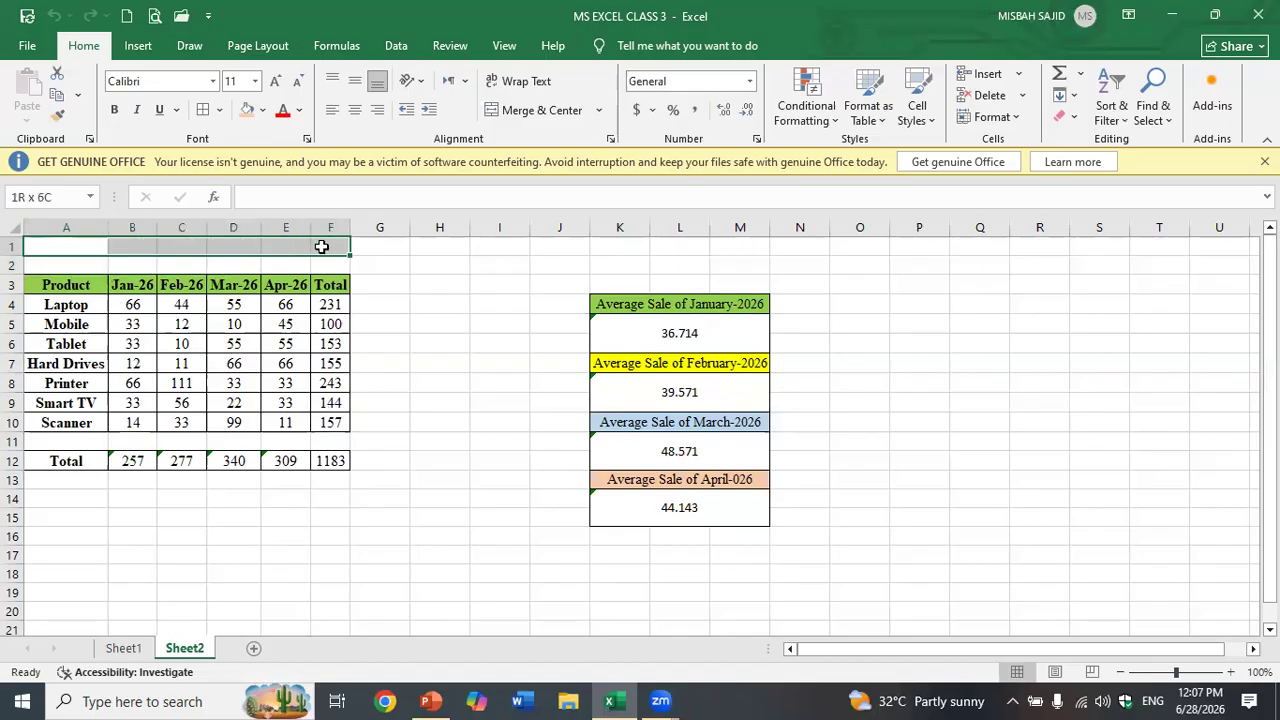
pyautogui.click(532, 110)
pyautogui.click(357, 85)
# Step: Set the merged title cell A1 to font size 12 and Times New Roman
pyautogui.click(272, 83)
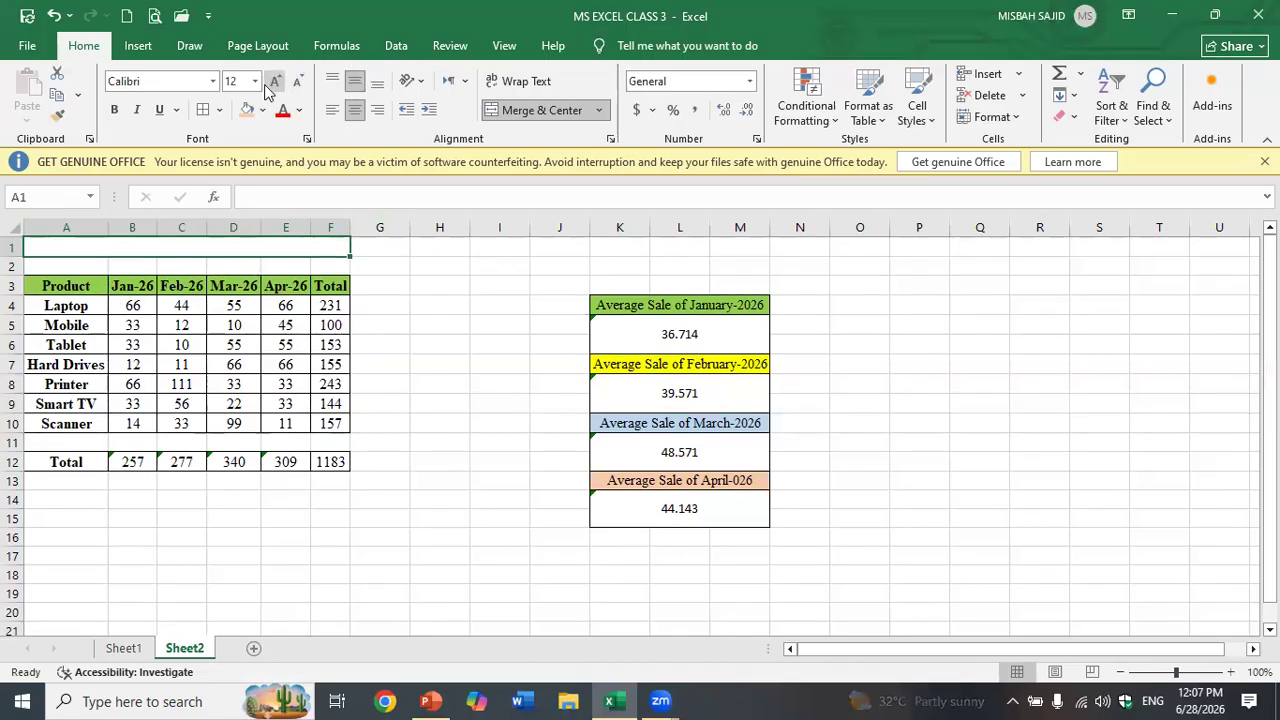
pyautogui.click(166, 81)
pyautogui.write('T')
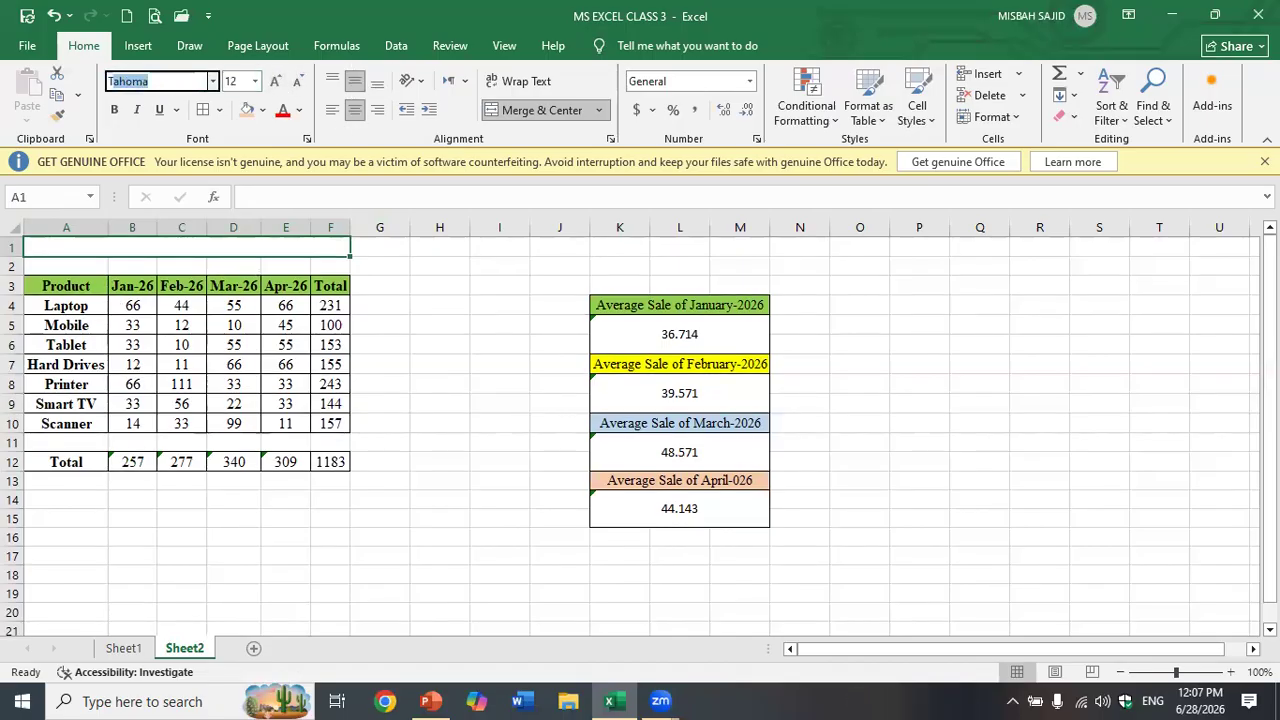
pyautogui.write('imes New Roman')
pyautogui.press('Return')
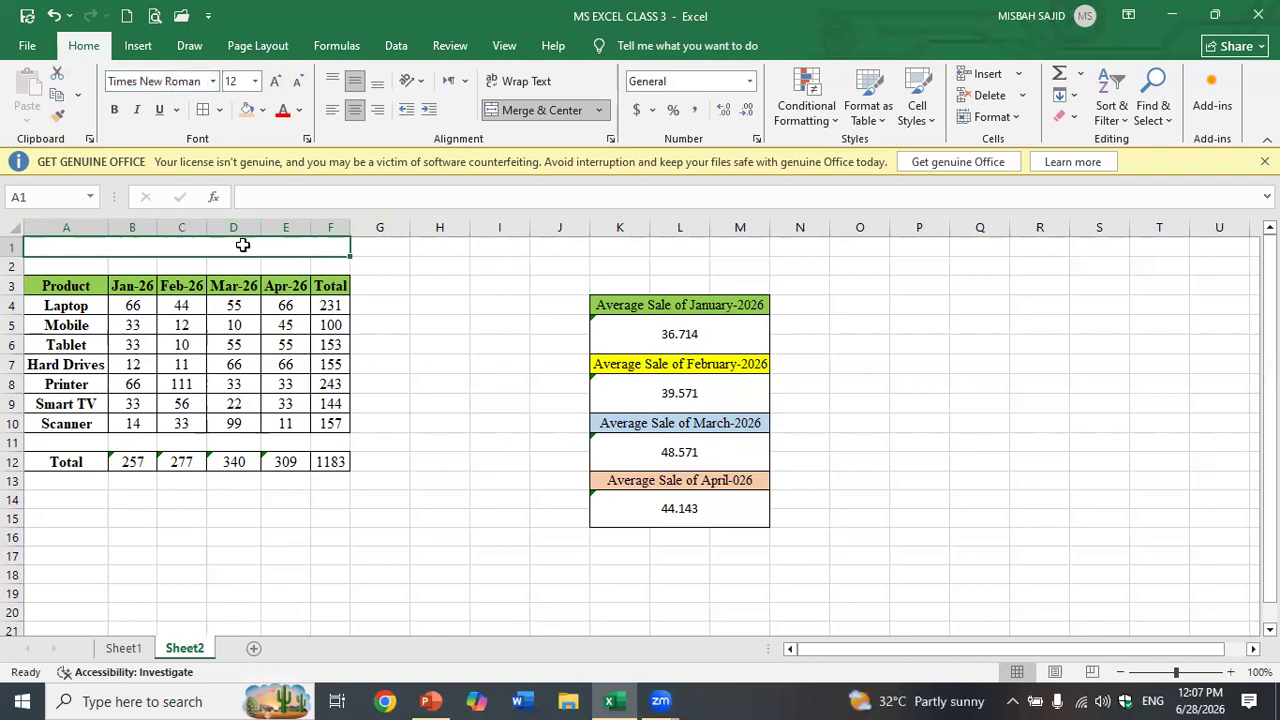
# Step: Enter the title "Monthly Sales Report for First Four Month of 2026" in the merged cell A1
pyautogui.write('Monthly Sal')
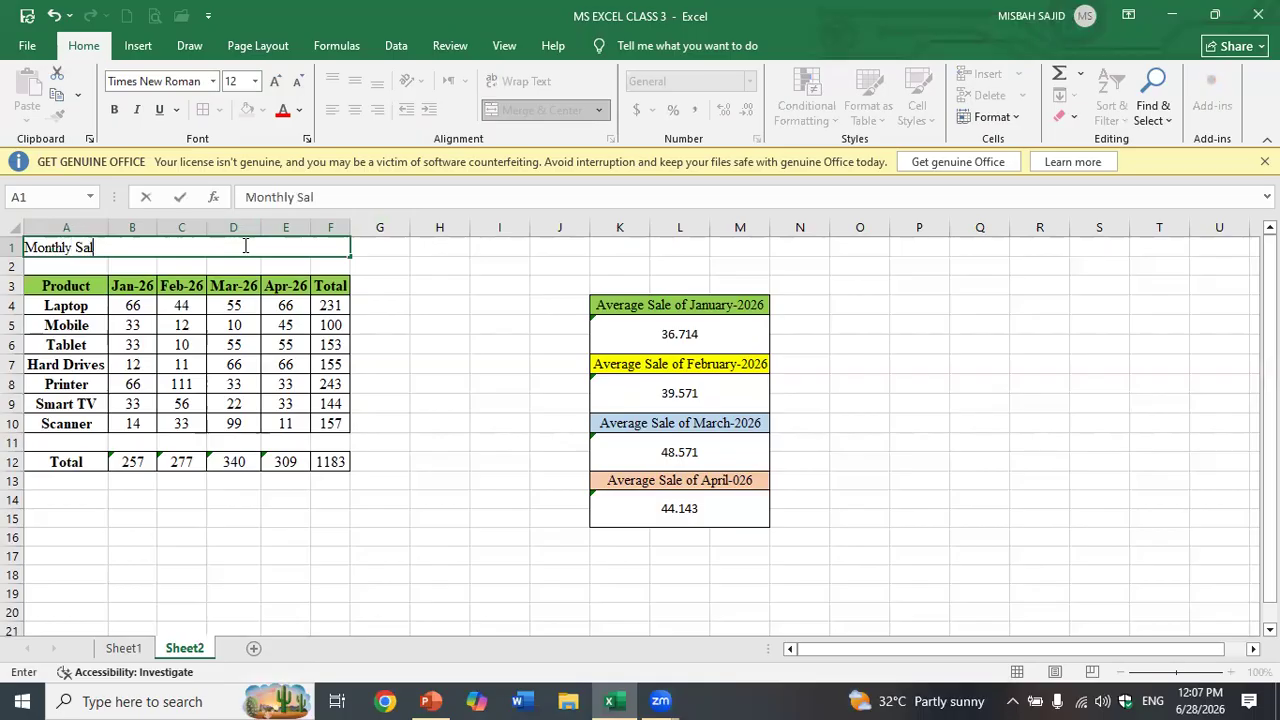
pyautogui.write('es Reoport for Fi')
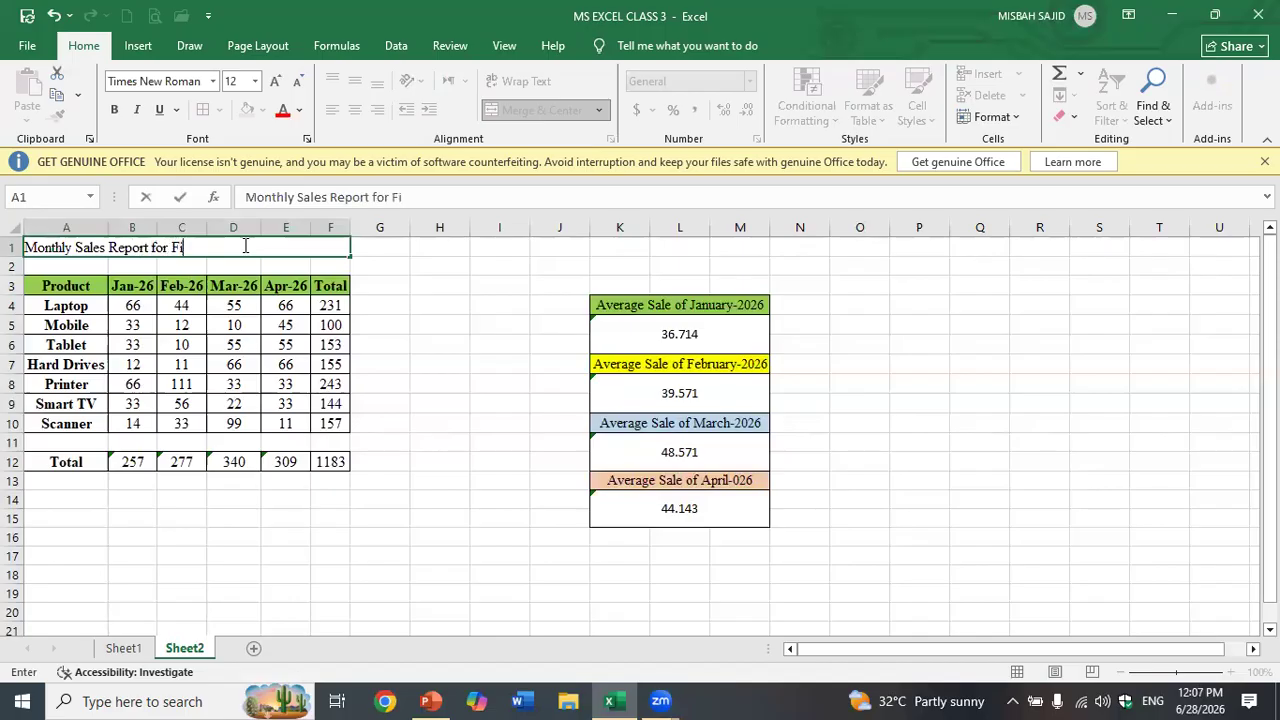
pyautogui.write('rst Four Month o')
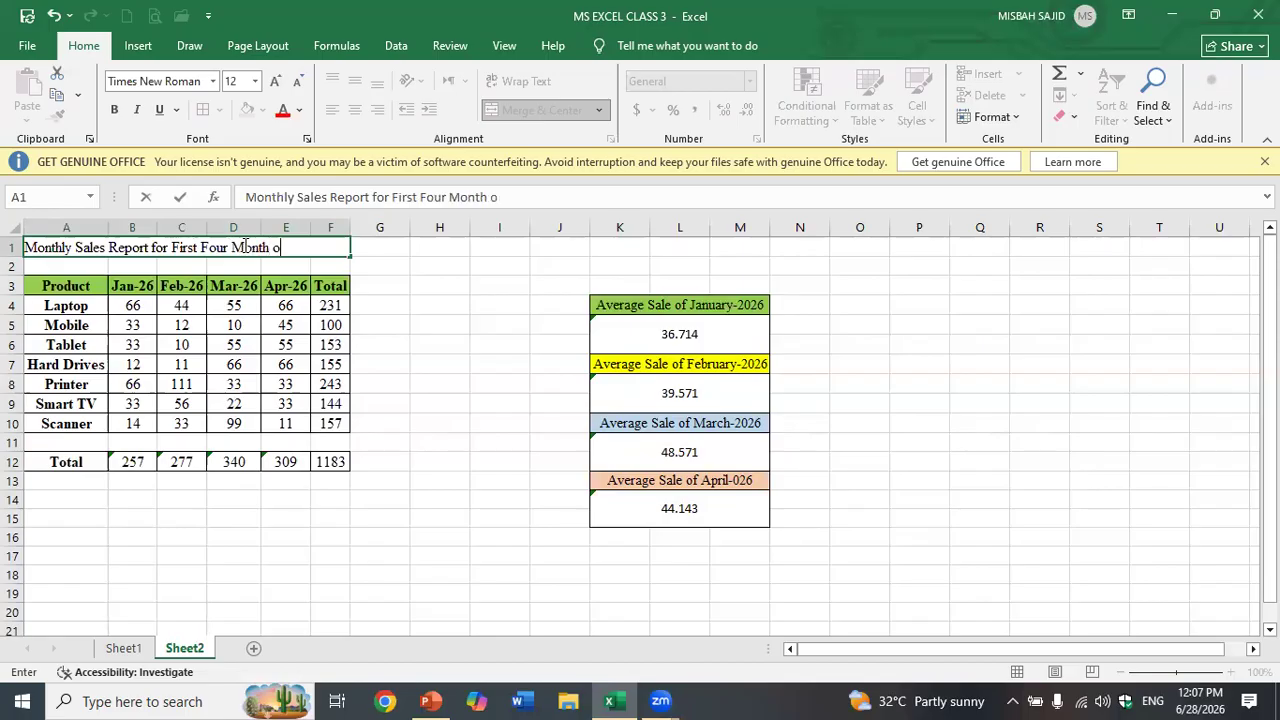
pyautogui.write('f 2026')
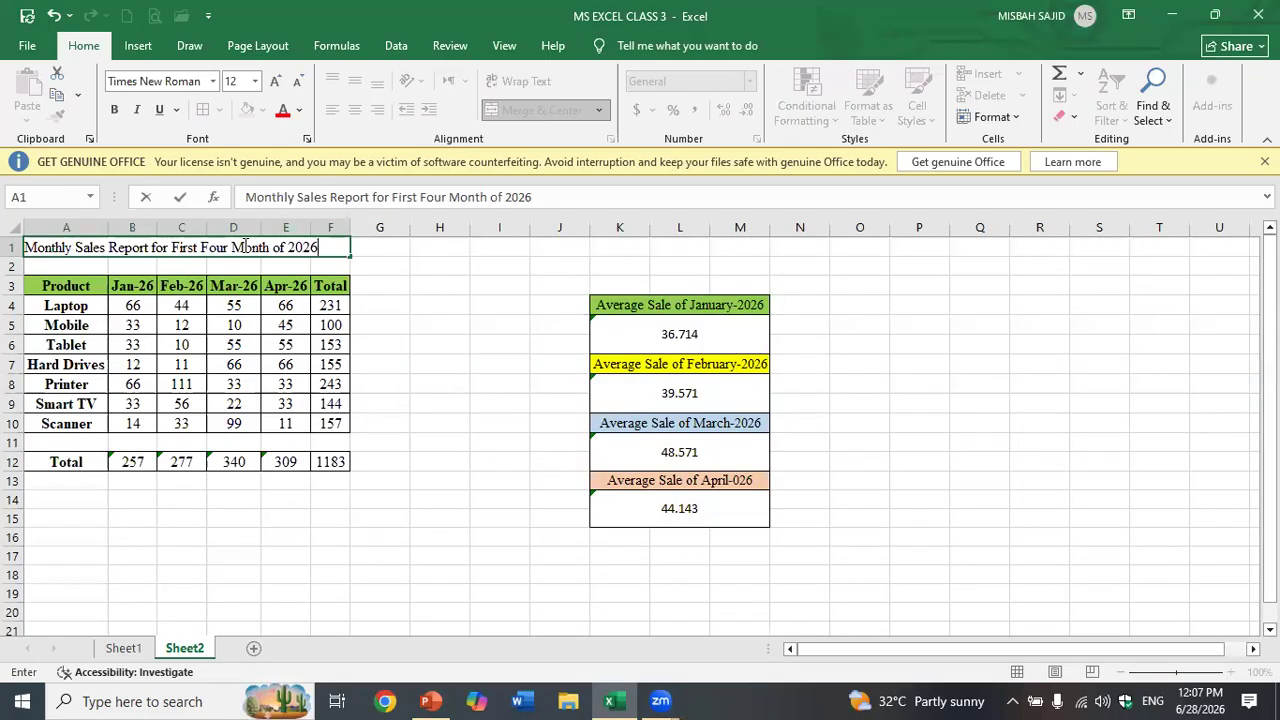
pyautogui.press('Return')
# Step: Make the report title in A1 bold, try font size 14 and return it to size 12
pyautogui.click(243, 246)
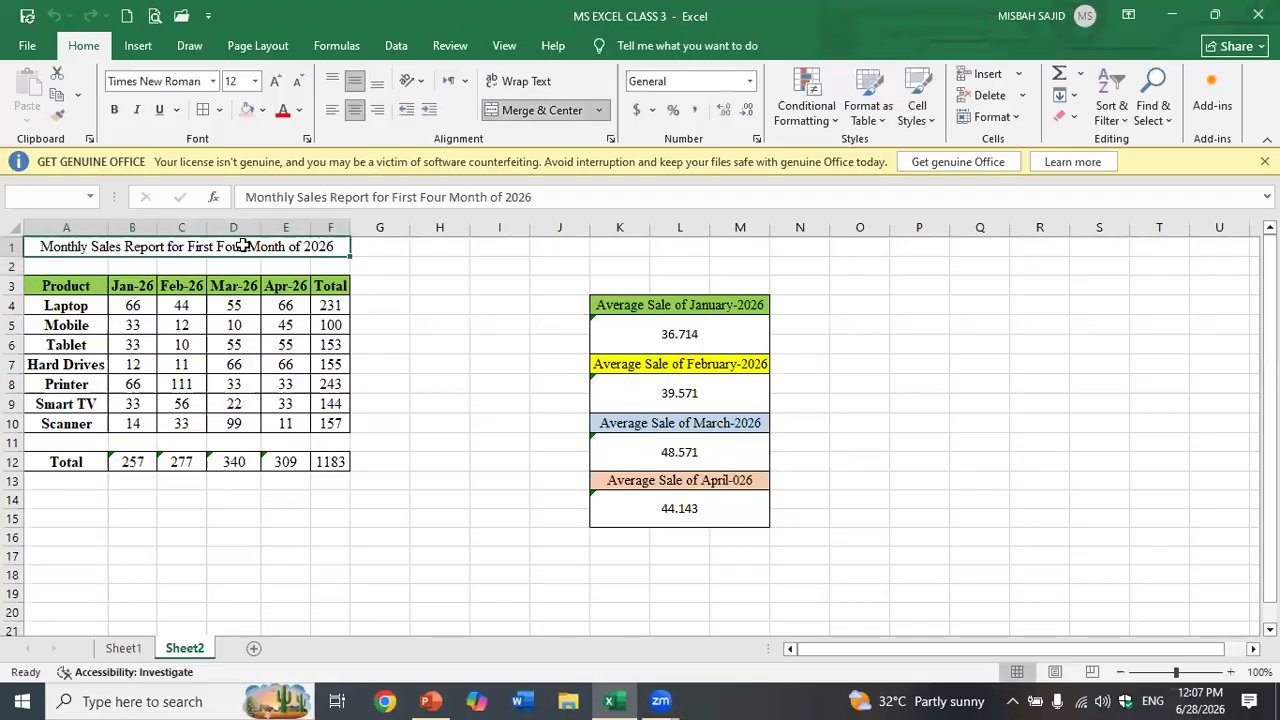
pyautogui.click(116, 110)
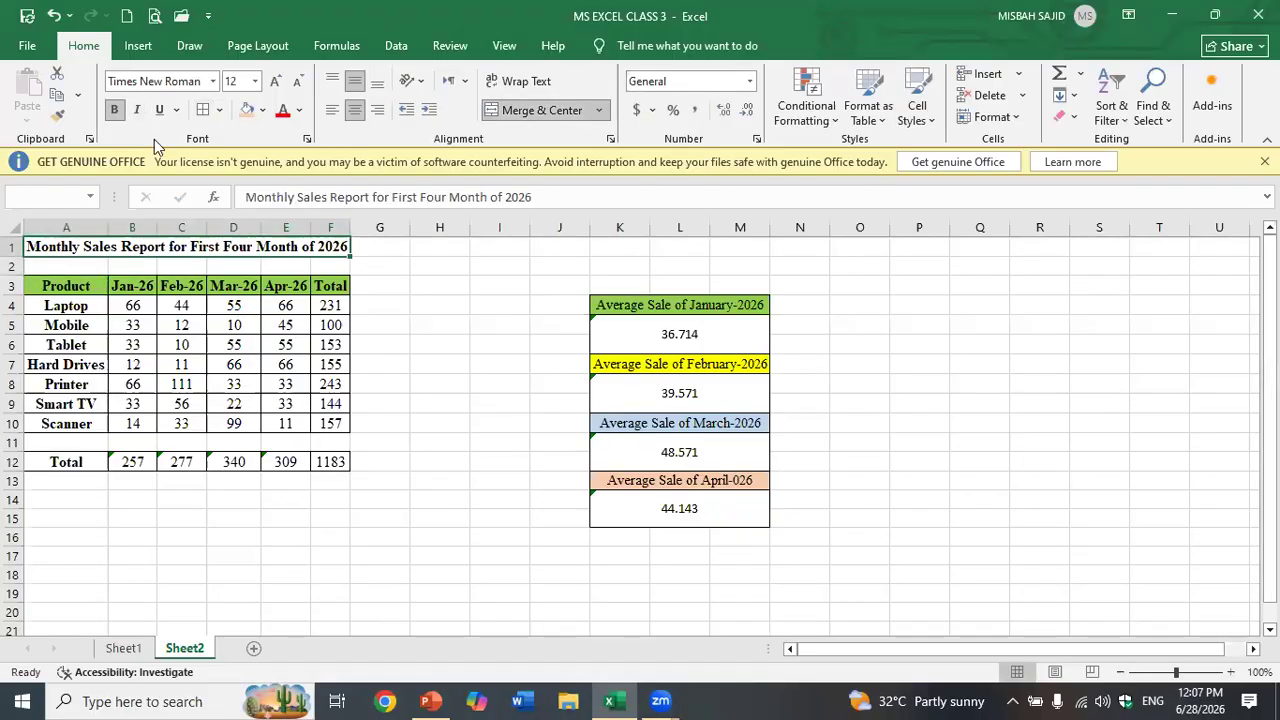
pyautogui.click(280, 82)
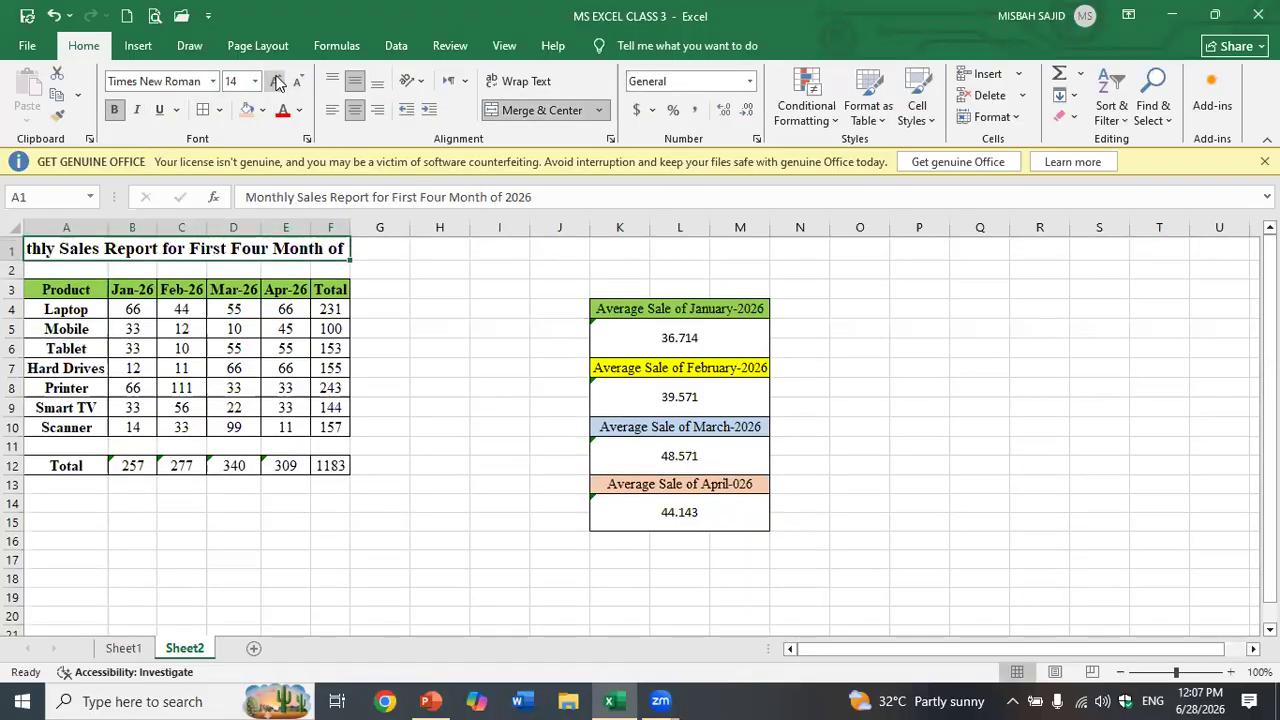
pyautogui.click(300, 81)
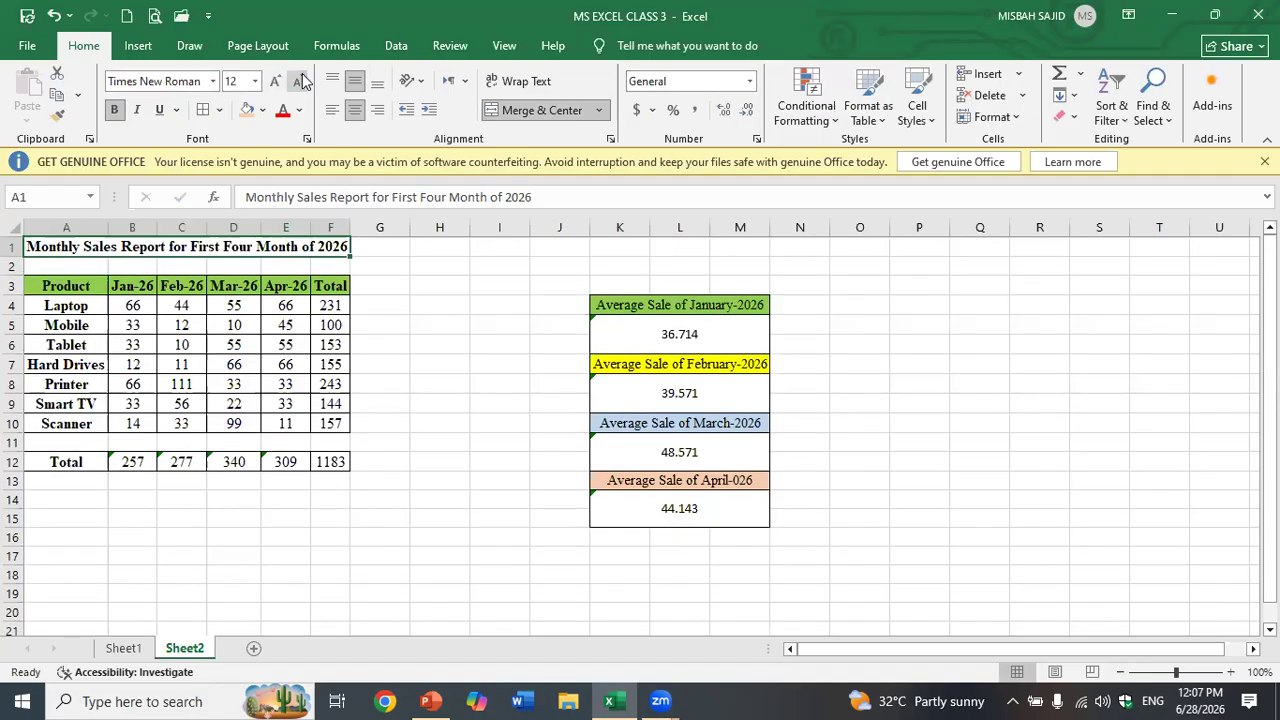
pyautogui.click(390, 277)
# Step: Fill the report title cell A1 with light gold
pyautogui.click(304, 246)
pyautogui.click(262, 110)
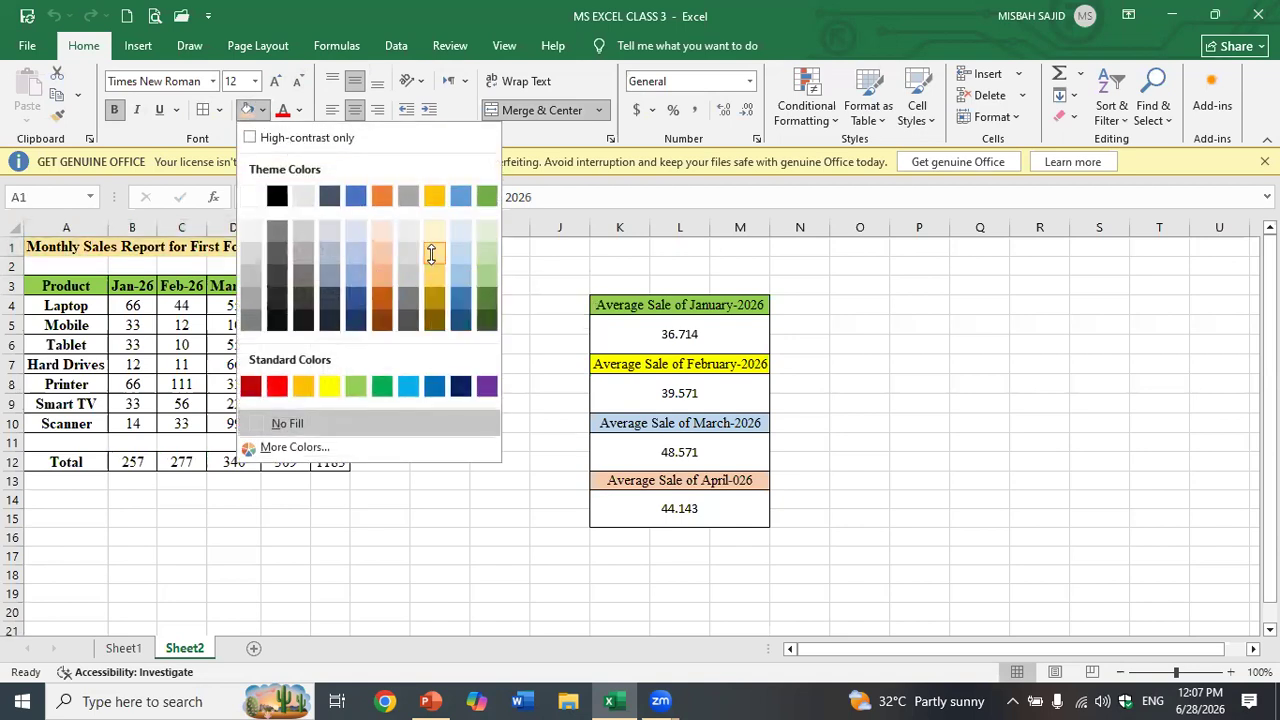
pyautogui.click(455, 320)
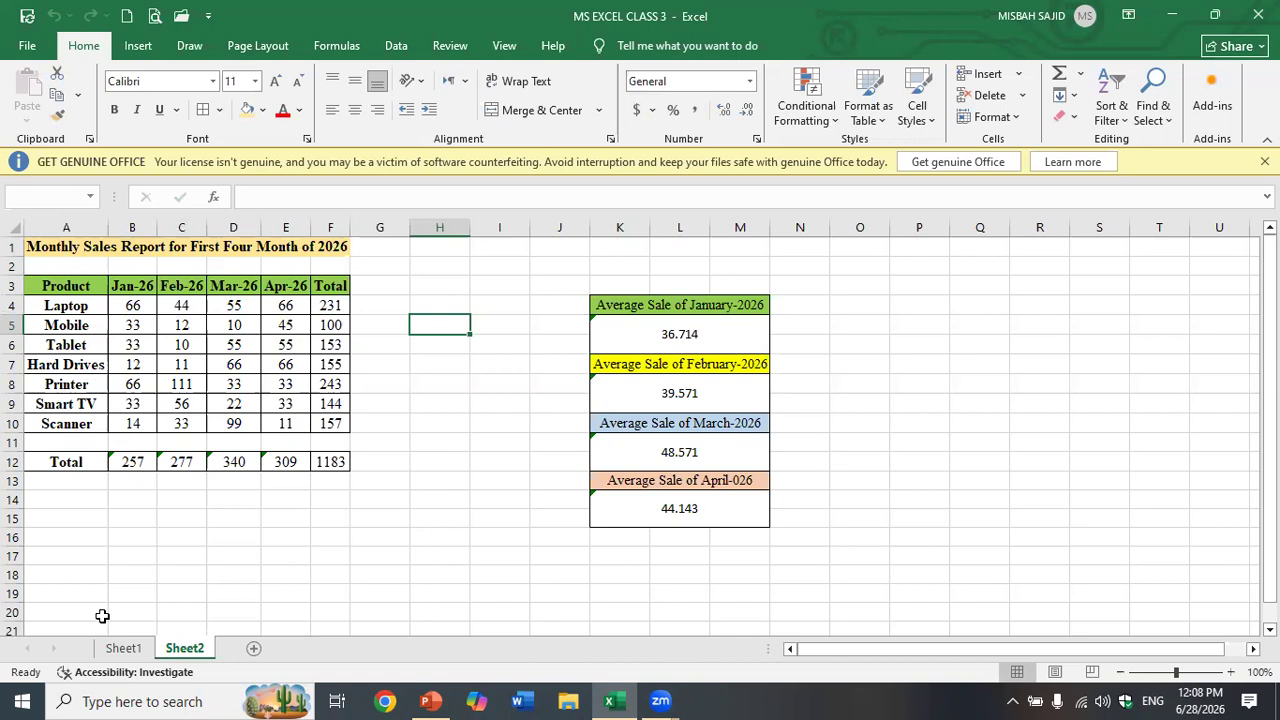
pyautogui.click(38, 501)
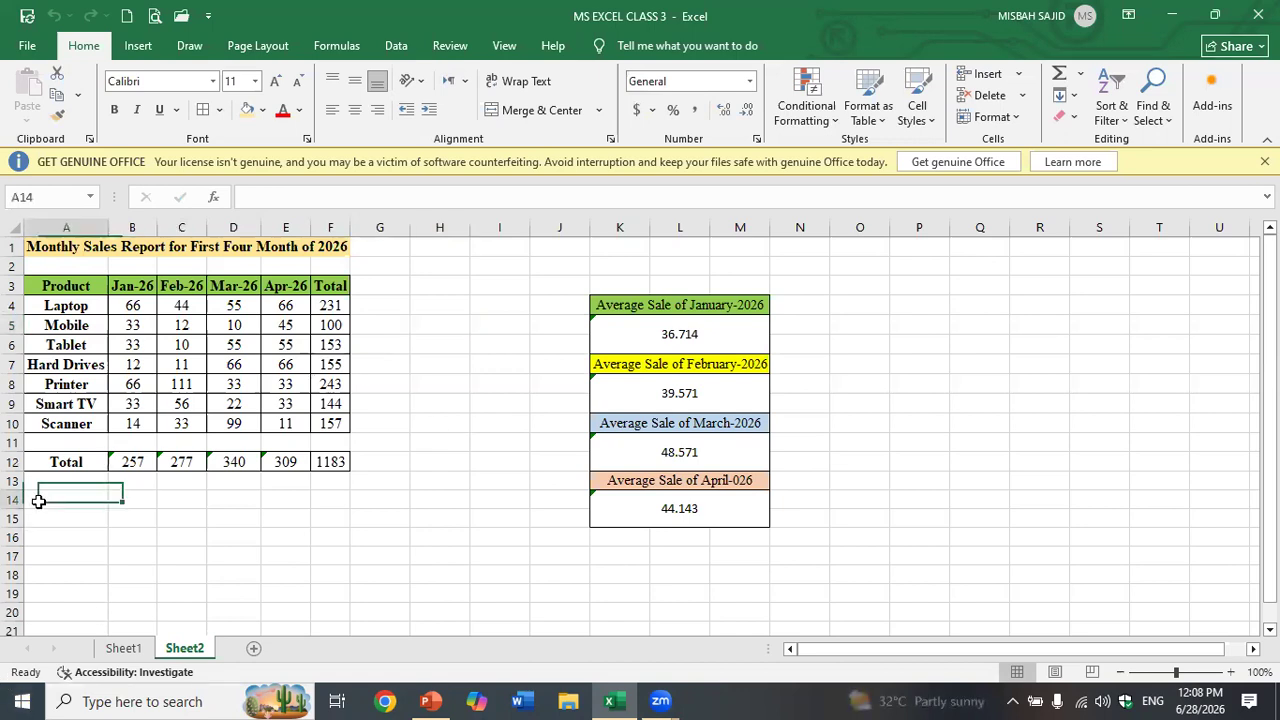
# Step: Enter the label "Minimum" in cell A14, below the Total row
pyautogui.write('Minimum')
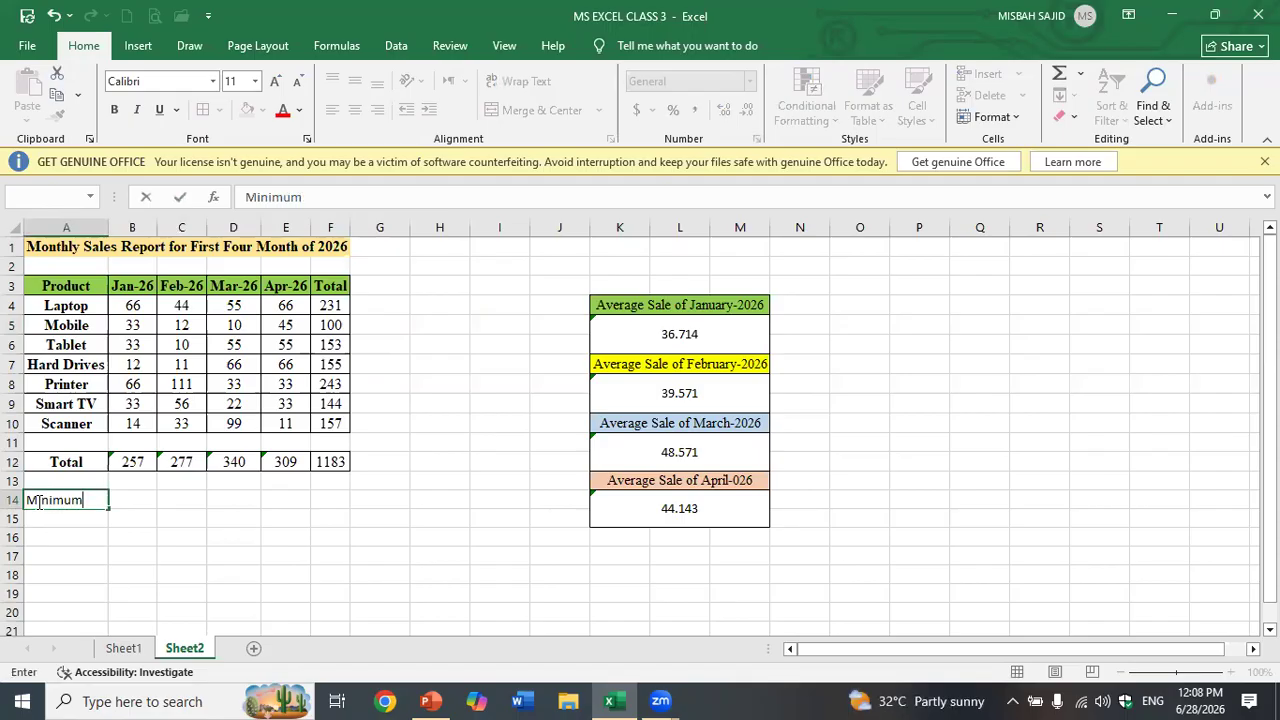
pyautogui.press('Return')
pyautogui.write('Maximum')
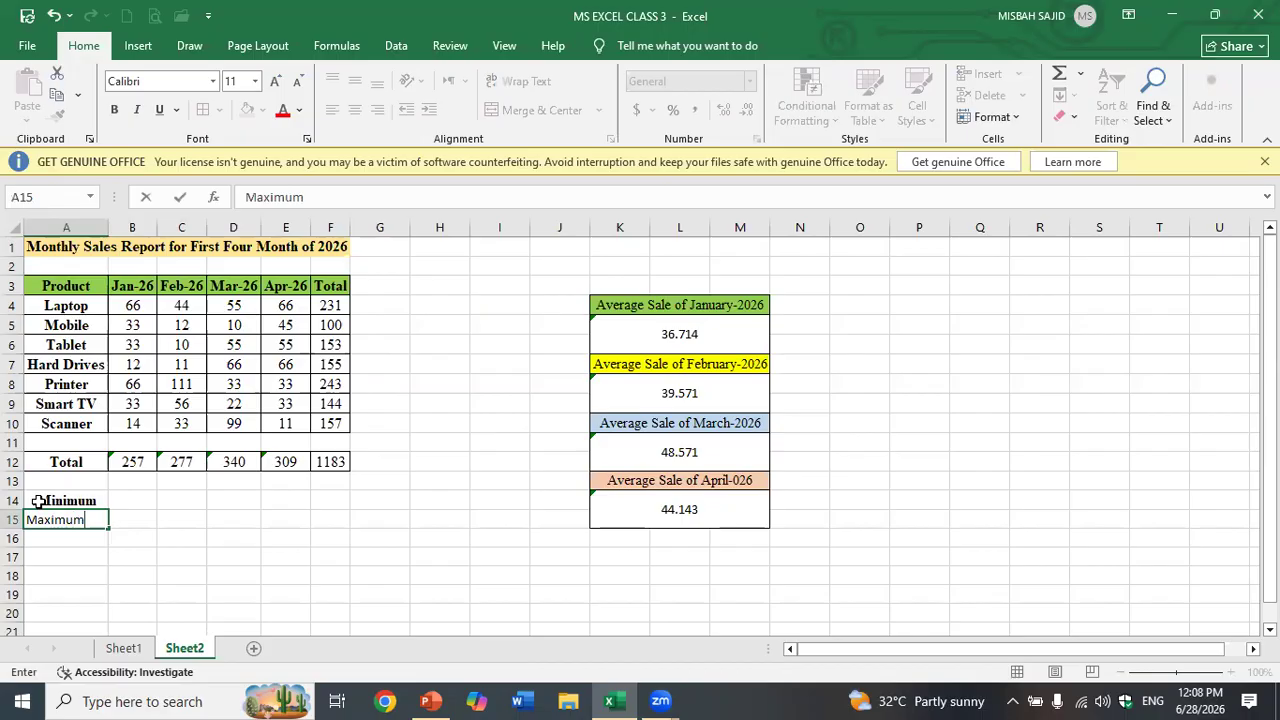
pyautogui.press('Return')
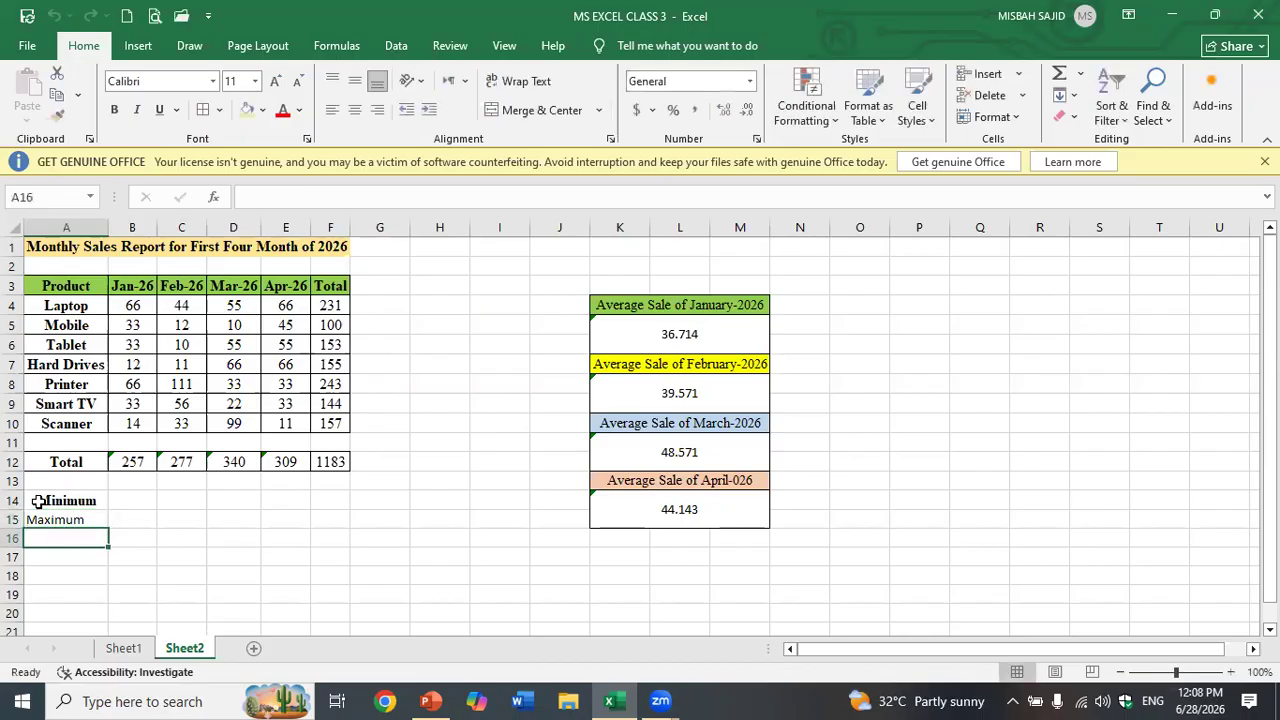
pyautogui.click(55, 515)
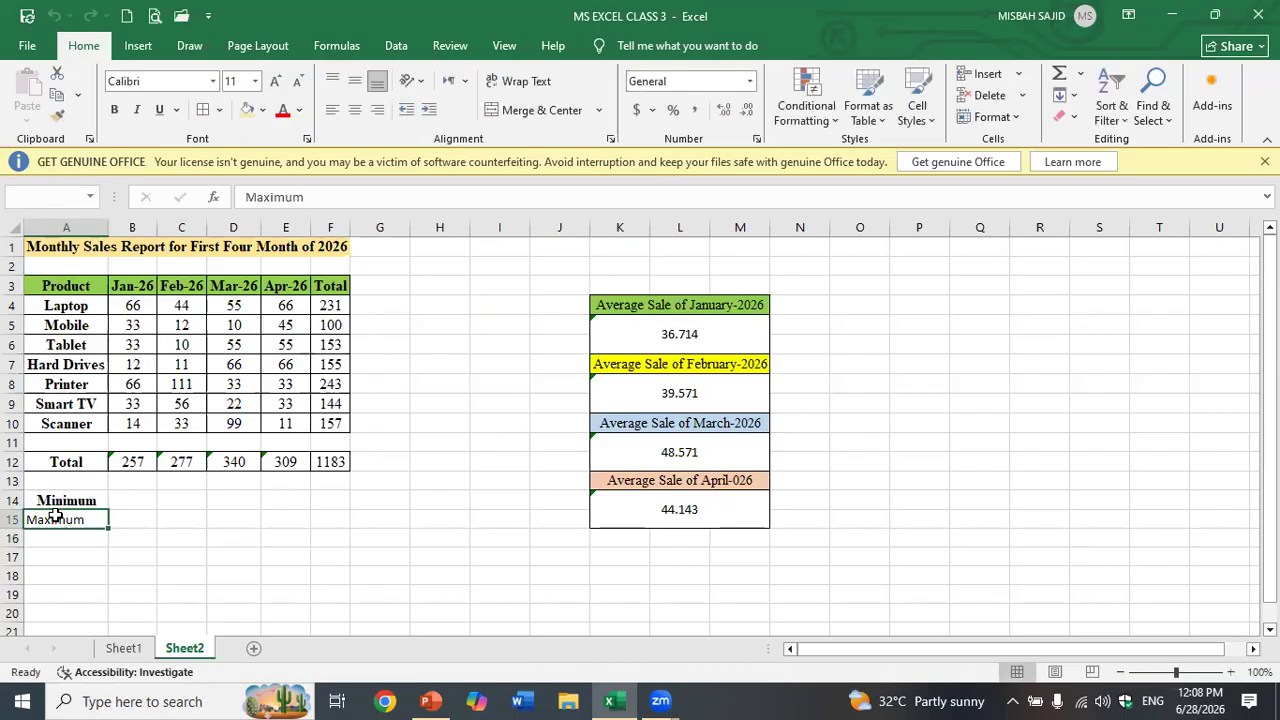
pyautogui.press('BackSpace')
# Step: Copy the formatted Minimum label from A14 to A15 and replace the copy's text with "Maximum"
pyautogui.click(50, 500)
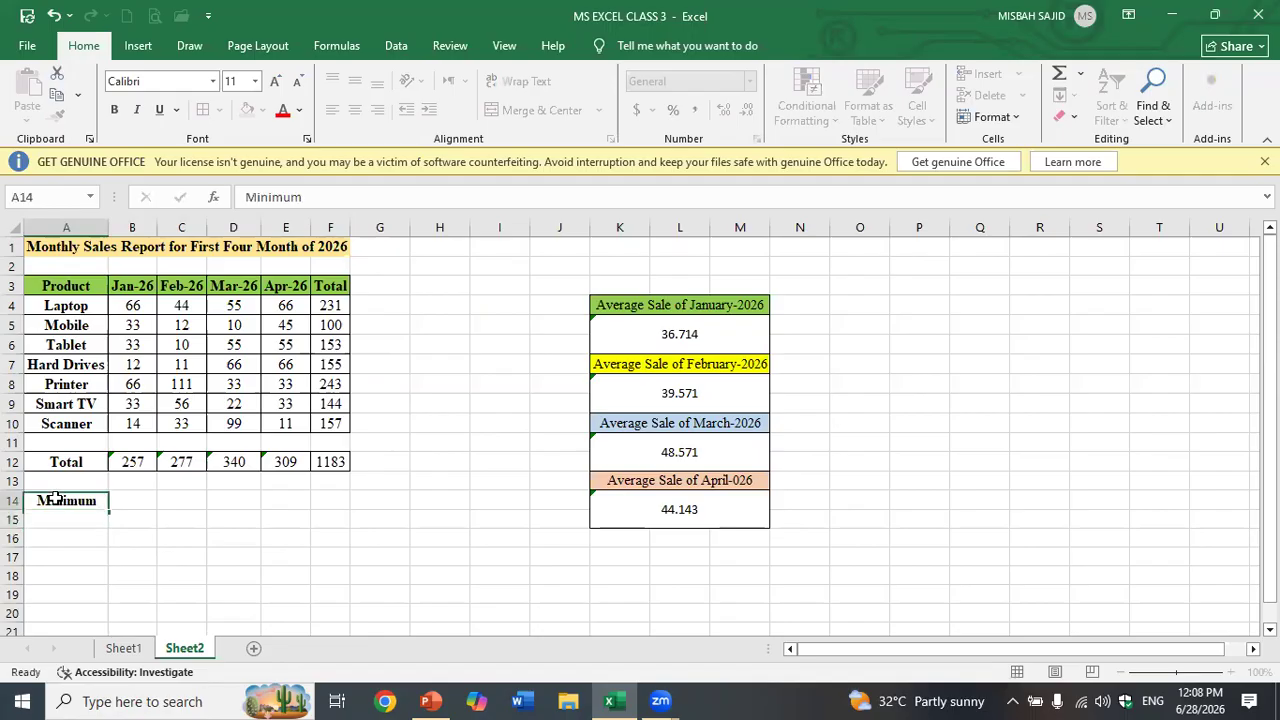
pyautogui.hotkey('ctrl', 'c')
pyautogui.click(64, 520)
pyautogui.hotkey('ctrl', 'v')
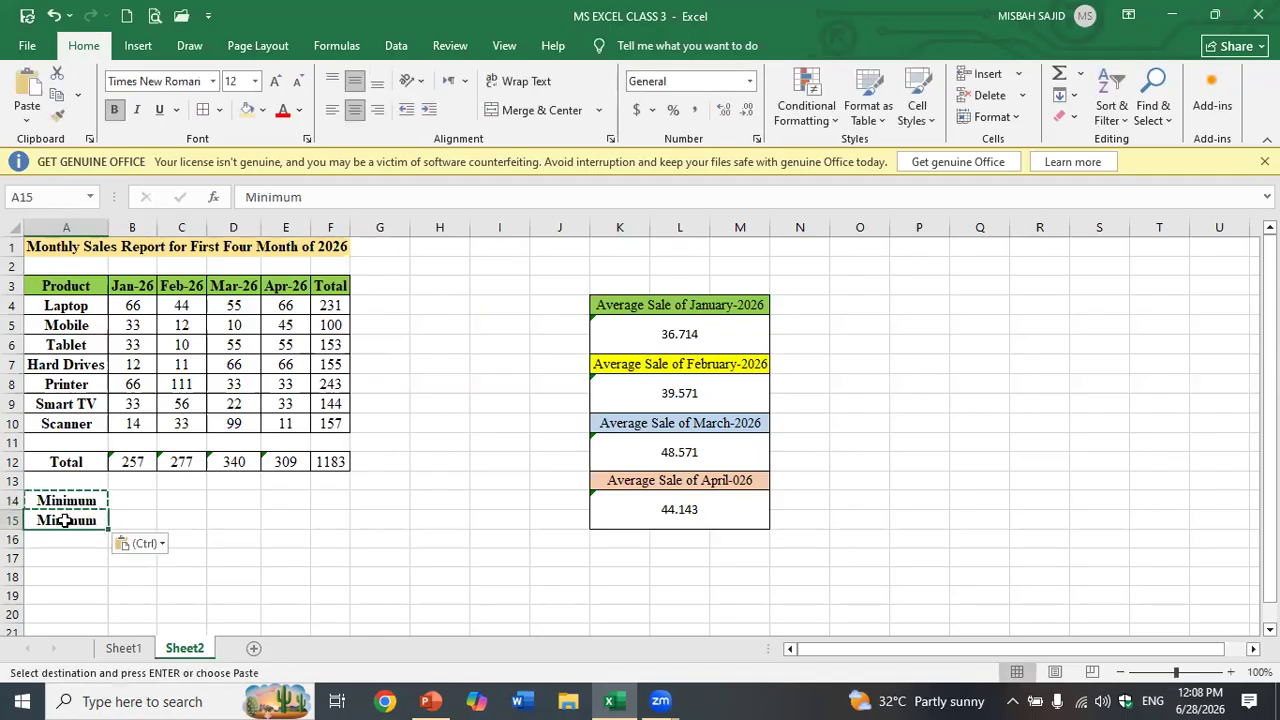
pyautogui.click(72, 557)
pyautogui.click(78, 523)
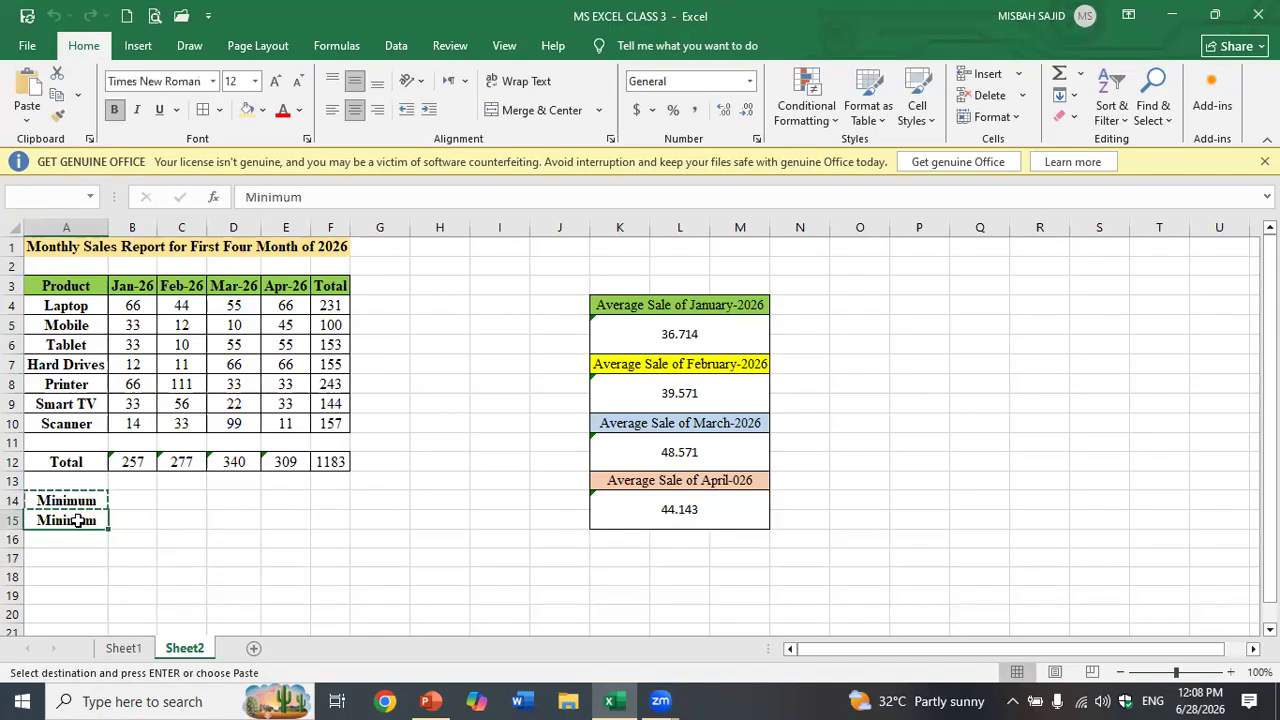
pyautogui.write('Maximum')
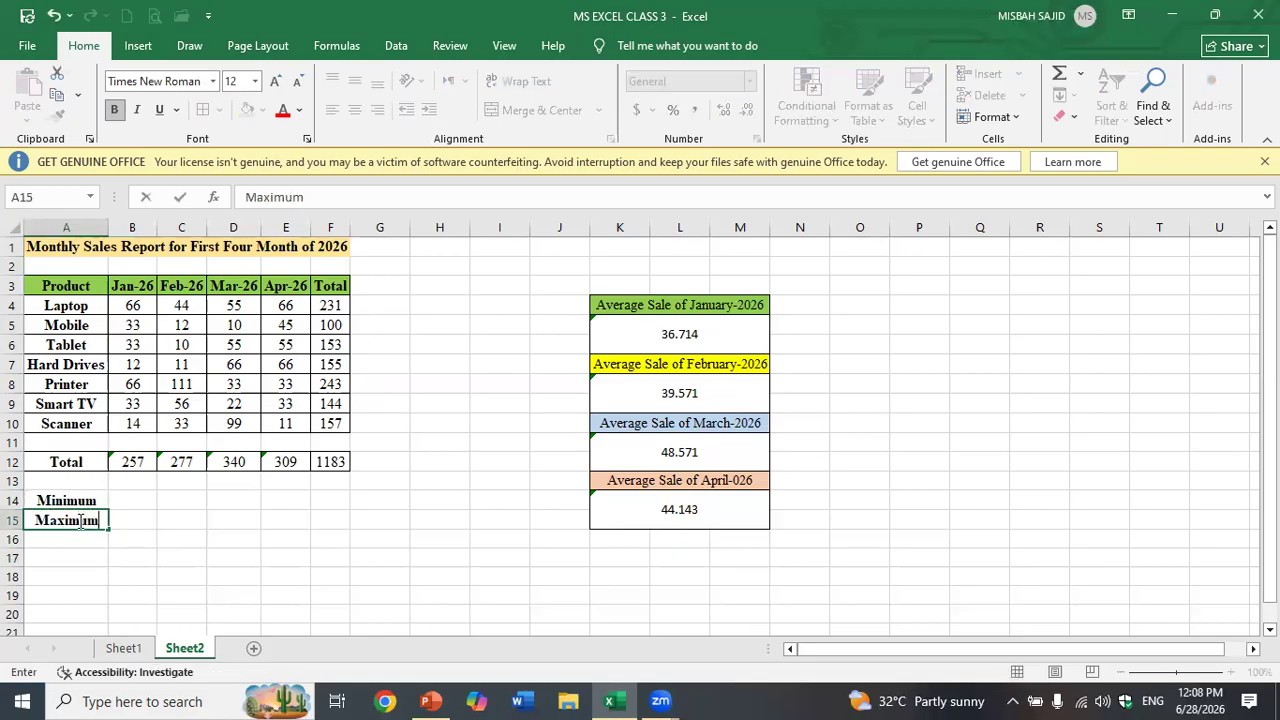
pyautogui.press('Tab')
# Step: Enter =MIN(B4:B10) in B14 to calculate the minimum January sale
pyautogui.press('Up')
pyautogui.write('=ma')
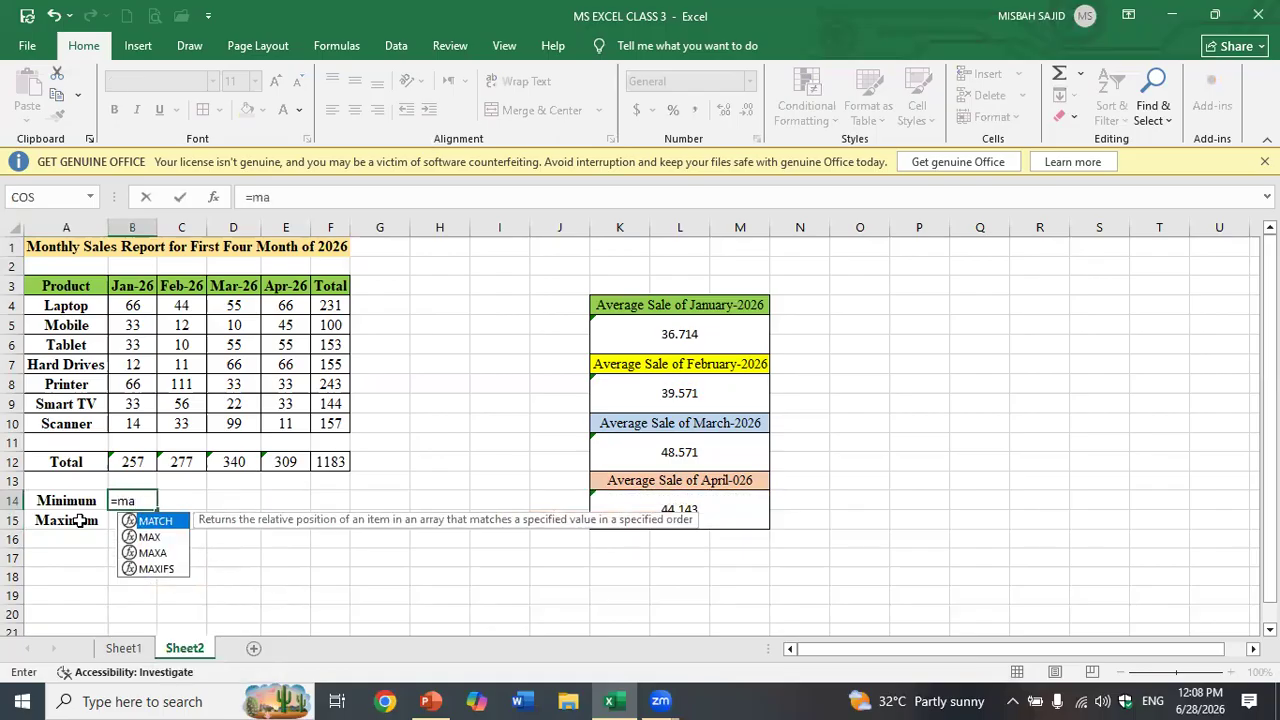
pyautogui.press('BackSpace')
pyautogui.write('in')
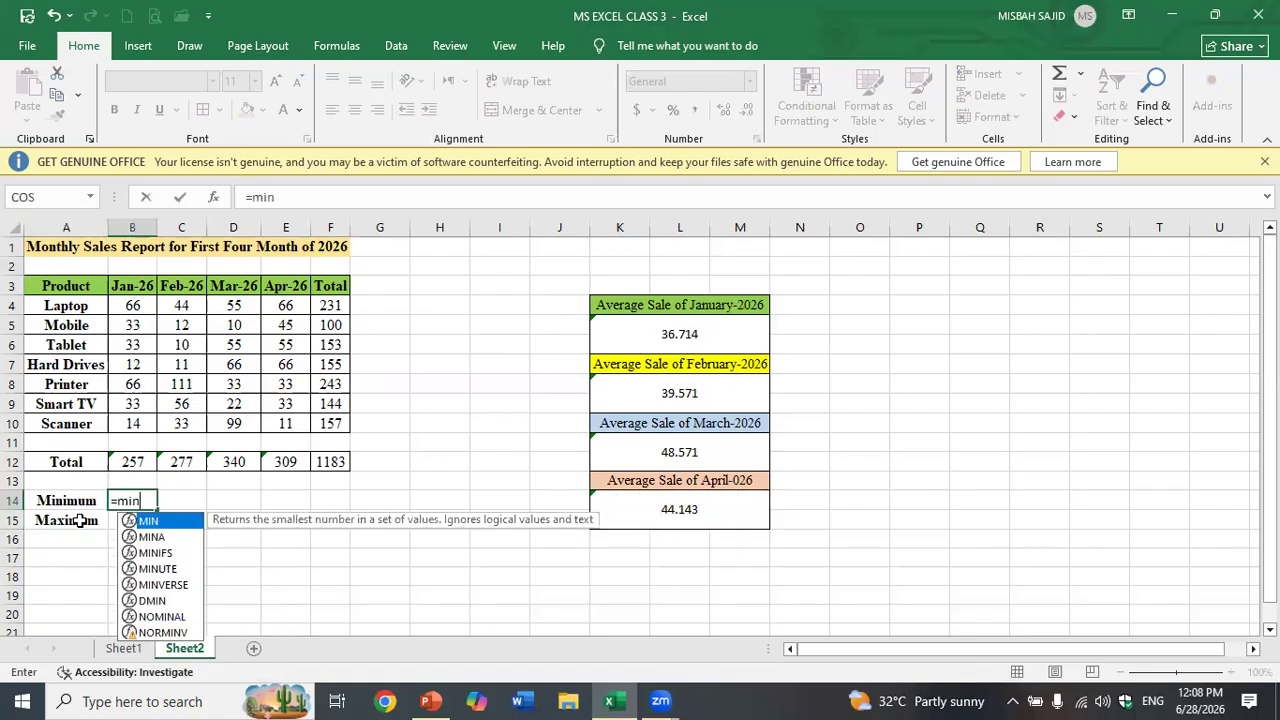
pyautogui.write('(')
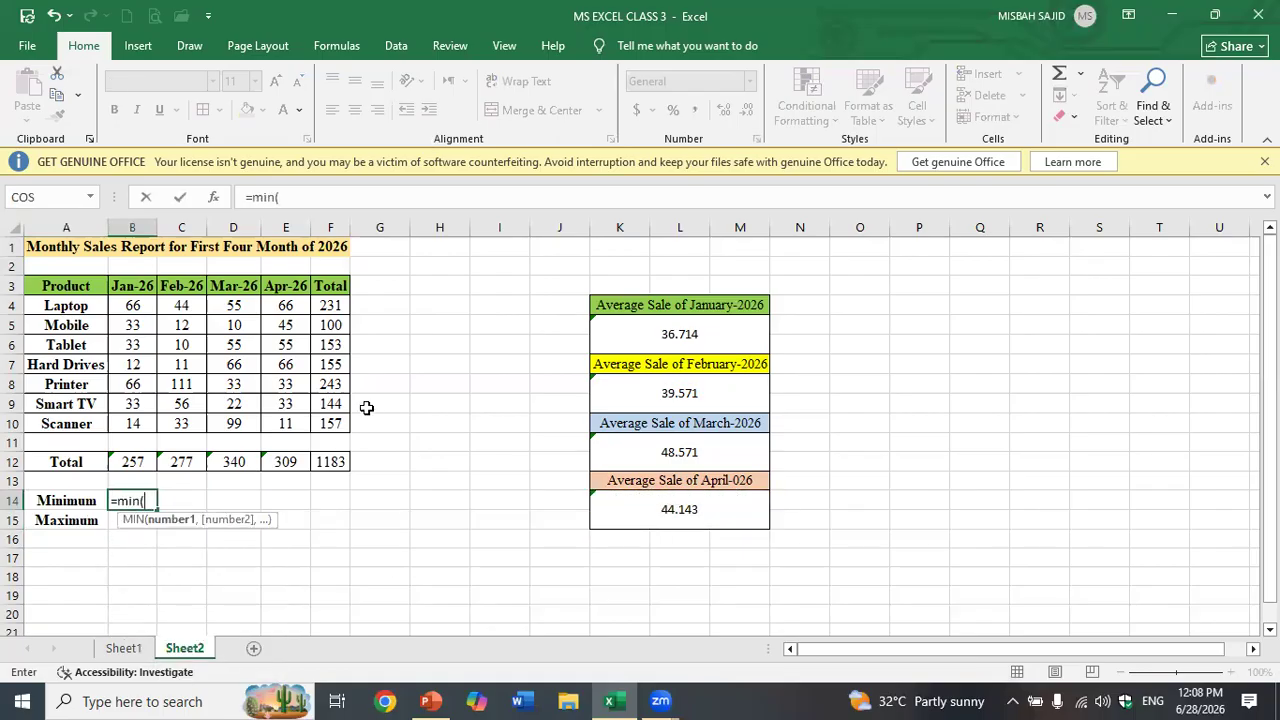
pyautogui.moveTo(137, 305); pyautogui.dragTo(132, 422)
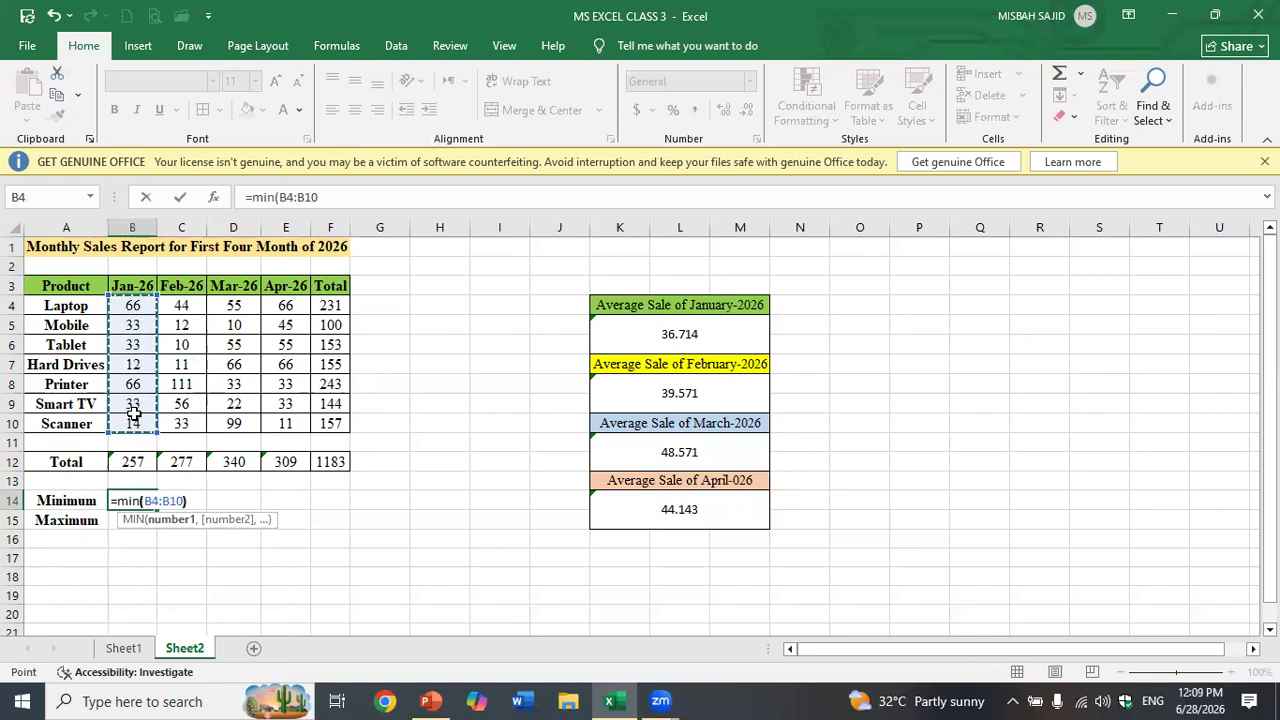
pyautogui.write(')')
pyautogui.press('Return')
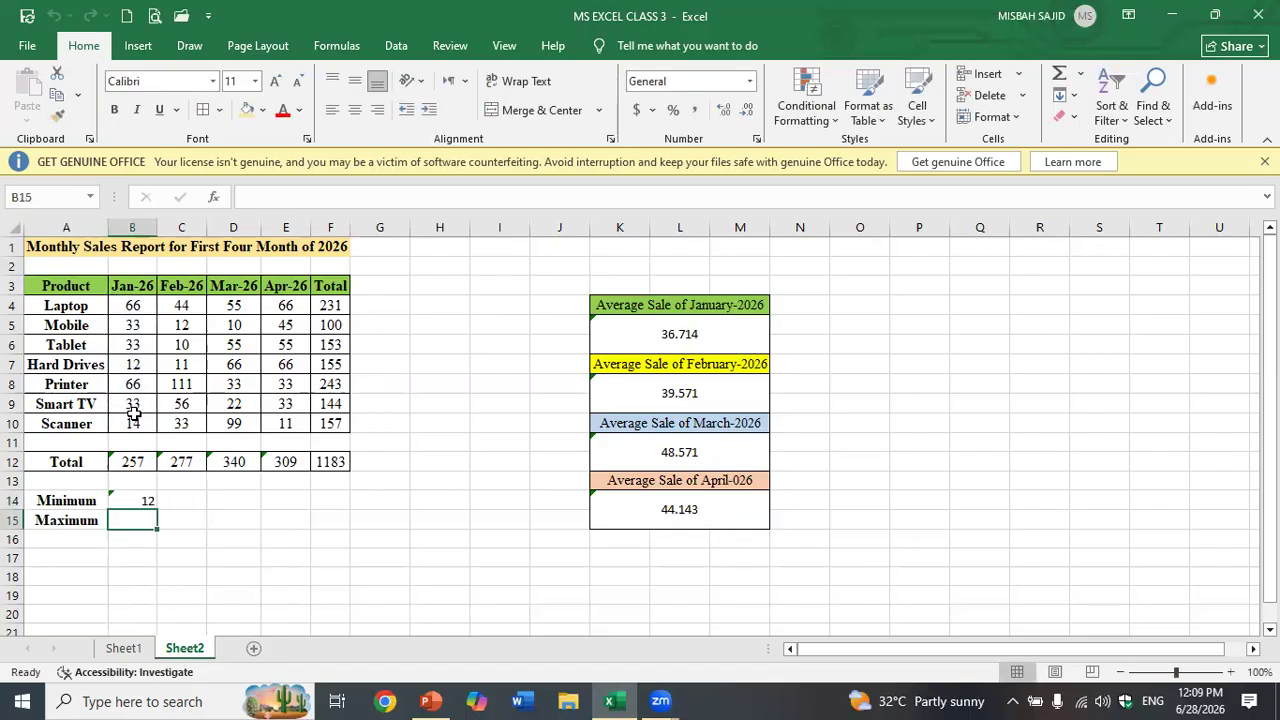
# Step: Fill the MIN formula from B14 across to E14 for February, March and April
pyautogui.click(147, 501)
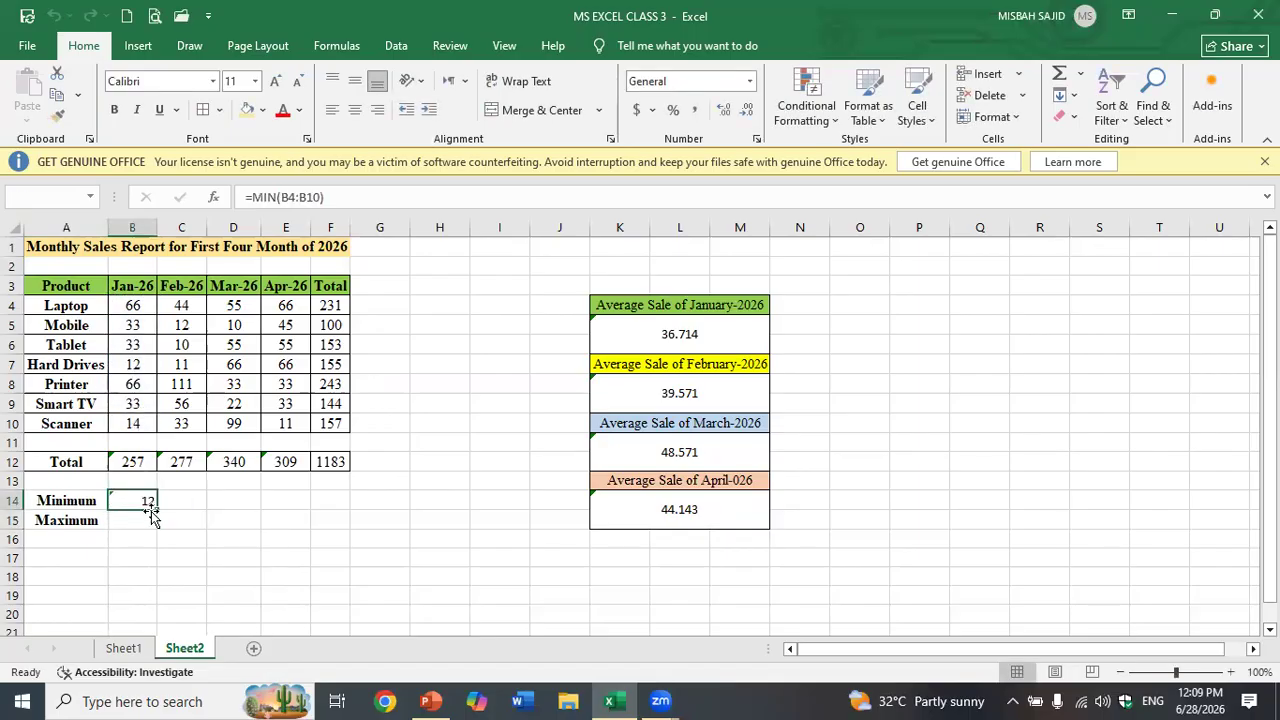
pyautogui.moveTo(155, 510); pyautogui.dragTo(292, 500)
pyautogui.click(287, 553)
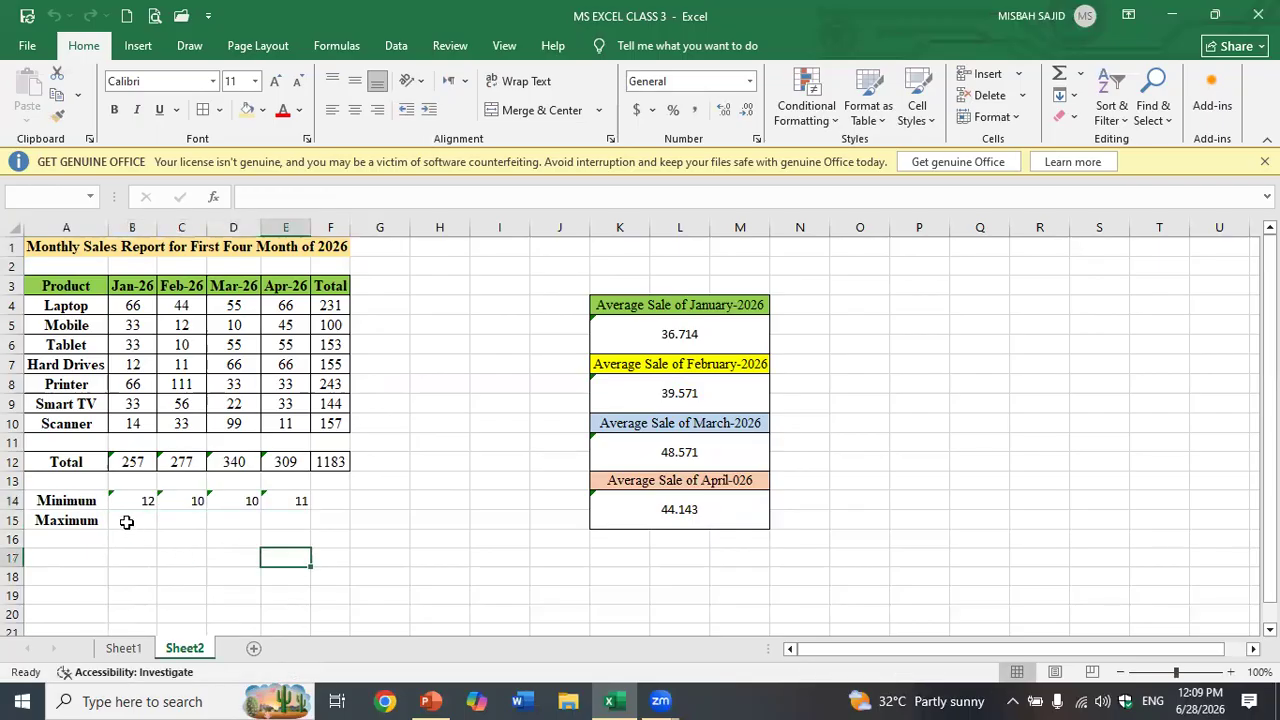
# Step: Enter =MAX(B4:B10) in B15 to calculate the maximum January sale
pyautogui.click(125, 520)
pyautogui.write('=Maxim')
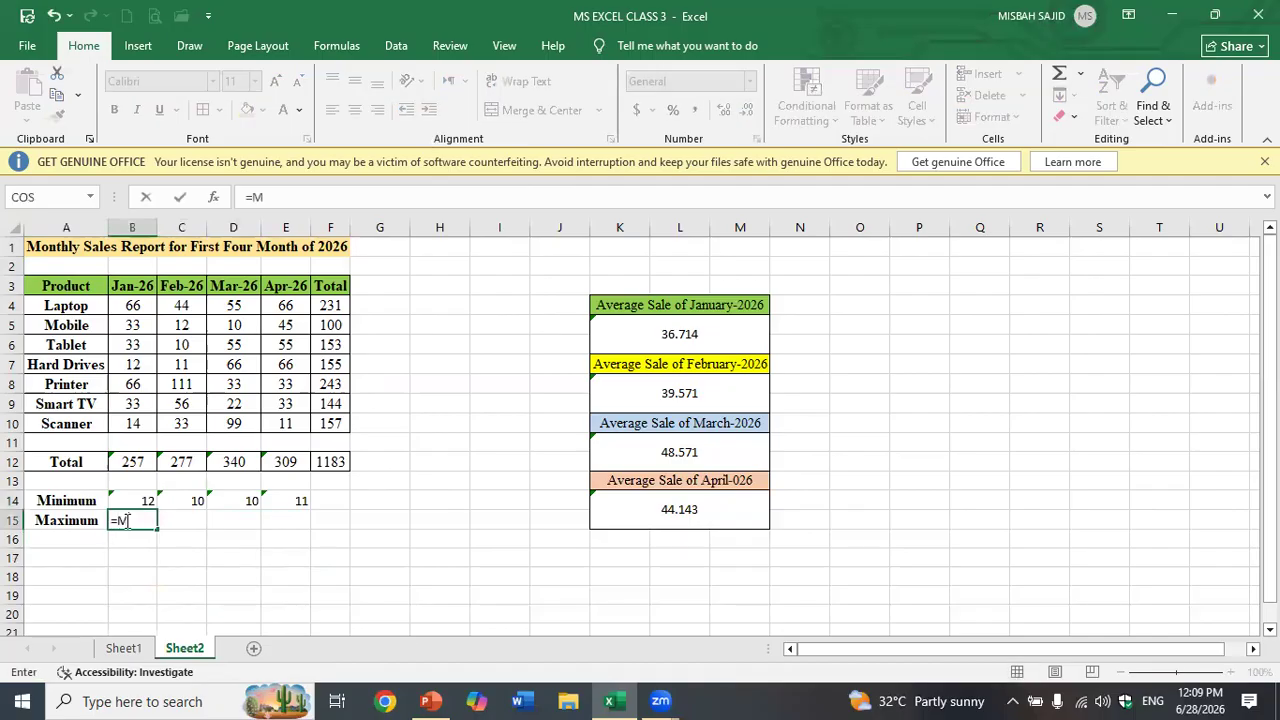
pyautogui.press('BackSpace')
pyautogui.press('BackSpace')
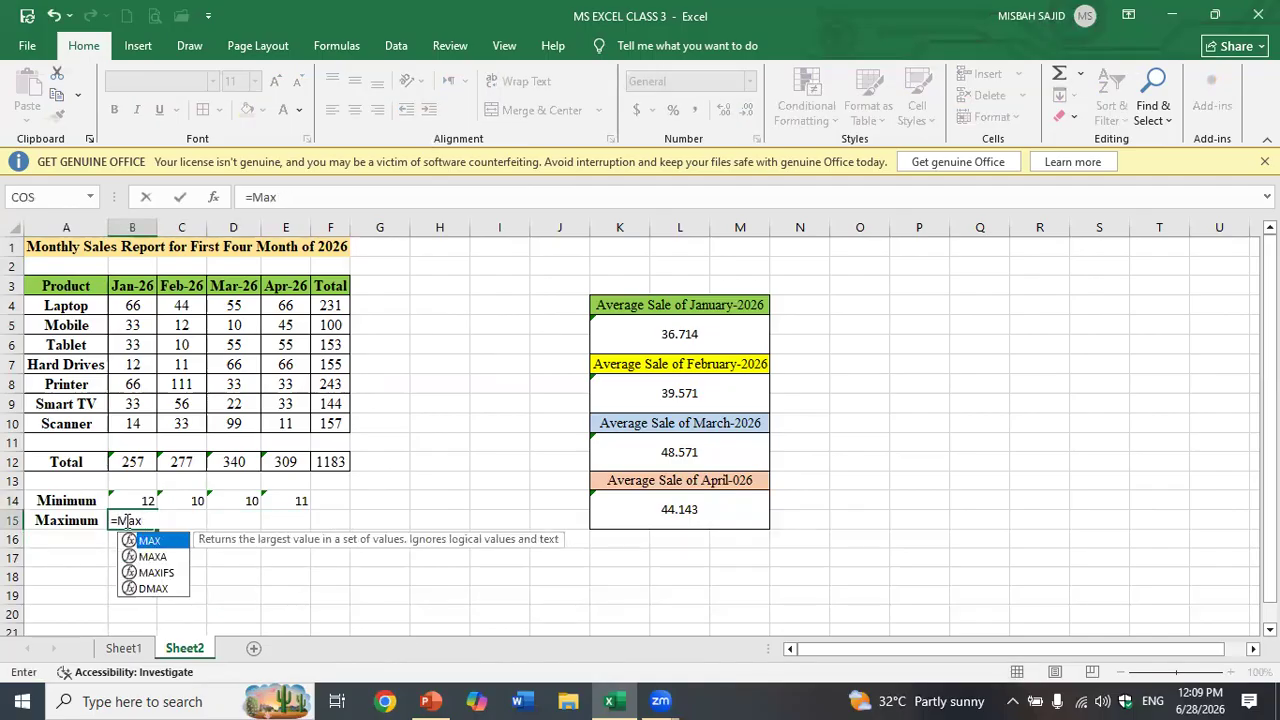
pyautogui.write('(')
pyautogui.moveTo(133, 306); pyautogui.dragTo(138, 423)
pyautogui.click(139, 423)
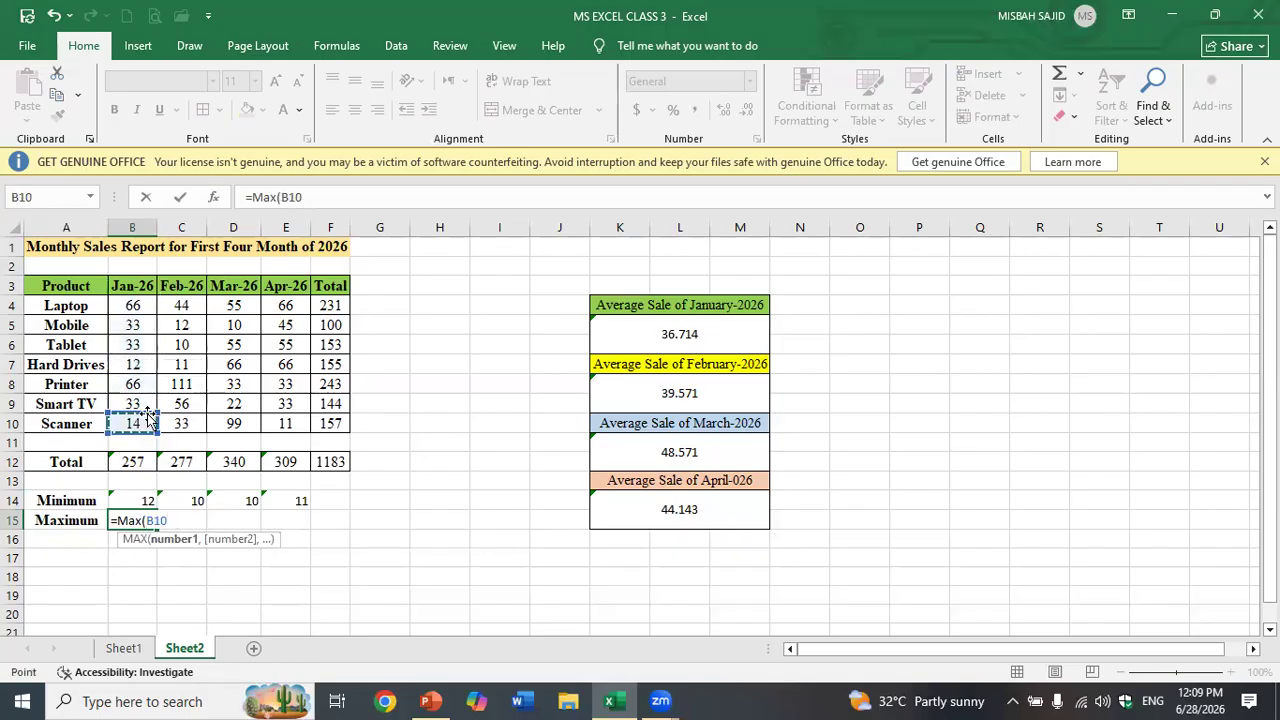
pyautogui.moveTo(130, 305); pyautogui.dragTo(129, 418)
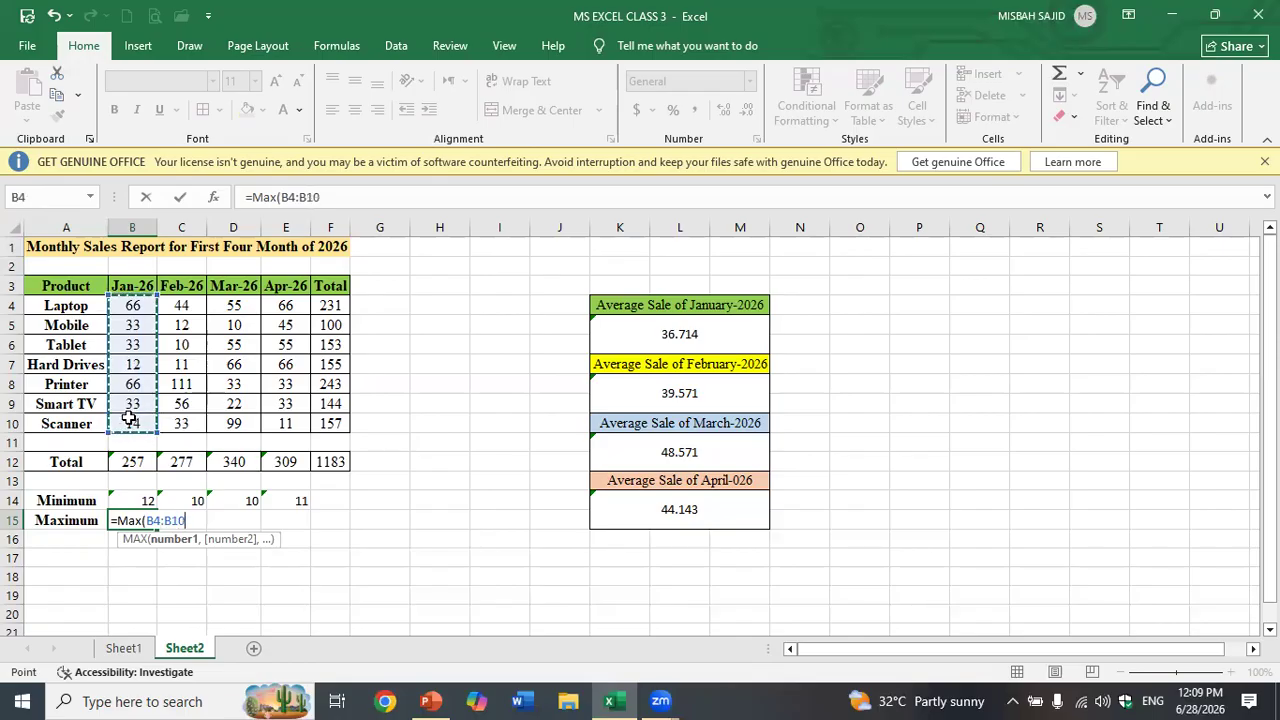
pyautogui.press('Return')
# Step: Fill the MAX formula from B15 across to E15 for February, March and April
pyautogui.press('Up')
pyautogui.press('Right')
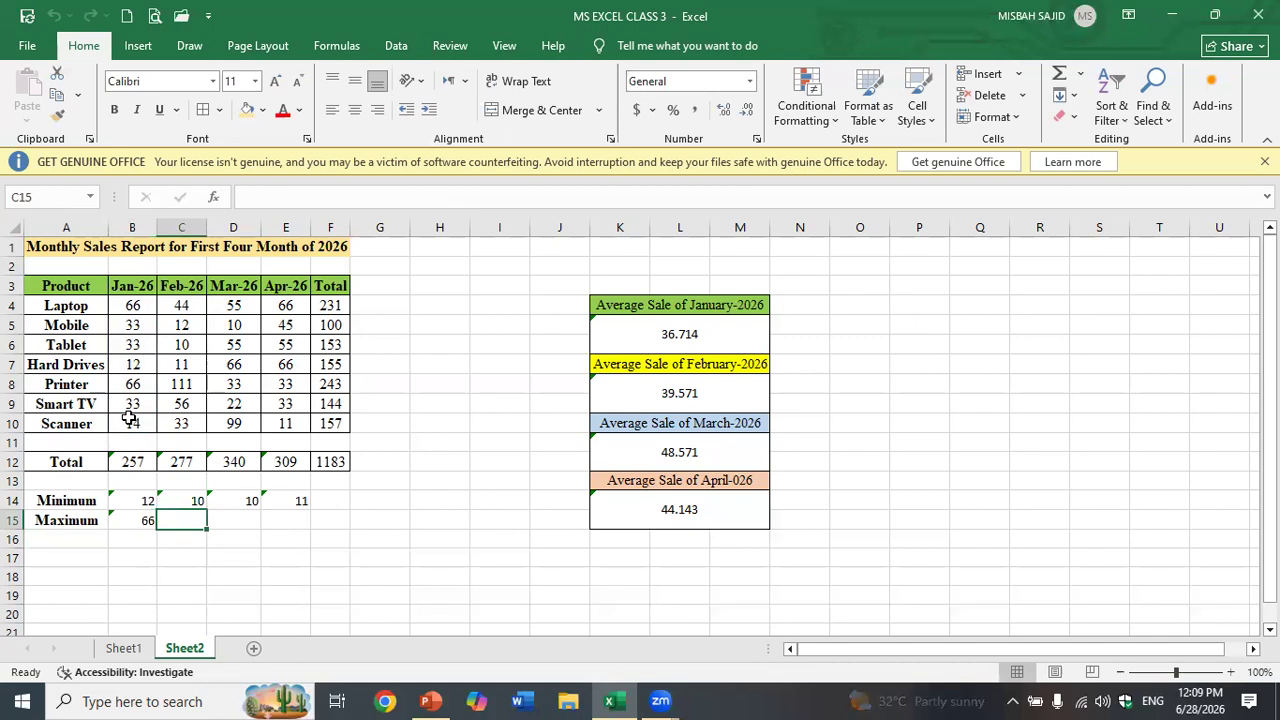
pyautogui.click(140, 520)
pyautogui.moveTo(157, 529); pyautogui.dragTo(291, 524)
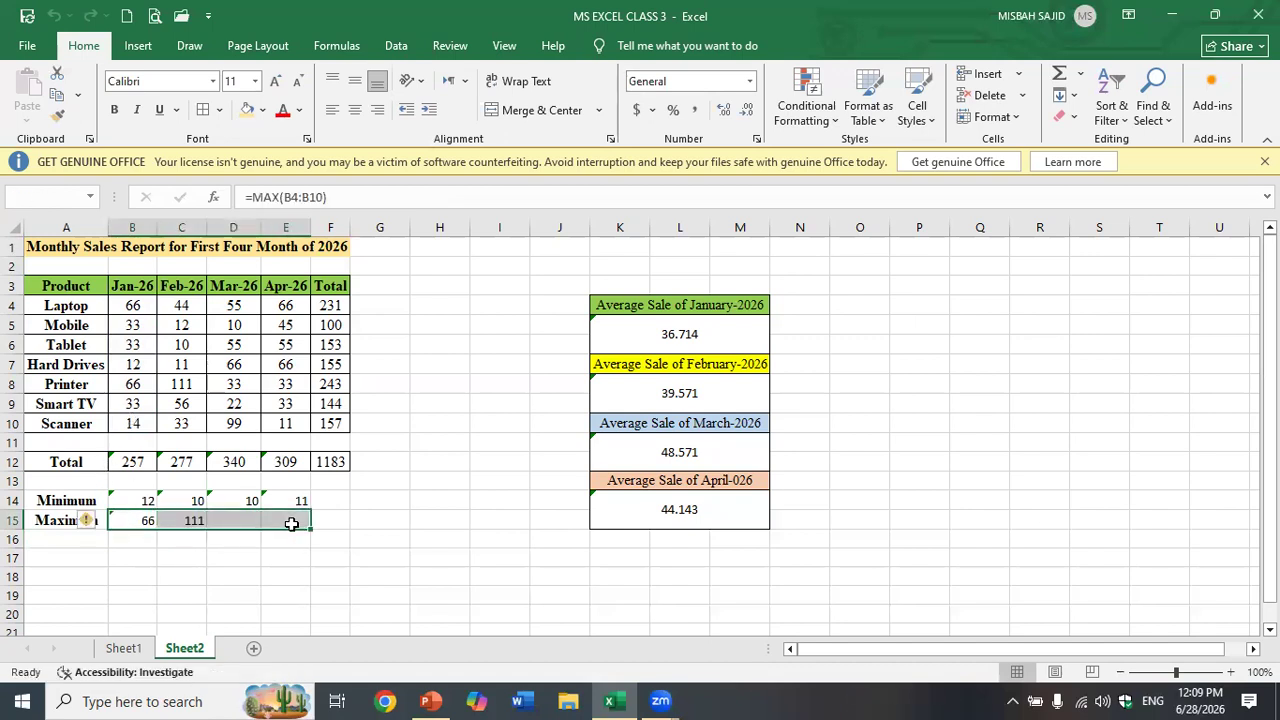
pyautogui.click(286, 558)
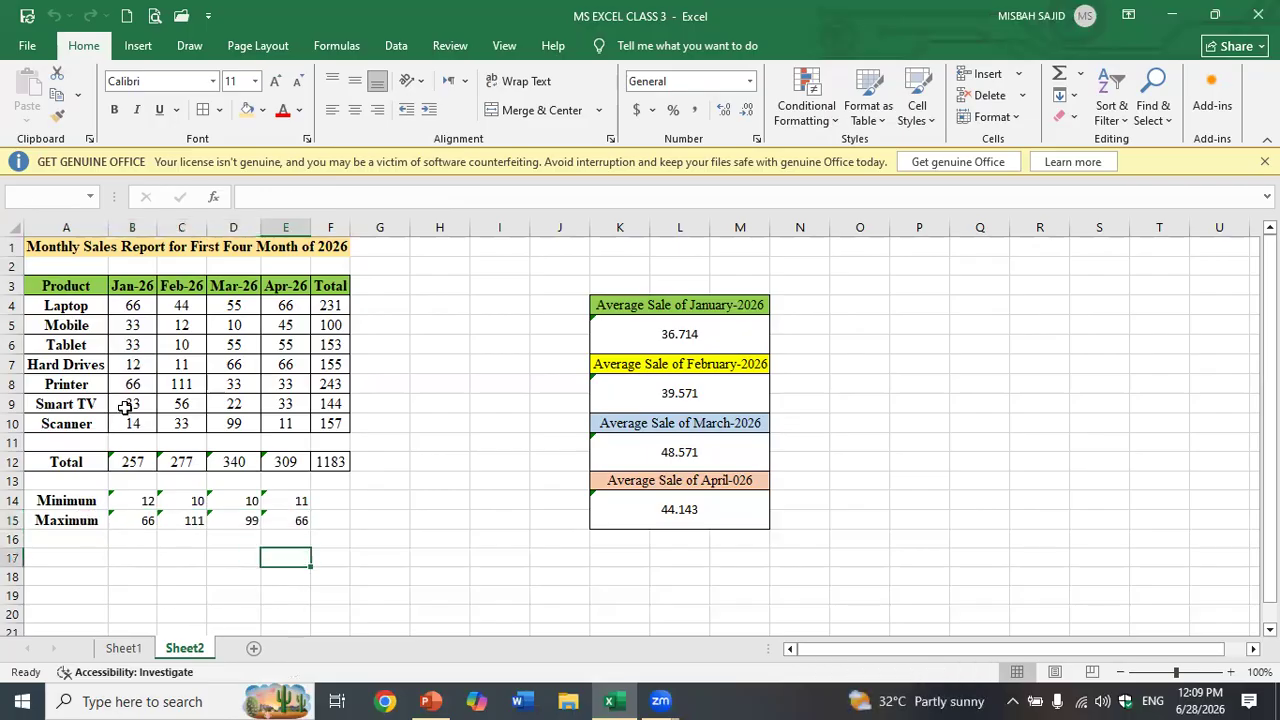
# Step: Fill the Minimum label cell A14 with light orange and the Maximum label cell A15 with medium blue
pyautogui.click(62, 503)
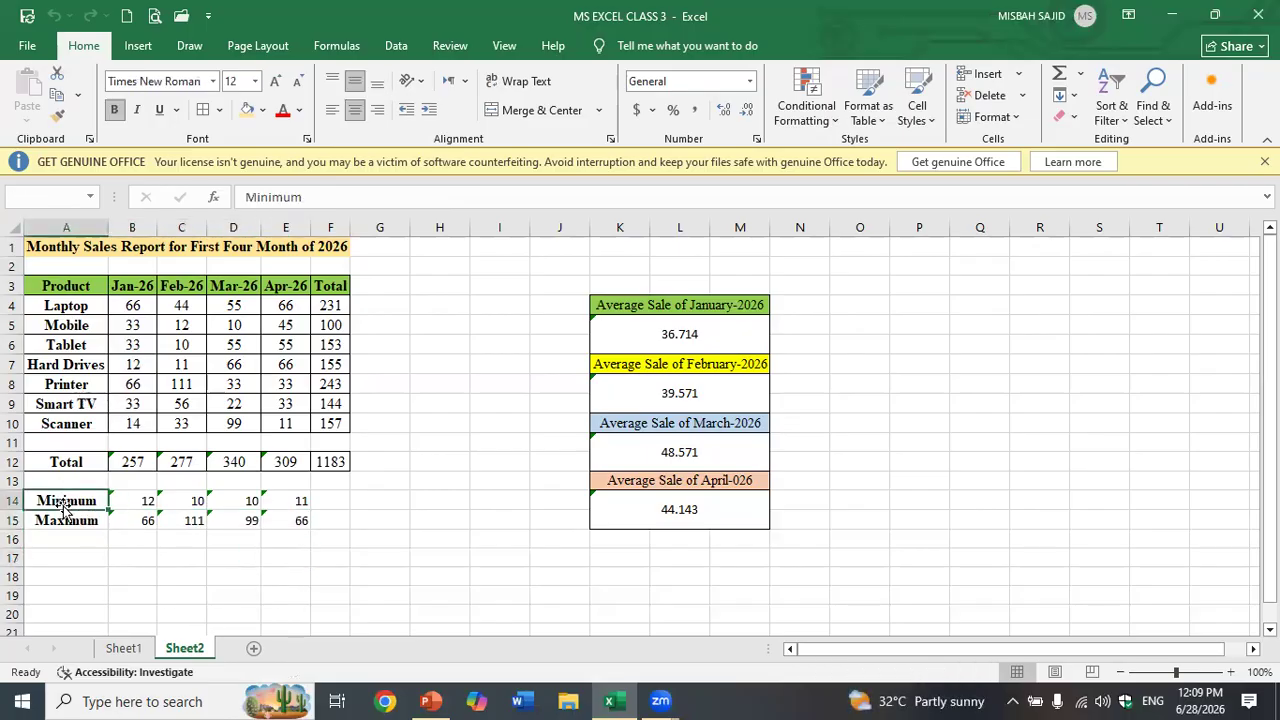
pyautogui.click(262, 110)
pyautogui.click(379, 282)
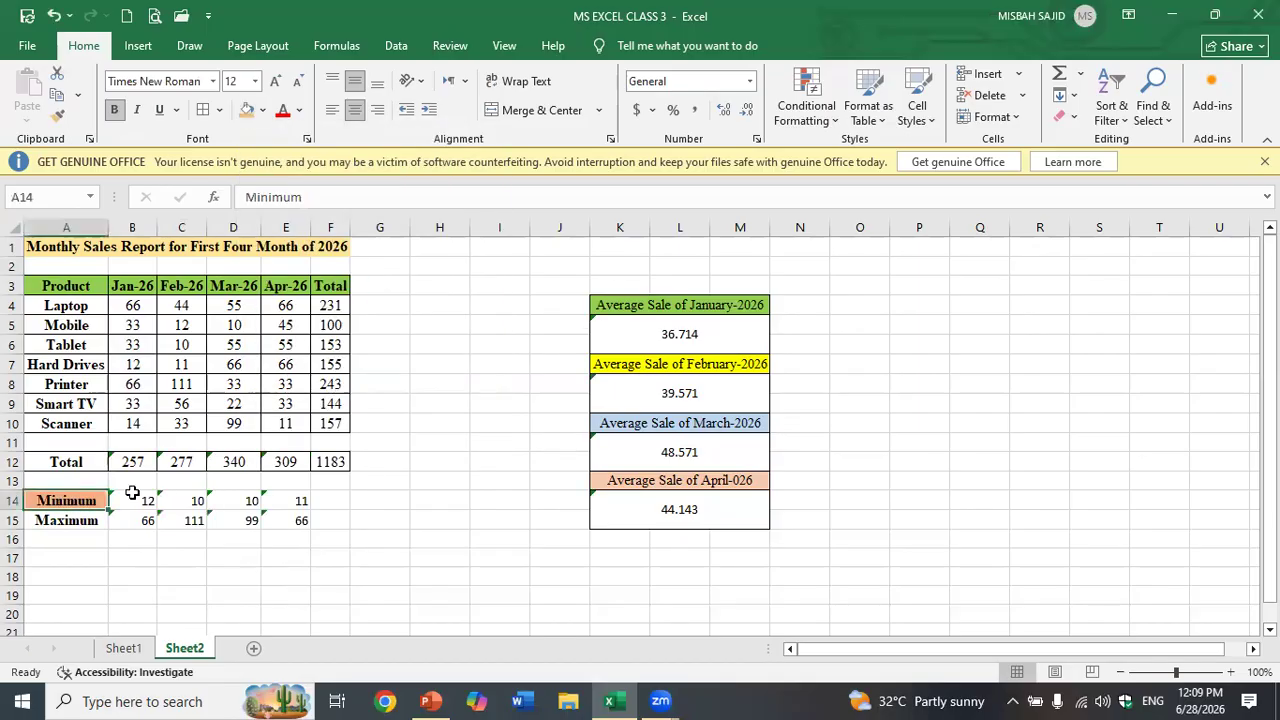
pyautogui.click(80, 518)
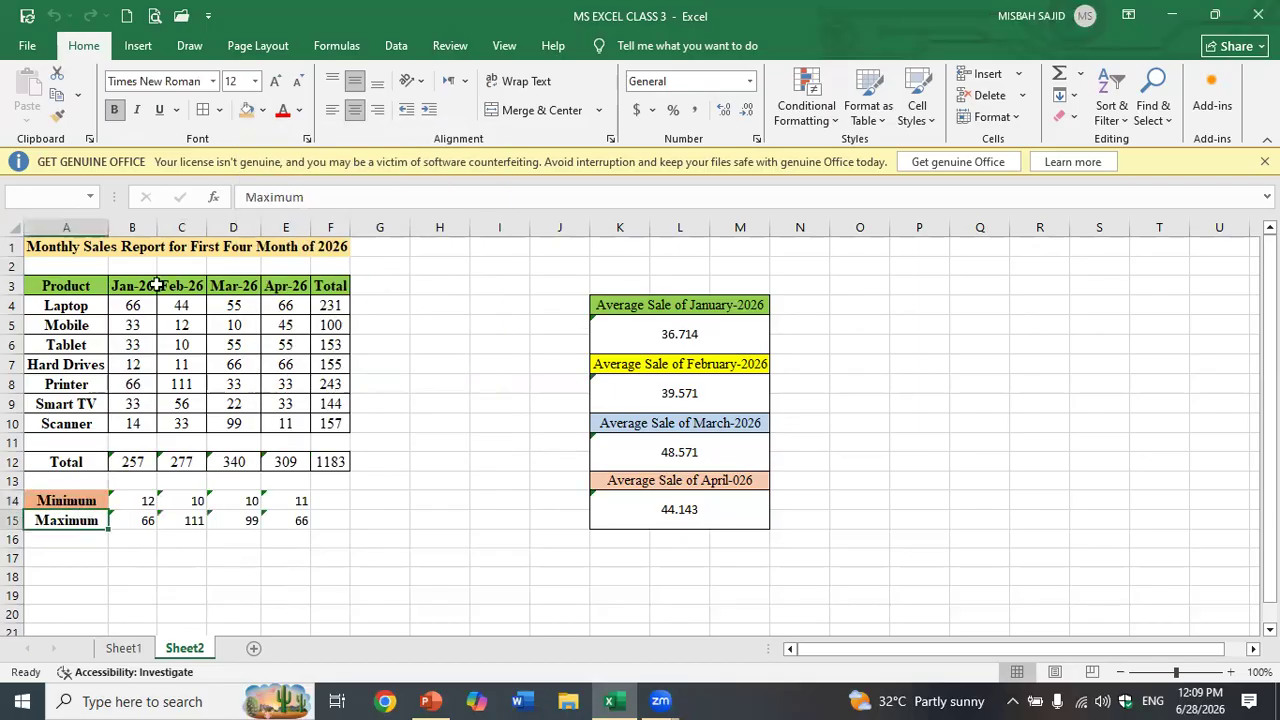
pyautogui.click(262, 110)
pyautogui.click(354, 281)
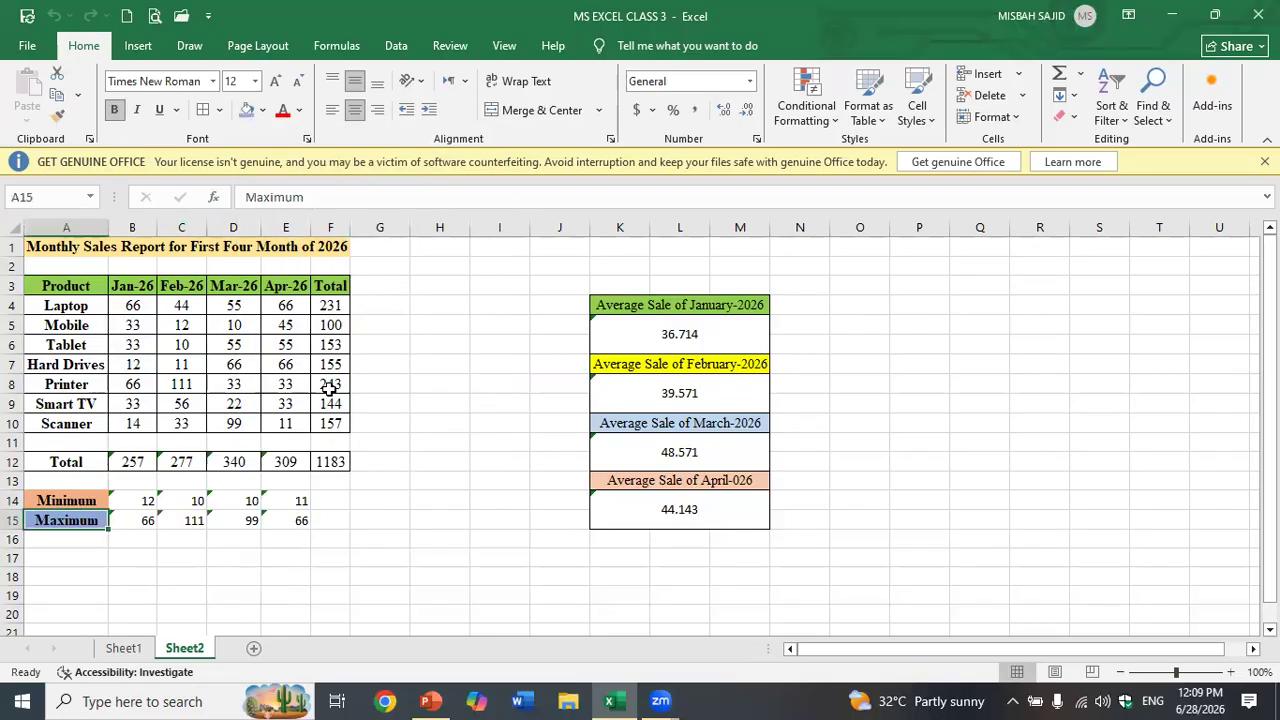
# Step: Apply all borders to the Minimum and Maximum rows, cells A14:E15
pyautogui.moveTo(84, 492); pyautogui.dragTo(295, 518)
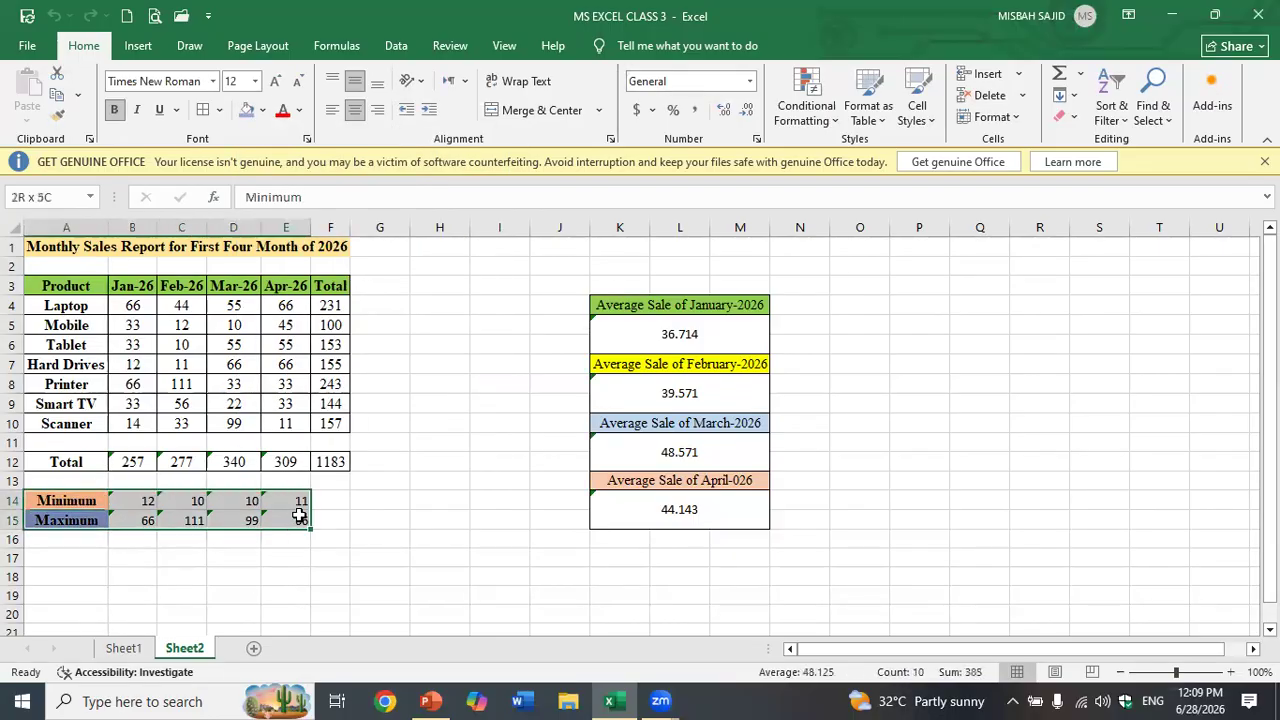
pyautogui.click(295, 518)
pyautogui.click(203, 116)
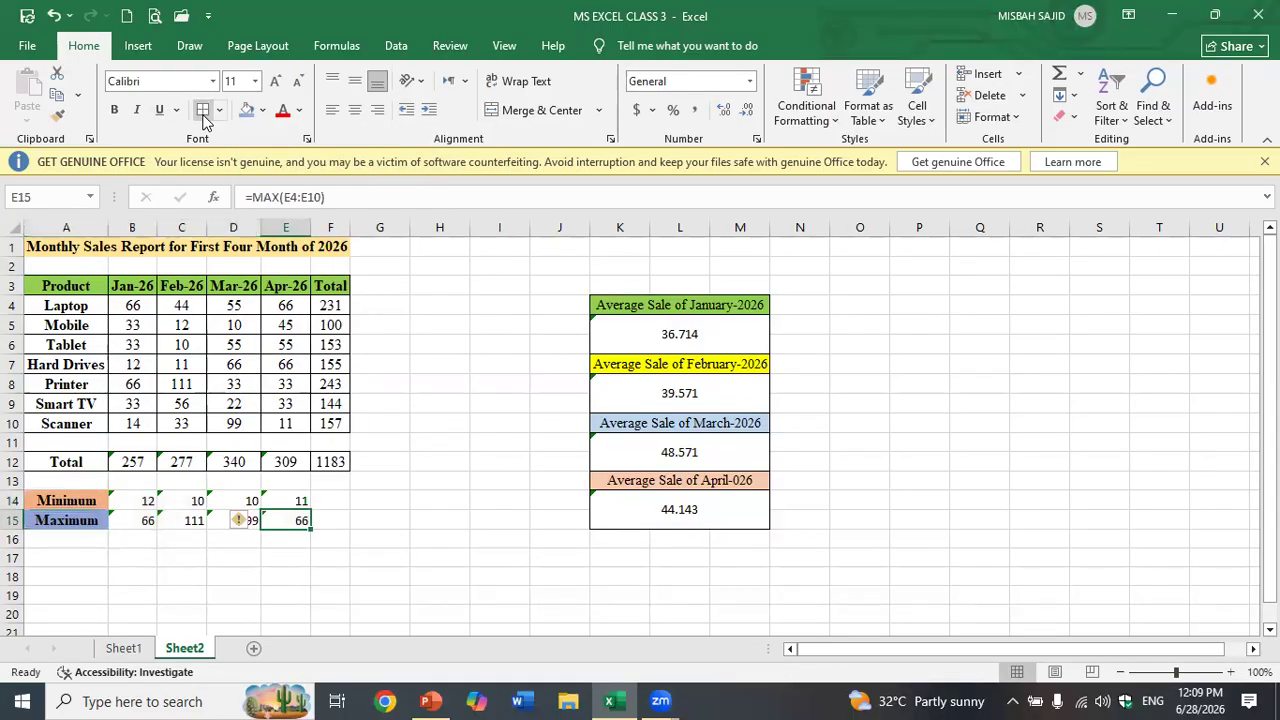
pyautogui.moveTo(50, 500); pyautogui.dragTo(288, 518)
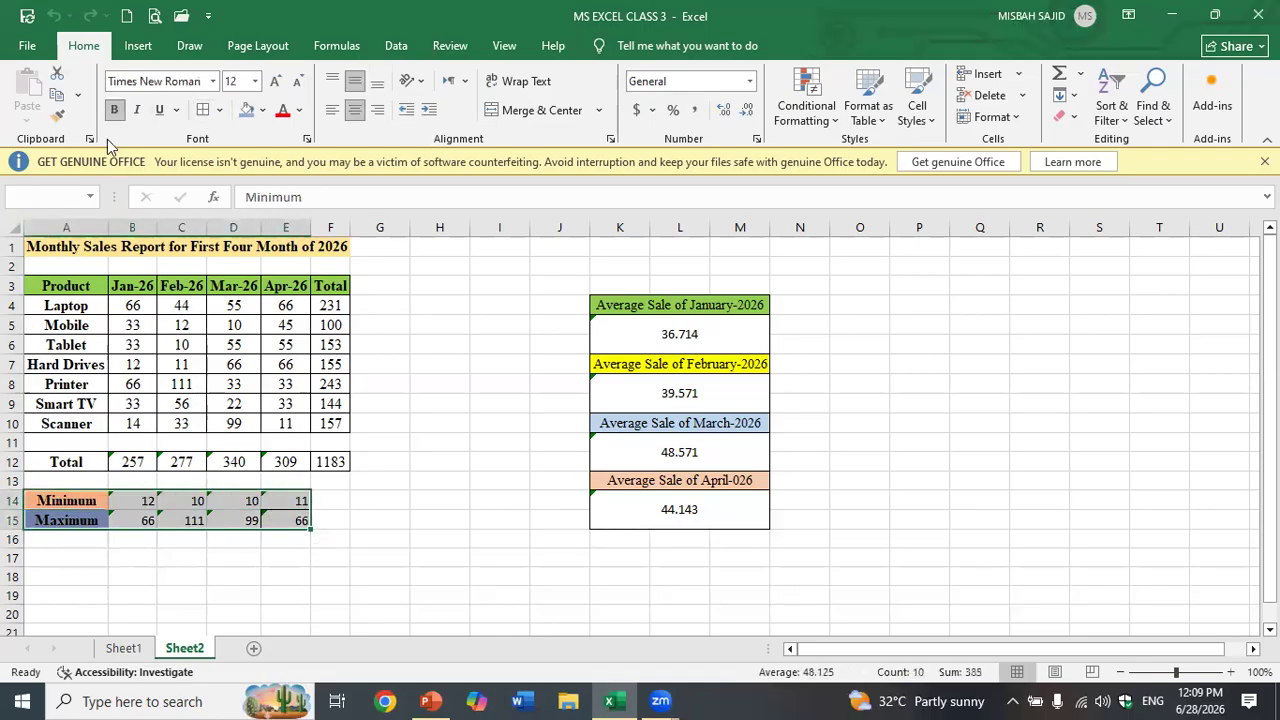
pyautogui.click(203, 112)
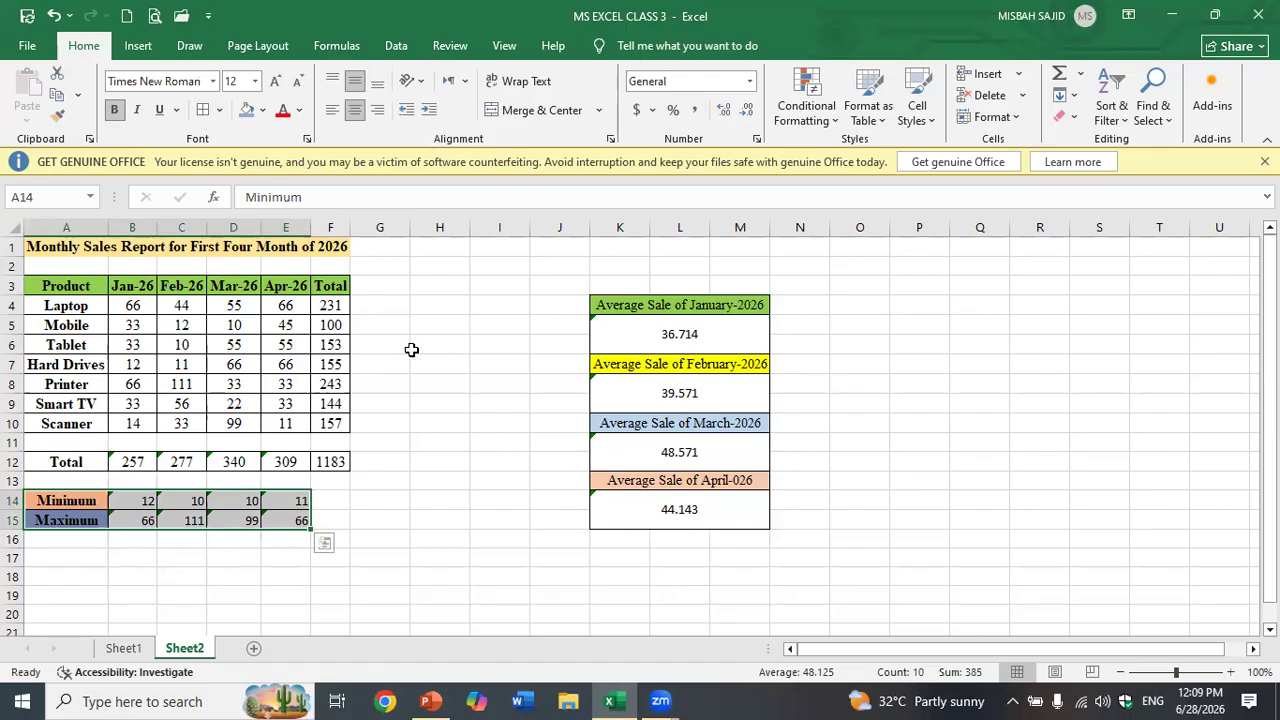
pyautogui.click(449, 340)
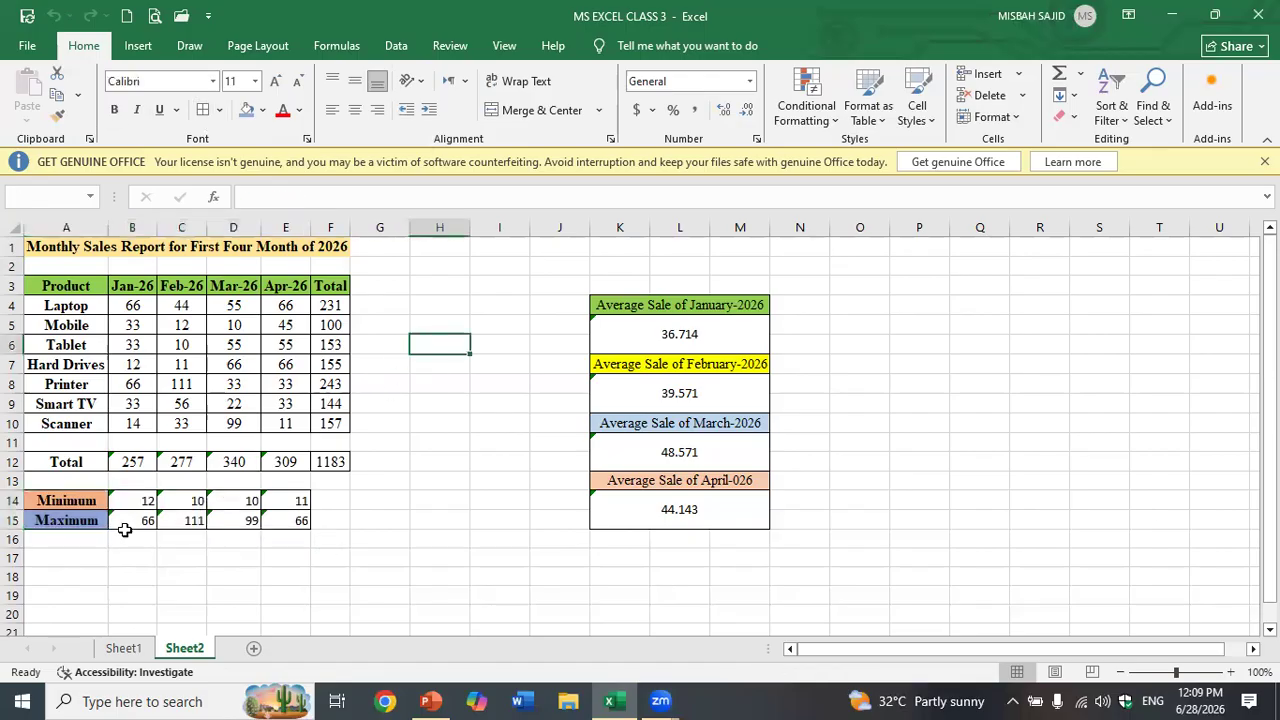